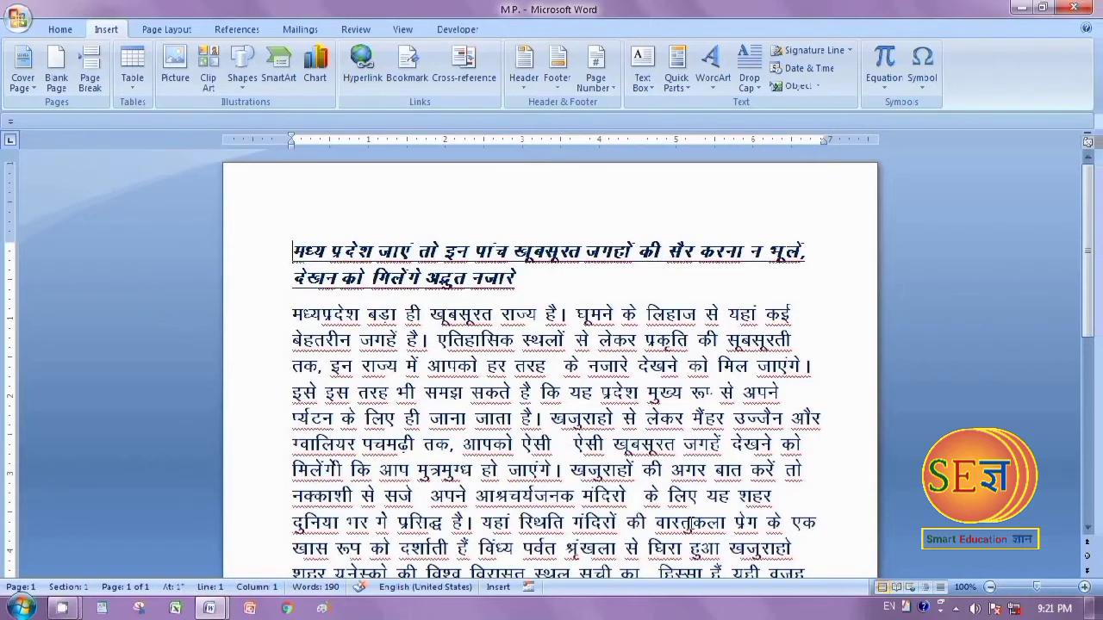
scroll(530, 414, down, 3)
scroll(530, 414, up, 3)
scroll(605, 470, down, 5)
scroll(606, 470, up, 5)
scroll(515, 424, down, 3)
scroll(514, 424, up, 3)
Start a hyperlink on the first खजुराहो in the opening paragraph, with an existing file or web page as its target type
drag(551, 418, 608, 417)
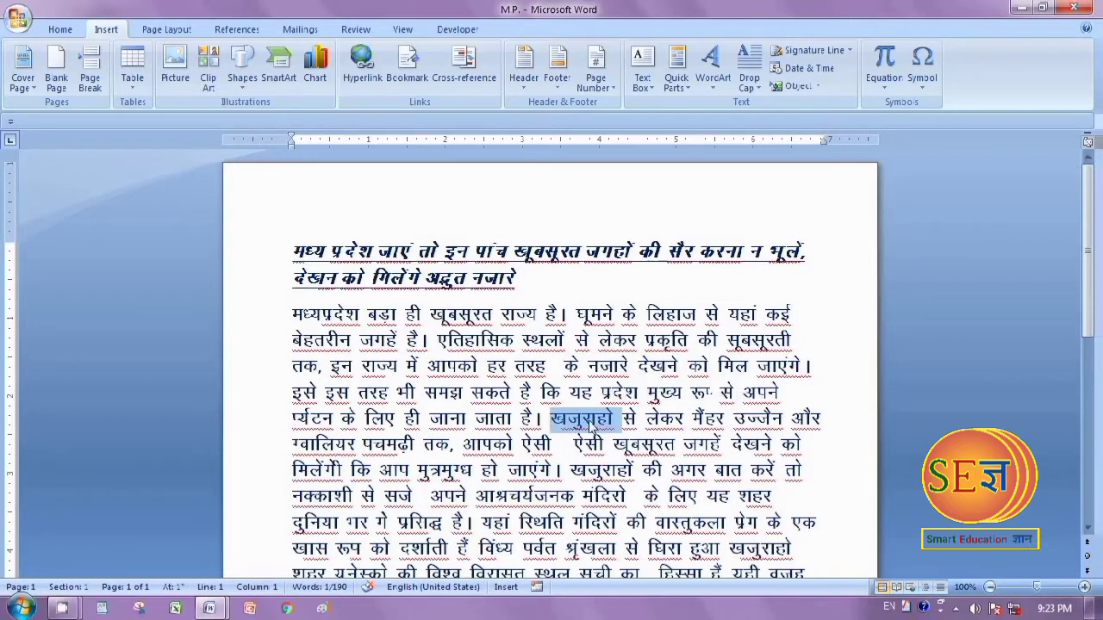
right_click(589, 424)
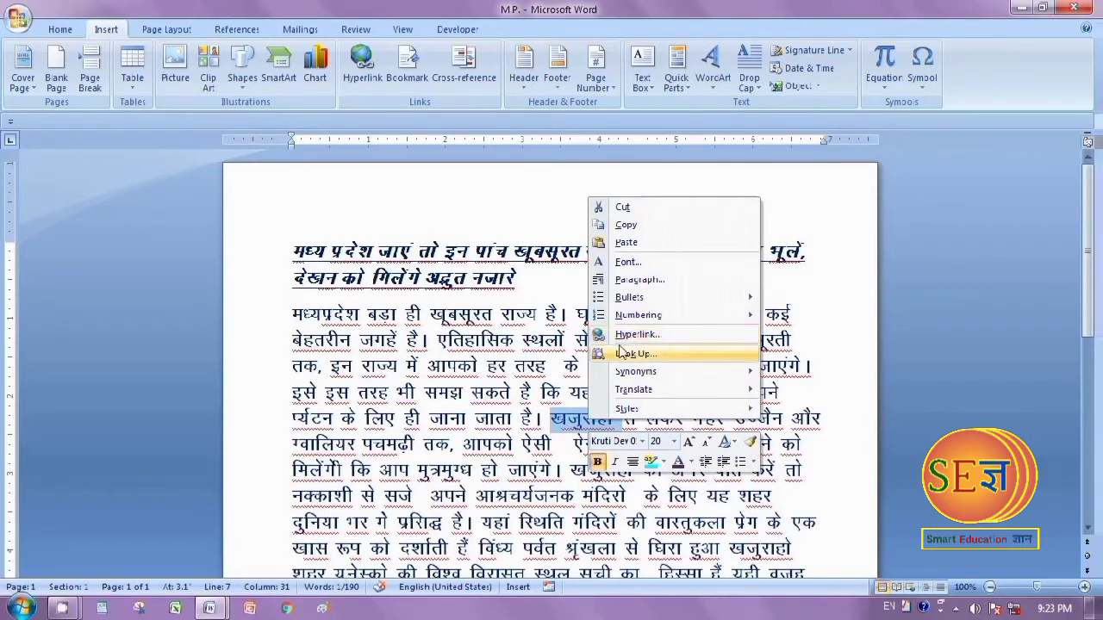
click(577, 419)
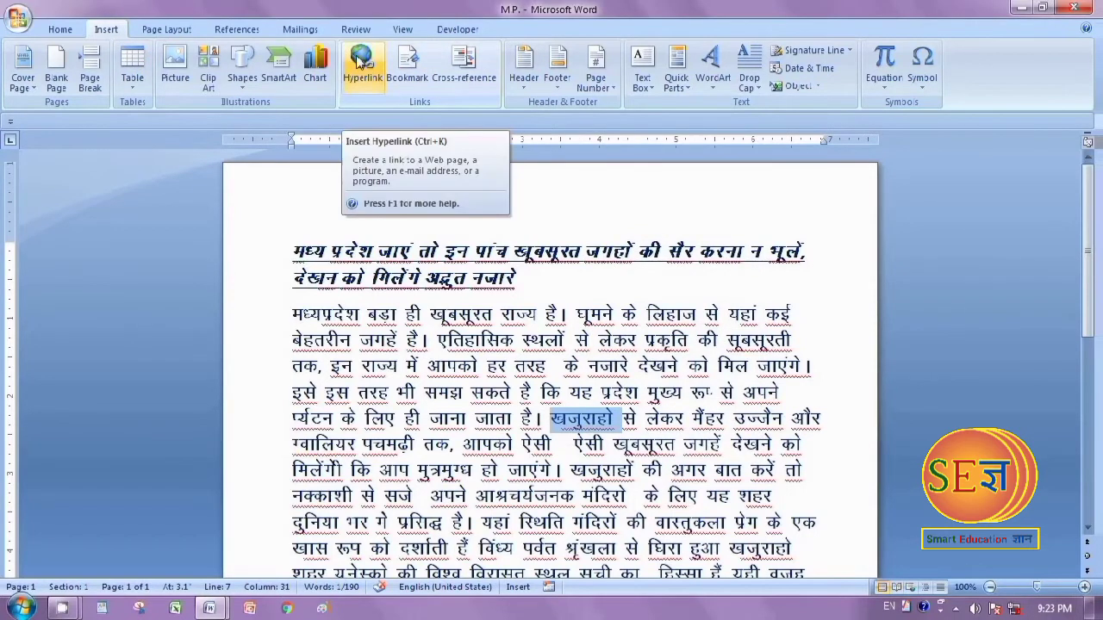
right_click(575, 427)
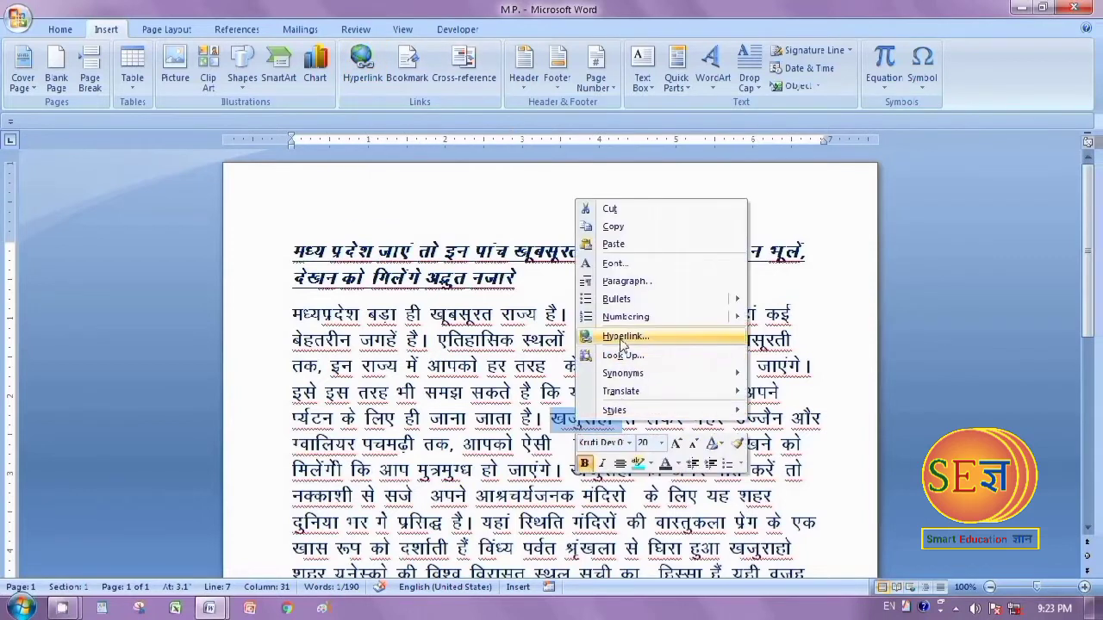
click(619, 342)
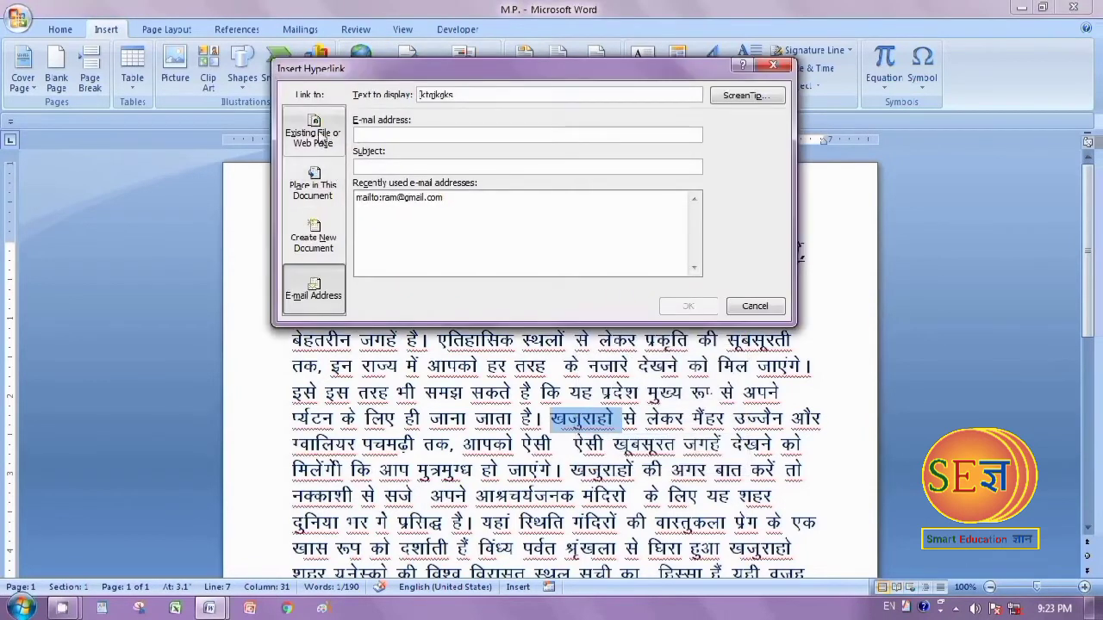
click(315, 128)
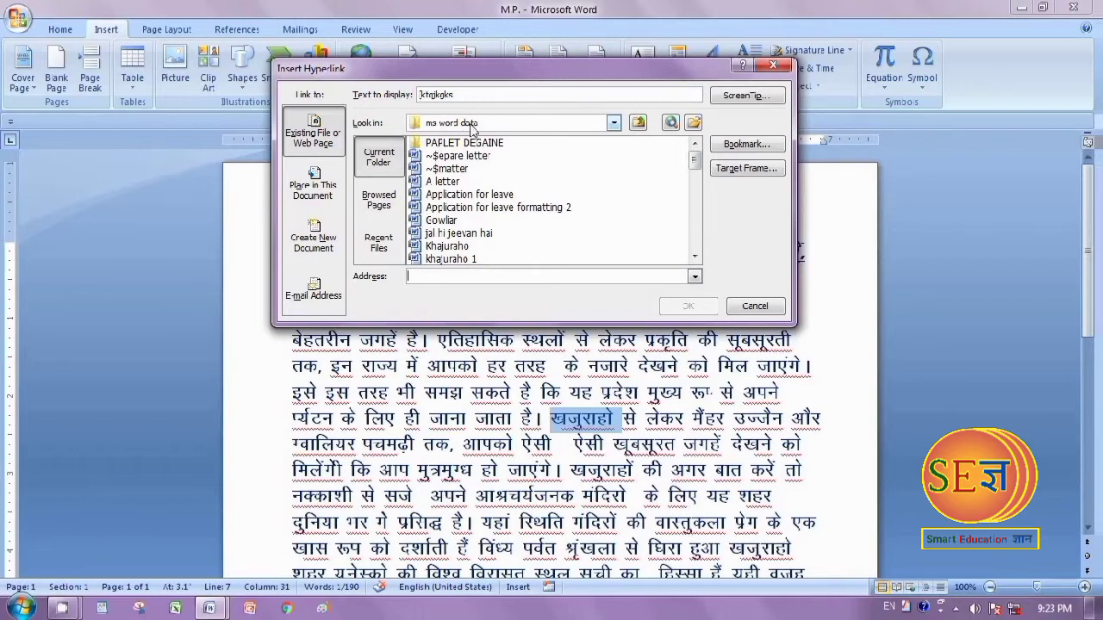
Browse to the ms word data folder on New Volume (E:) and link खजुराहो to khajuraho 1.docx
click(614, 124)
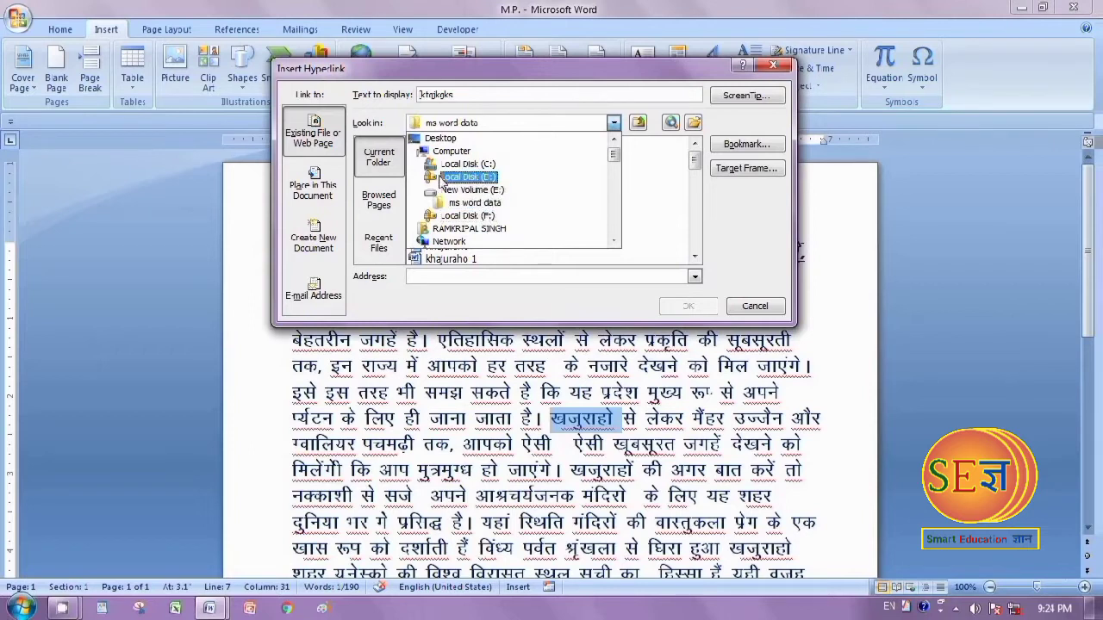
click(481, 190)
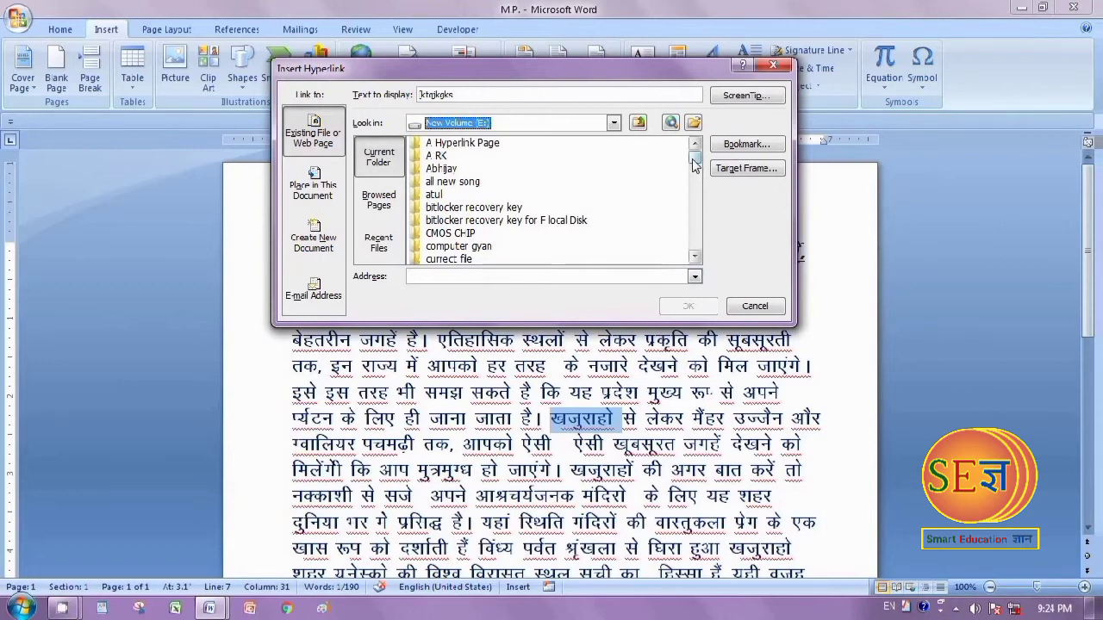
drag(694, 163, 690, 176)
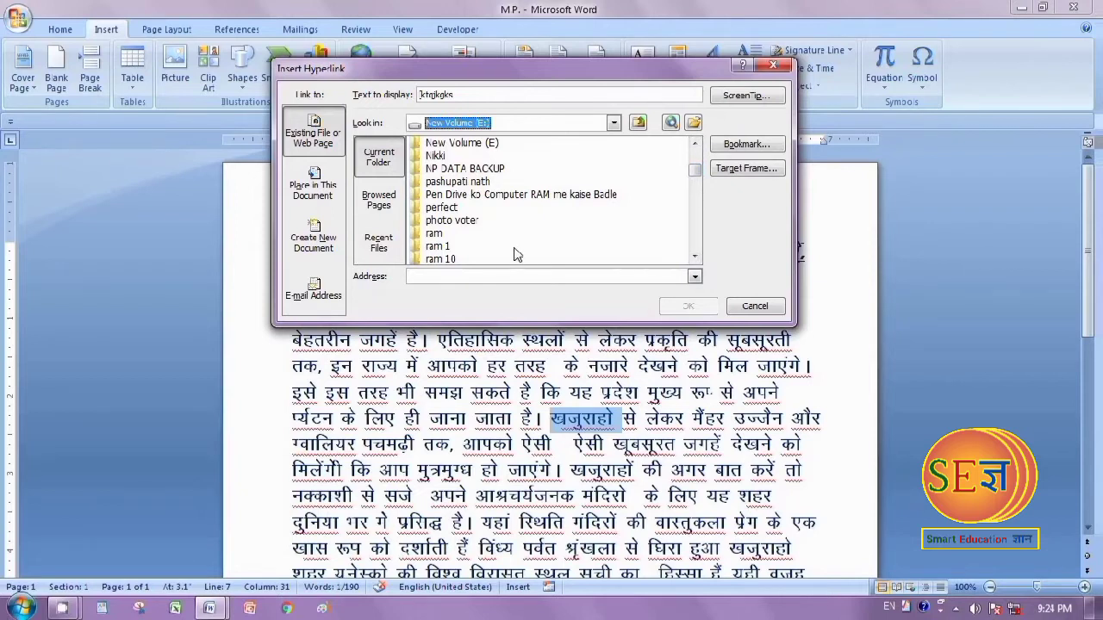
click(696, 179)
drag(694, 179, 695, 169)
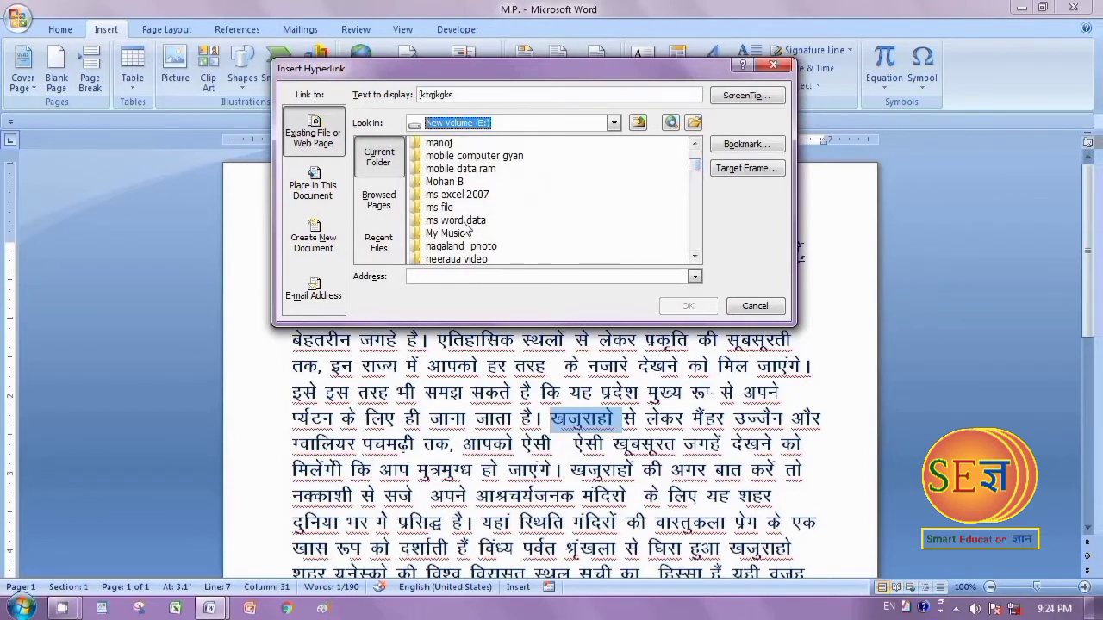
double_click(422, 220)
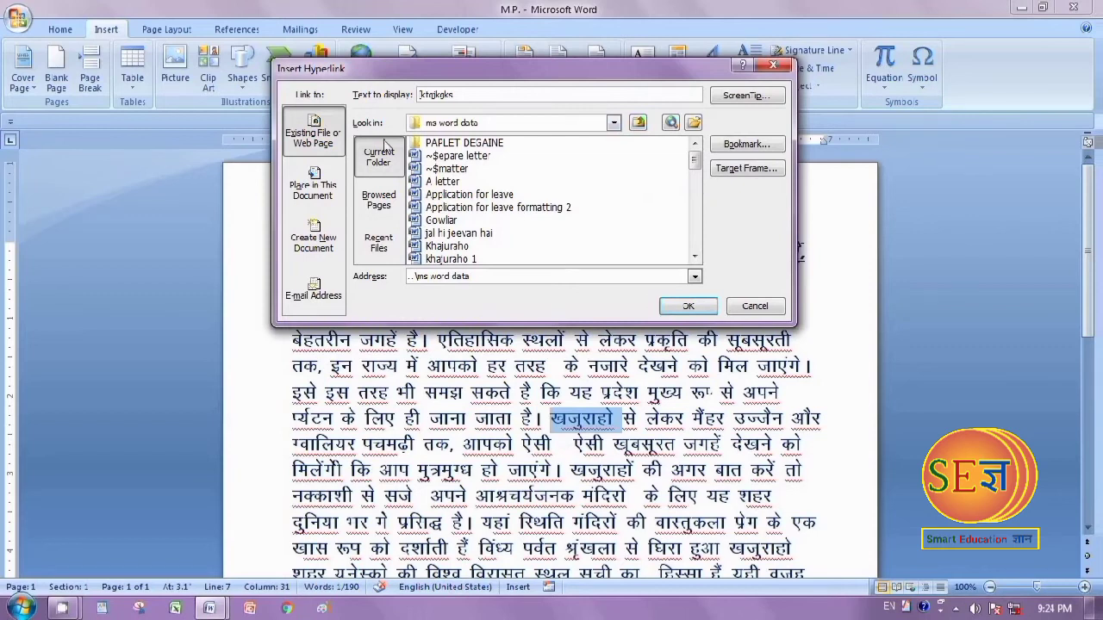
click(695, 259)
click(450, 247)
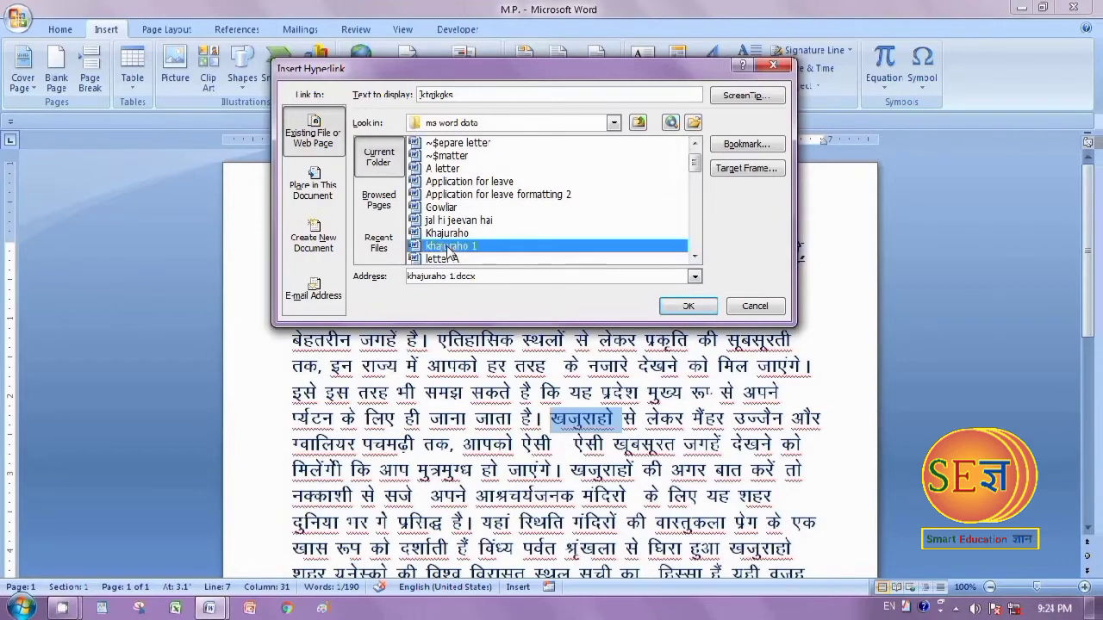
click(698, 310)
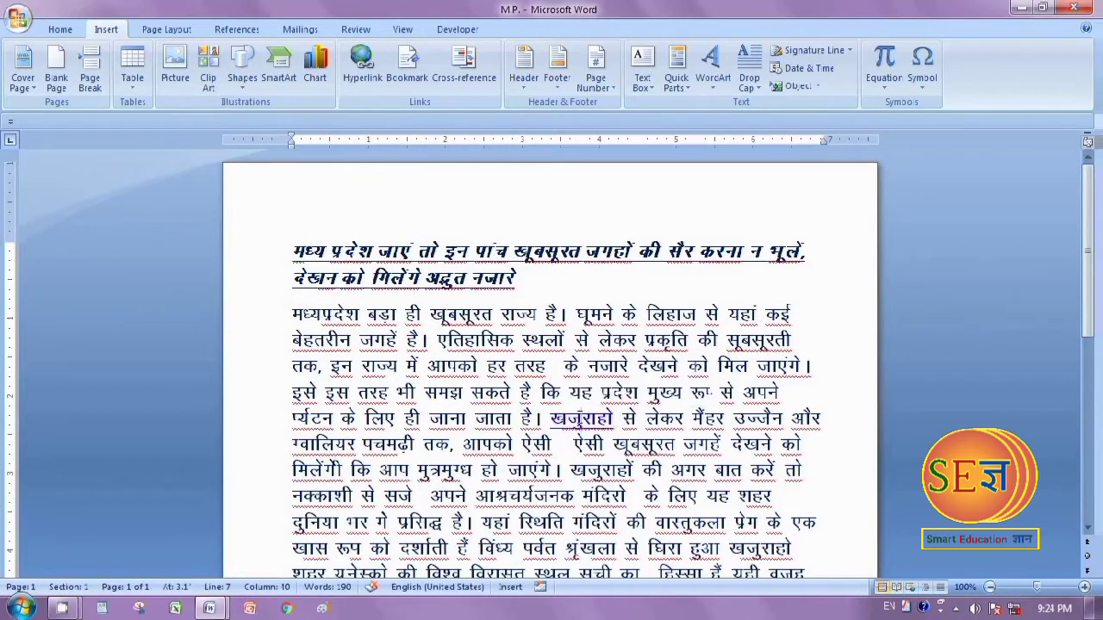
Follow the खजुराहो hyperlink twice to check its target document, closing that document each time
ctrl+click(582, 418)
scroll(527, 420, down, 2)
scroll(527, 420, up, 2)
click(1073, 8)
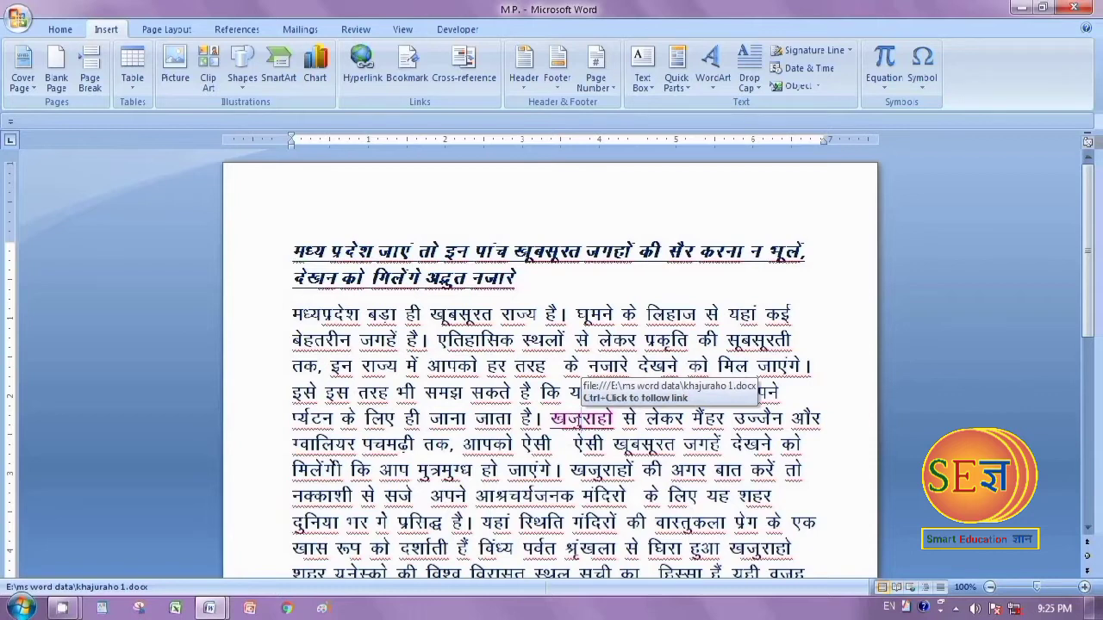
click(579, 419)
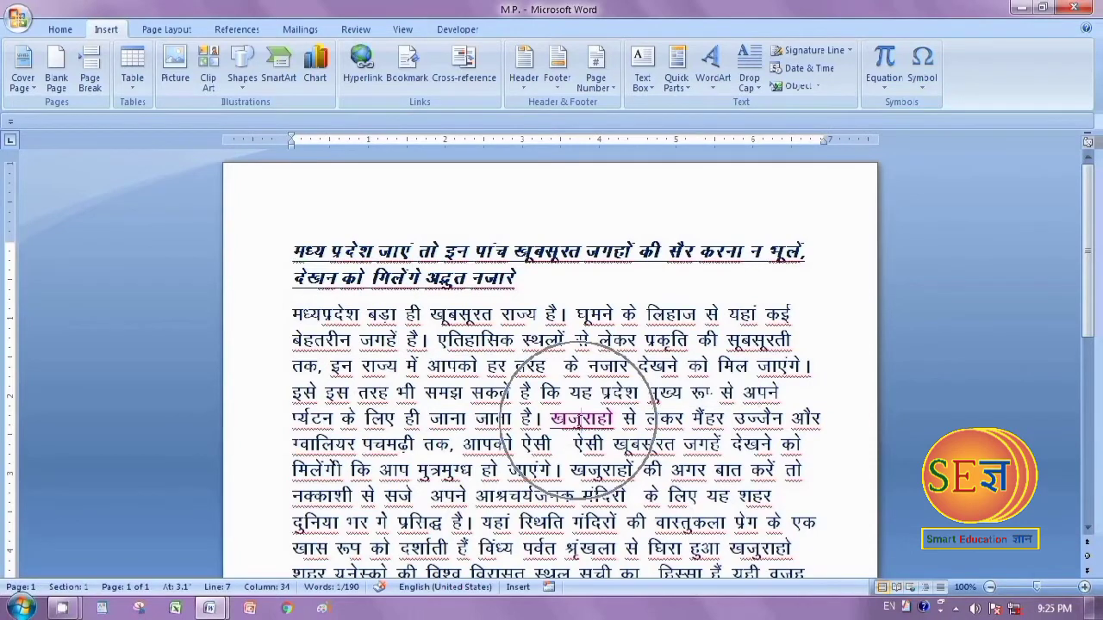
click(1074, 11)
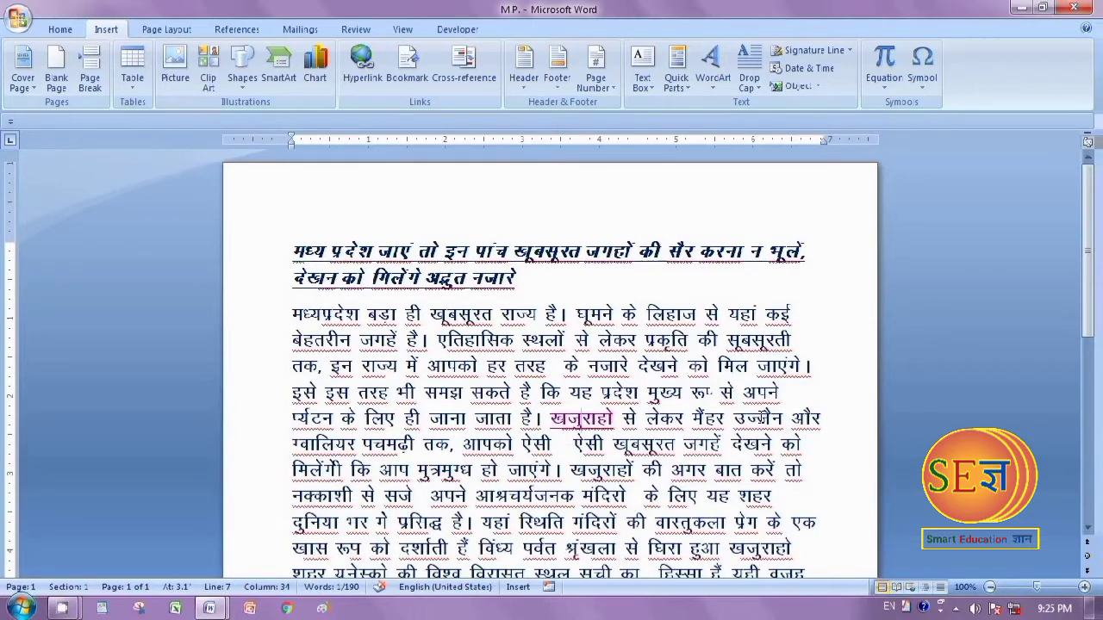
Link the word उज्जैन to ujjain.docx in the ms word data folder, then test the link and close the opened document
drag(732, 418, 785, 418)
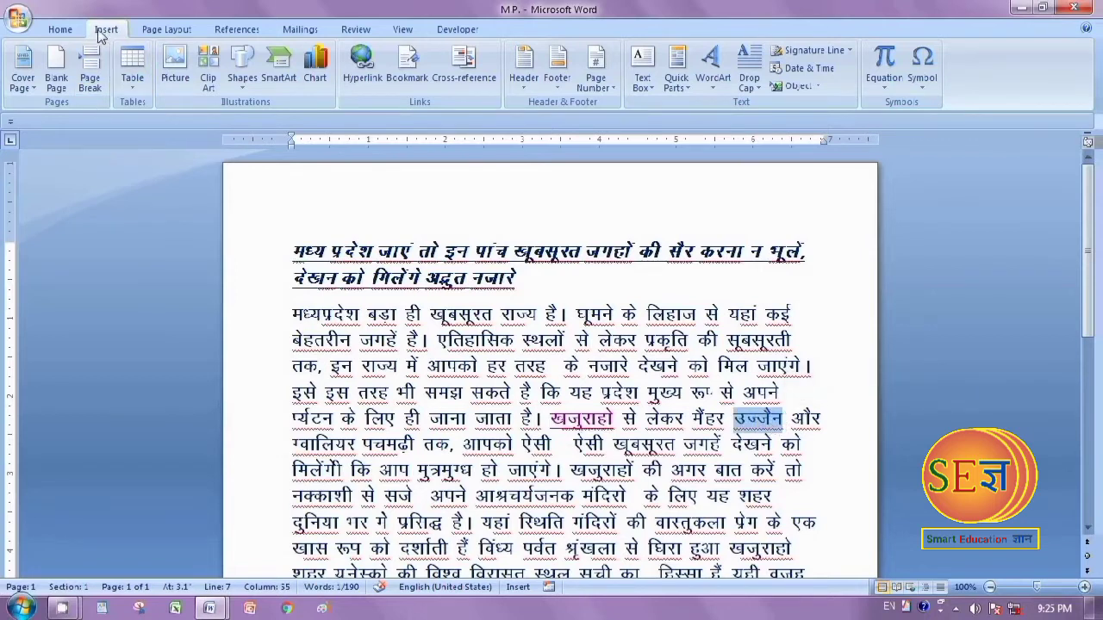
click(357, 67)
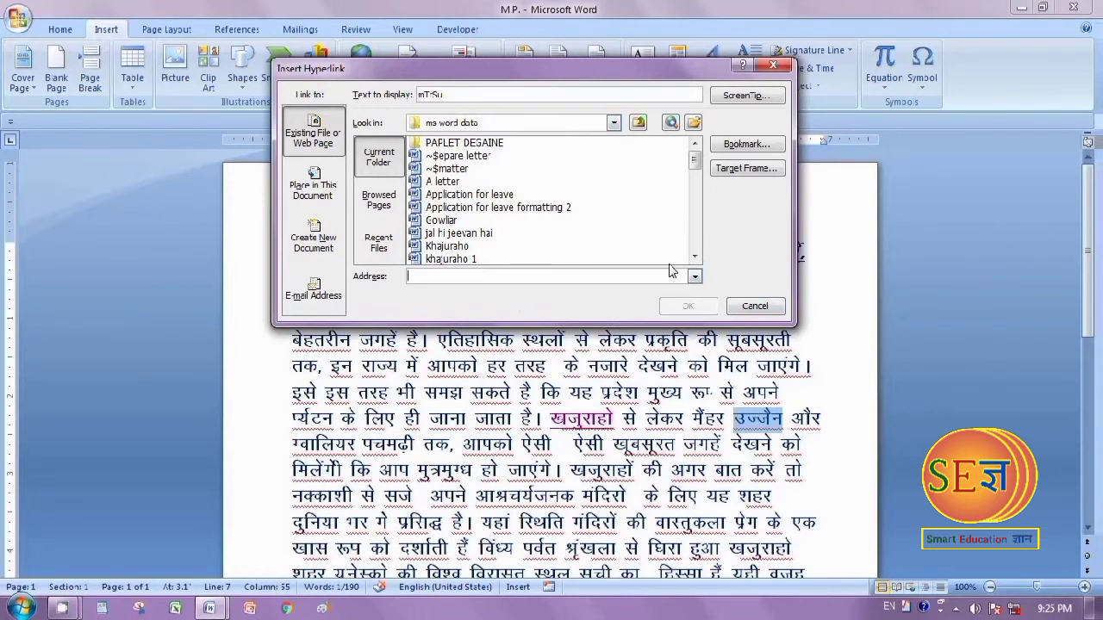
drag(695, 259, 695, 258)
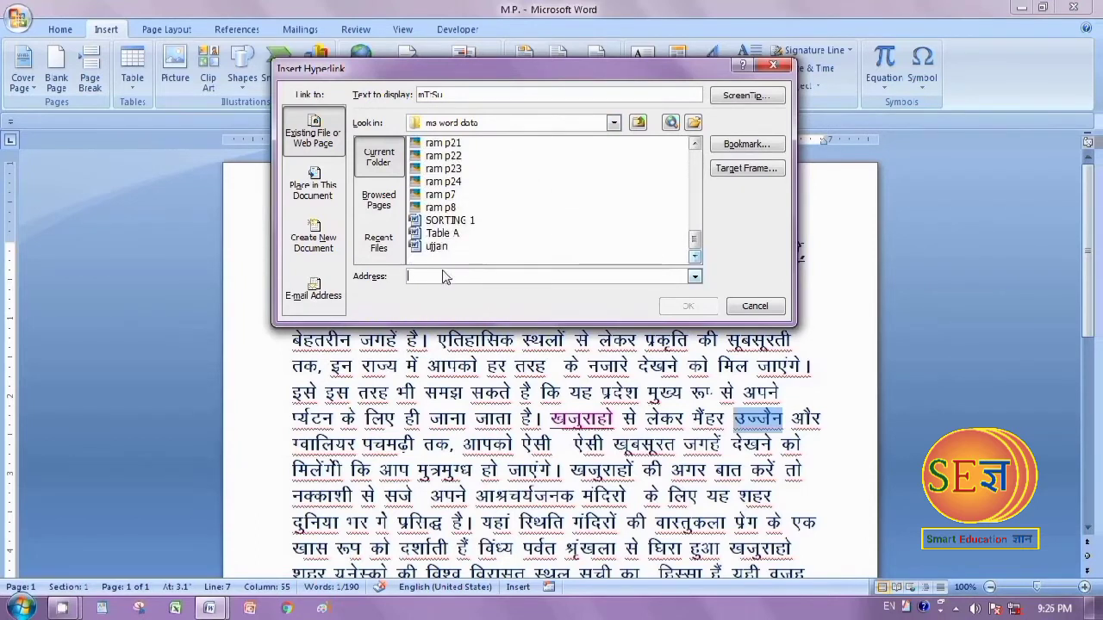
click(436, 246)
click(694, 307)
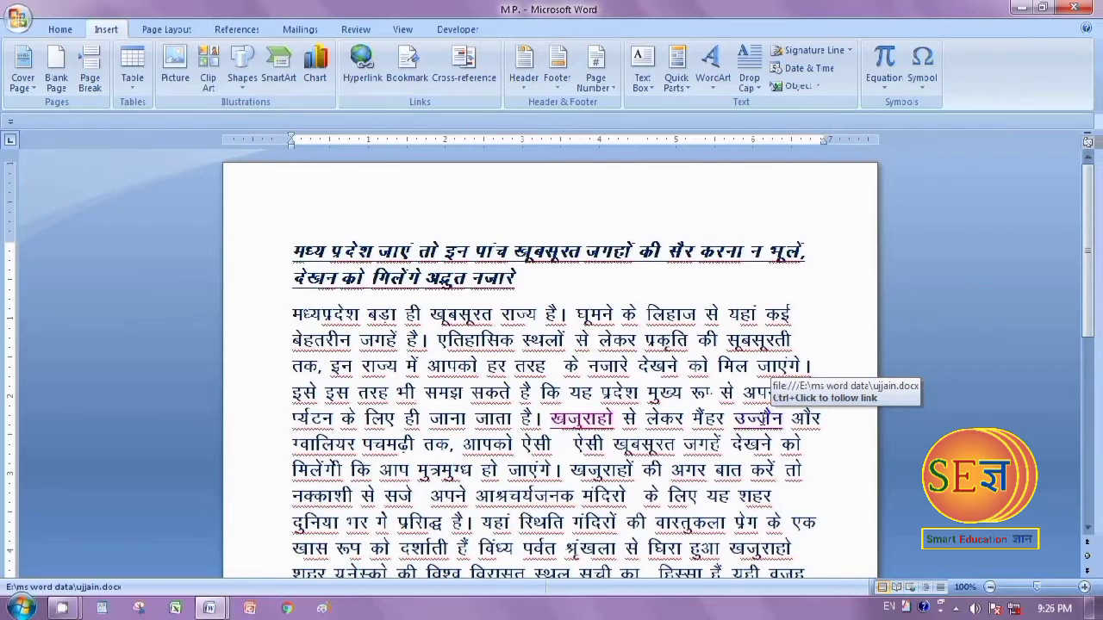
ctrl+click(758, 419)
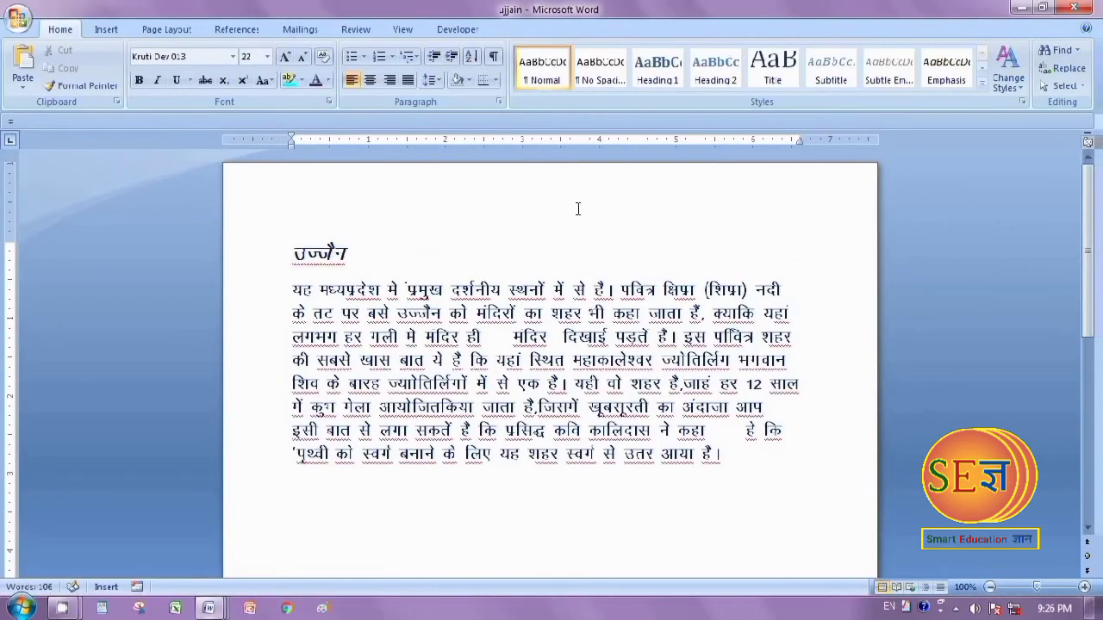
click(1072, 8)
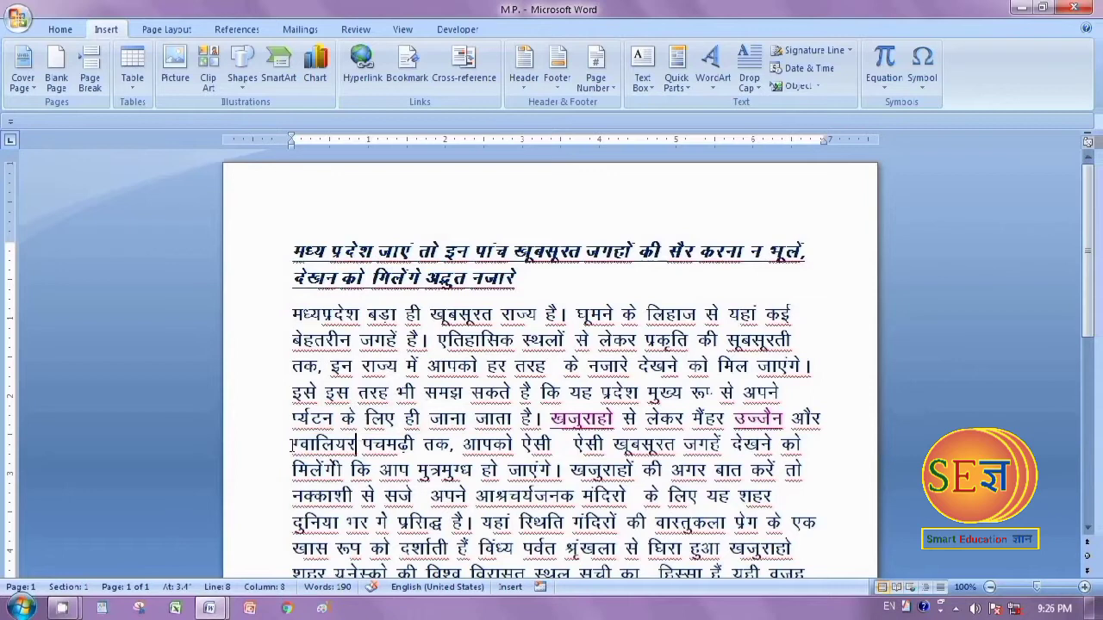
Link the word ग्वालियर to Gowliar.docx, then follow the link to test it and close the opened document
drag(293, 445, 356, 446)
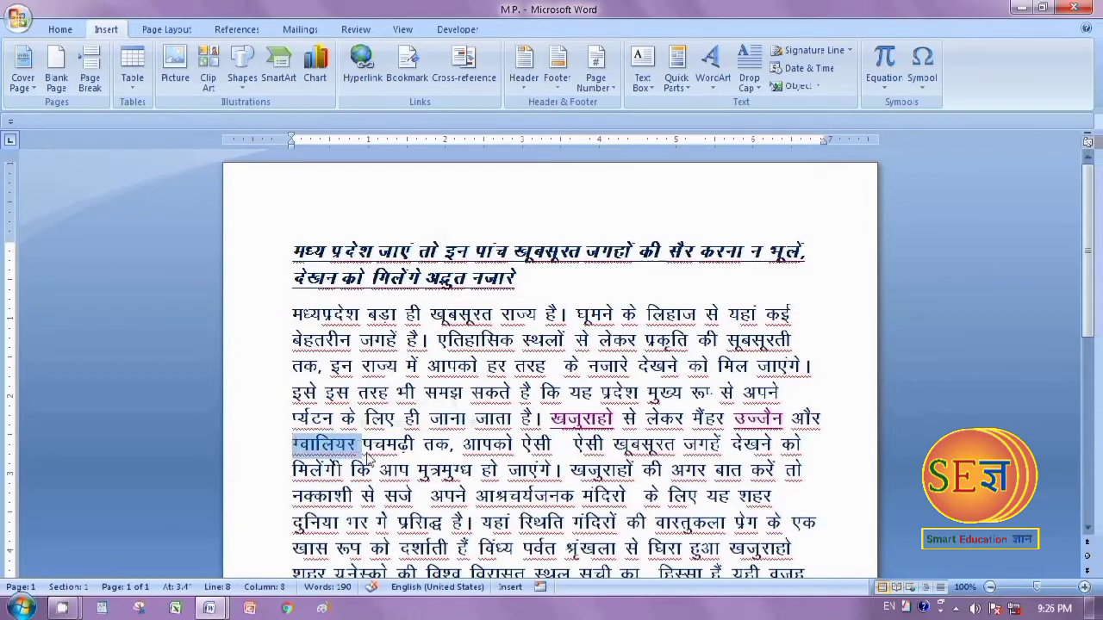
click(360, 62)
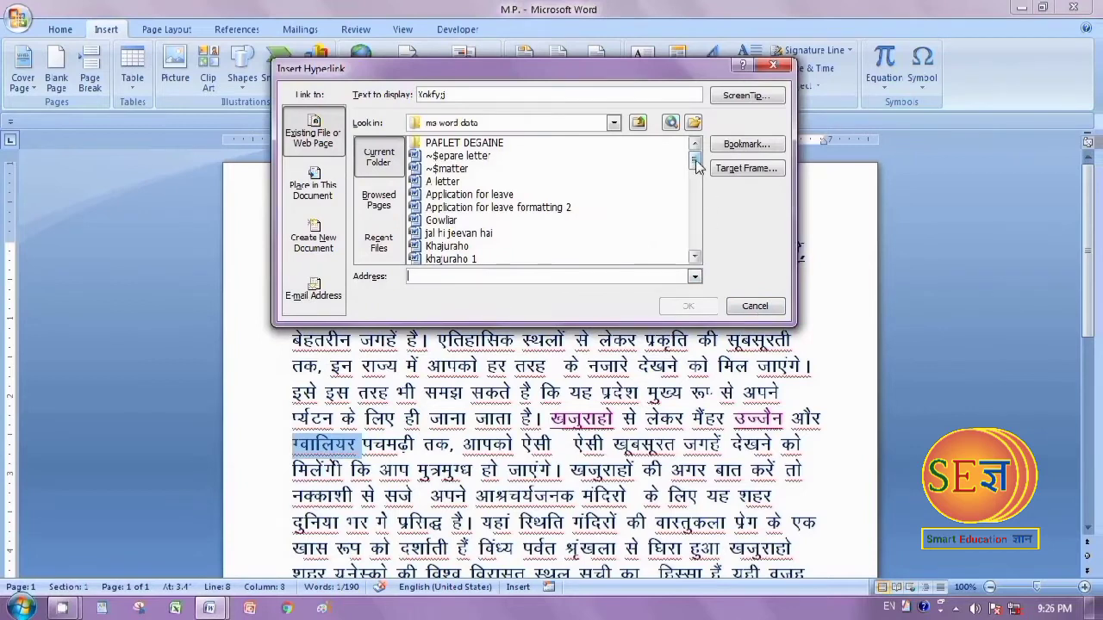
click(440, 221)
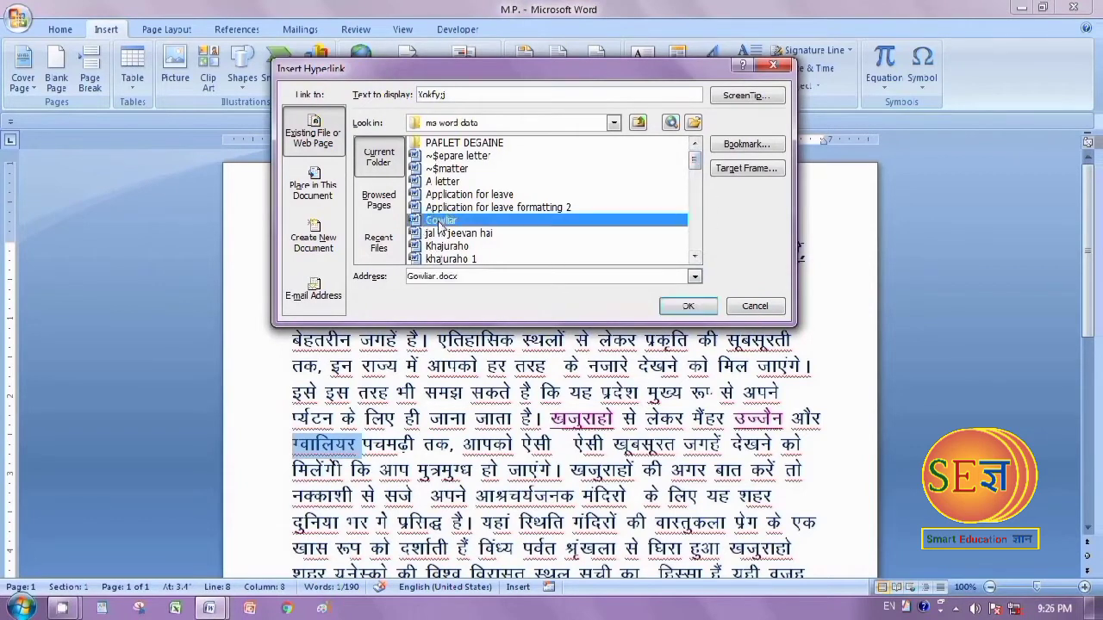
click(712, 308)
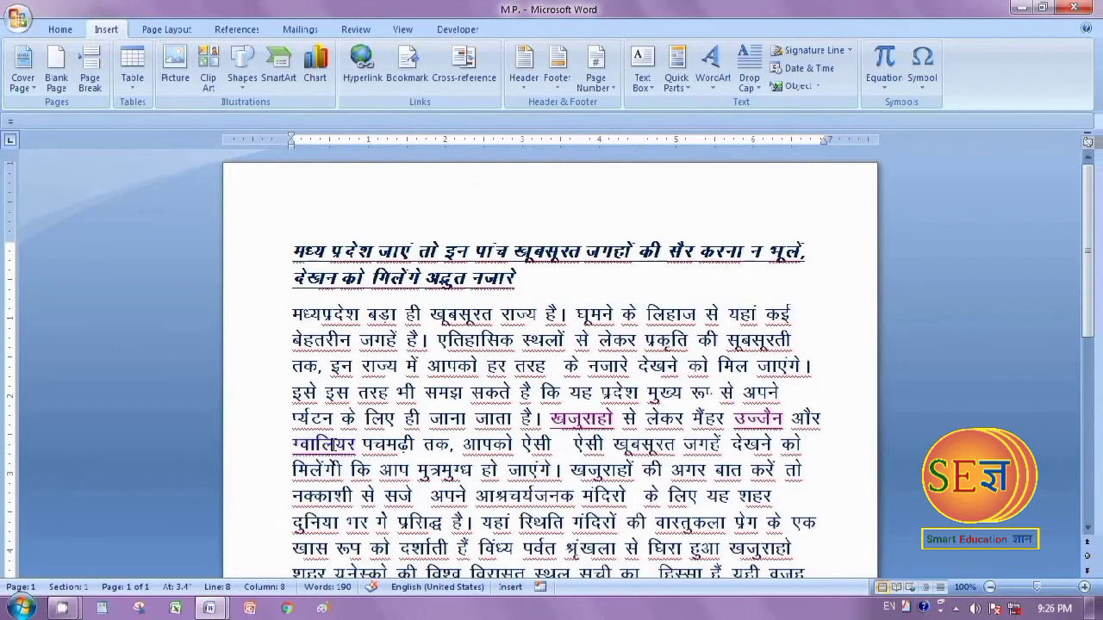
ctrl+click(332, 444)
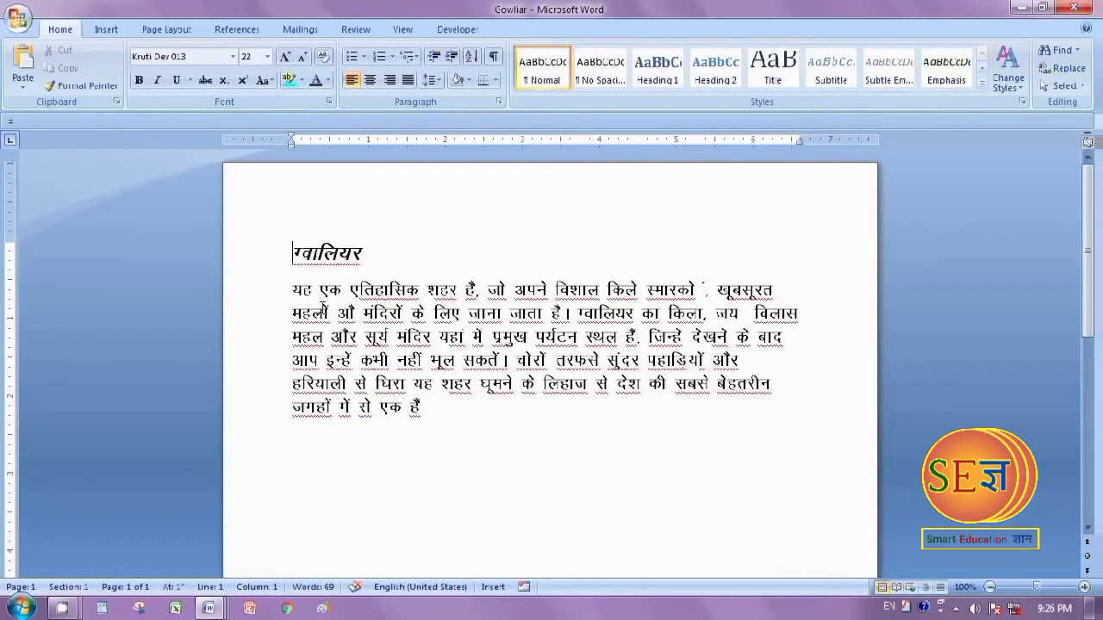
click(1073, 8)
Link the word पचमढ़ी to pachmadi.docx, then follow the link to test it and close the opened document
drag(362, 444, 401, 454)
right_click(401, 451)
click(440, 365)
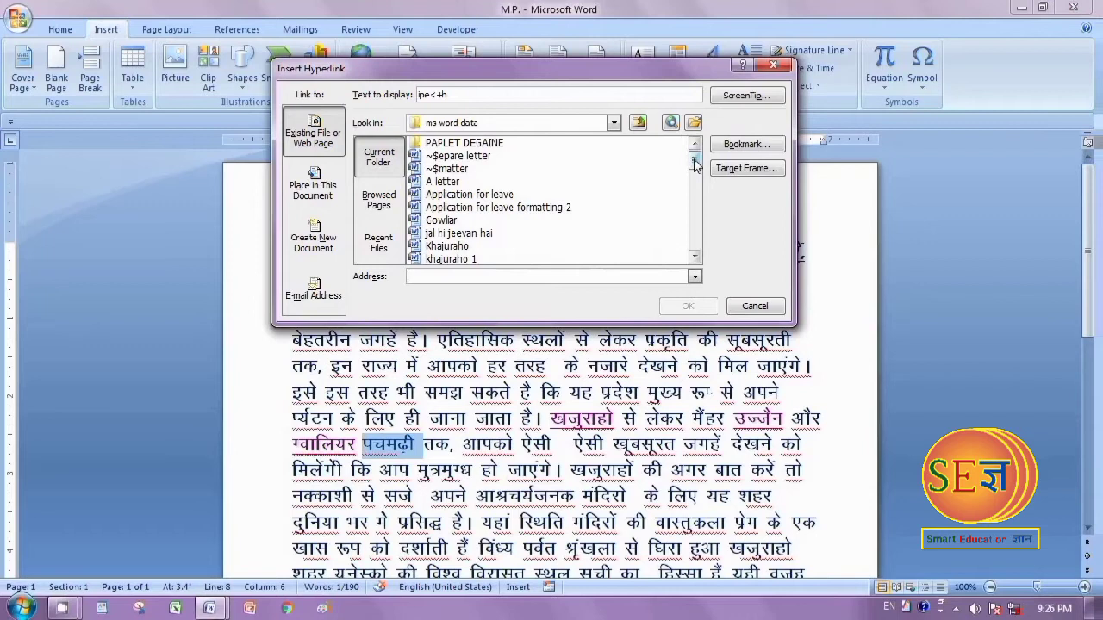
drag(694, 163, 689, 214)
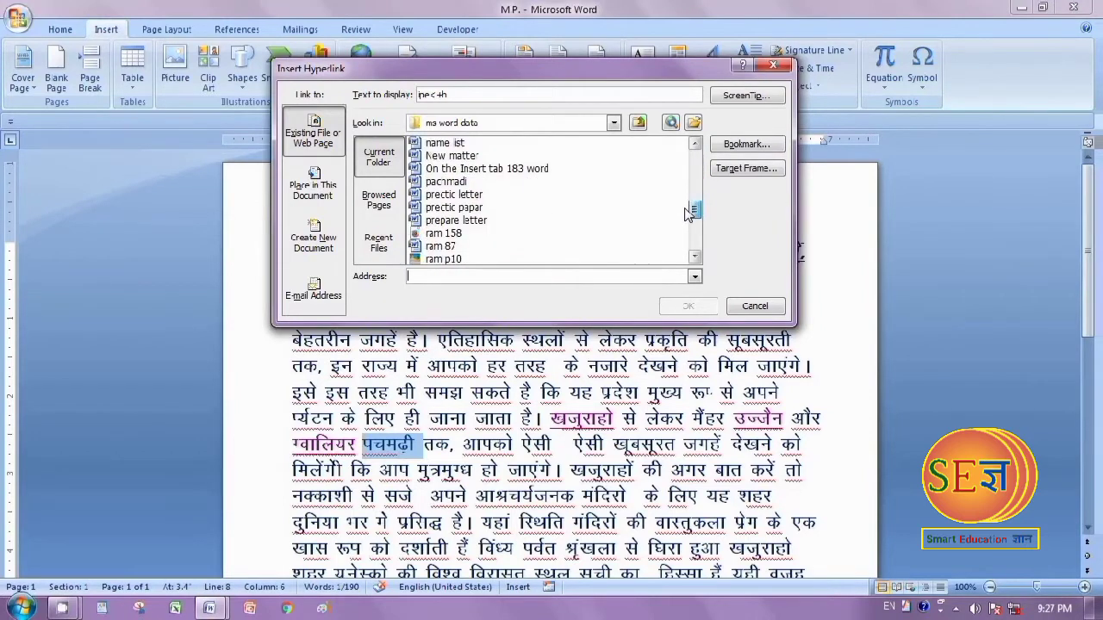
click(450, 182)
click(708, 311)
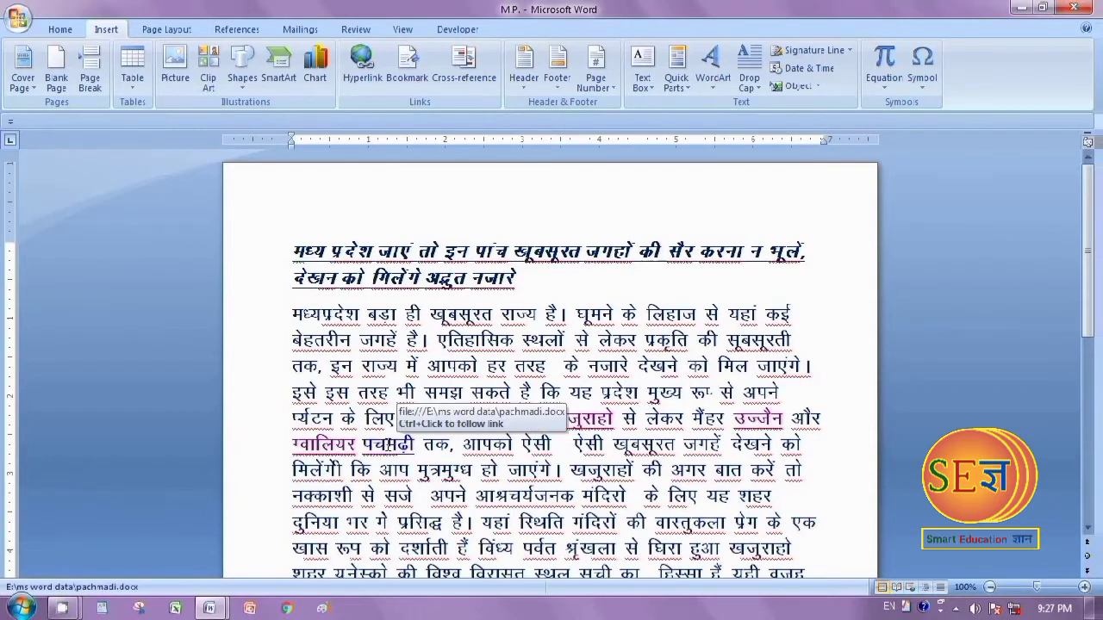
ctrl+click(388, 446)
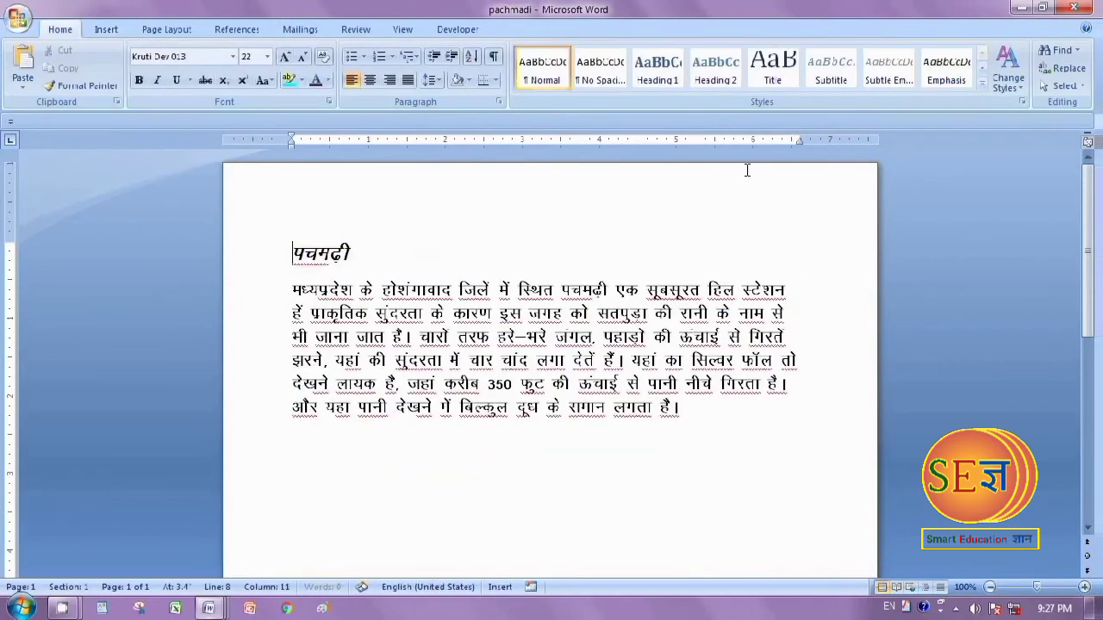
click(1092, 2)
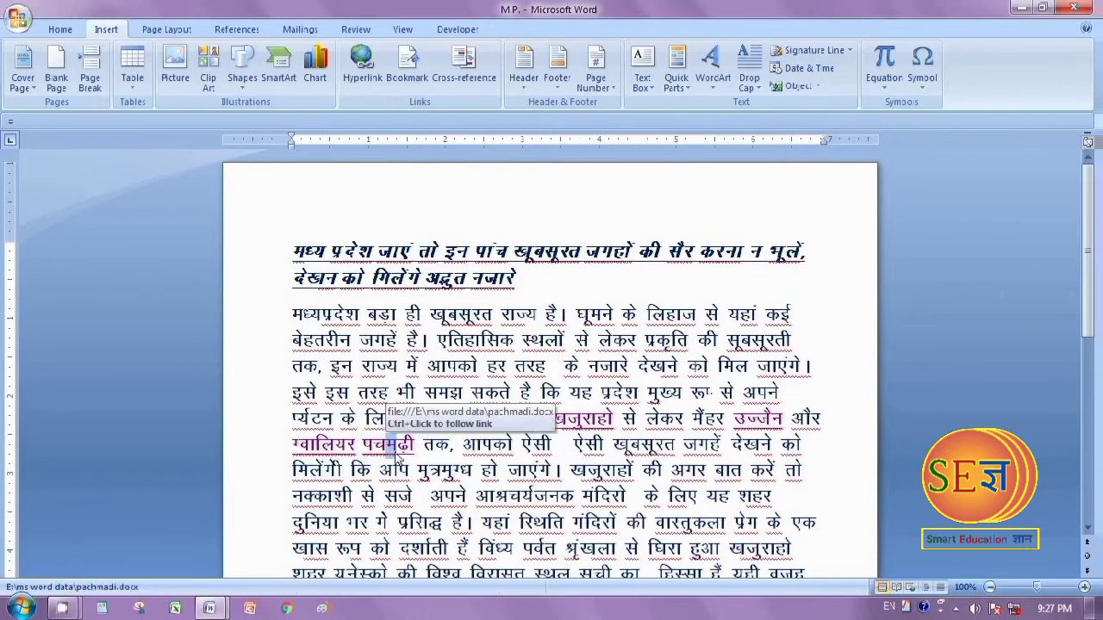
Follow the खजुराहो, उज्जैन, ग्वालियर and पचमढ़ी hyperlinks one after another, closing each opened document before testing the next
ctrl+click(581, 420)
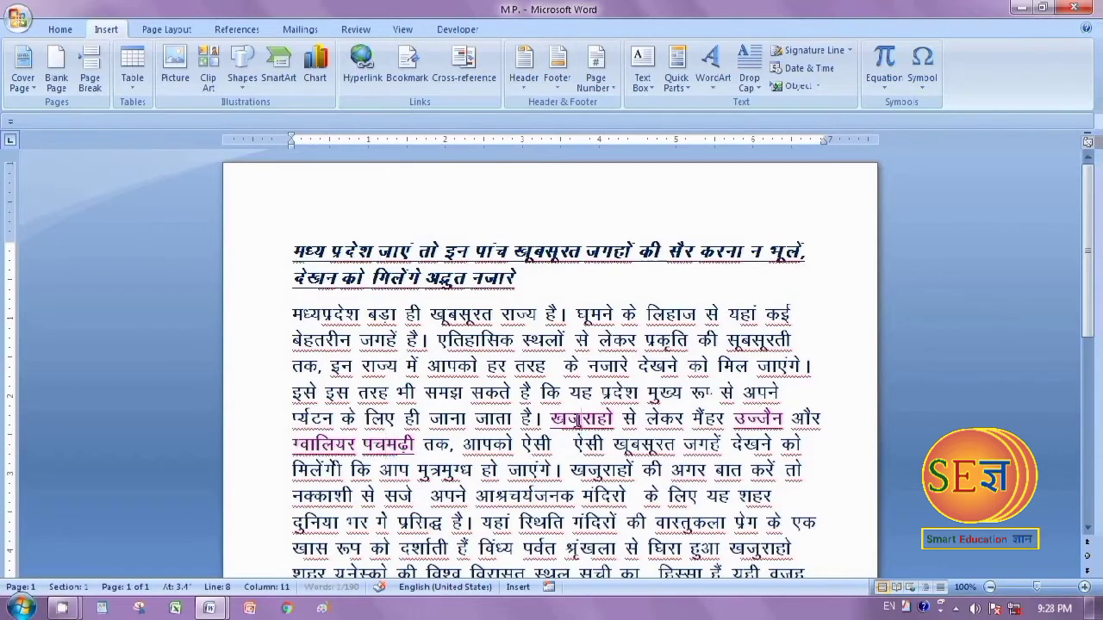
click(1082, 9)
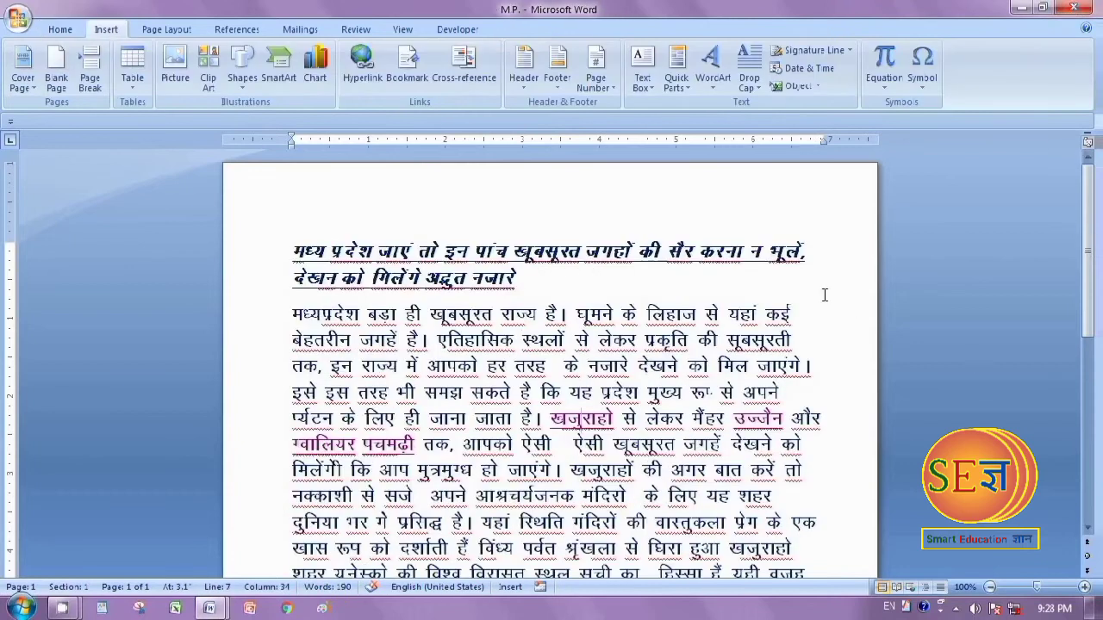
ctrl+click(762, 417)
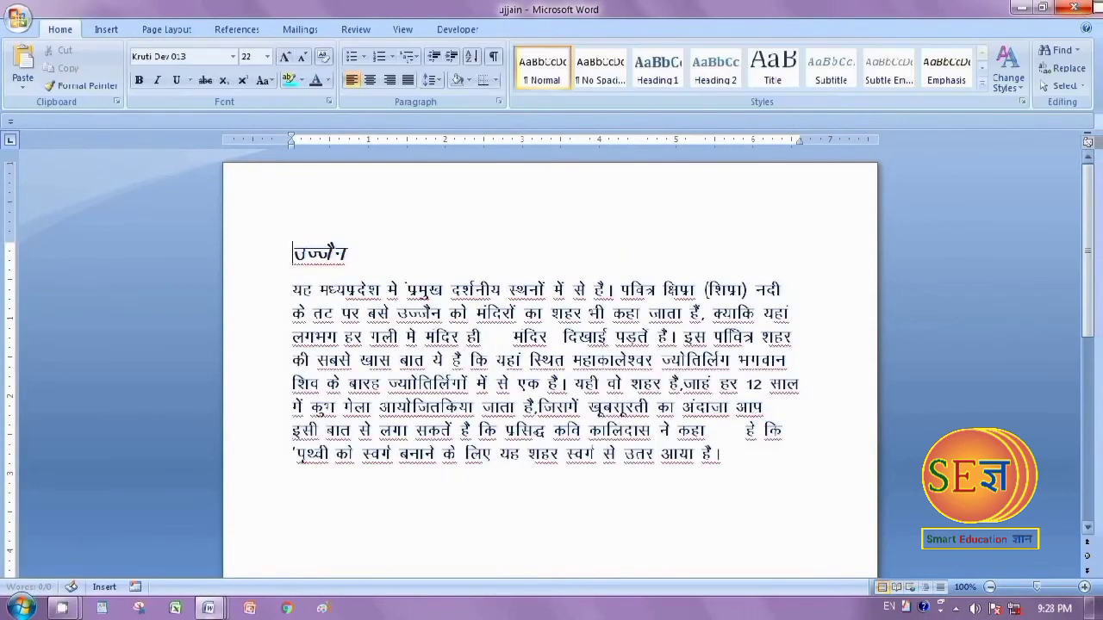
click(1085, 8)
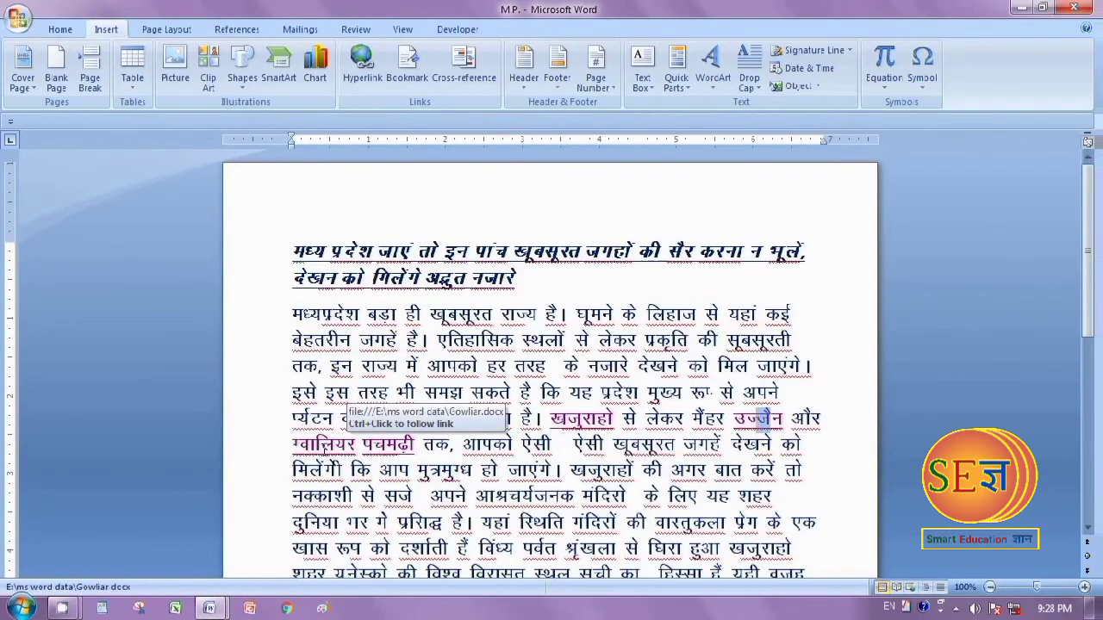
ctrl+click(320, 445)
click(1074, 8)
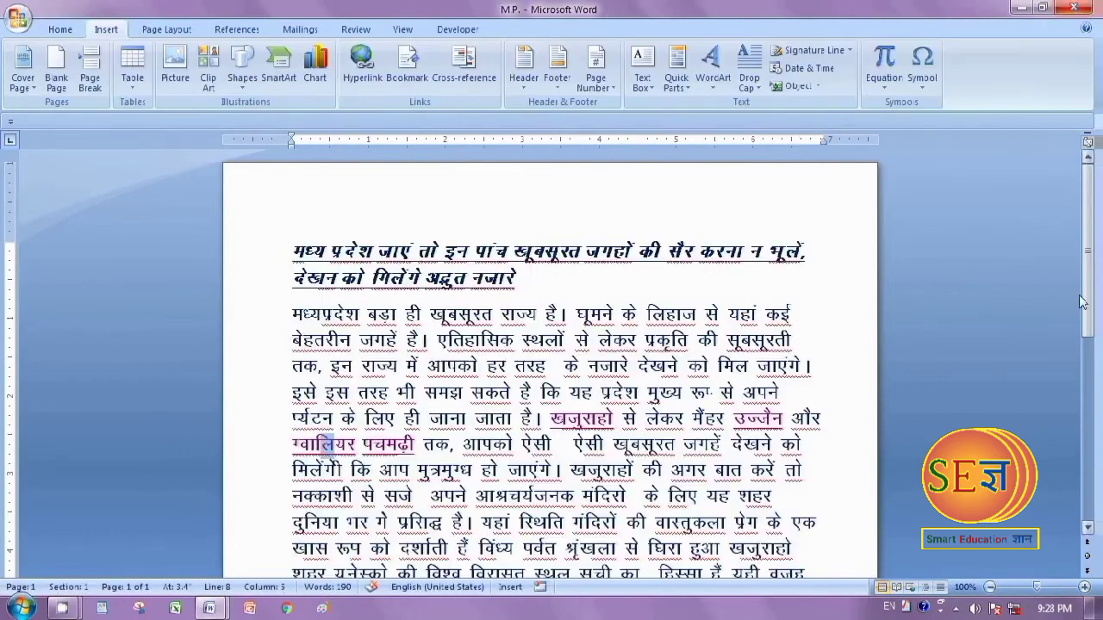
ctrl+click(388, 445)
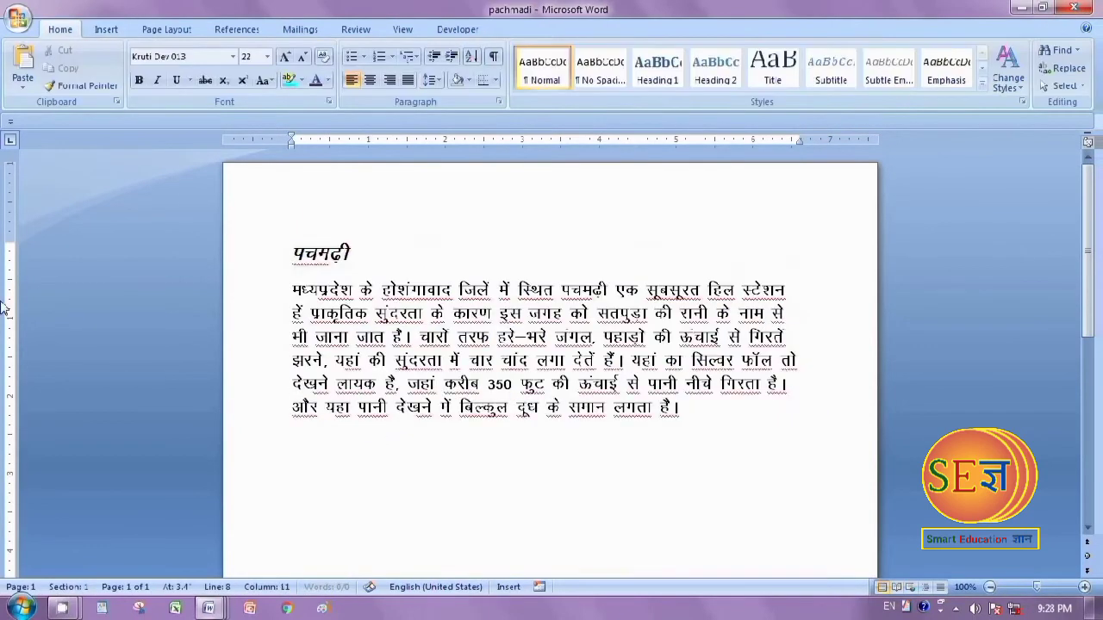
click(1072, 8)
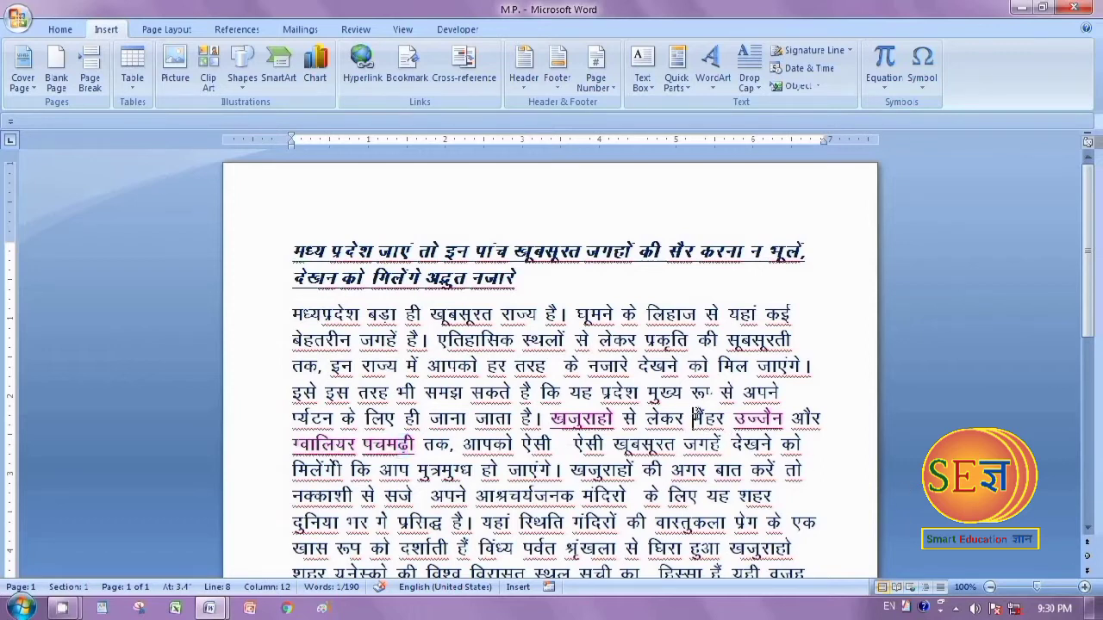
drag(692, 418, 734, 438)
click(714, 419)
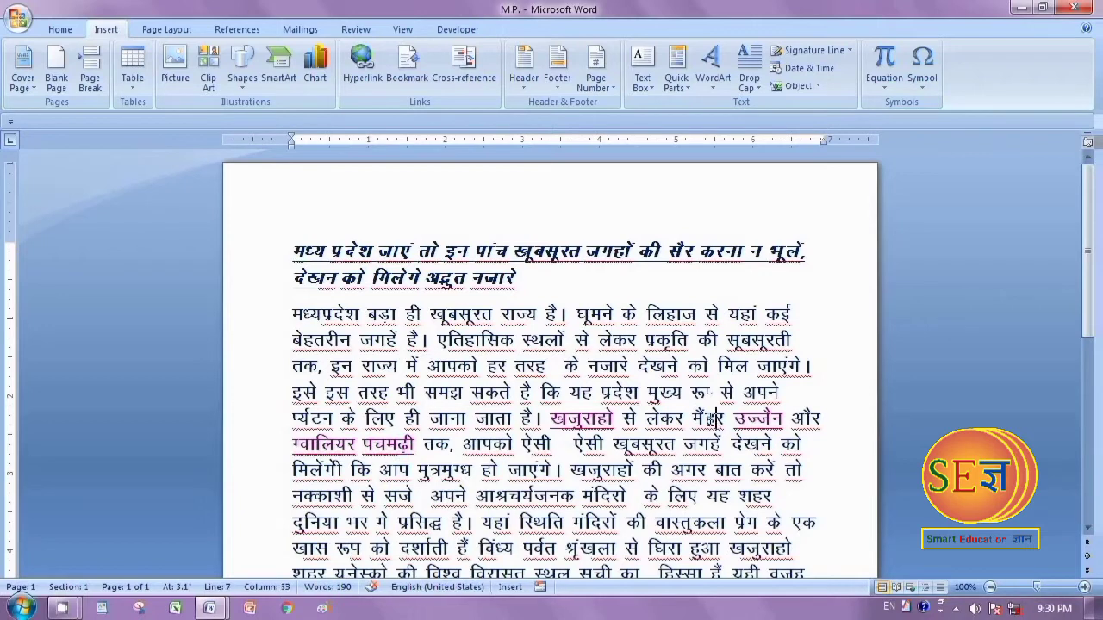
double_click(713, 418)
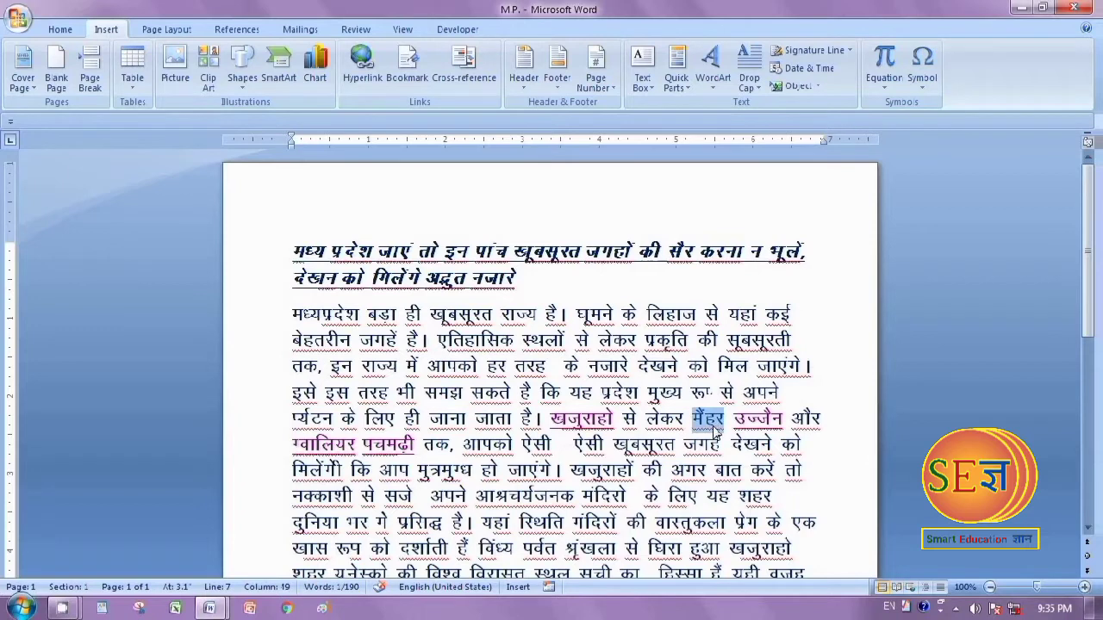
click(806, 469)
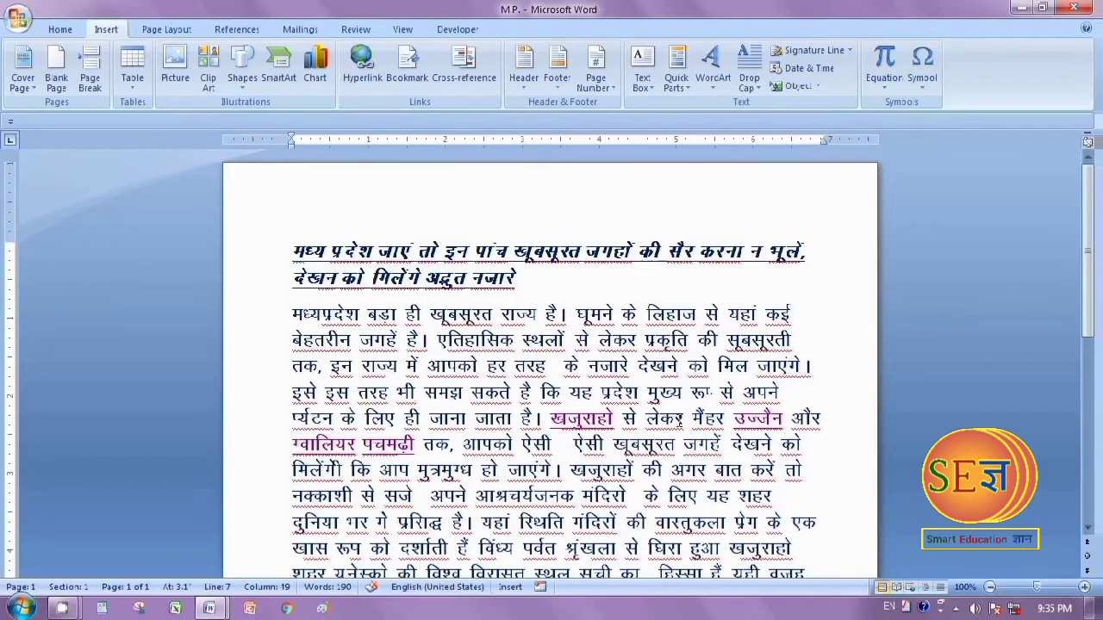
key(Left)
key(Left)
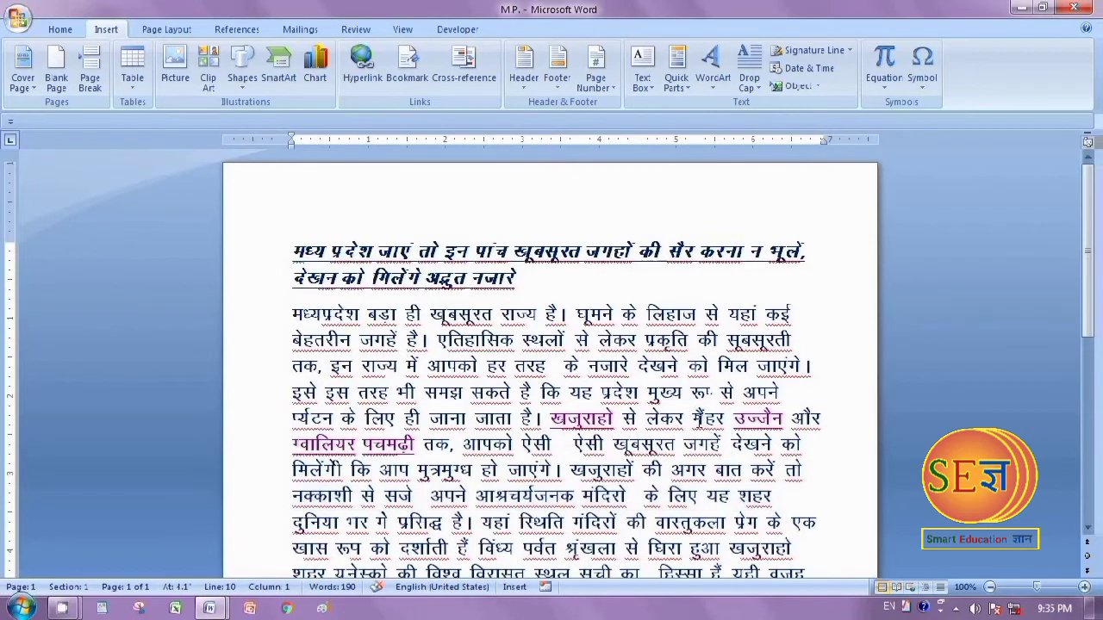
Link the word मैंहर to a new document named maihar set for immediate editing, paste the copied text into it and close it
drag(690, 419, 729, 419)
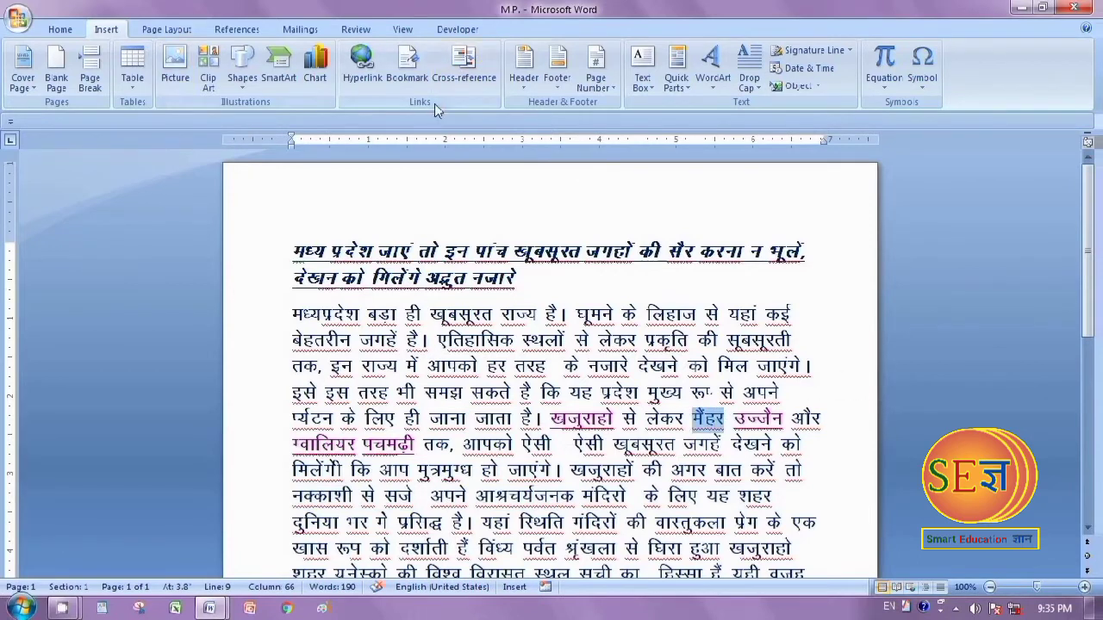
click(362, 68)
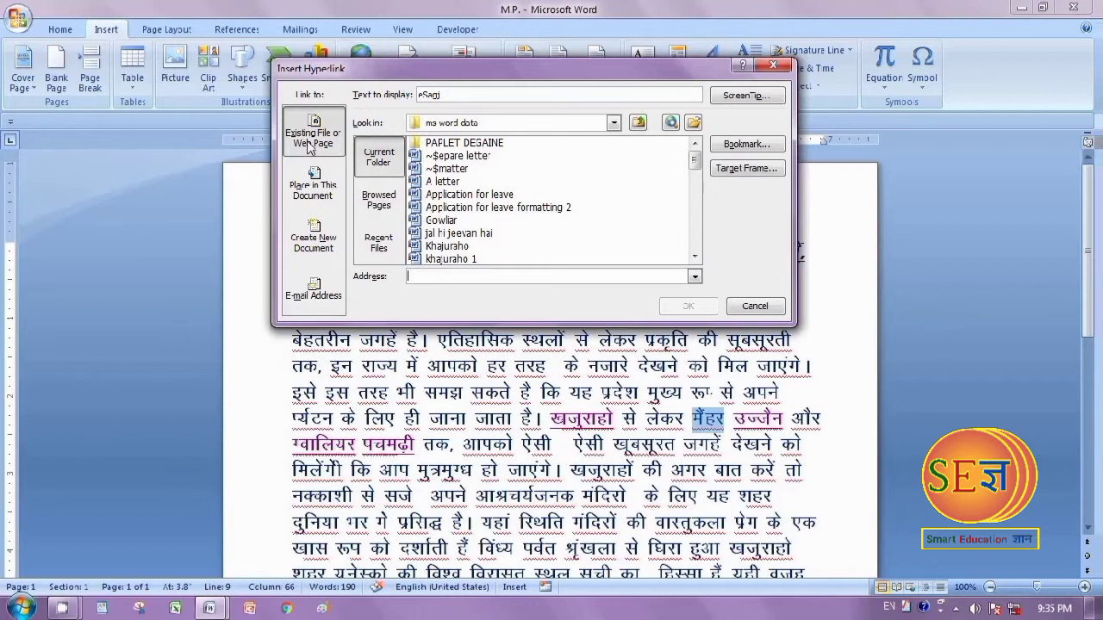
click(316, 229)
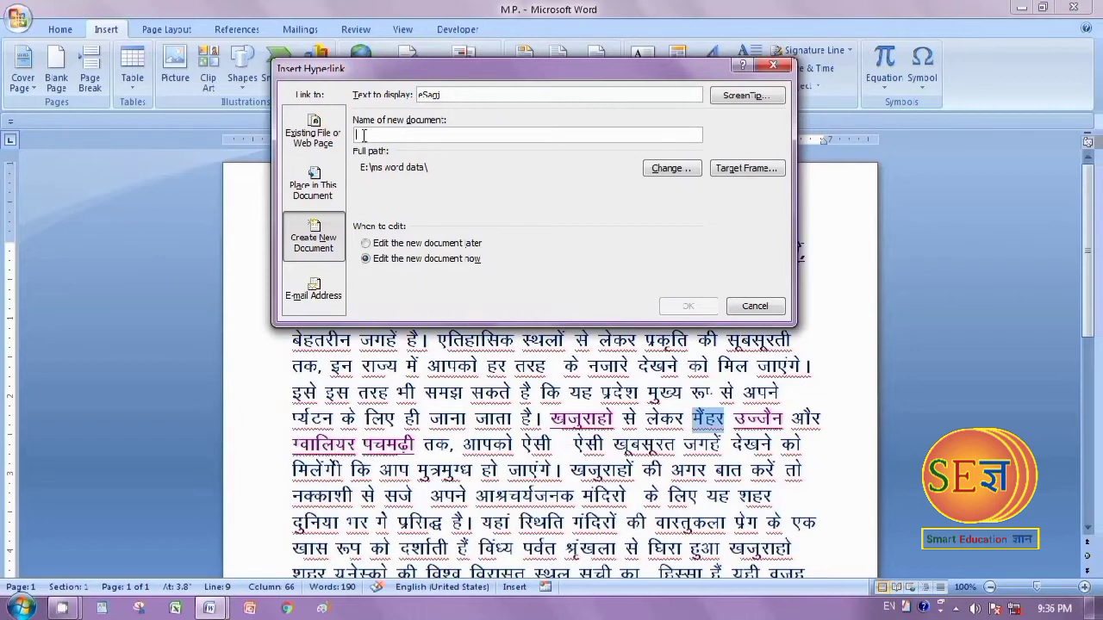
text(maihar)
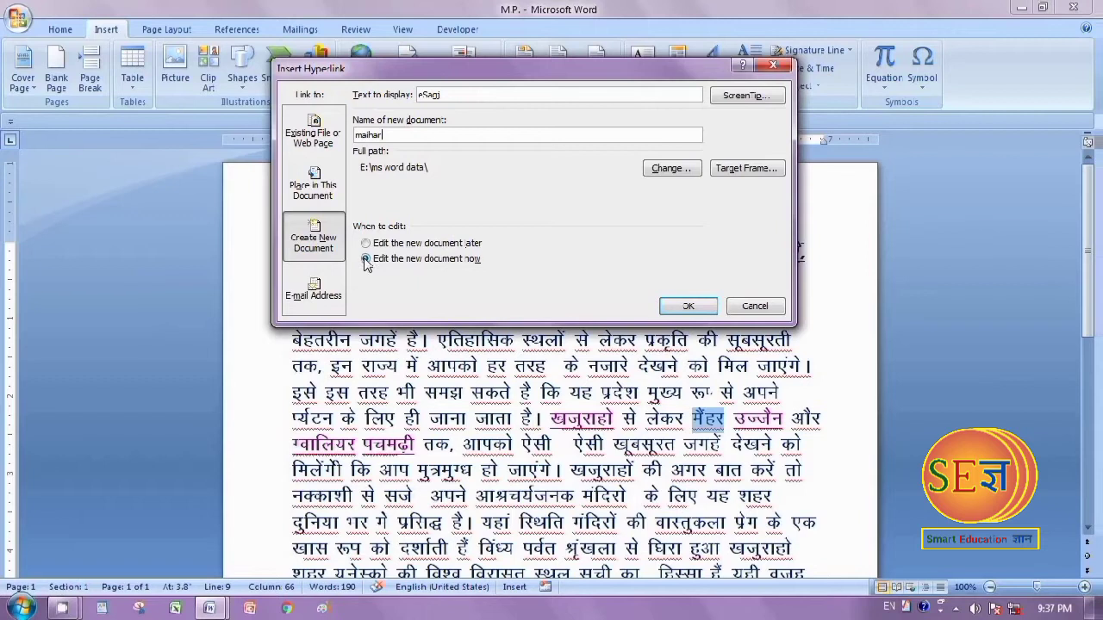
click(689, 306)
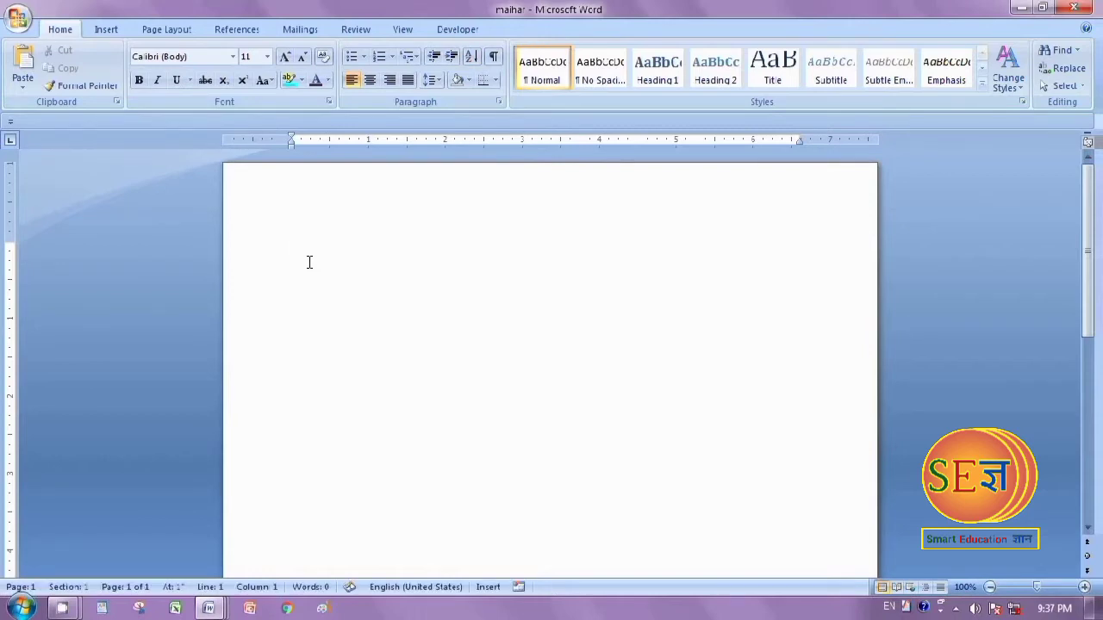
key(ctrl+v)
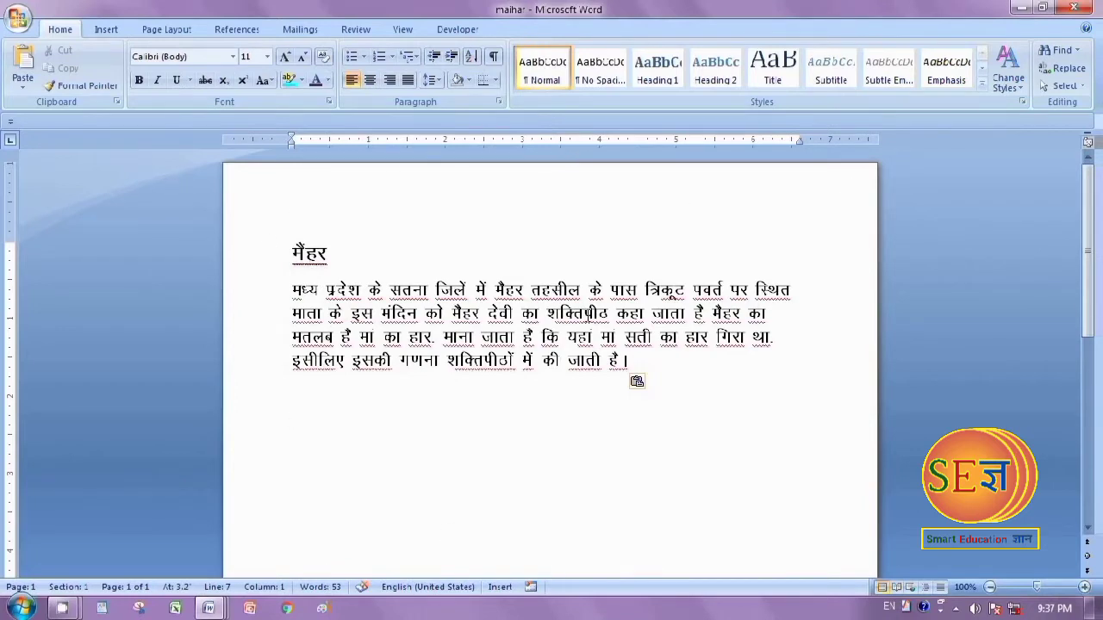
click(1074, 8)
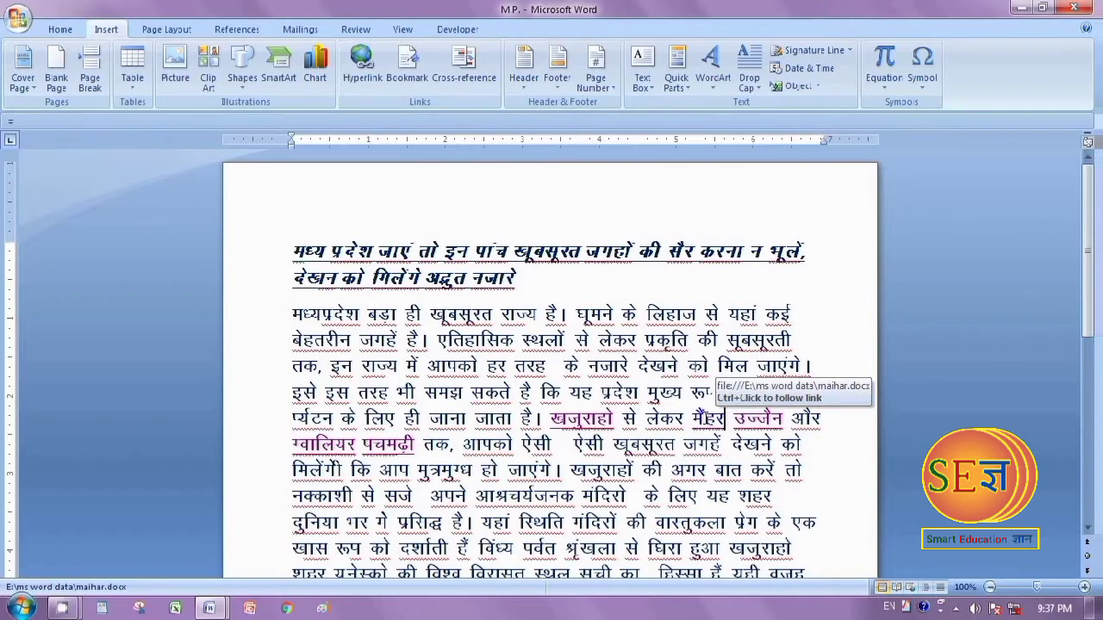
Follow the मैंहर hyperlink twice to check its target document, closing that document each time
ctrl+click(705, 417)
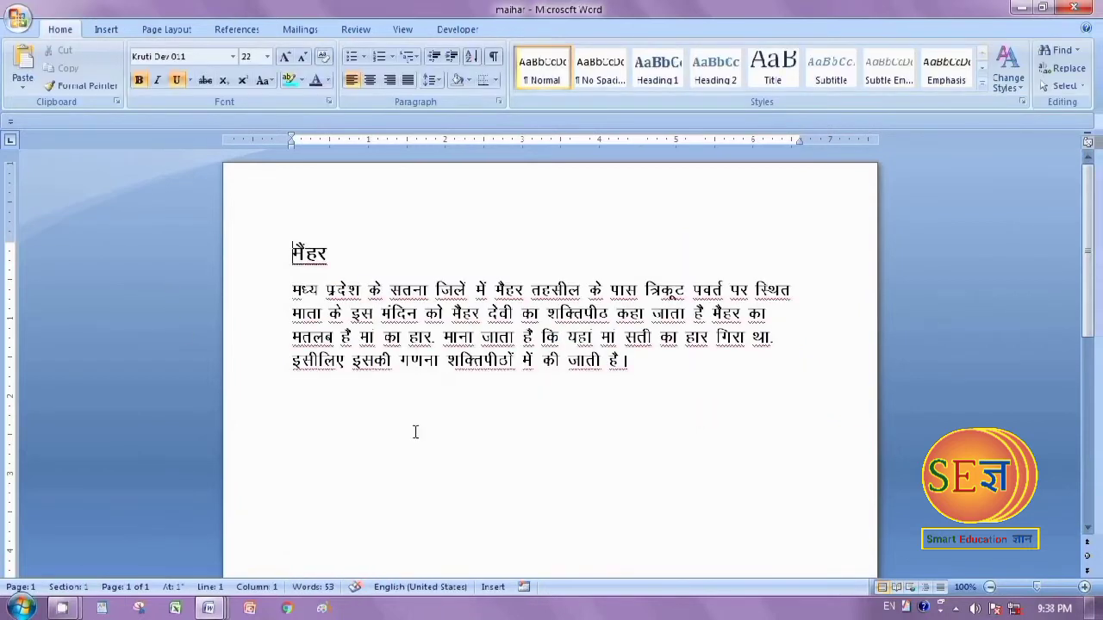
click(1074, 8)
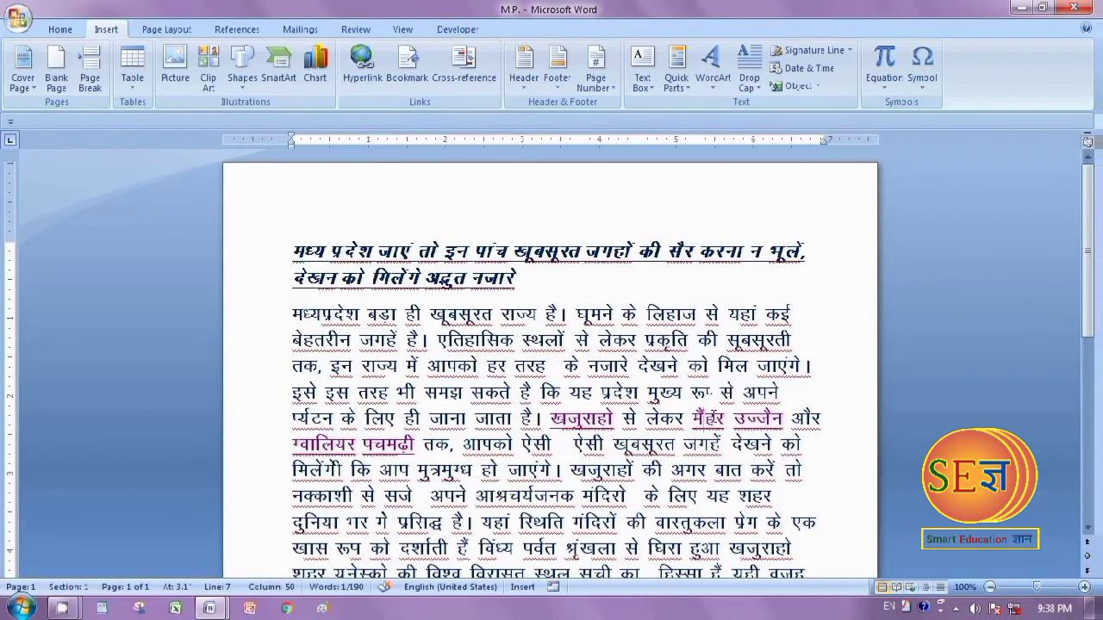
ctrl+click(711, 418)
click(1072, 7)
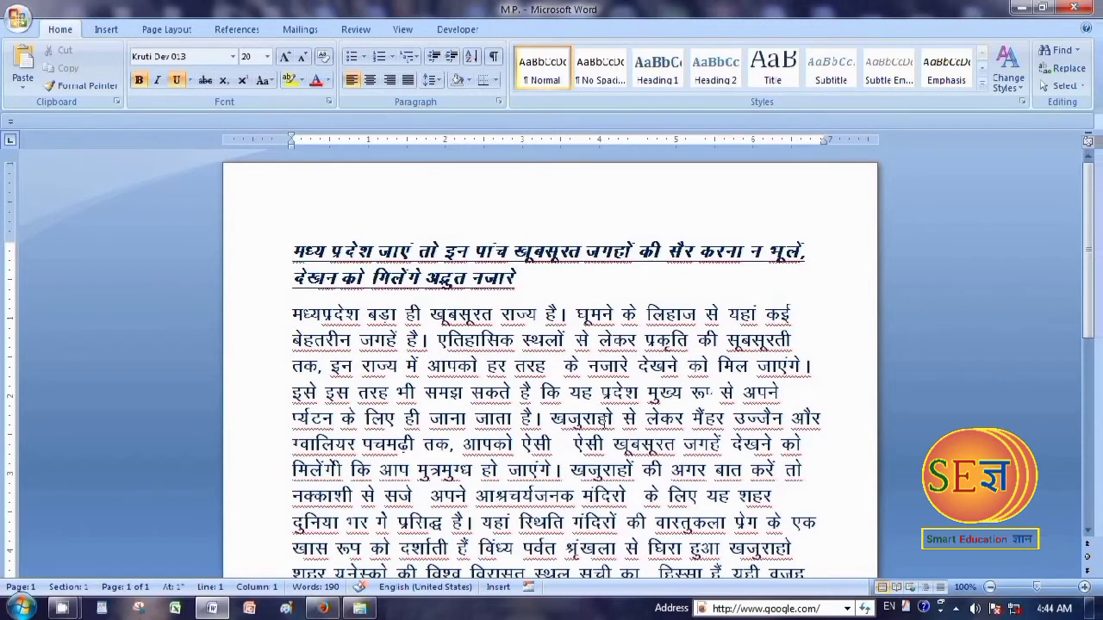
Link the word उज्जैन to its Hindi Wikipedia article by pasting the copied hi.wikipedia.org address as the hyperlink's target
scroll(603, 422, down, 4)
scroll(603, 422, up, 3)
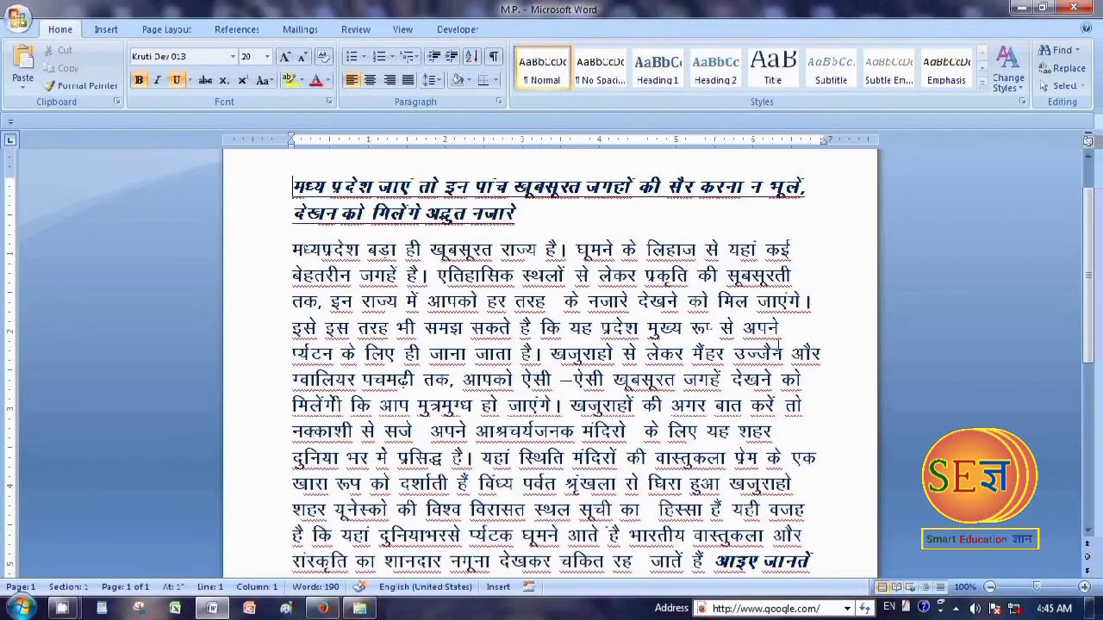
scroll(769, 377, up, 1)
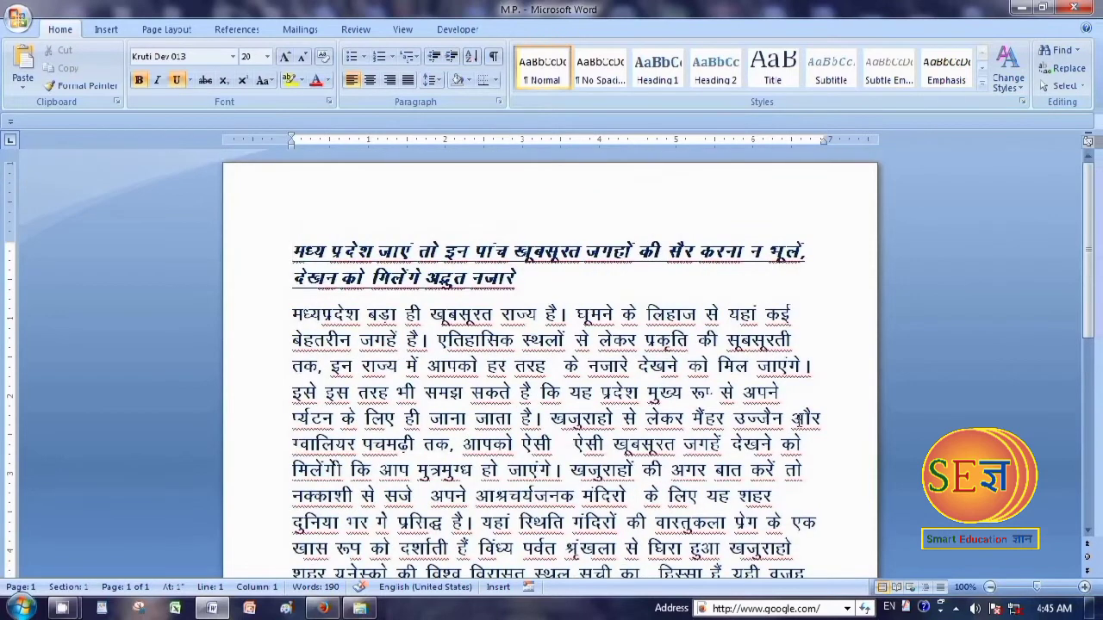
drag(733, 418, 784, 417)
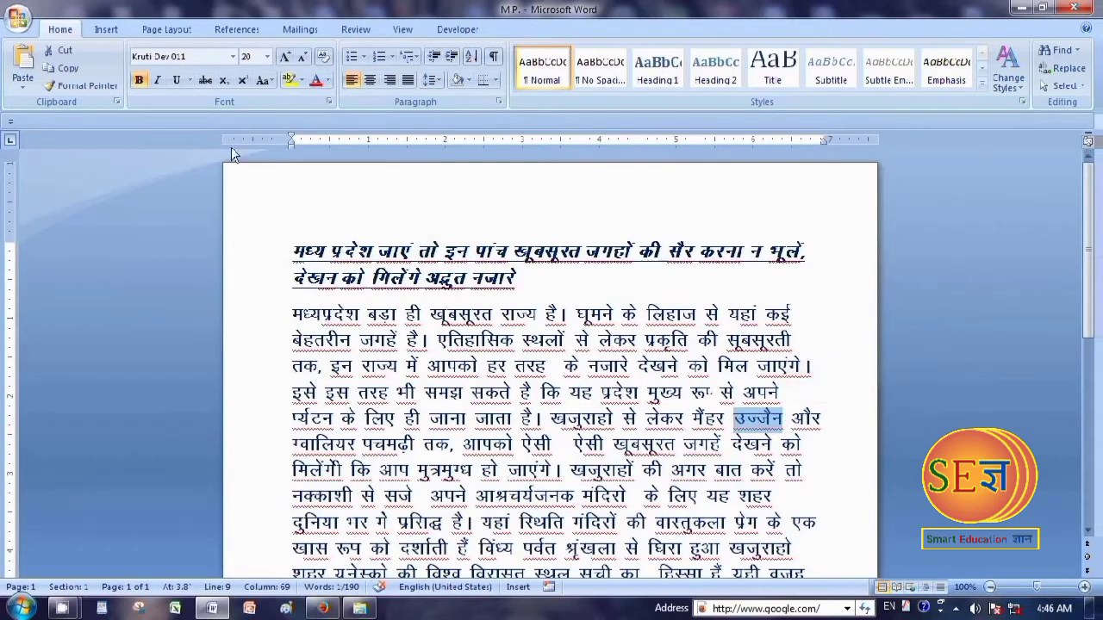
click(106, 29)
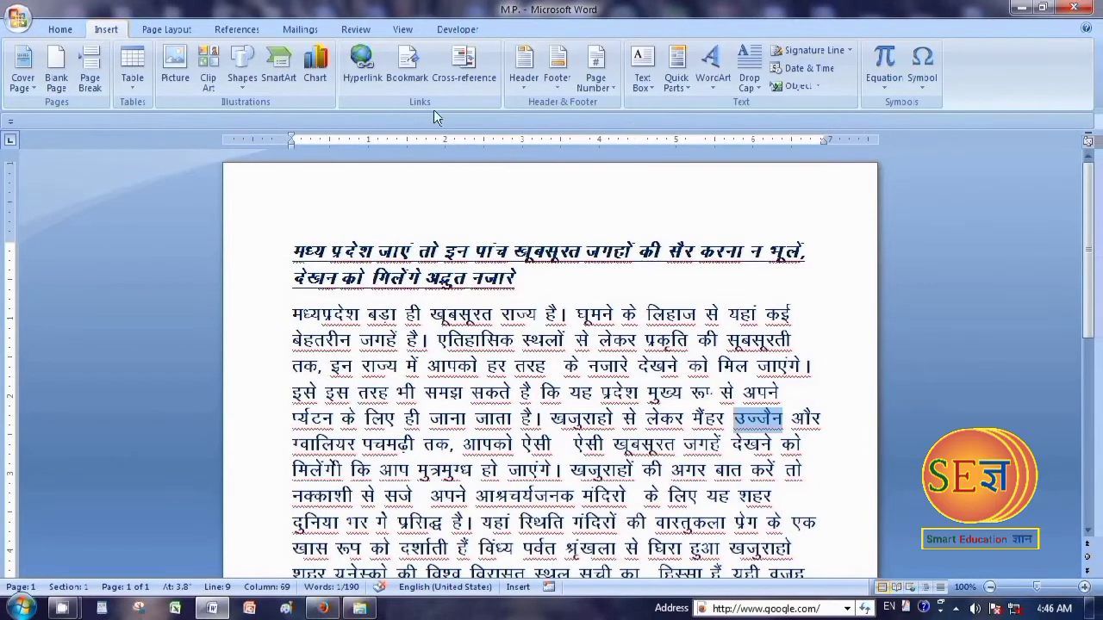
click(362, 64)
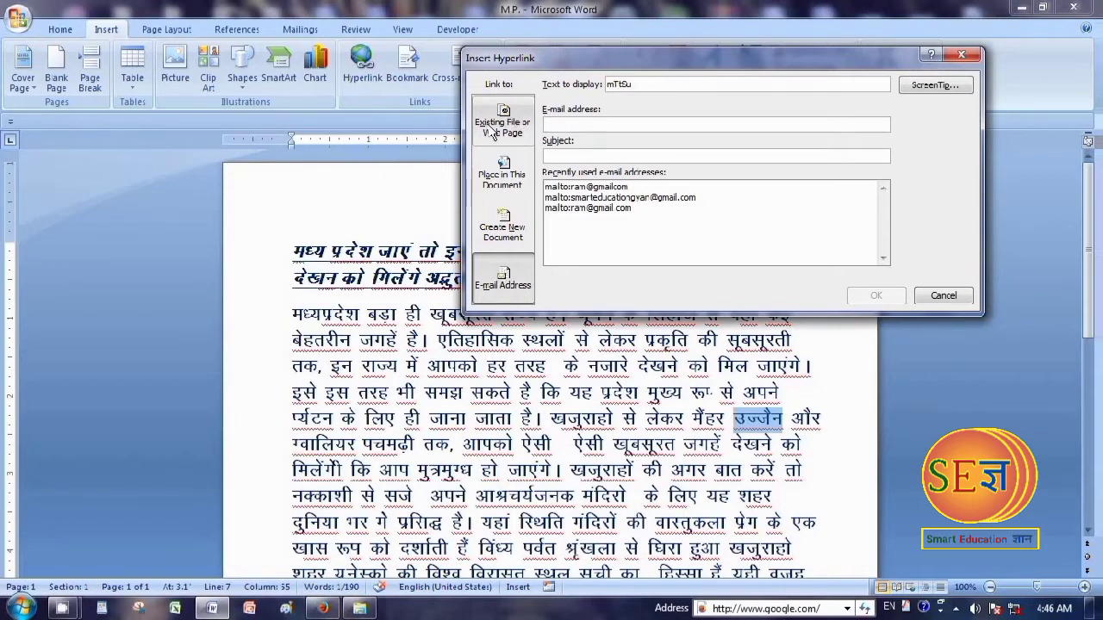
click(504, 123)
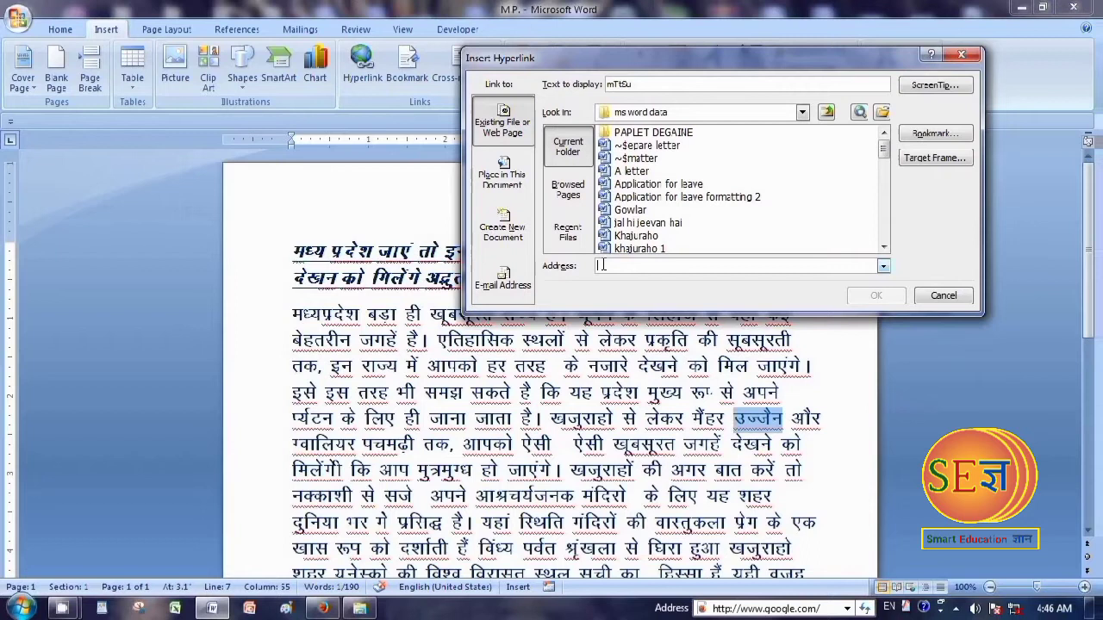
right_click(603, 265)
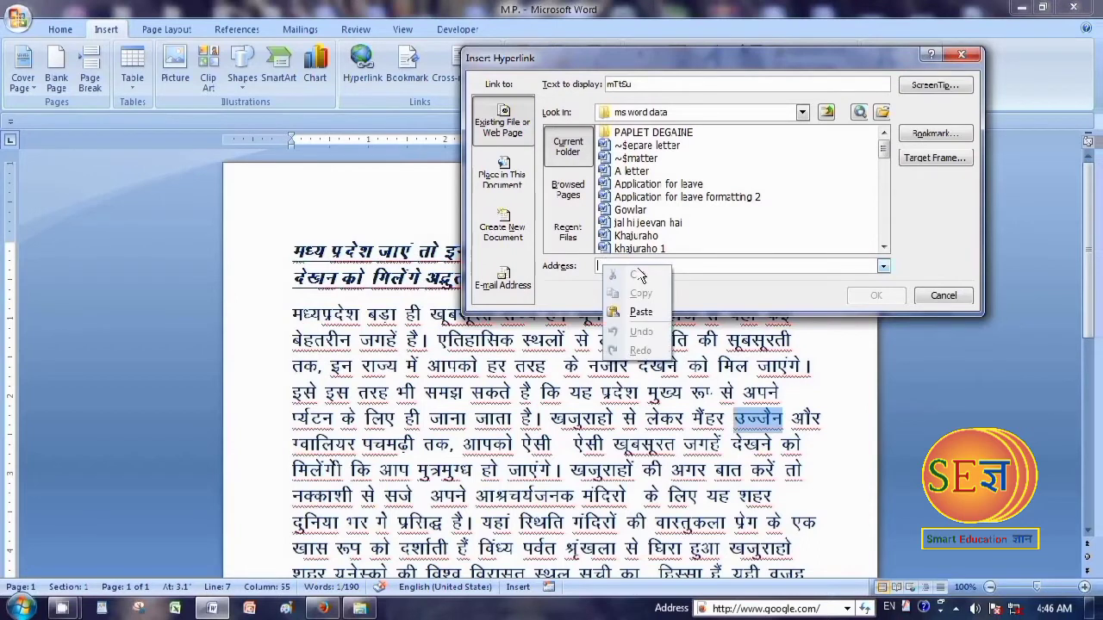
click(642, 312)
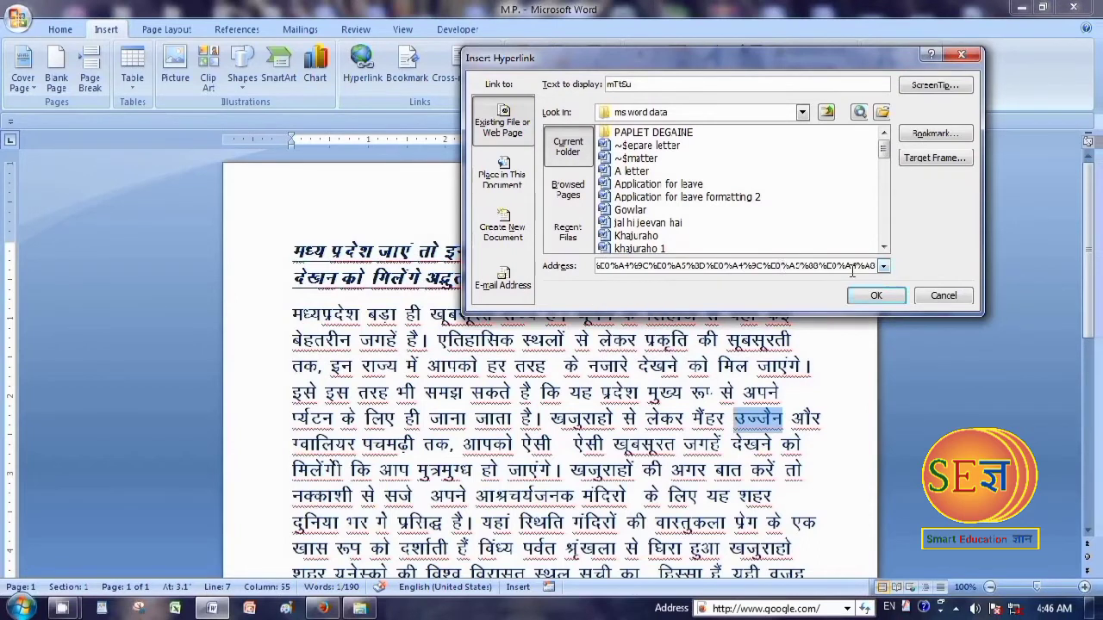
key(Left)
key(Left)
key(Left)
key(Left)
key(Left)
key(Left)
key(Left)
key(Left)
key(Left)
key(Left)
key(Left)
key(Left)
key(Left)
key(Left)
key(Left)
key(Left)
key(Left)
key(Left)
key(Left)
key(Left)
key(Left)
key(Left)
key(Left)
key(Left)
key(Left)
key(Left)
key(Left)
key(Left)
key(Left)
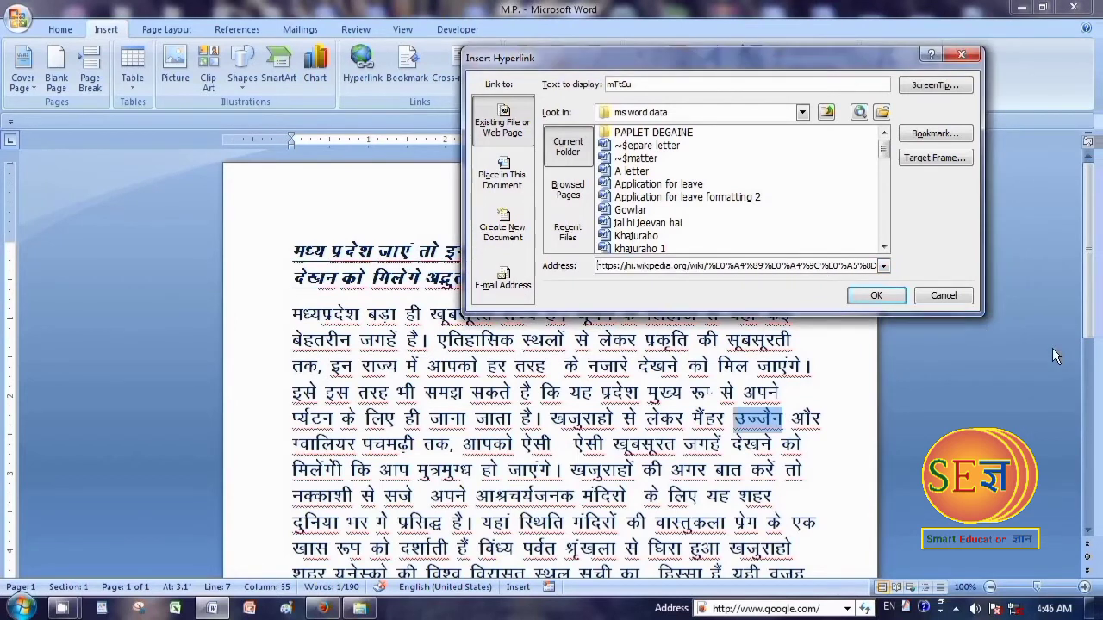
click(875, 296)
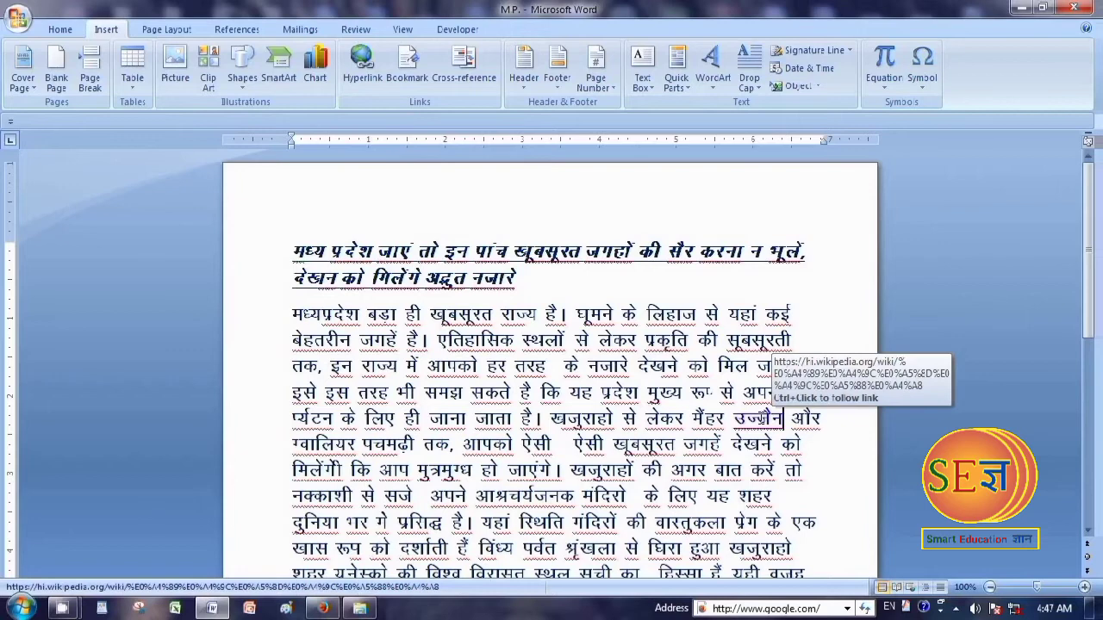
Follow the उज्जैन hyperlink to test it and look through the Wikipedia article in the browser
ctrl+click(760, 421)
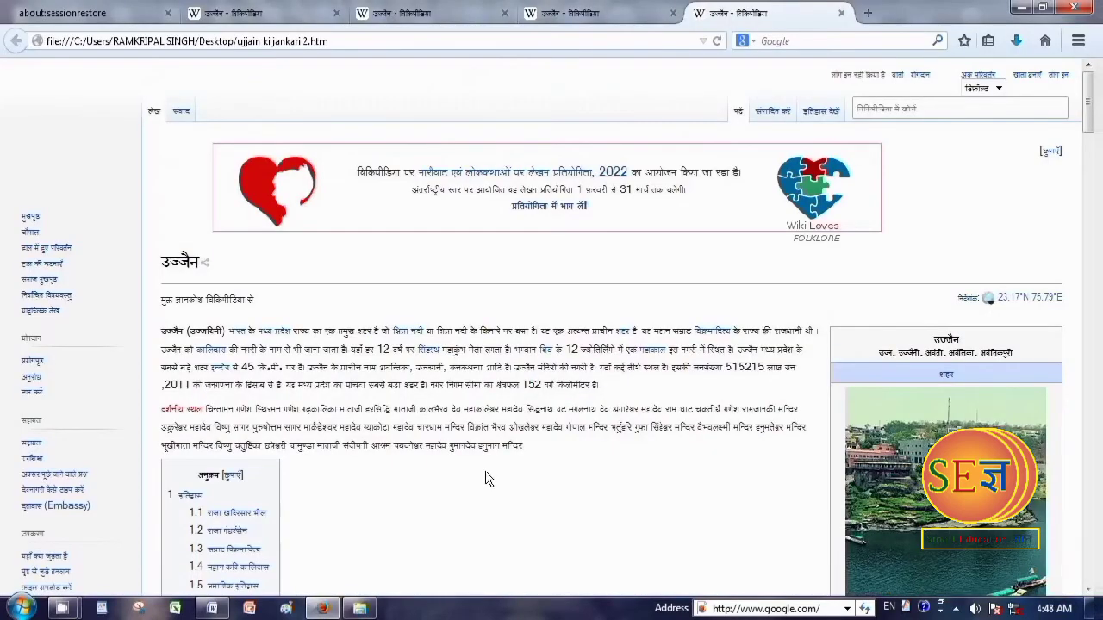
scroll(485, 479, down, 3)
scroll(485, 473, up, 5)
scroll(497, 479, down, 7)
scroll(497, 480, down, 15)
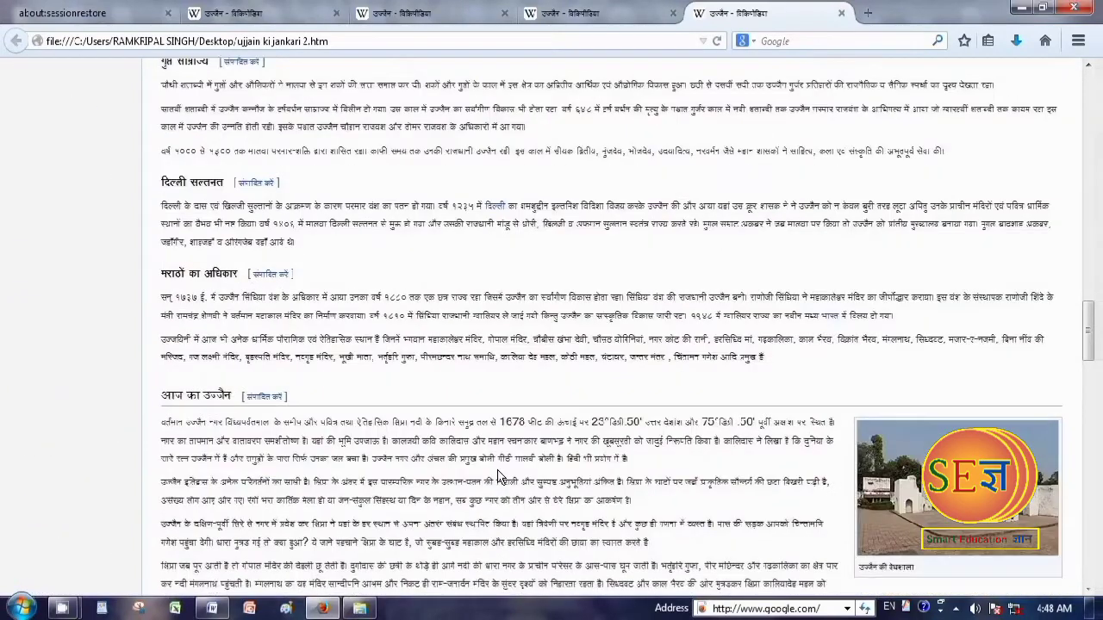
scroll(498, 474, down, 12)
scroll(492, 492, up, 20)
scroll(484, 513, up, 20)
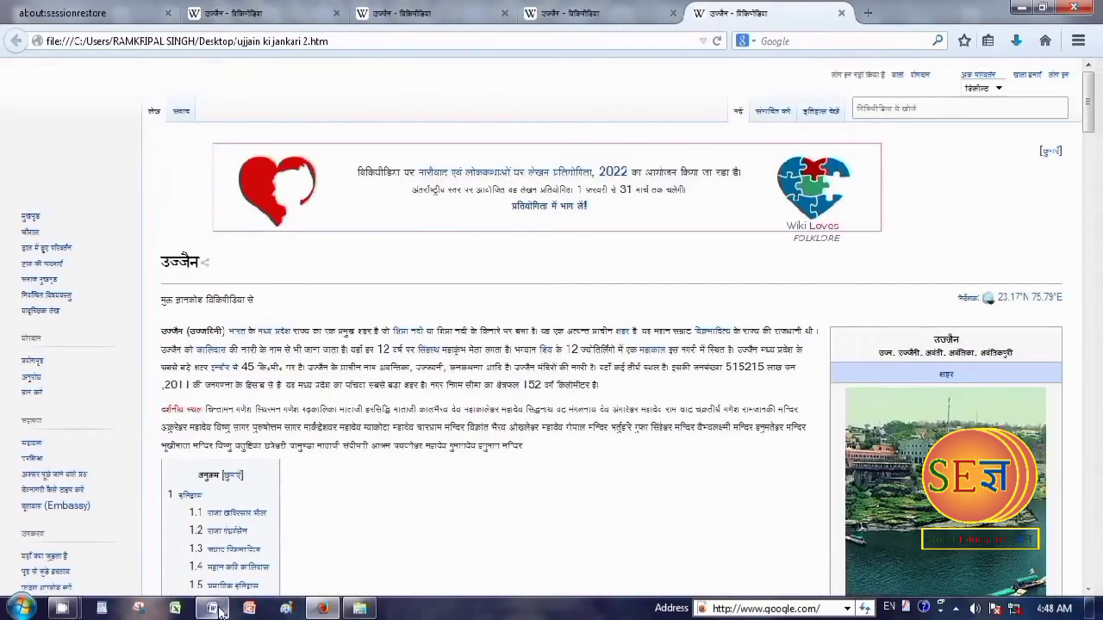
Switch back to Word and enter the heading "Index page" in bold in the blank document
mouse_move(212, 608)
click(222, 558)
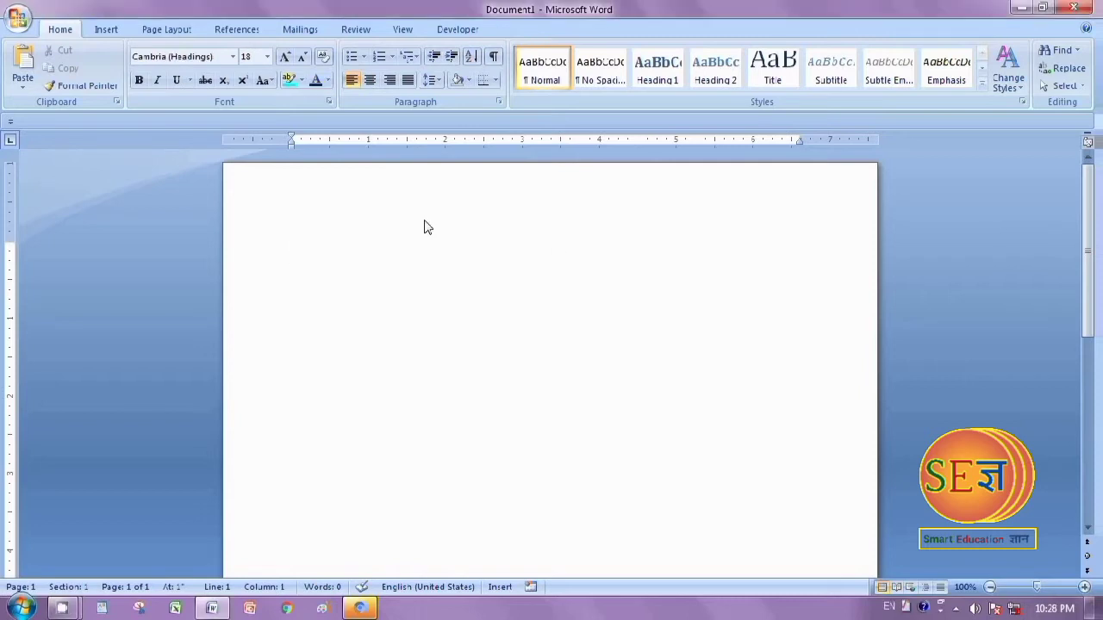
text(Index page)
key(Return)
drag(287, 250, 437, 273)
click(139, 79)
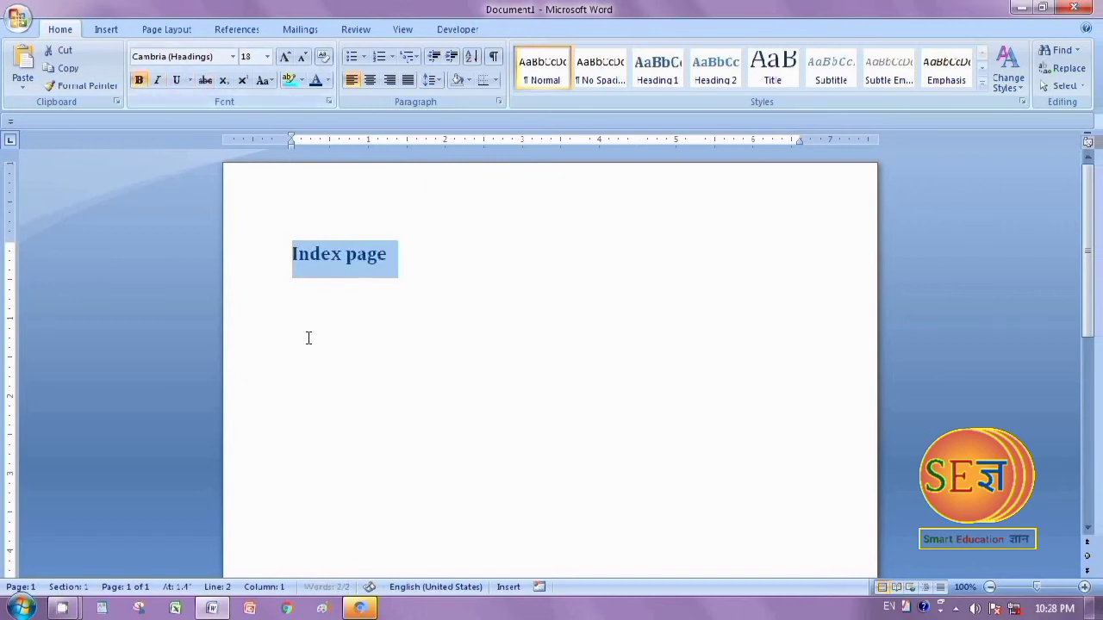
List the subjects Hindi, English and Science on separate lines beneath the Index page heading
click(309, 338)
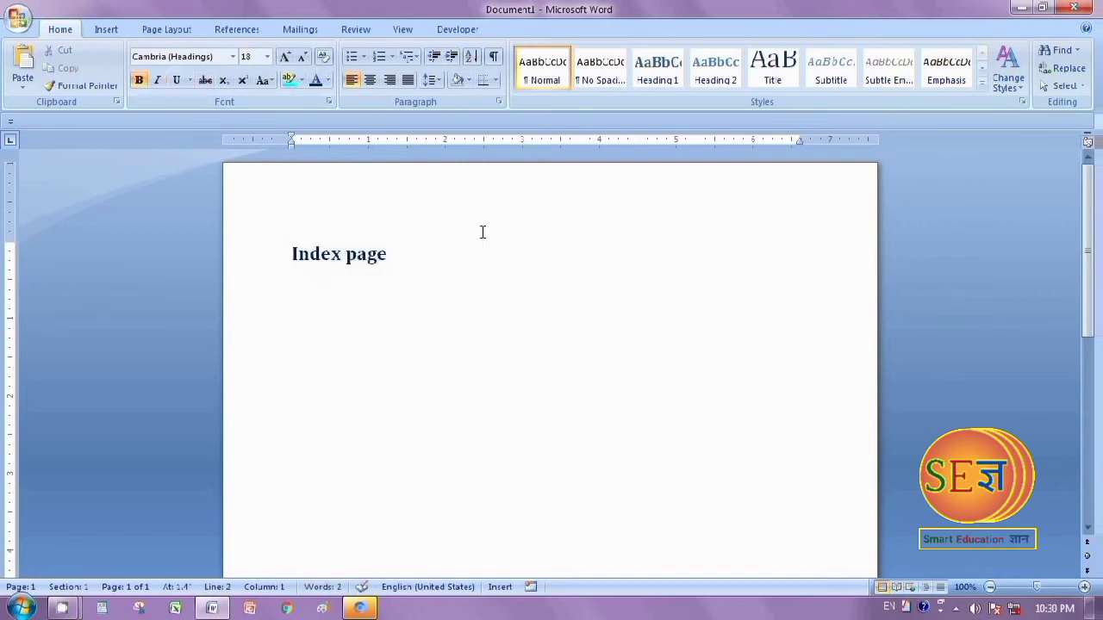
text(Hindi)
key(Return)
text(English)
key(Return)
text(S)
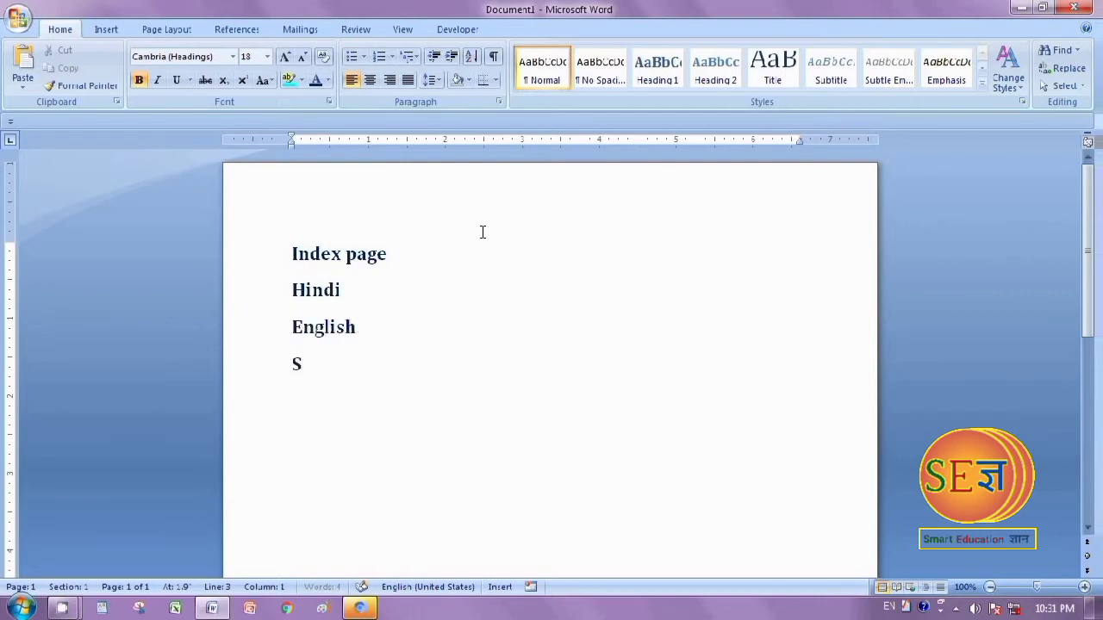
text(cience )
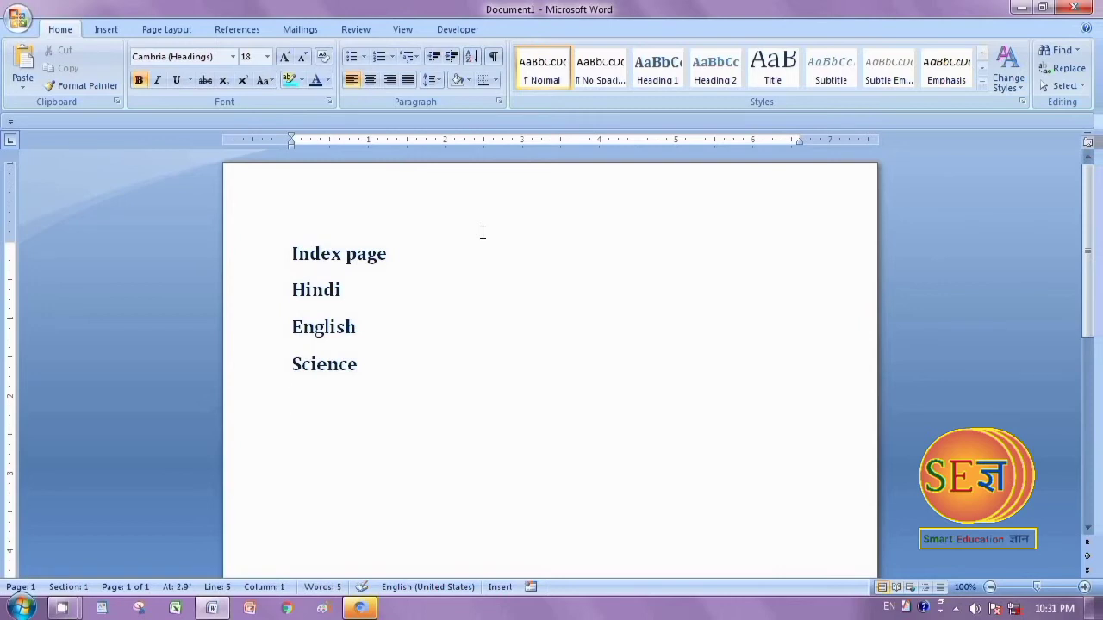
text(Socia)
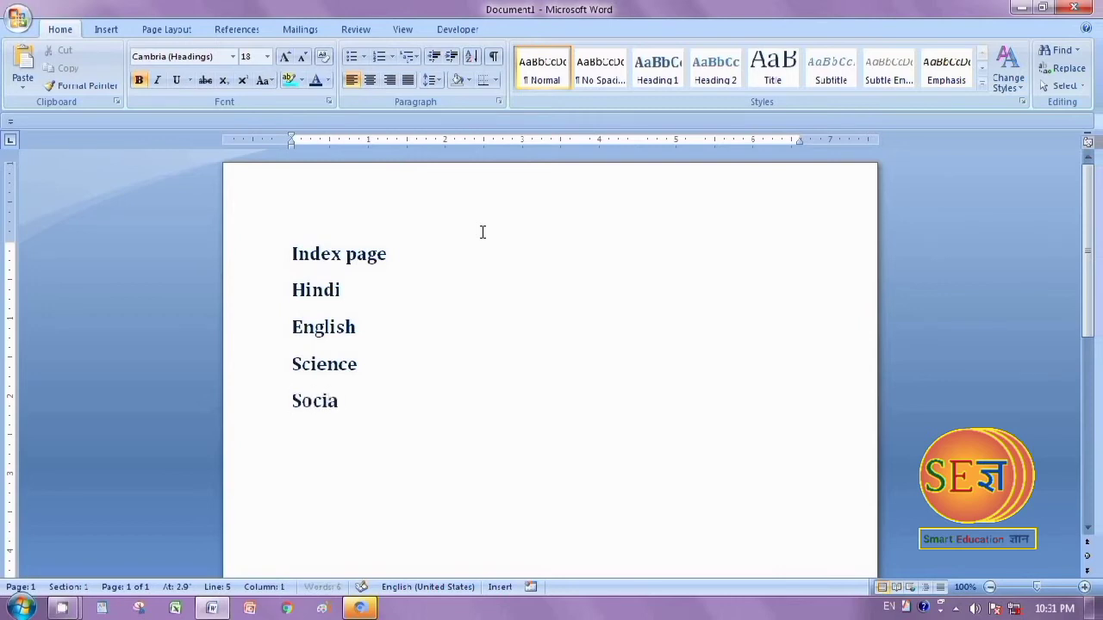
text(l science)
Complete the subject list with Social science and Mathematics, followed by blank lines that extend the document to further pages
key(Return)
text(Mathematic)
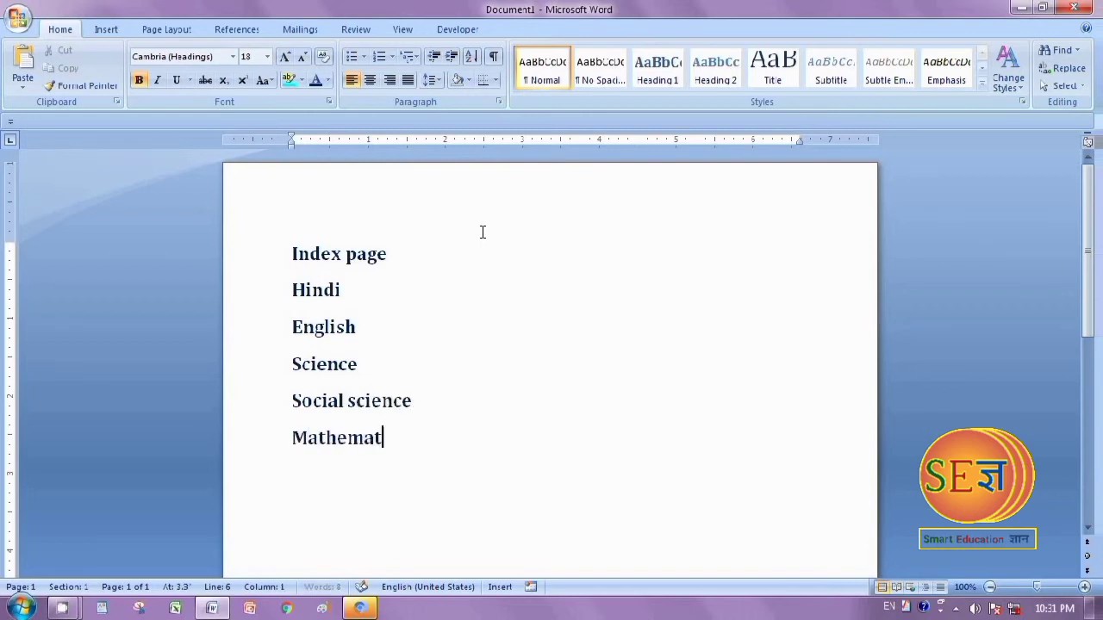
text(s)
key(Return)
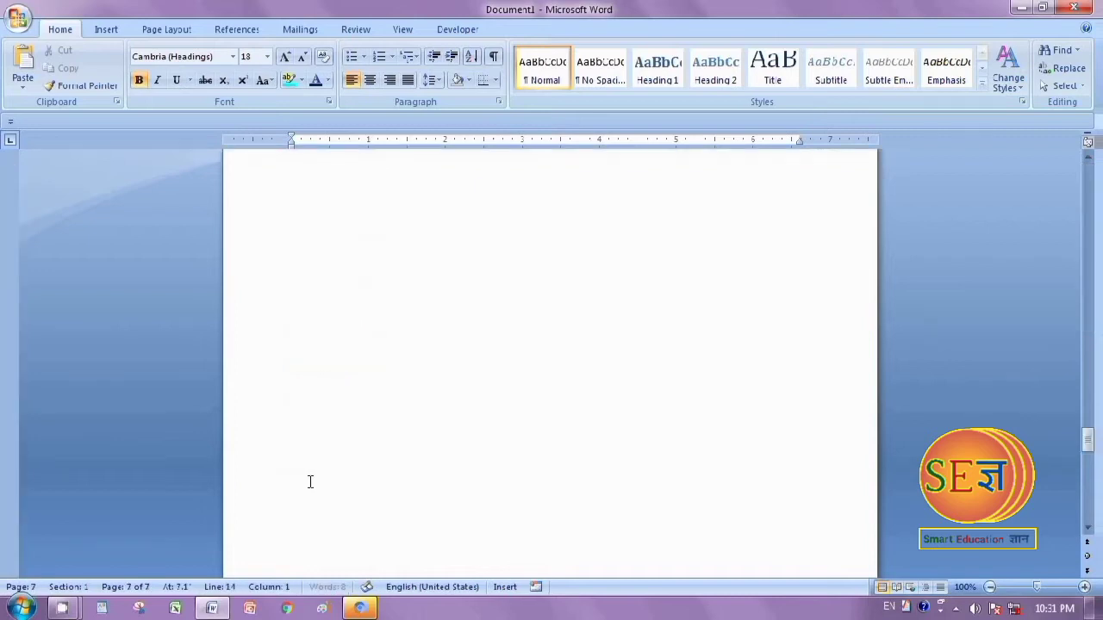
key(Return)
Generate sample paragraphs near the start of page 2 with the formula =rand(5,5)
scroll(283, 453, up, 15)
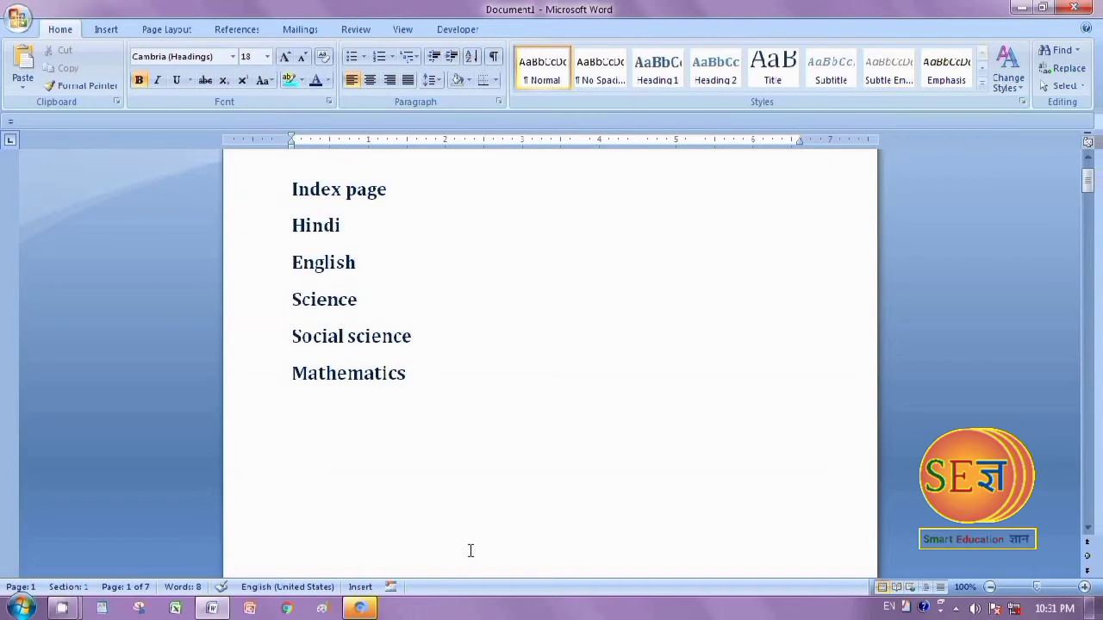
scroll(366, 532, down, 14)
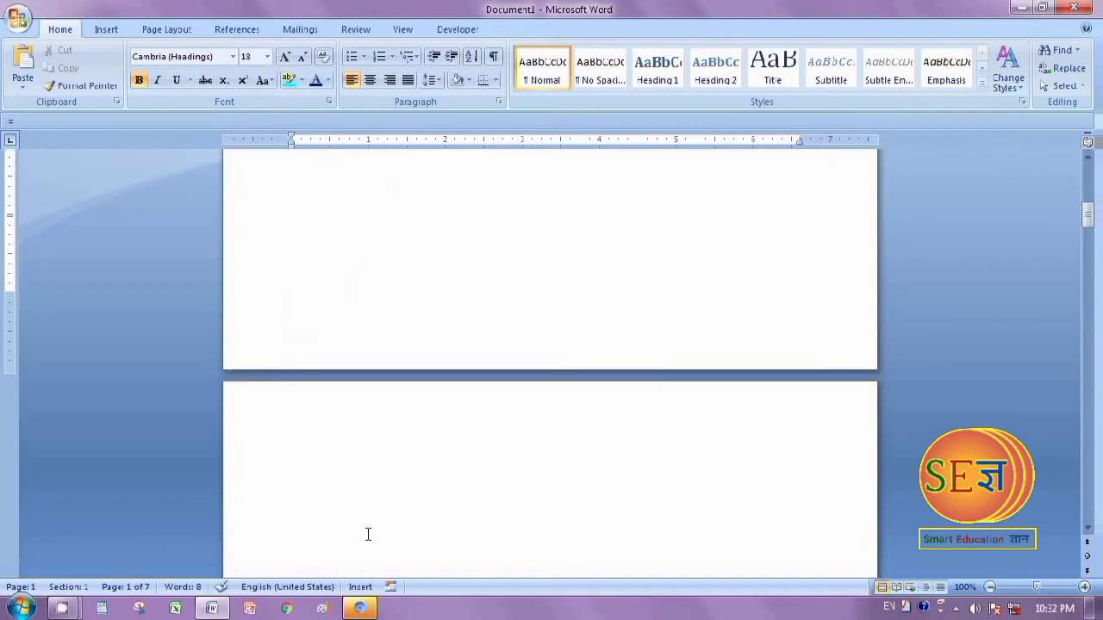
click(333, 404)
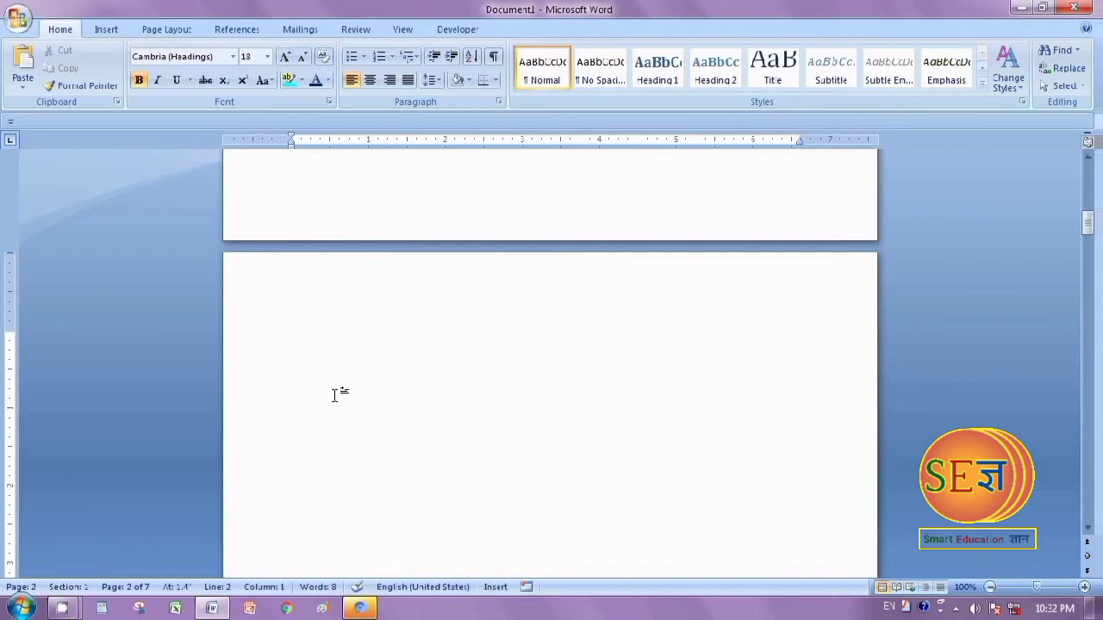
text(=rand(5,5)
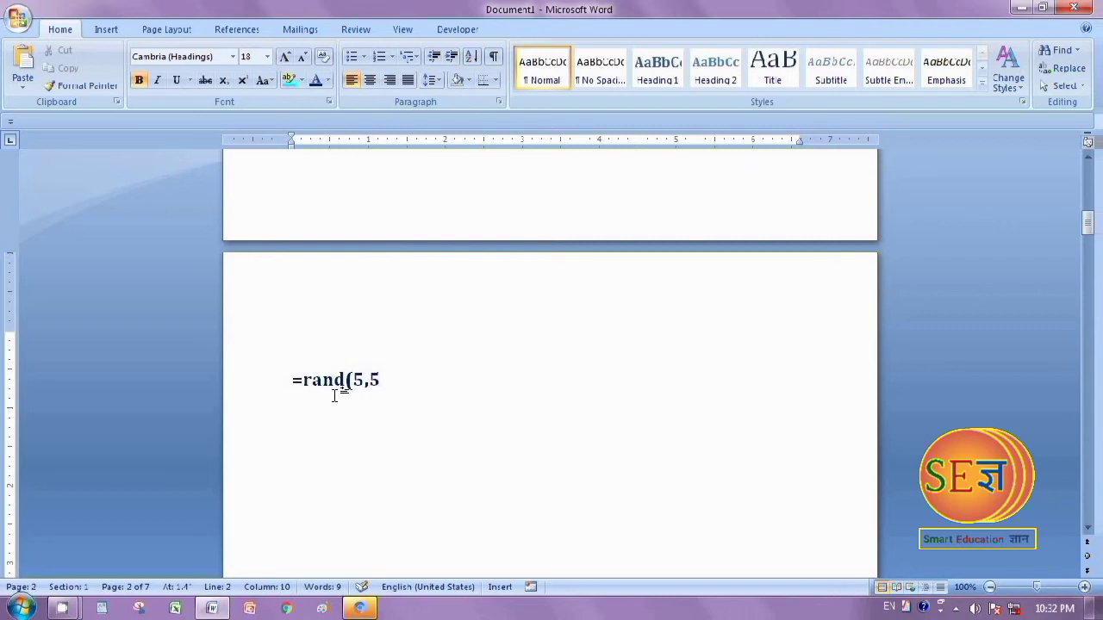
text())
key(Return)
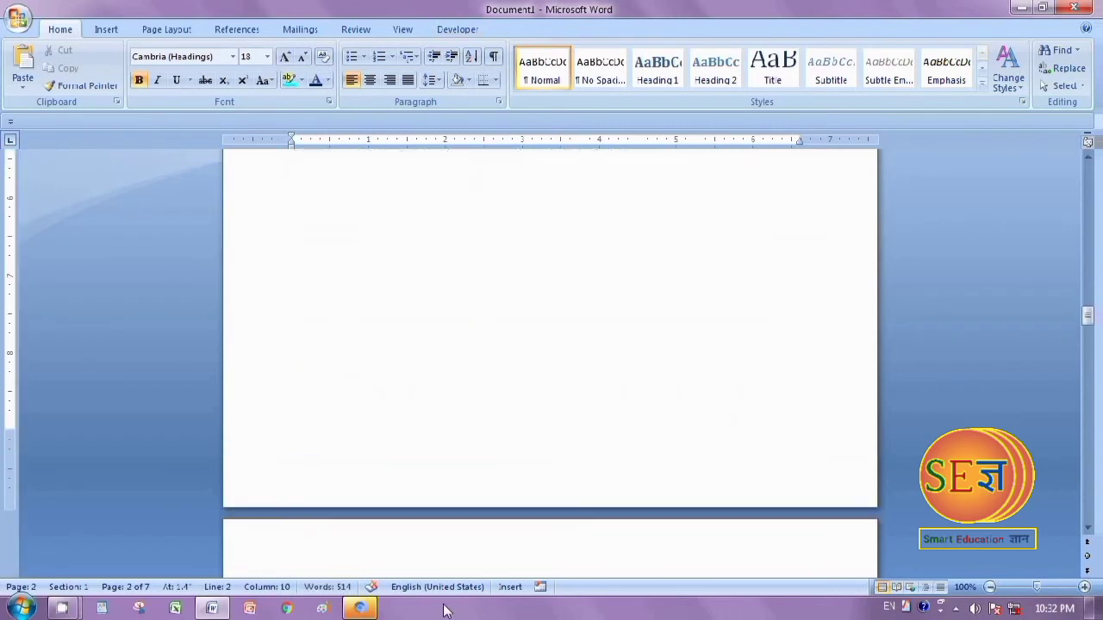
Add the heading "Hindi" above the first sample paragraph on page 2
scroll(428, 596, up, 20)
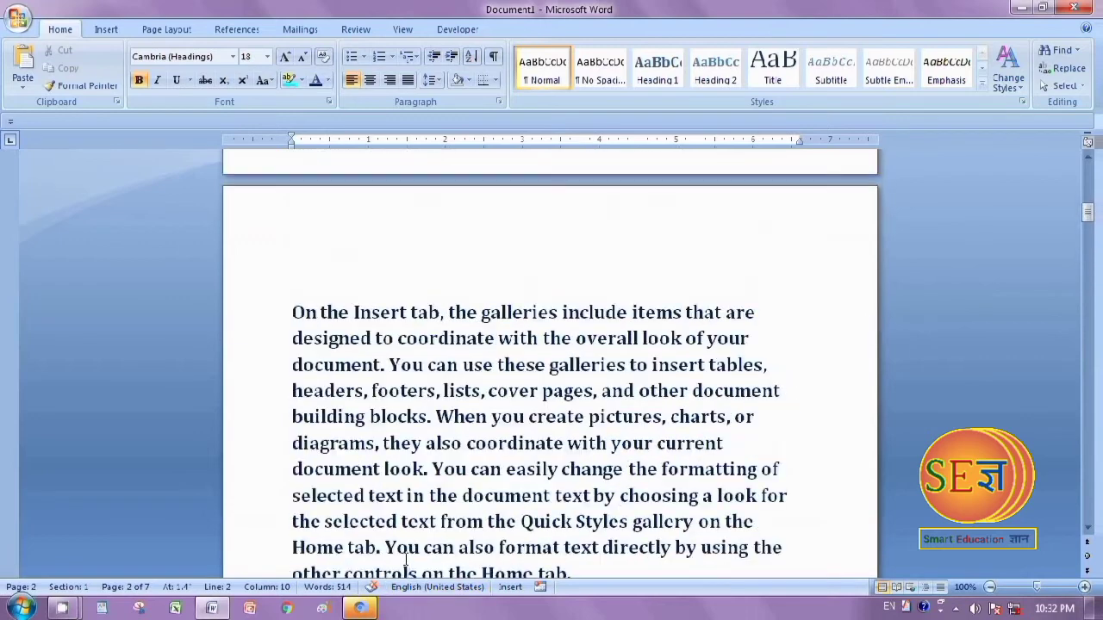
scroll(383, 528, down, 15)
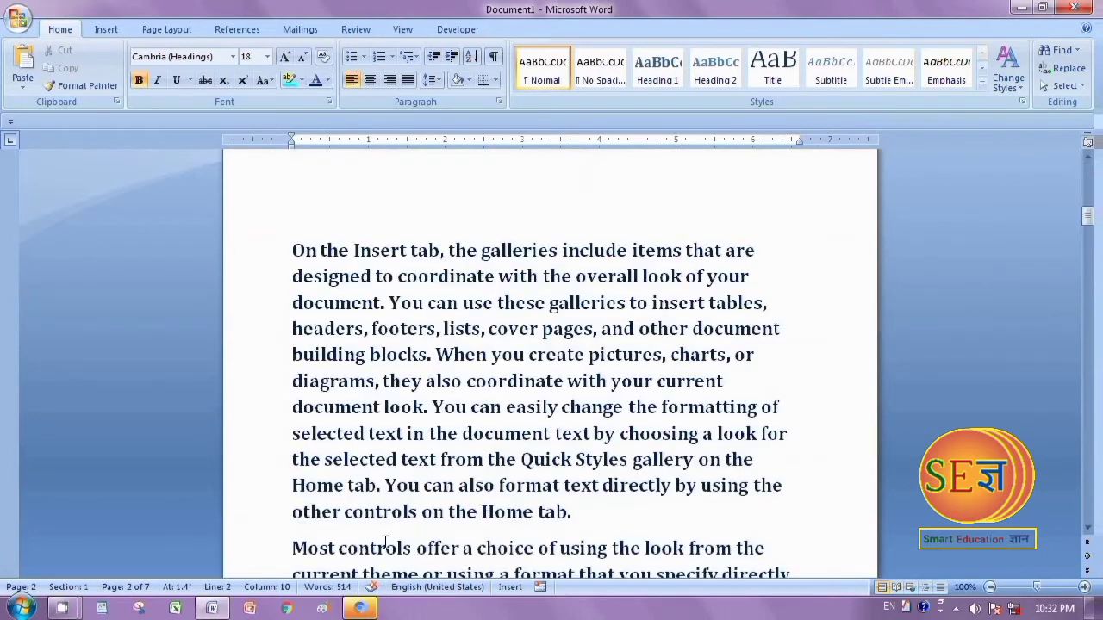
scroll(387, 541, up, 10)
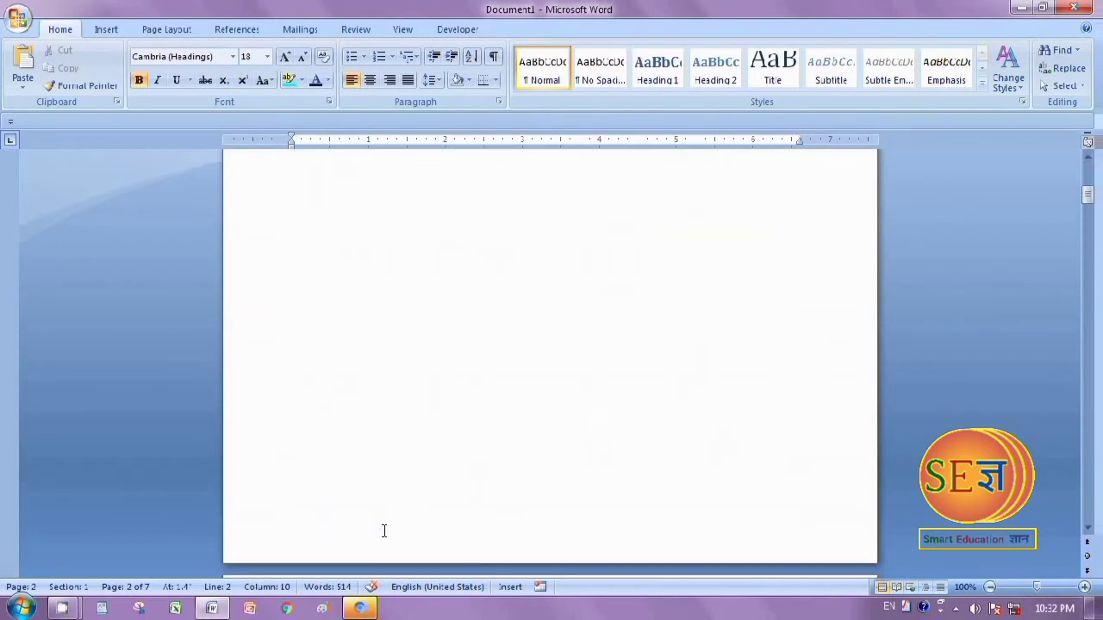
scroll(379, 532, down, 5)
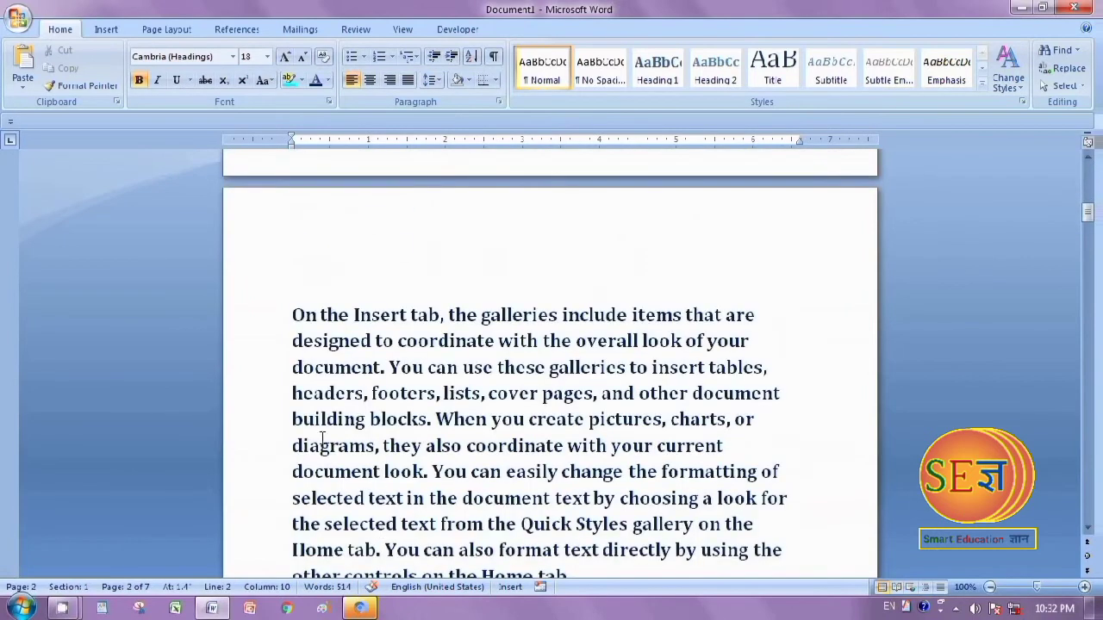
click(300, 289)
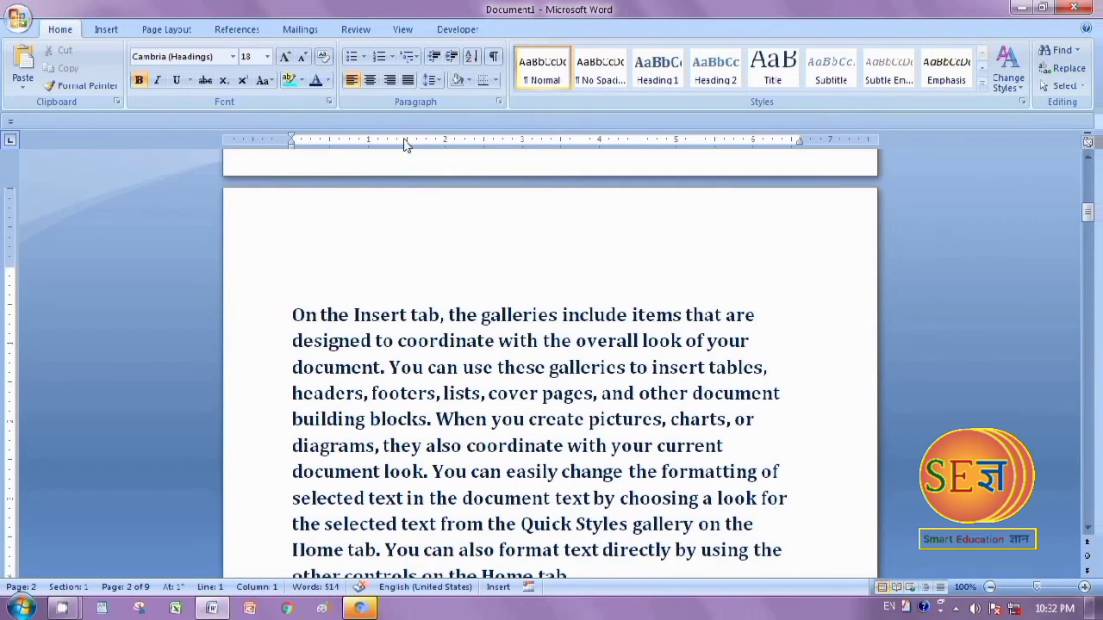
text(Hindi)
Insert blank lines before the paragraph beginning "Most controls offer" to move it onto page 3
scroll(430, 297, down, 3)
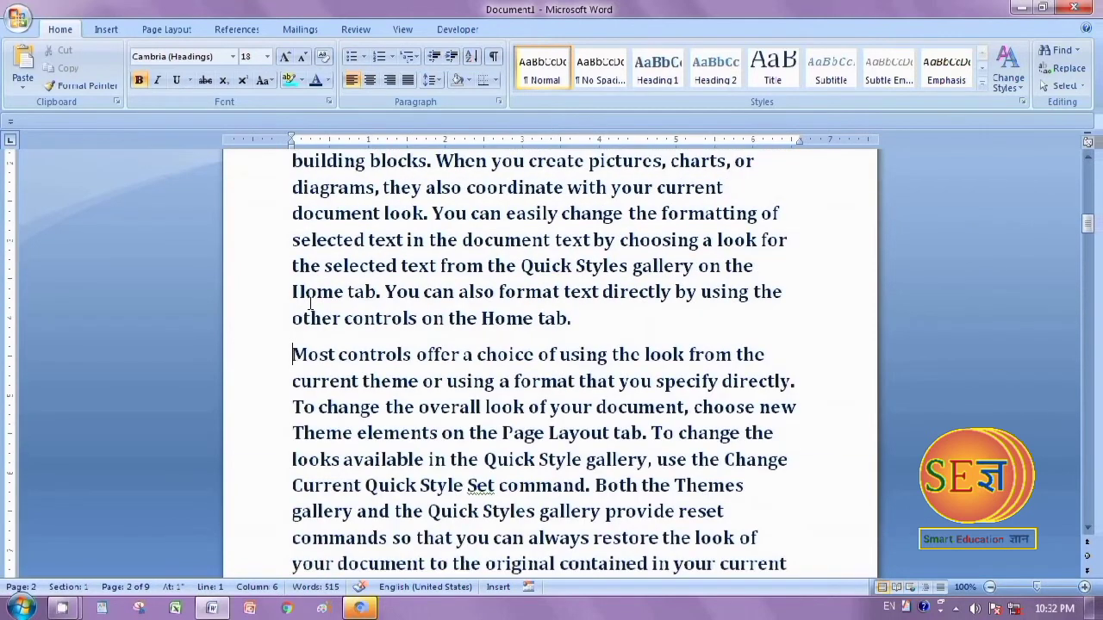
key(Return)
key(Return)
key(Return)
key(Return)
key(Return)
key(Return)
key(Return)
key(Return)
key(Return)
key(Return)
key(Return)
key(Return)
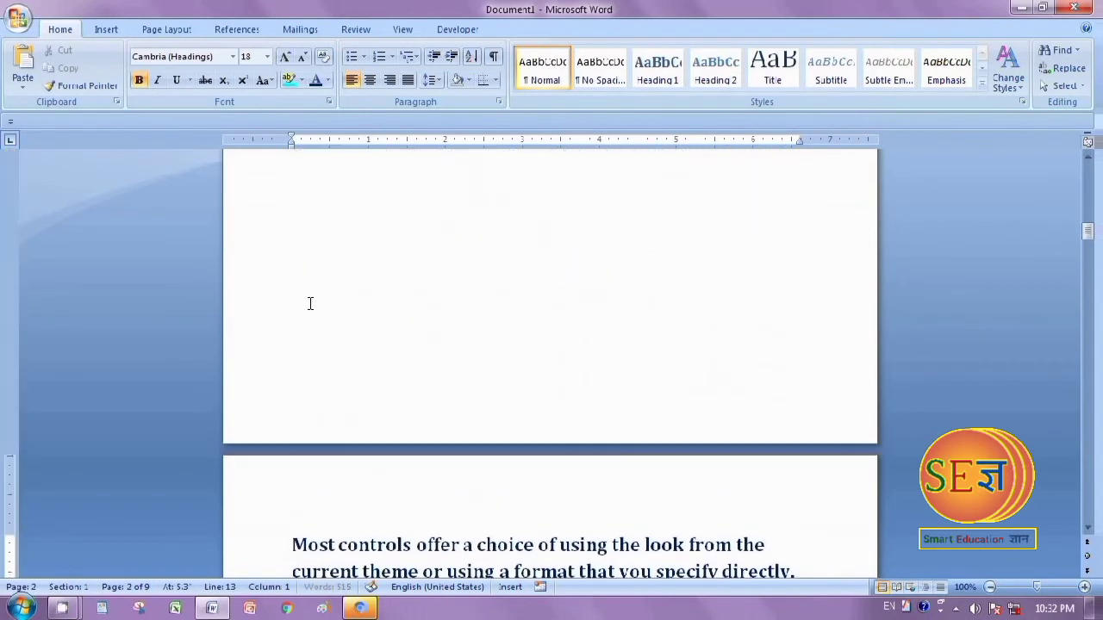
key(Return)
key(Return)
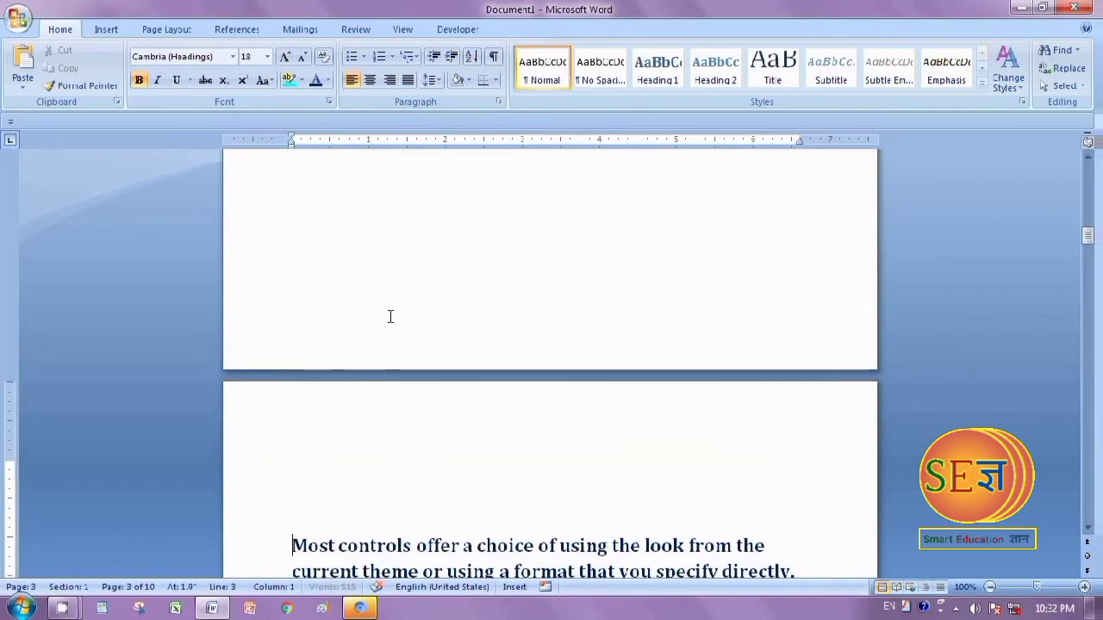
Add the heading "English" directly above the "Most controls offer" paragraph on page 3, without a blank line between them
click(345, 512)
text(English)
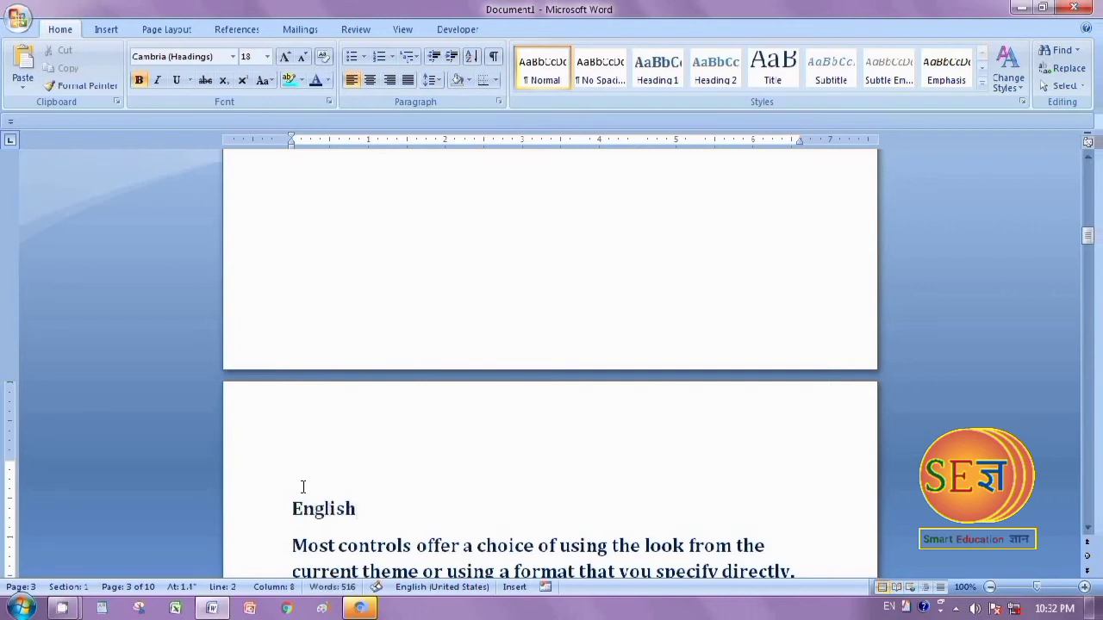
key(Return)
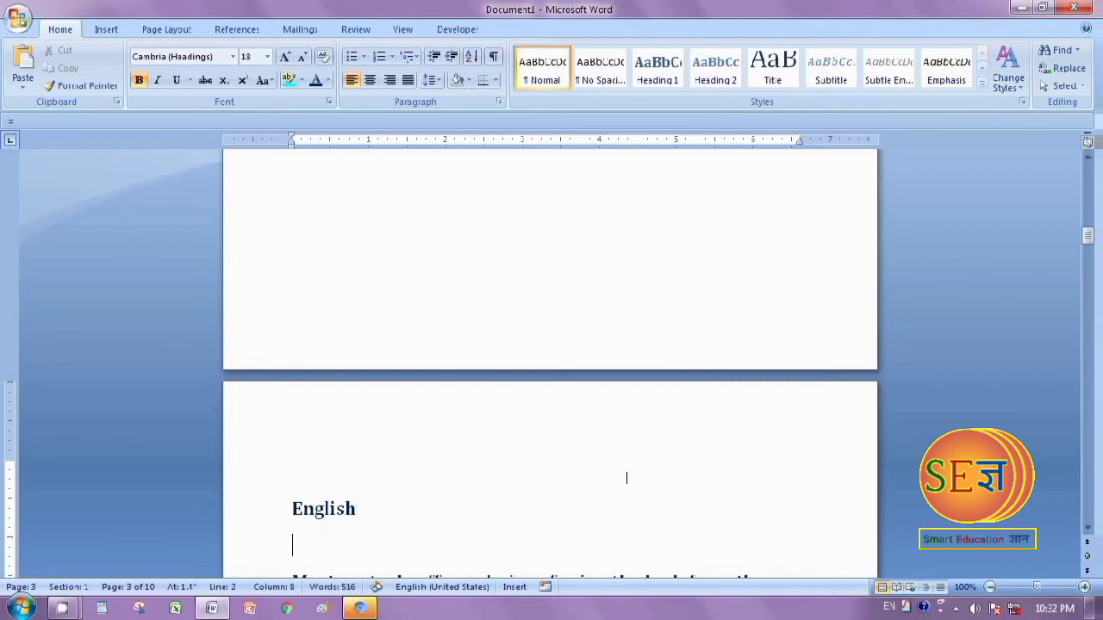
scroll(348, 442, down, 4)
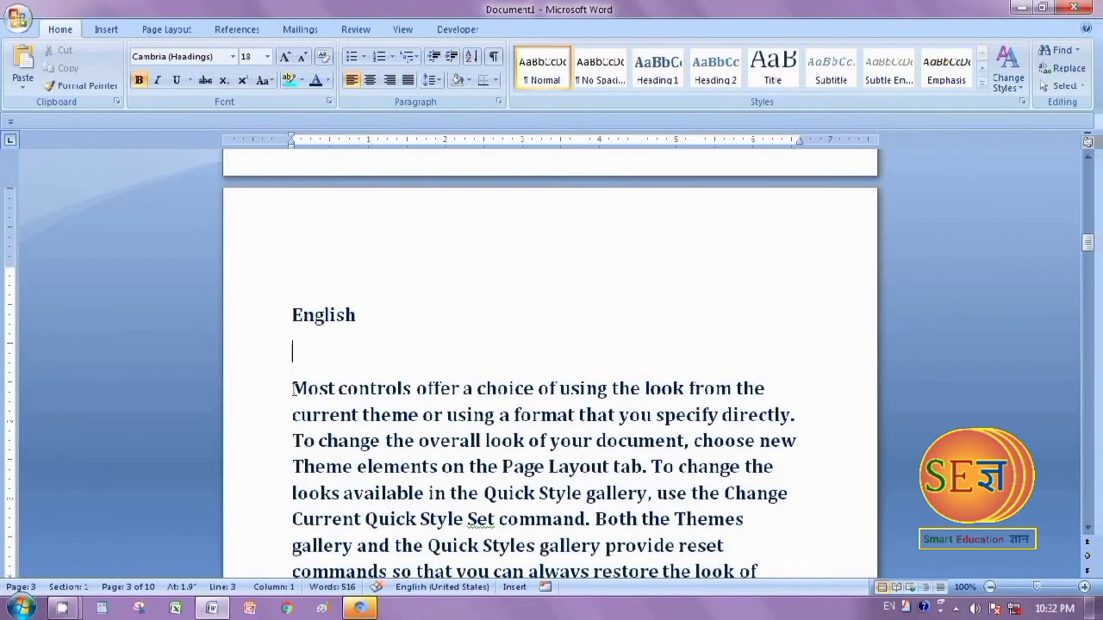
key(BackSpace)
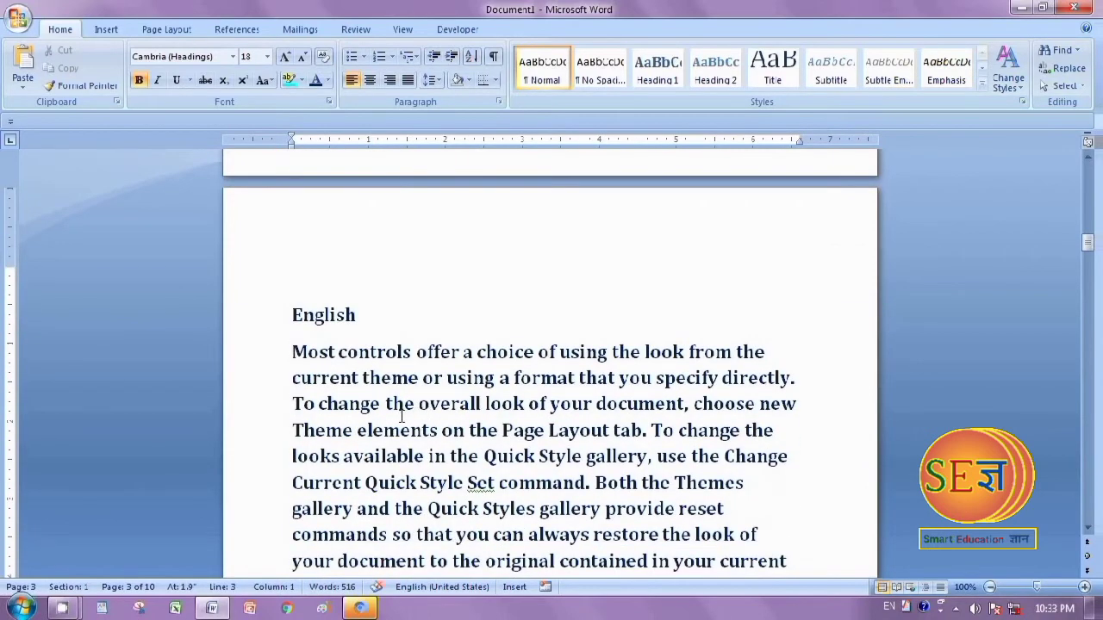
Insert blank lines before the paragraph beginning "You can use these galleries" to move it onto page 4
scroll(400, 417, down, 5)
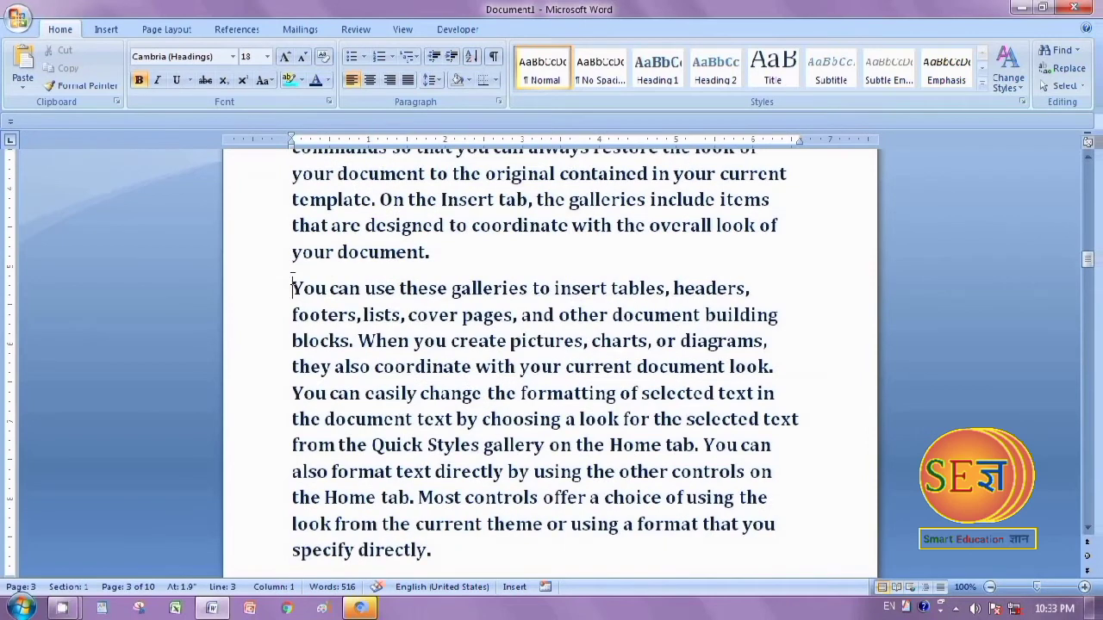
key(Return)
key(Return)
key(Return)
key(Return)
key(Return)
key(Return)
key(Return)
key(Return)
key(Return)
key(Return)
key(Return)
key(Return)
key(Return)
key(Return)
key(Return)
key(Return)
key(Return)
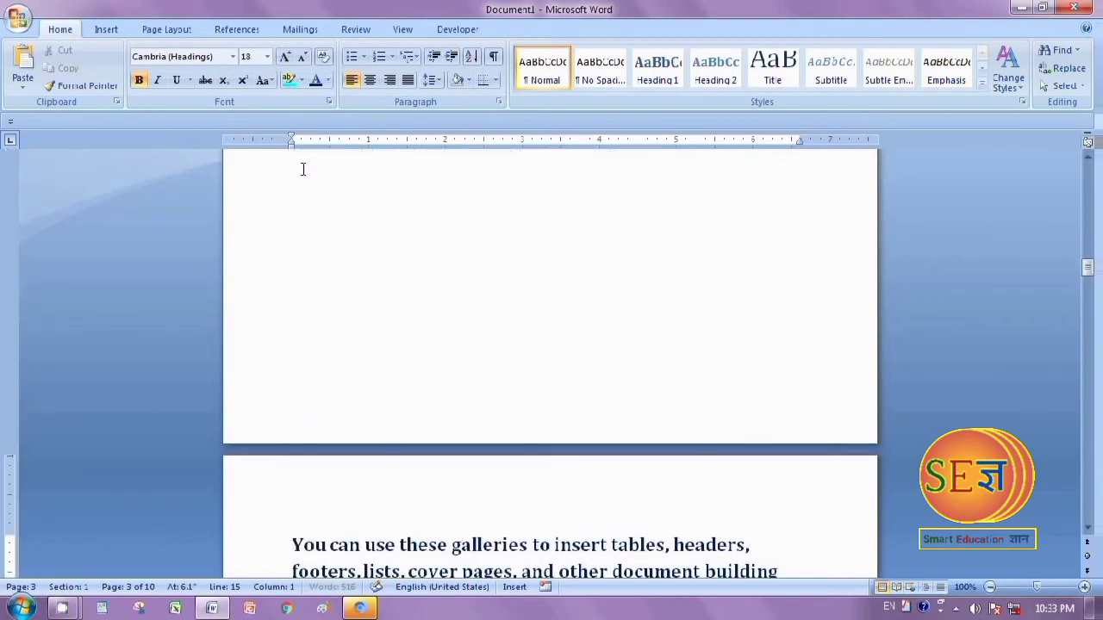
key(Return)
key(Return)
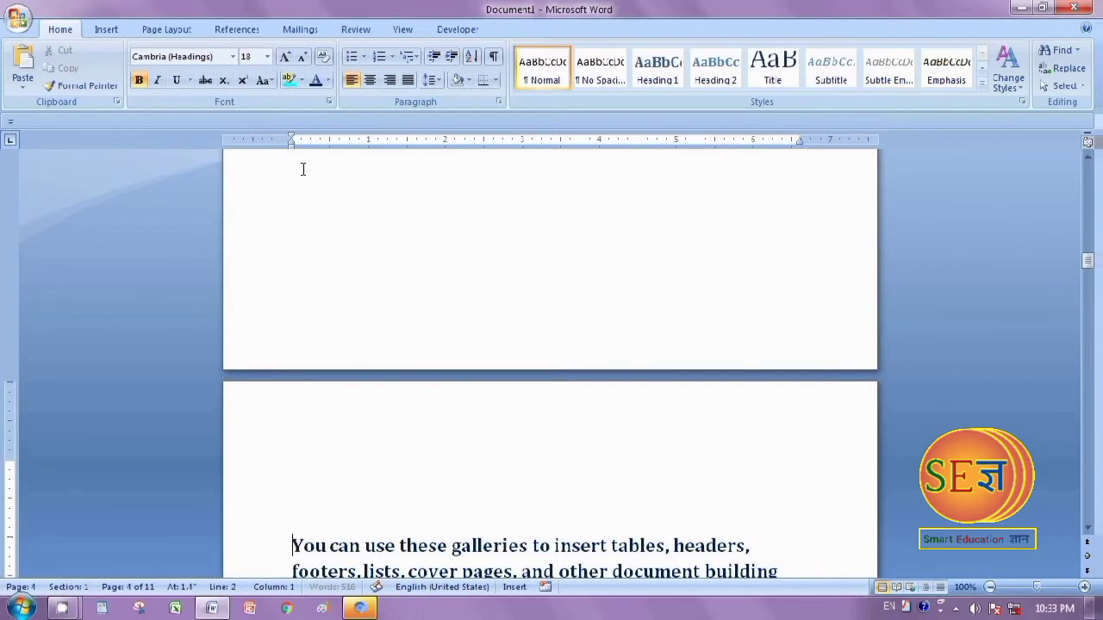
Add the heading "Science" directly above the "You can use these galleries" paragraph on page 4
click(294, 503)
text(S)
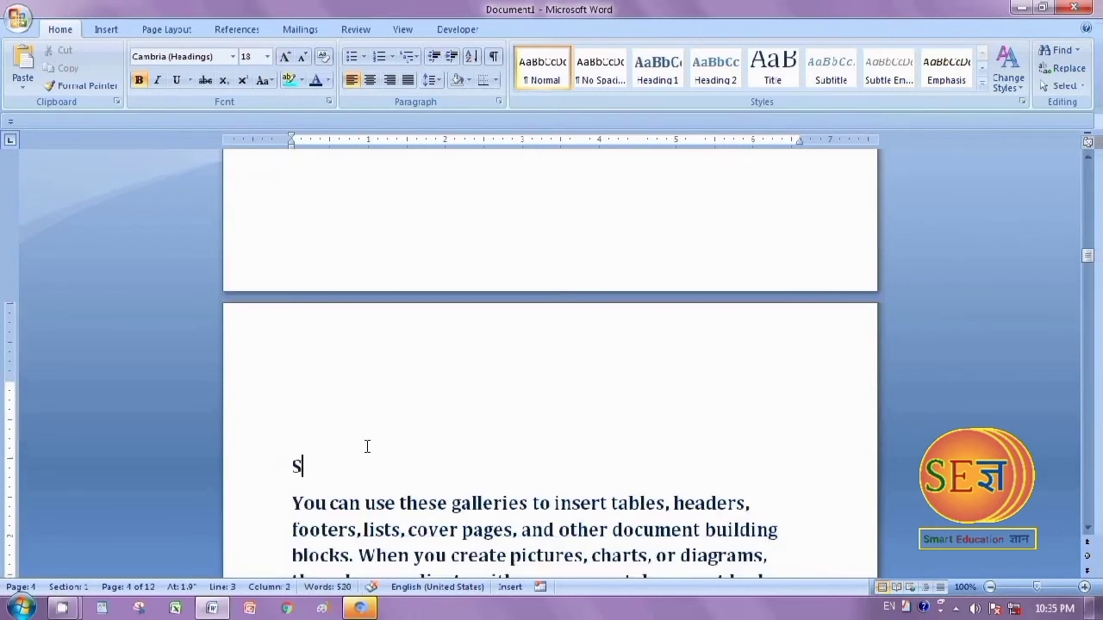
text(cience)
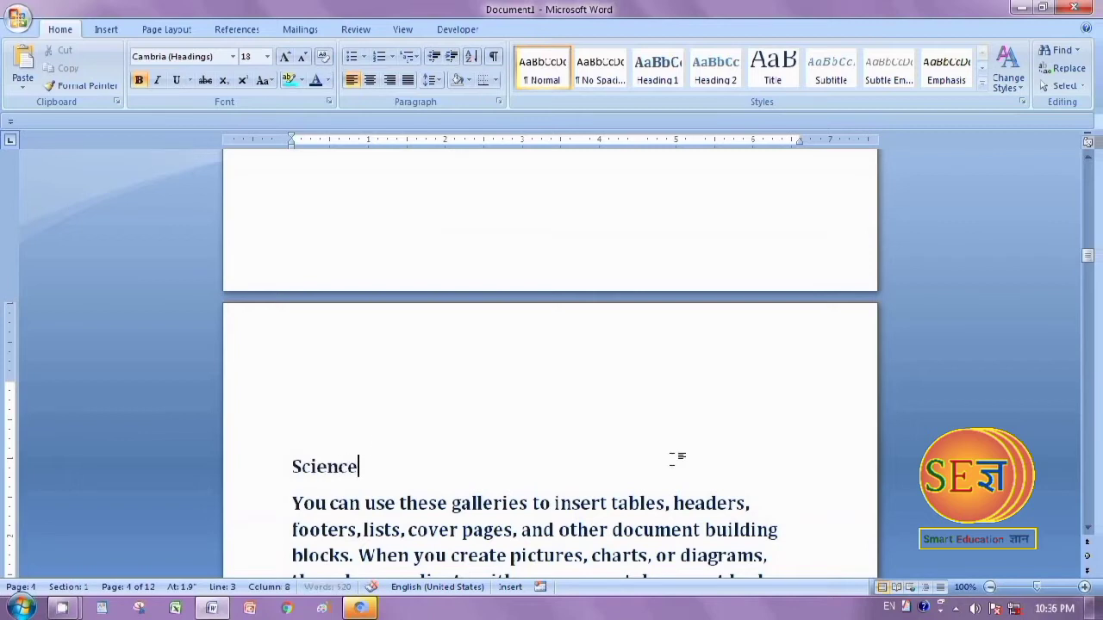
key(Return)
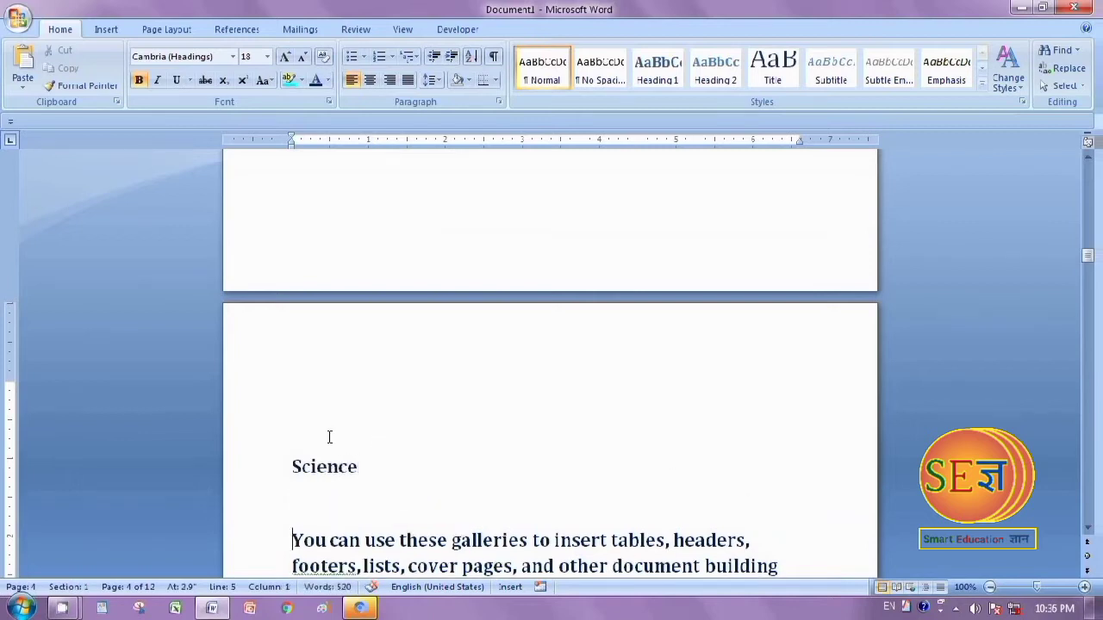
key(BackSpace)
click(781, 480)
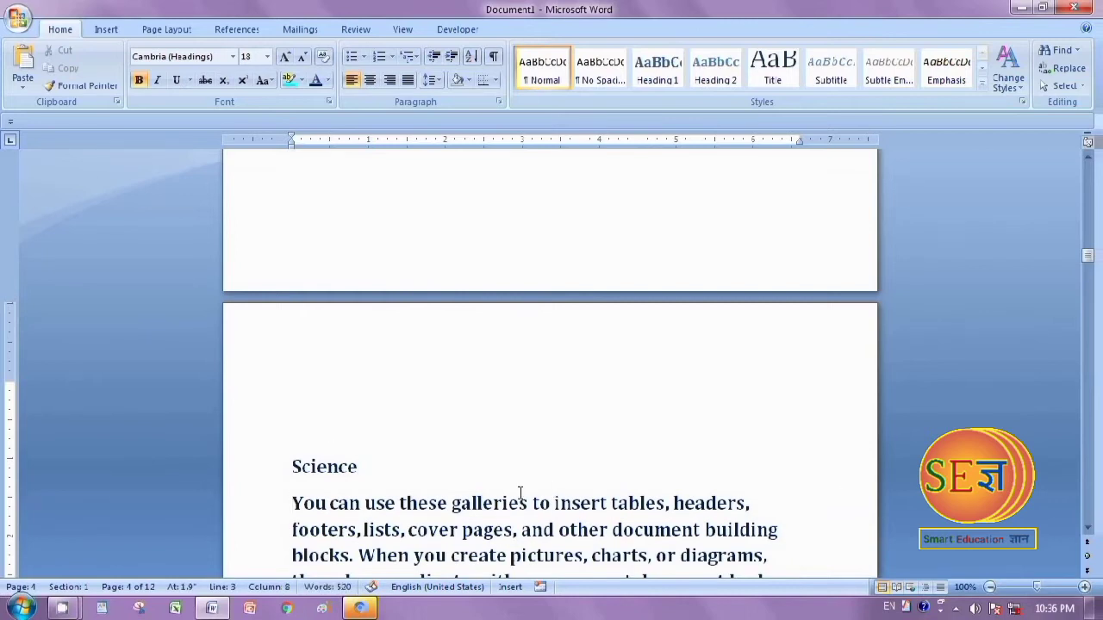
drag(293, 466, 368, 469)
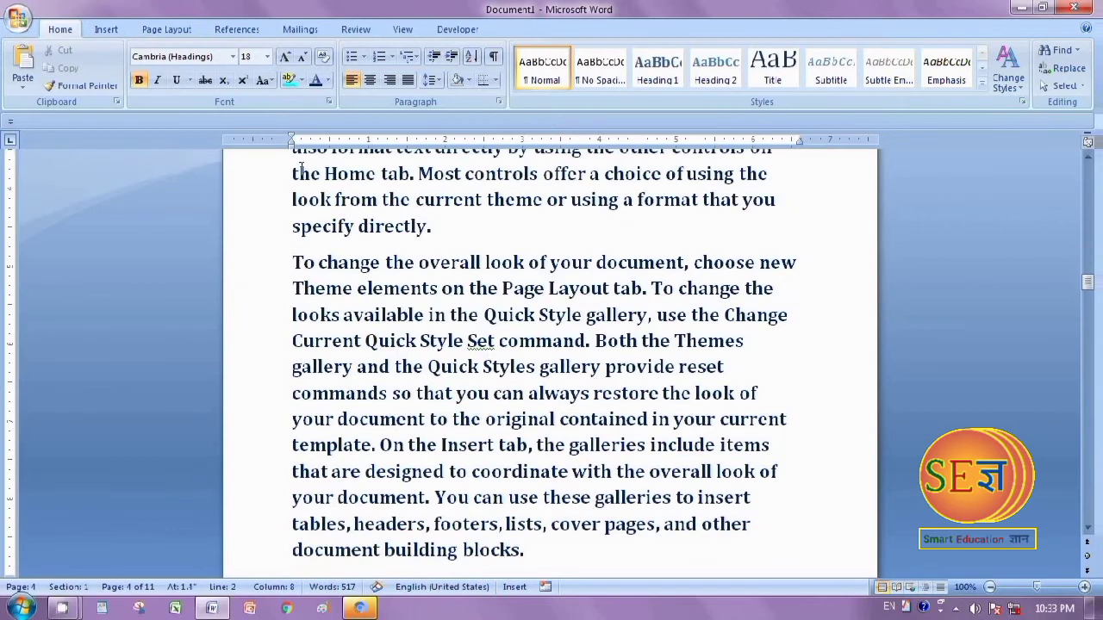
Insert blank lines before the paragraph beginning "To change the overall look" to move it onto page 5
key(Return)
key(Return)
key(Return)
key(Return)
key(Return)
key(Return)
key(Return)
key(Return)
key(Return)
key(Return)
key(Return)
key(Return)
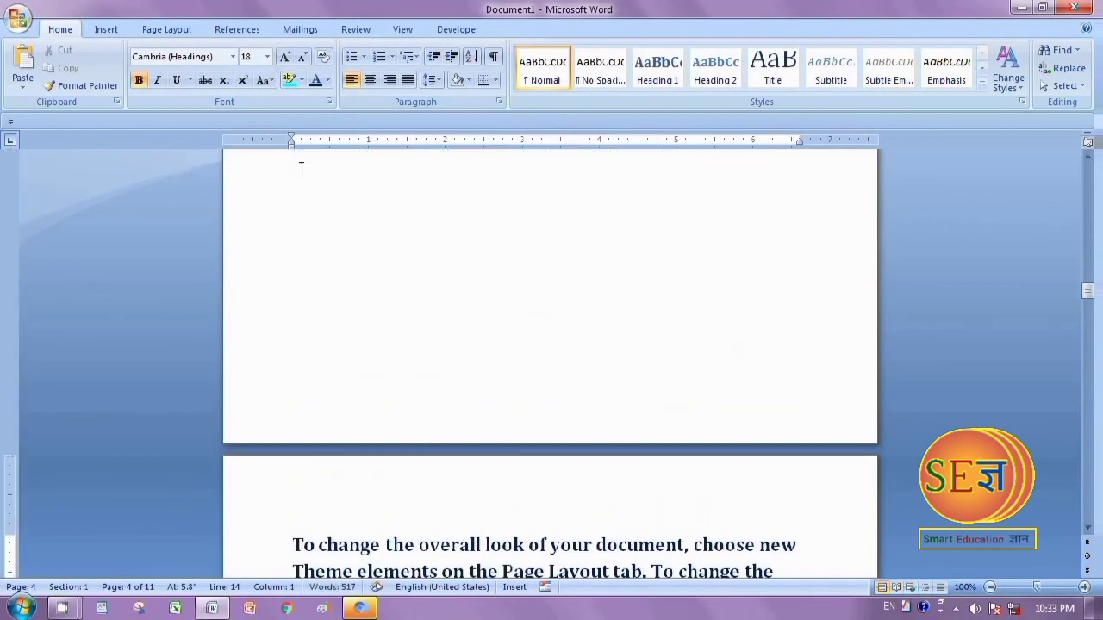
key(Return)
key(Return)
key(Return)
key(Return)
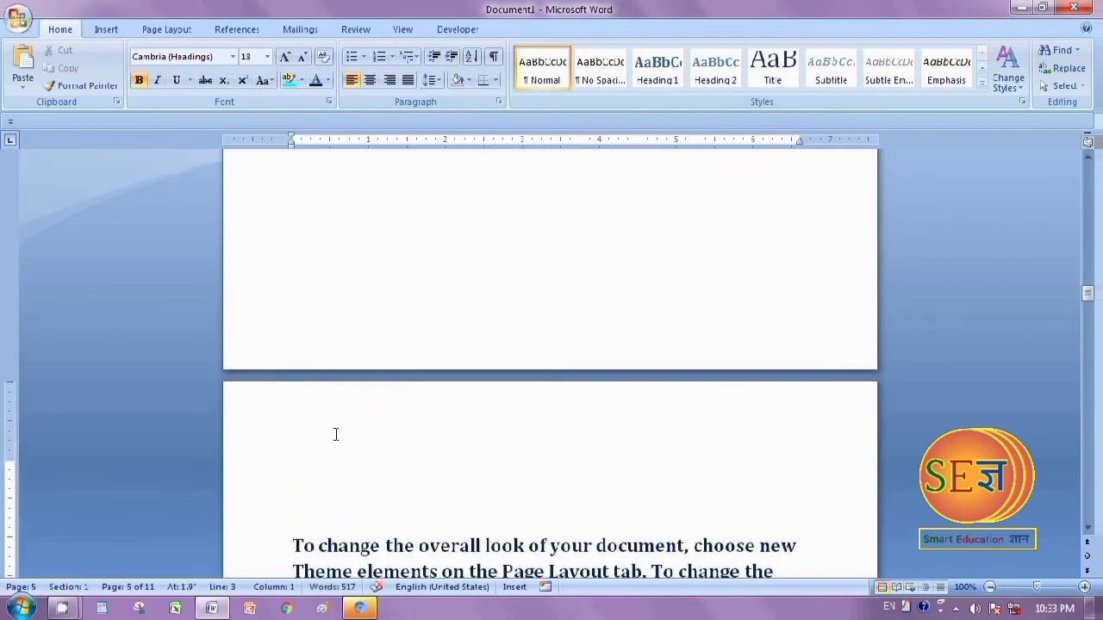
Add the heading "Social science" directly above the "To change the overall look" paragraph on page 5, removing the blank line between them
text(Social s)
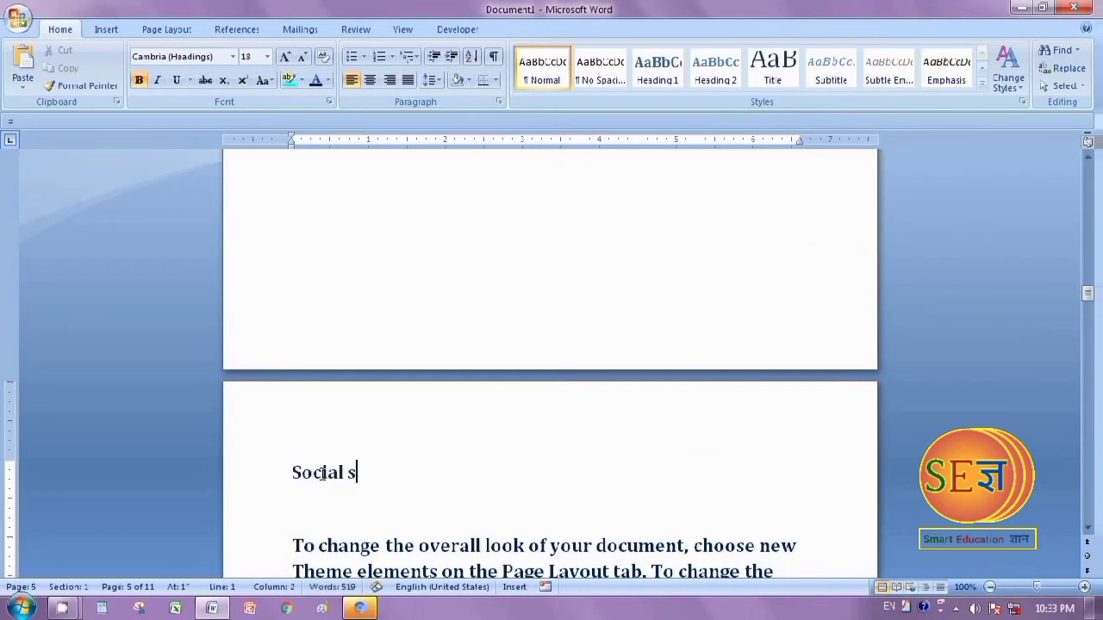
text(cience)
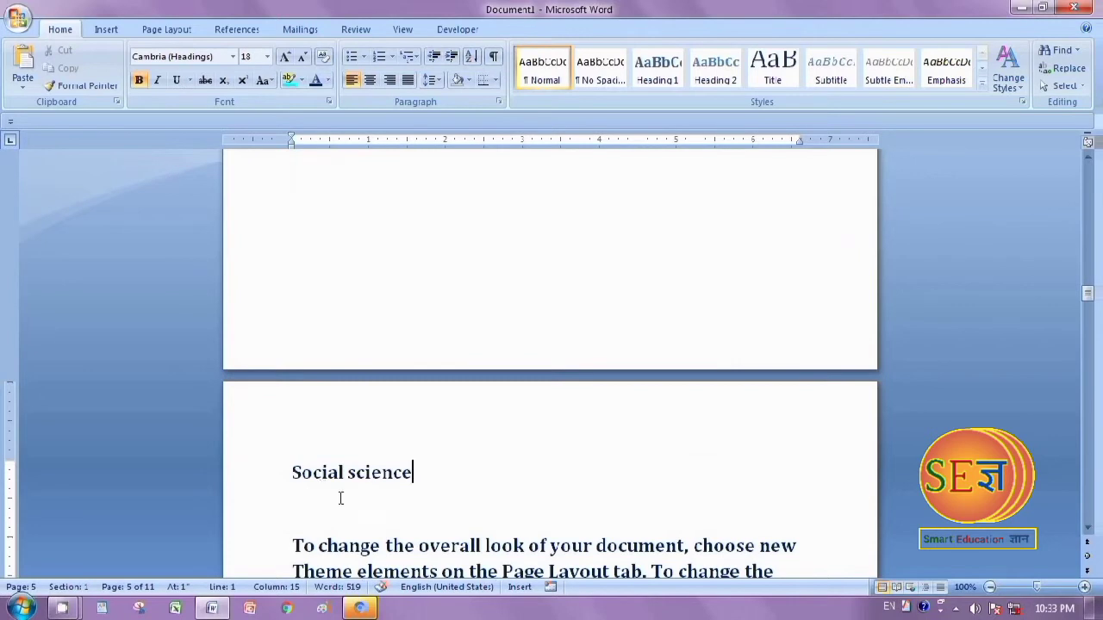
key(Delete)
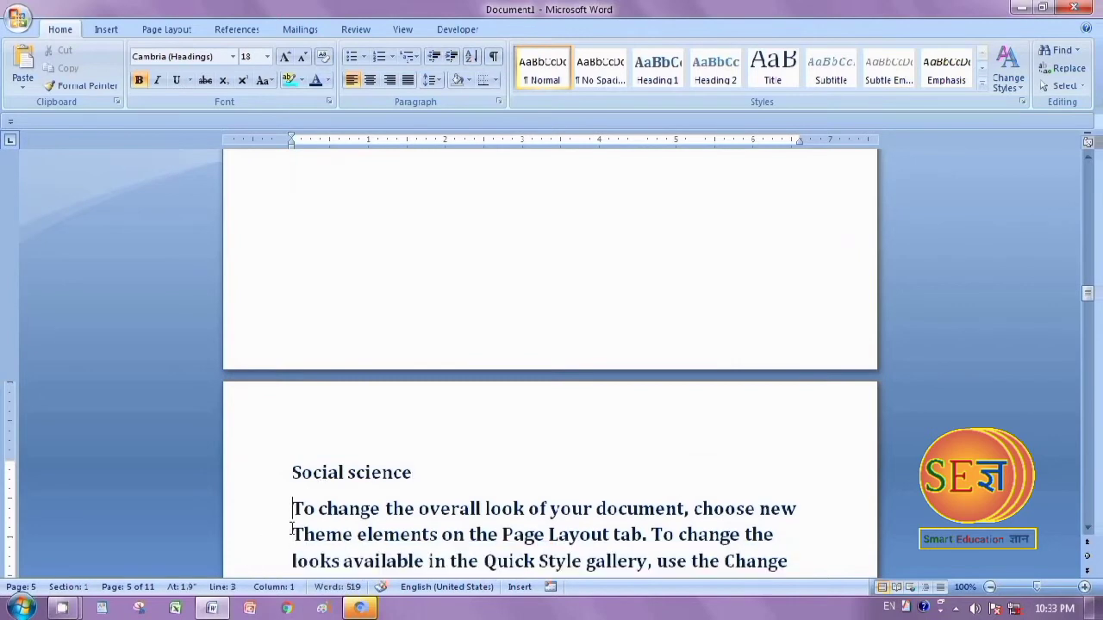
Move the paragraph beginning "When you create pictures" onto page 6
key(Down)
key(Down)
key(Down)
key(Down)
key(Down)
key(Down)
key(Down)
key(Down)
key(Down)
key(Down)
key(Down)
key(Down)
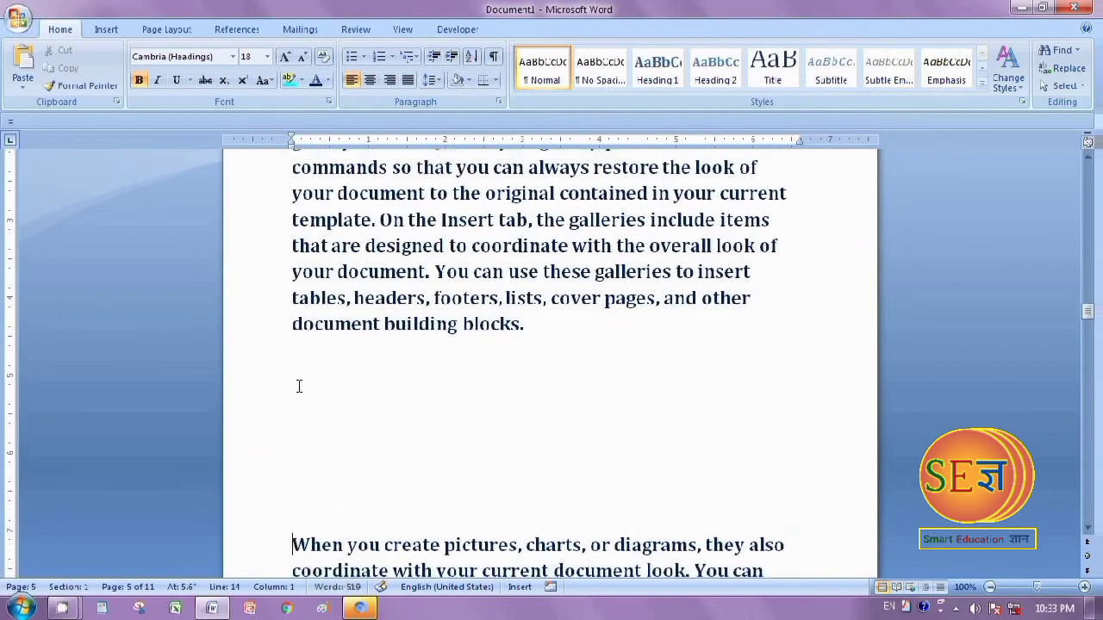
key(ctrl+Return)
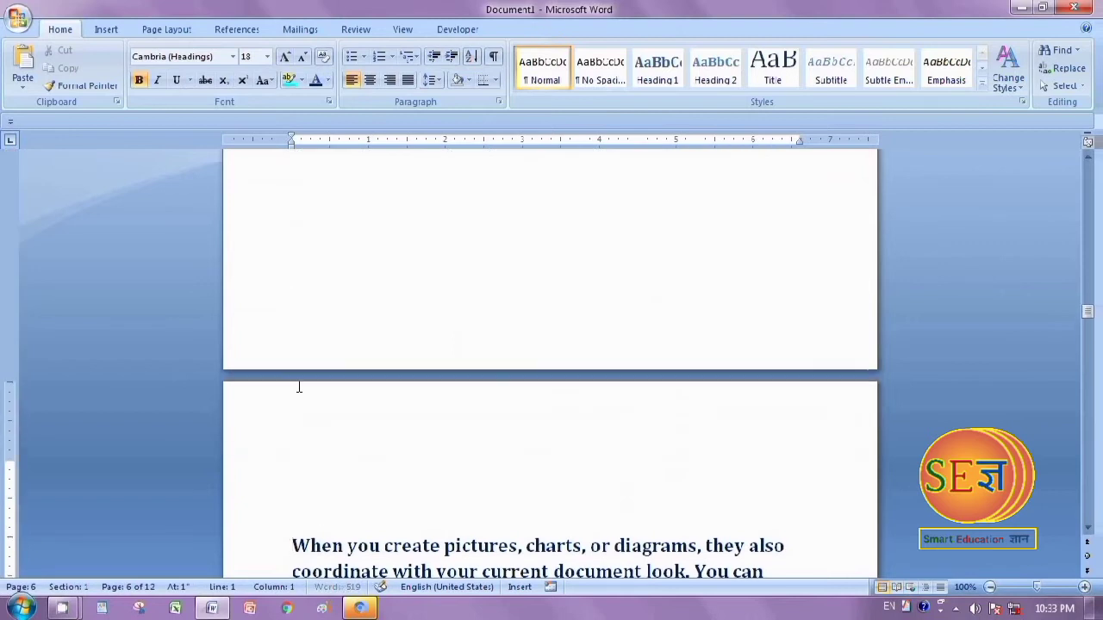
Add the heading "Mathematics" directly above the "When you create pictures" paragraph on page 6
click(293, 474)
text(Math)
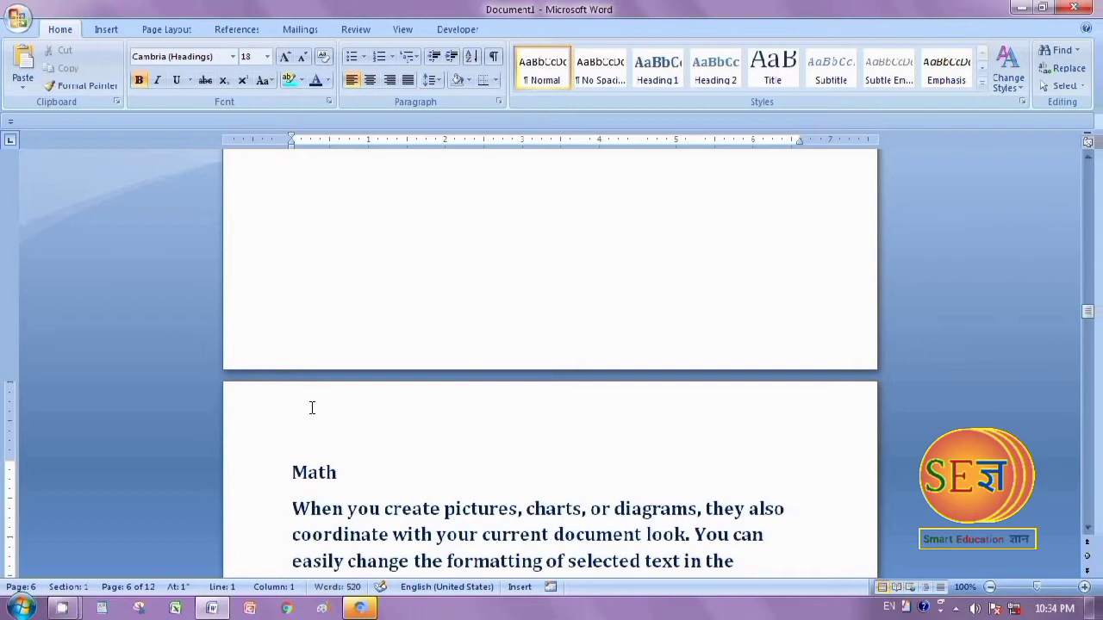
text(ematics)
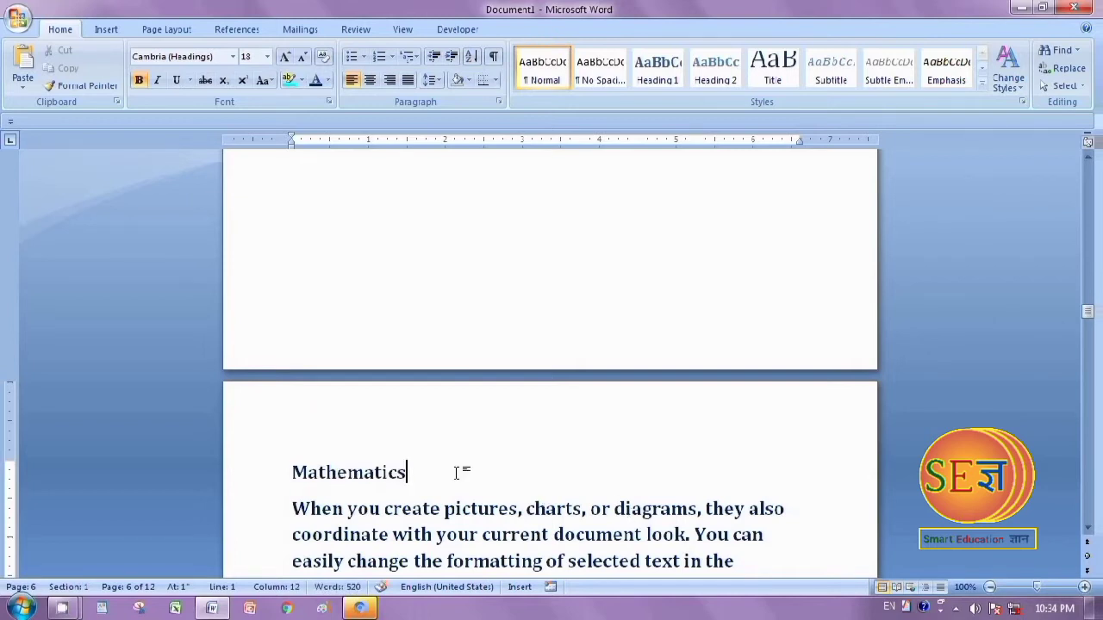
Review the subject list on the index page against the headed subject pages, ending at the Hindi page
scroll(491, 480, down, 3)
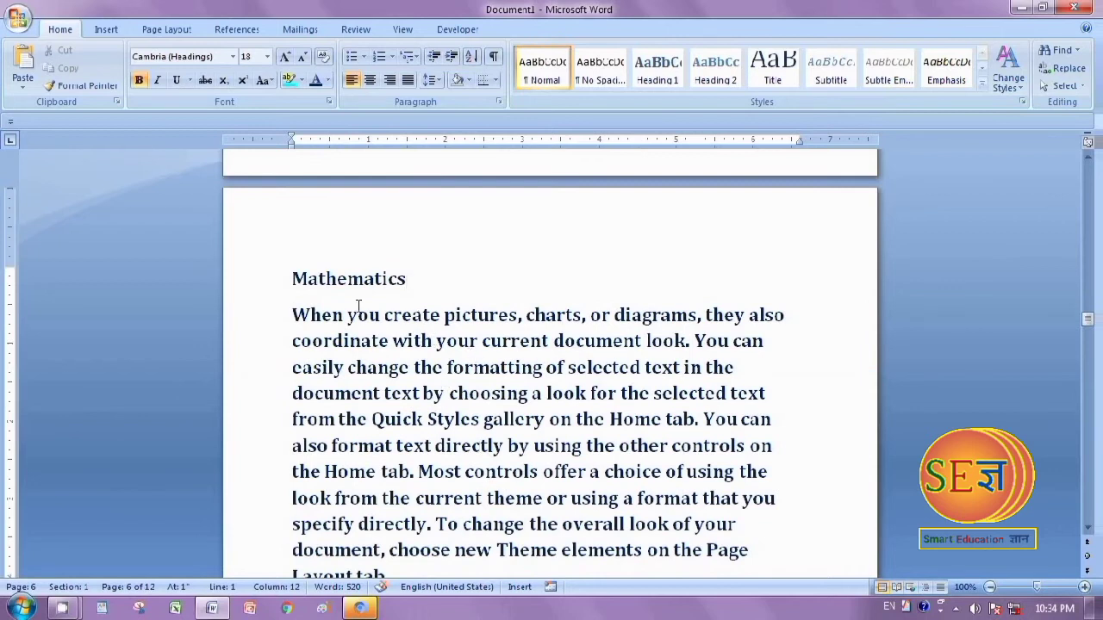
scroll(335, 413, up, 17)
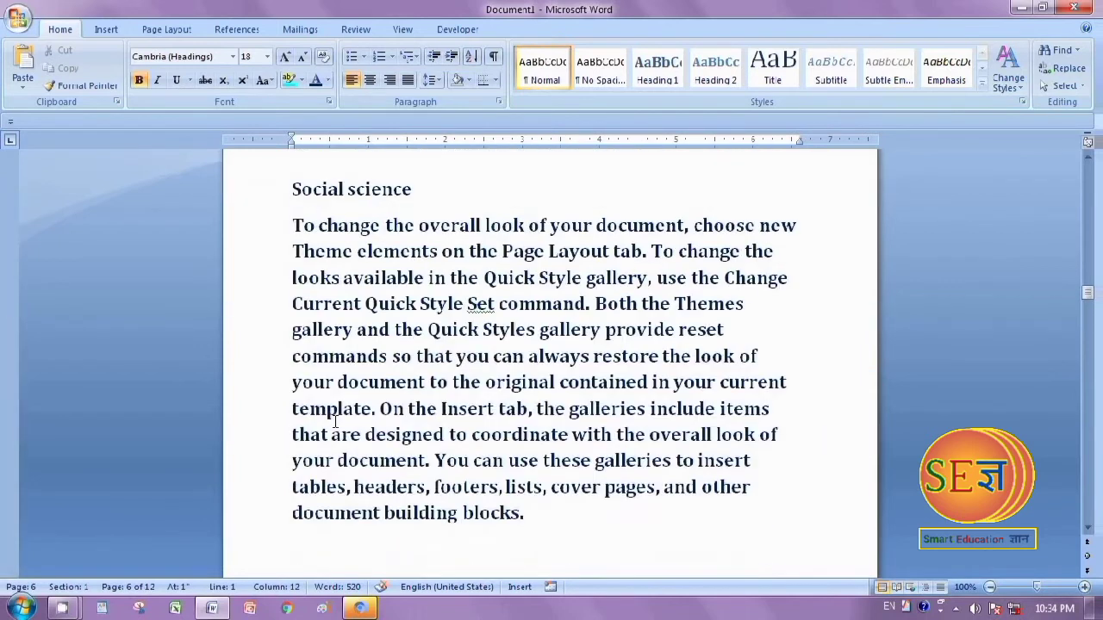
scroll(333, 420, up, 20)
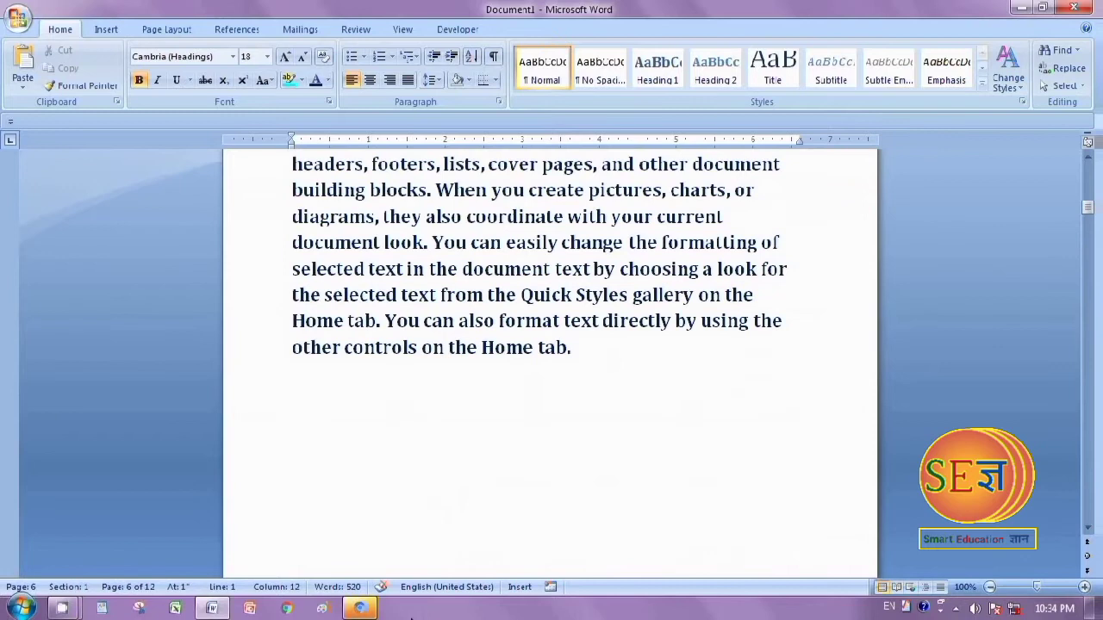
scroll(389, 410, up, 10)
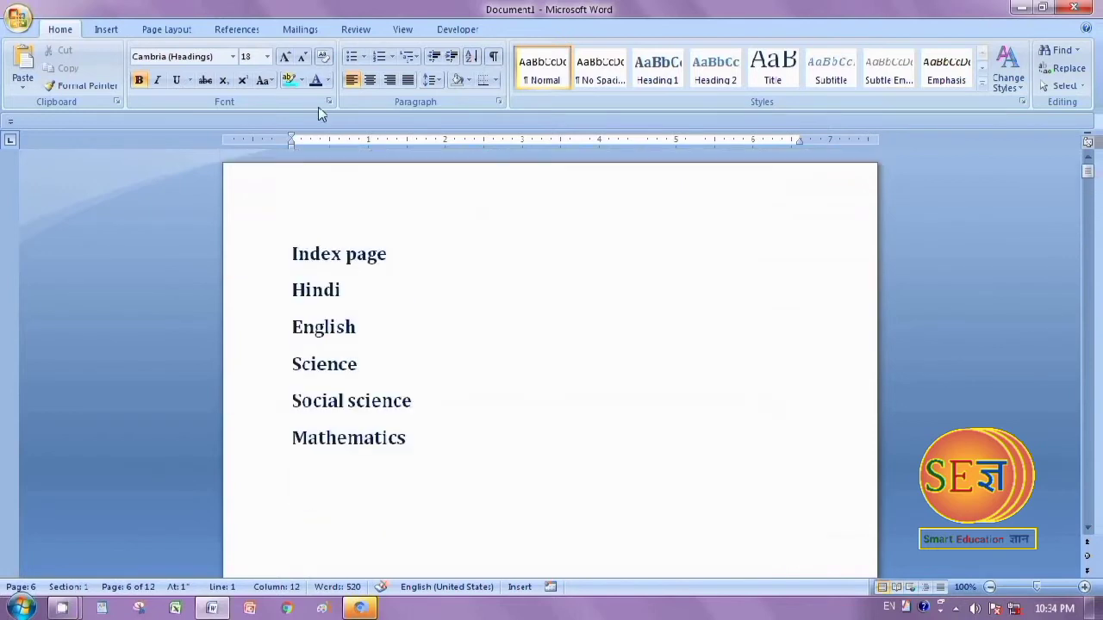
scroll(534, 386, down, 1)
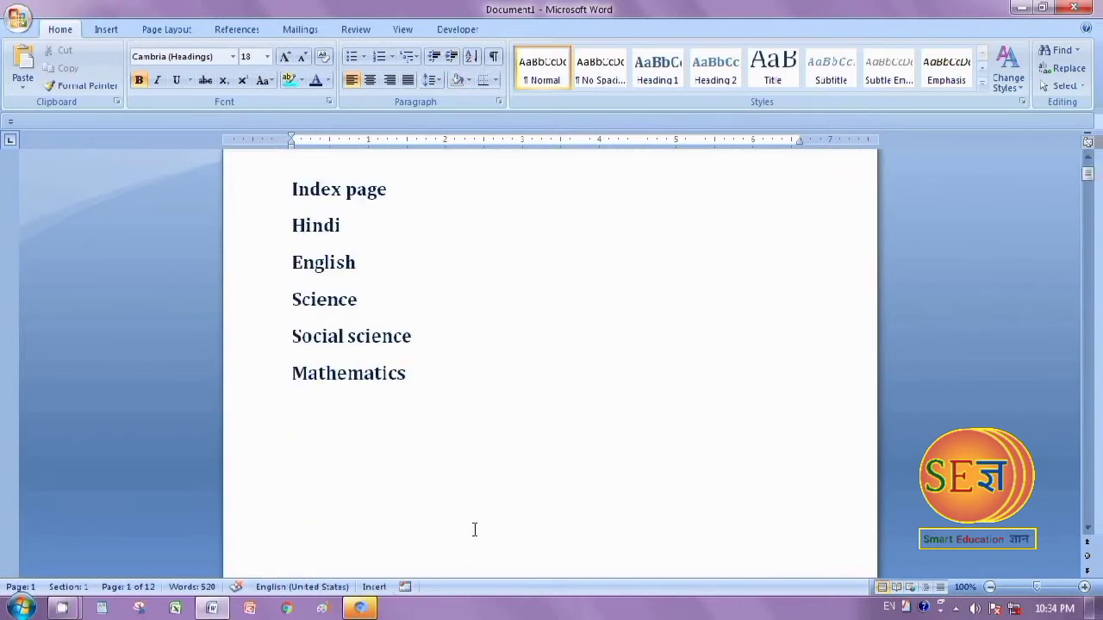
scroll(492, 492, down, 18)
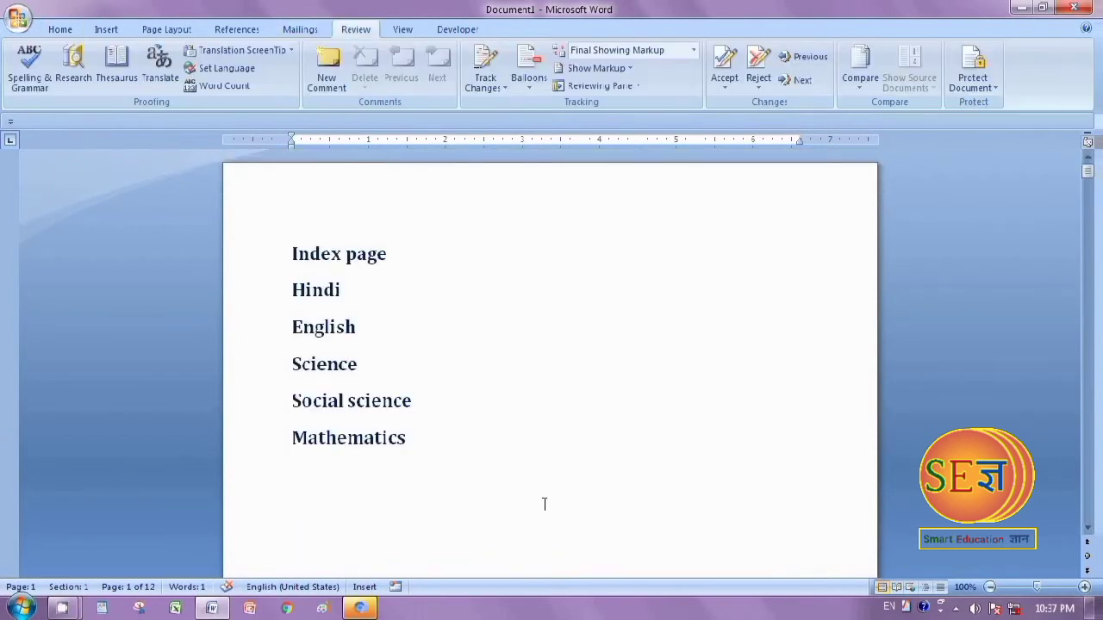
scroll(543, 504, down, 3)
scroll(544, 504, down, 10)
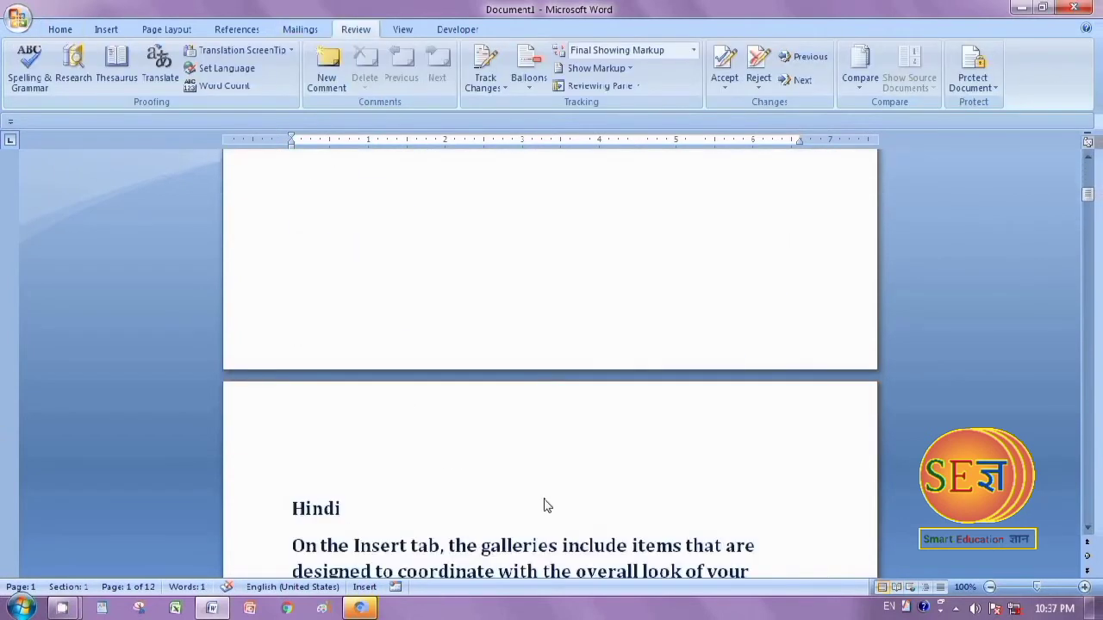
scroll(545, 504, down, 5)
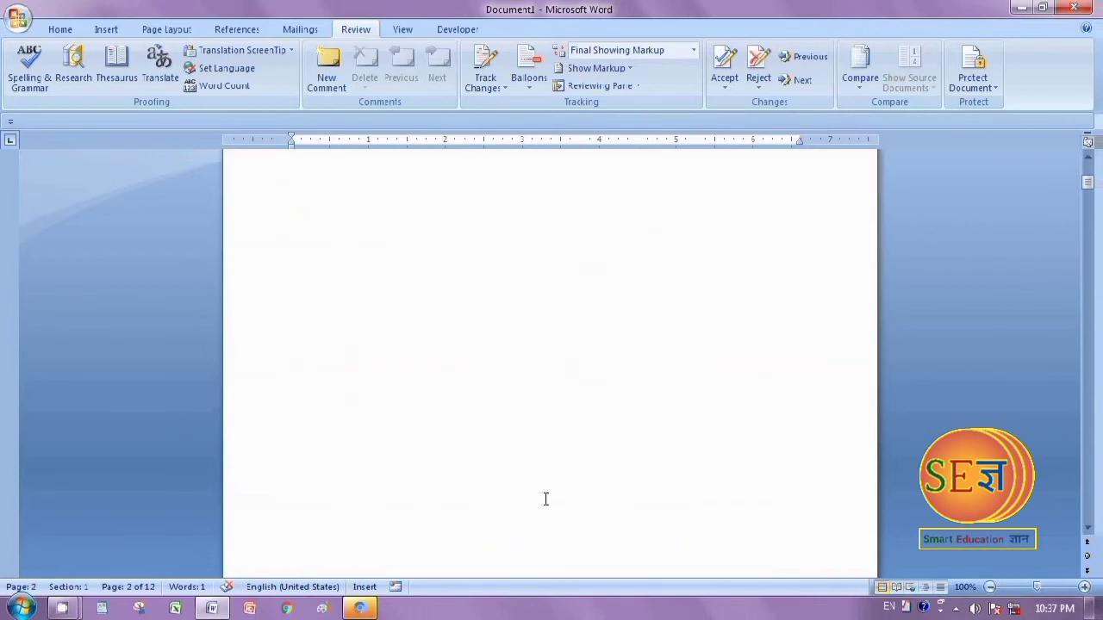
scroll(547, 499, up, 2)
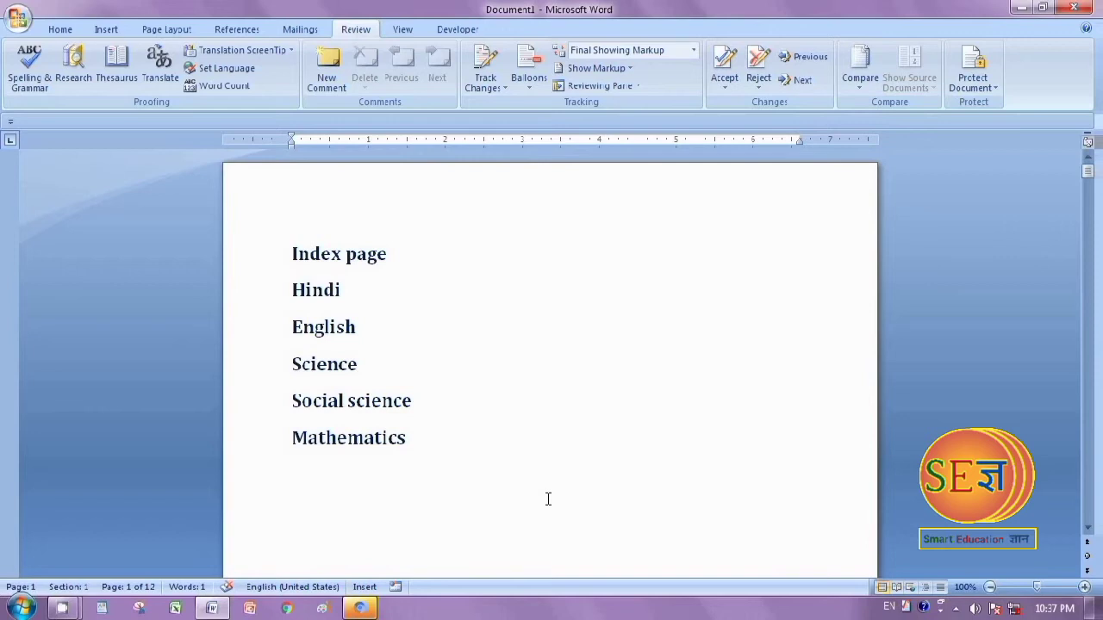
scroll(451, 392, down, 8)
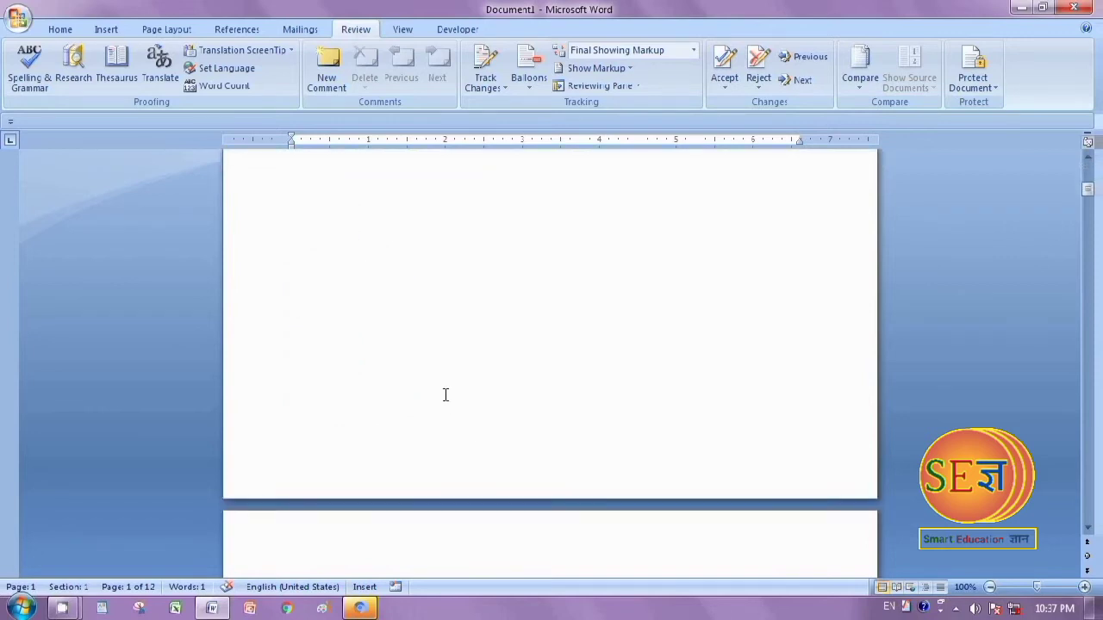
scroll(448, 393, up, 6)
scroll(448, 392, up, 3)
scroll(435, 392, down, 8)
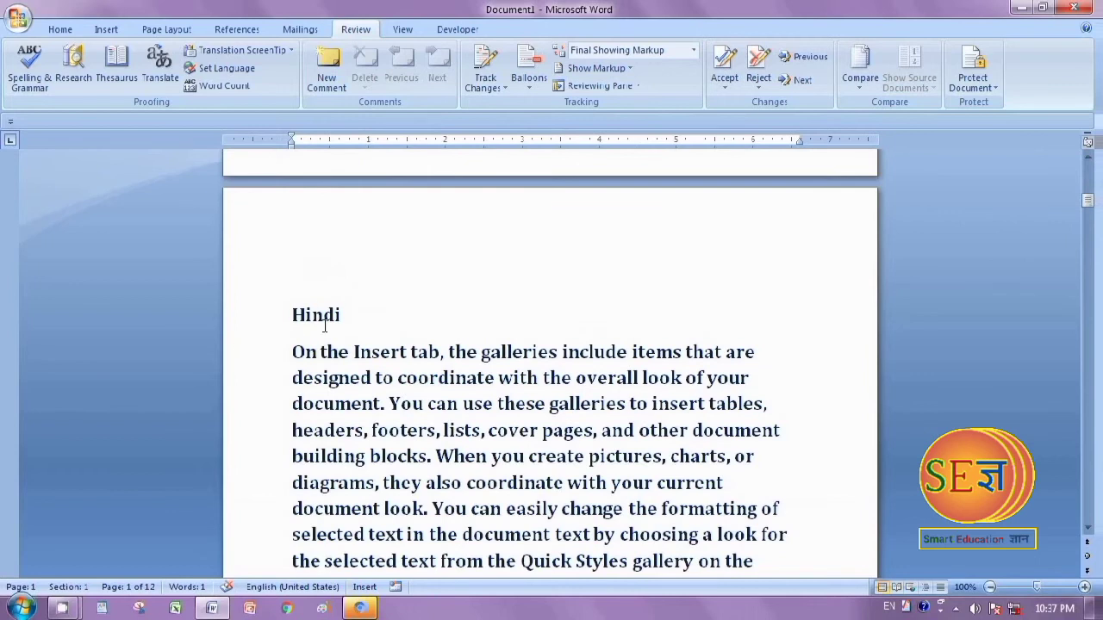
scroll(332, 340, down, 15)
scroll(336, 349, up, 18)
scroll(336, 350, down, 3)
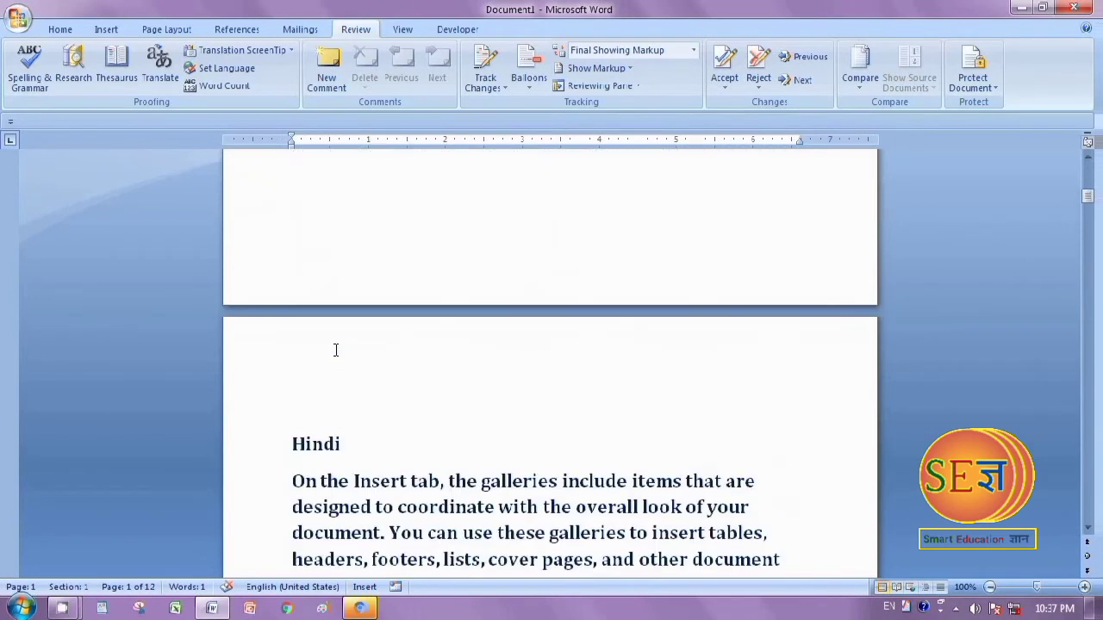
Apply the Heading 1 style to the "Hindi" heading on its subject page
drag(292, 445, 364, 455)
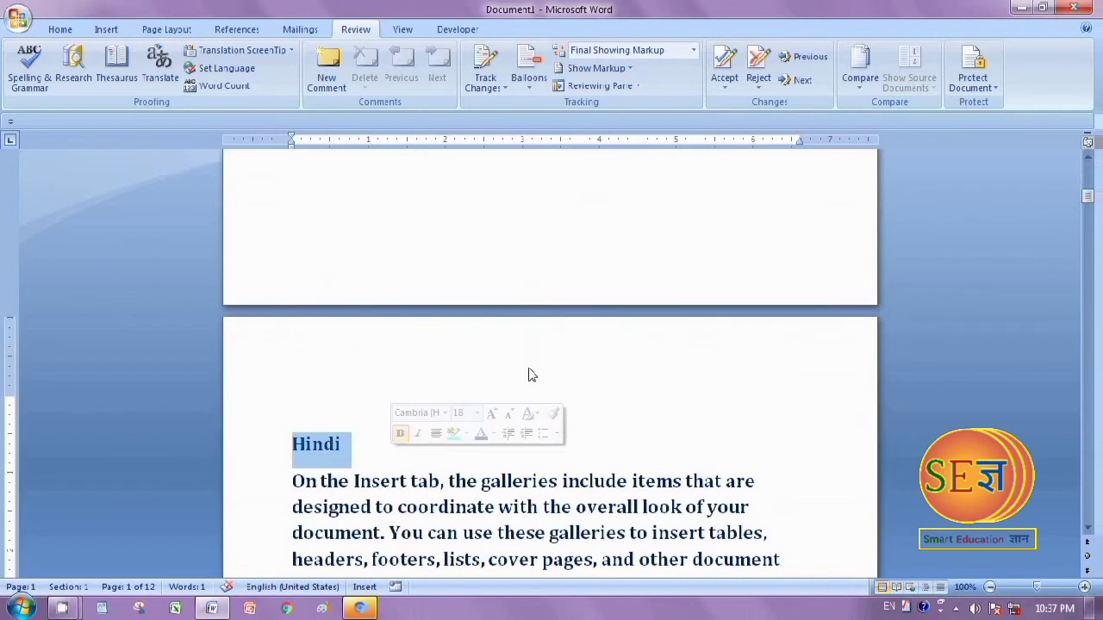
click(56, 29)
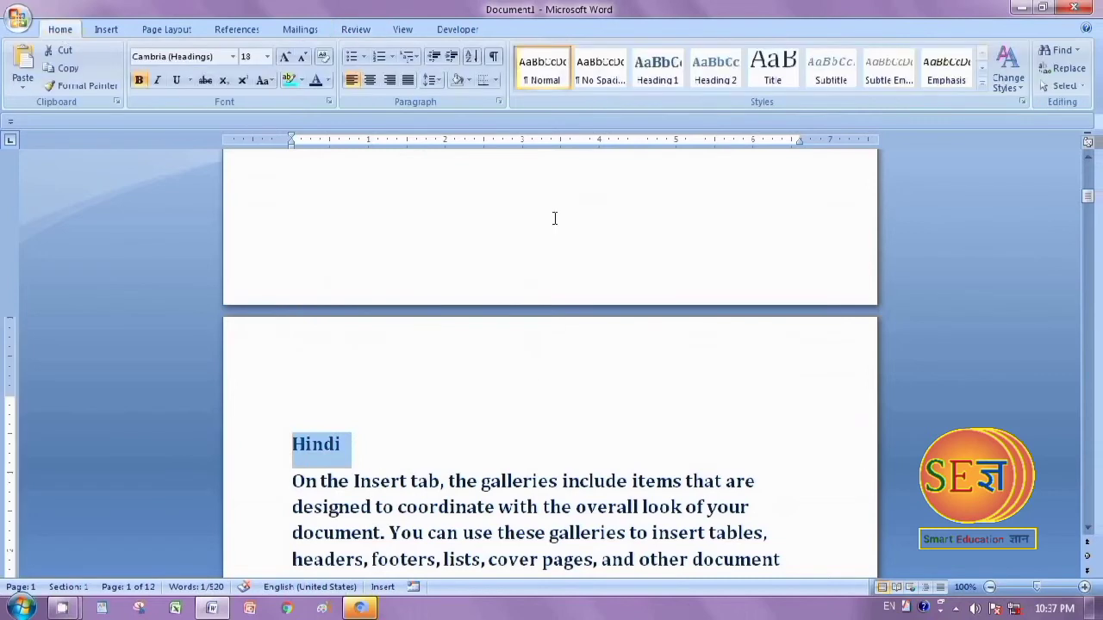
click(657, 67)
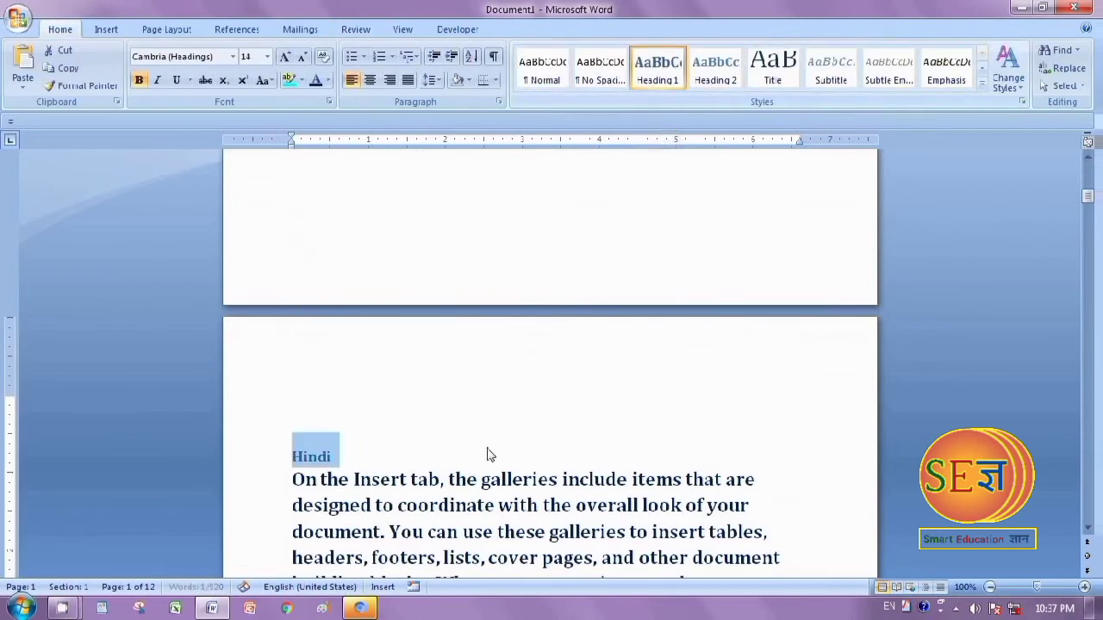
Apply the Heading 1 style to the "English" and "Science" headings on their subject pages
scroll(482, 440, down, 10)
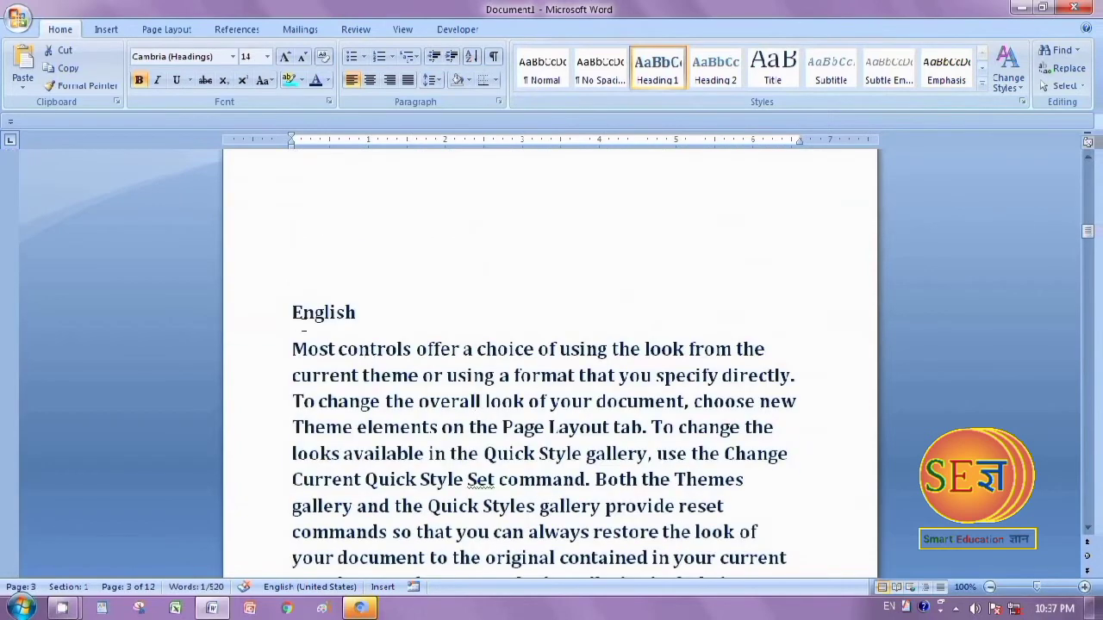
drag(293, 314, 377, 316)
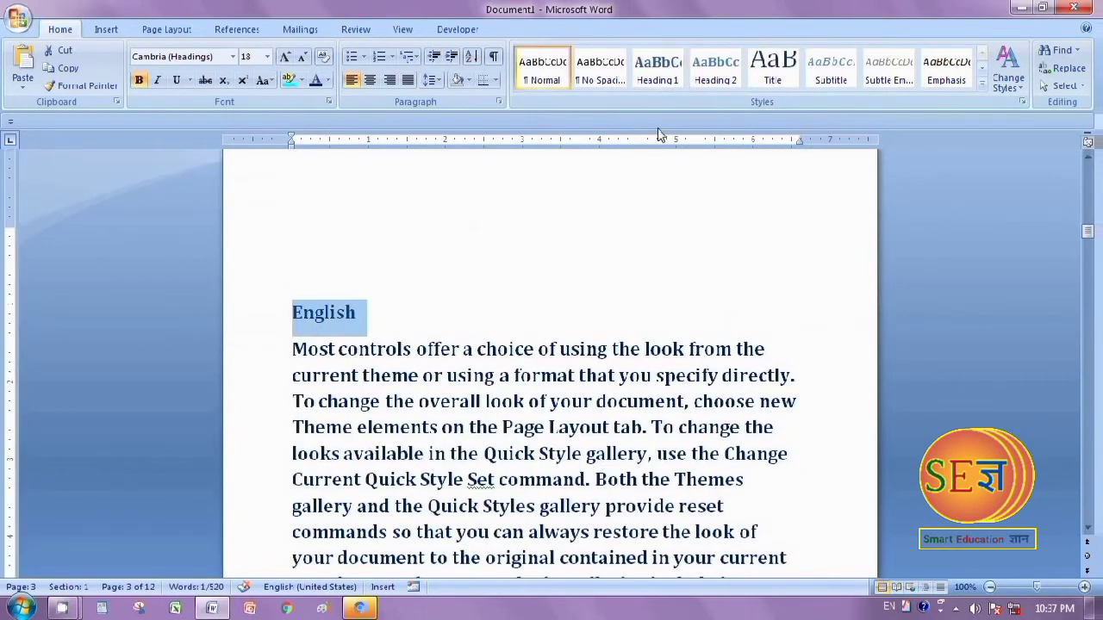
click(648, 76)
scroll(431, 499, down, 15)
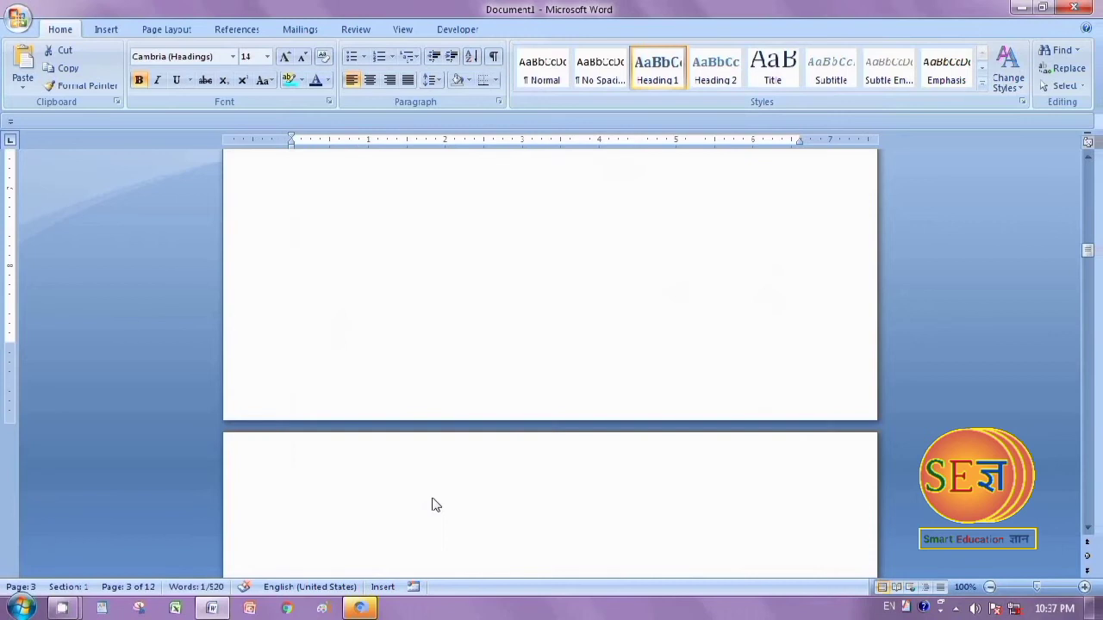
drag(287, 402, 366, 402)
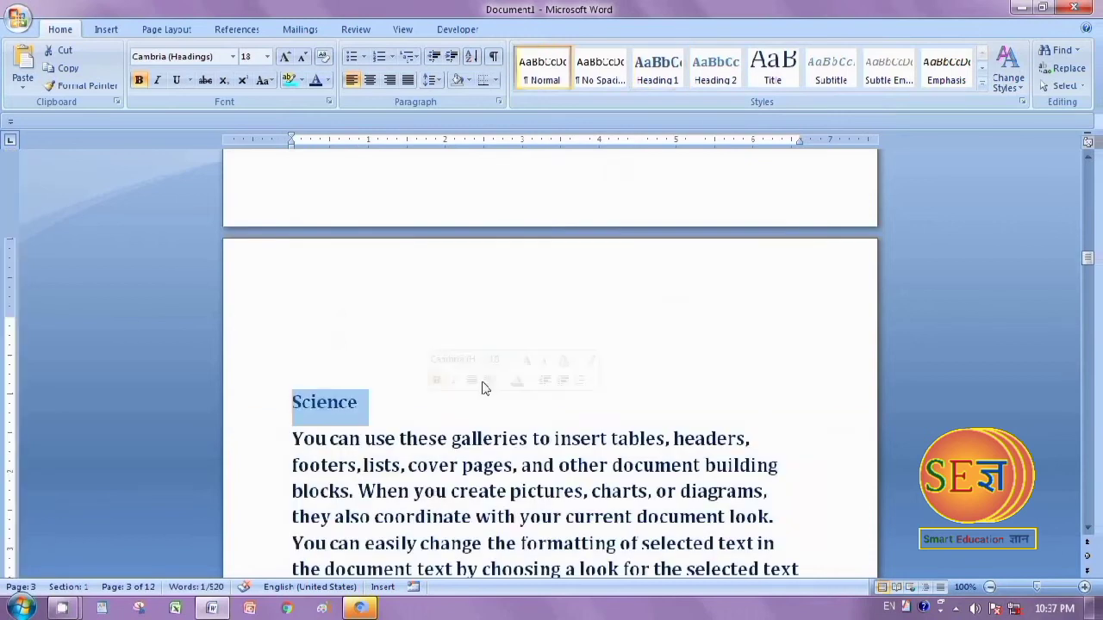
click(669, 77)
Apply the Heading 1 style to the "Social science" and "Mathematics" headings on their subject pages
scroll(431, 431, down, 15)
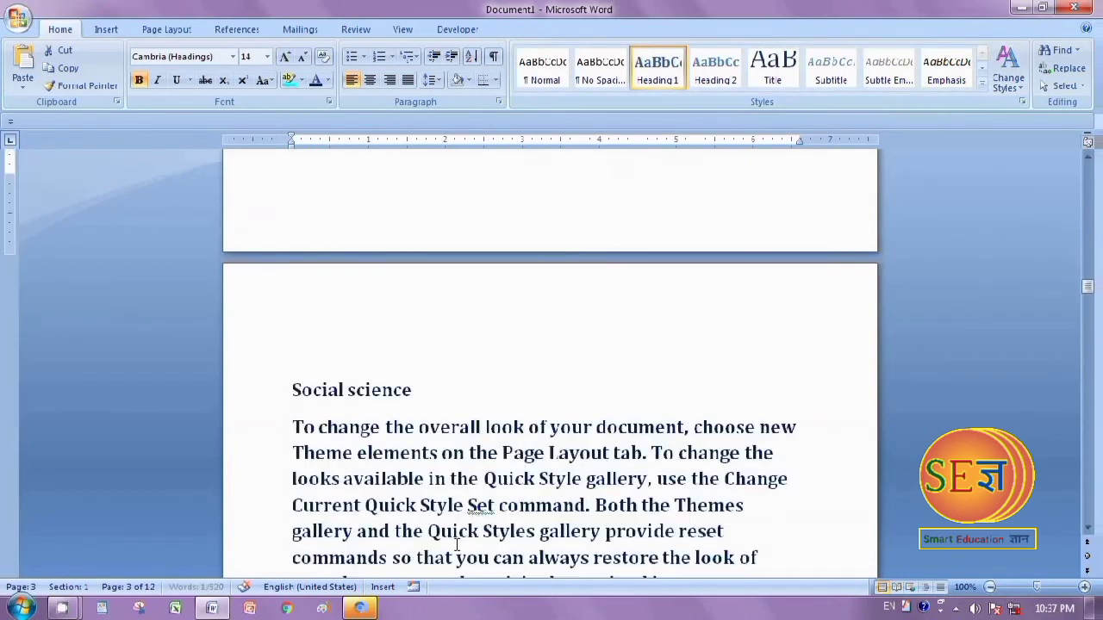
drag(290, 389, 450, 391)
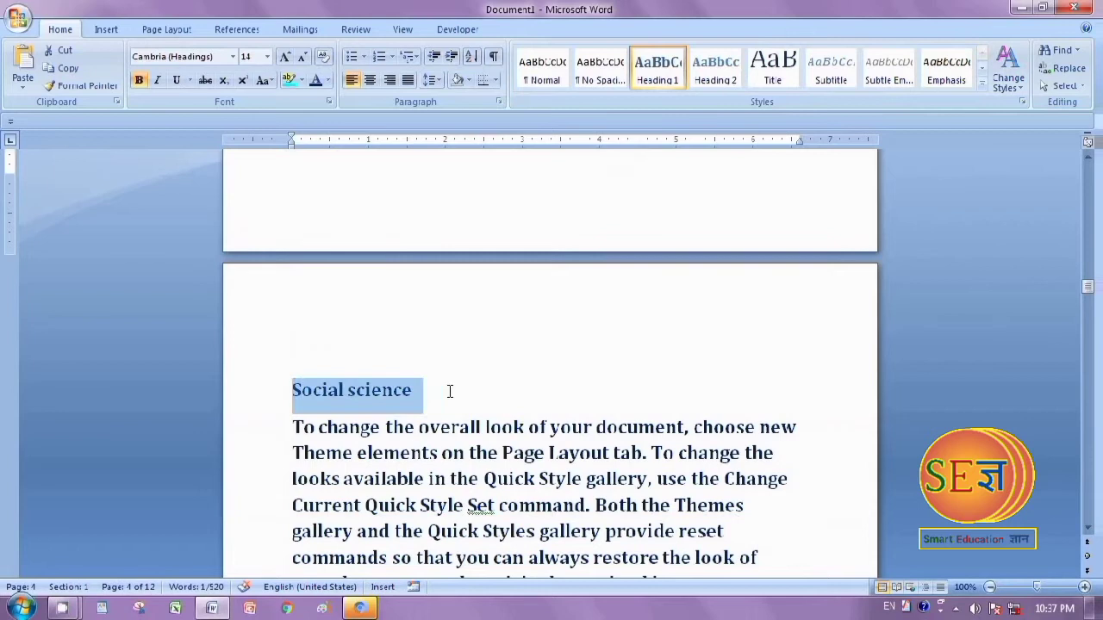
click(658, 69)
scroll(420, 431, down, 15)
scroll(419, 528, down, 5)
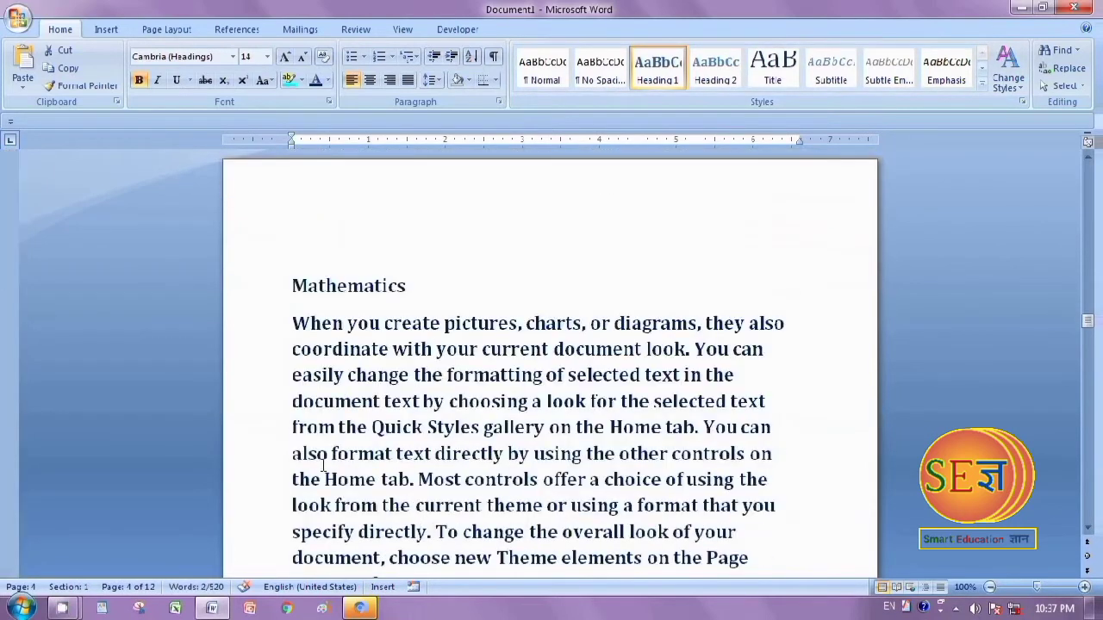
drag(293, 286, 492, 288)
click(657, 69)
Enlarge the "Hindi" heading on its subject page to a font size of 20
scroll(484, 611, down, 10)
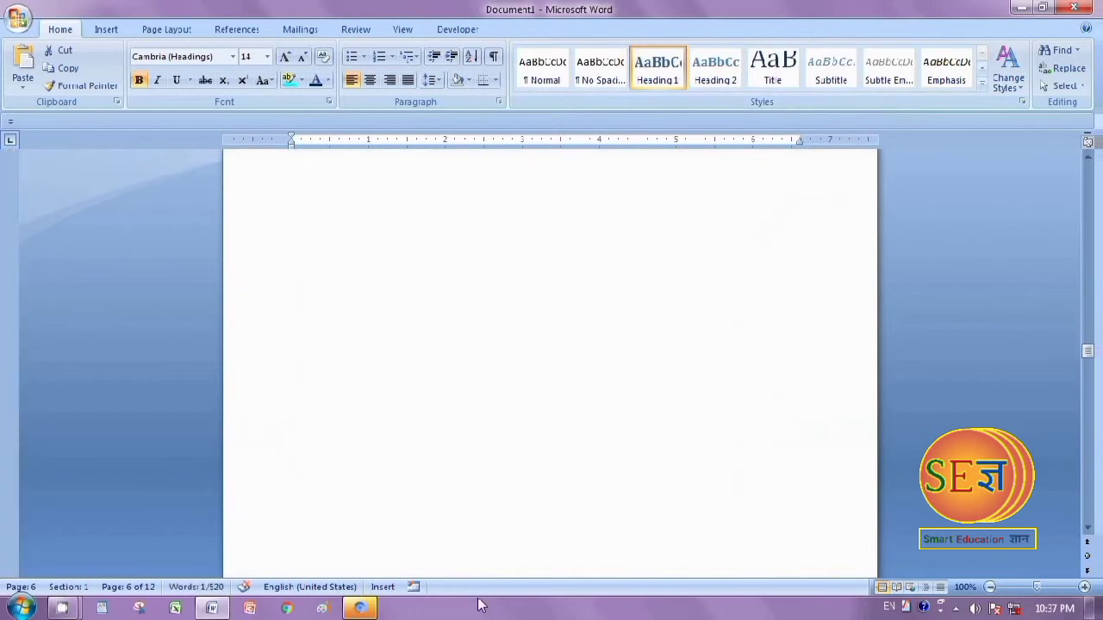
scroll(481, 606, up, 5)
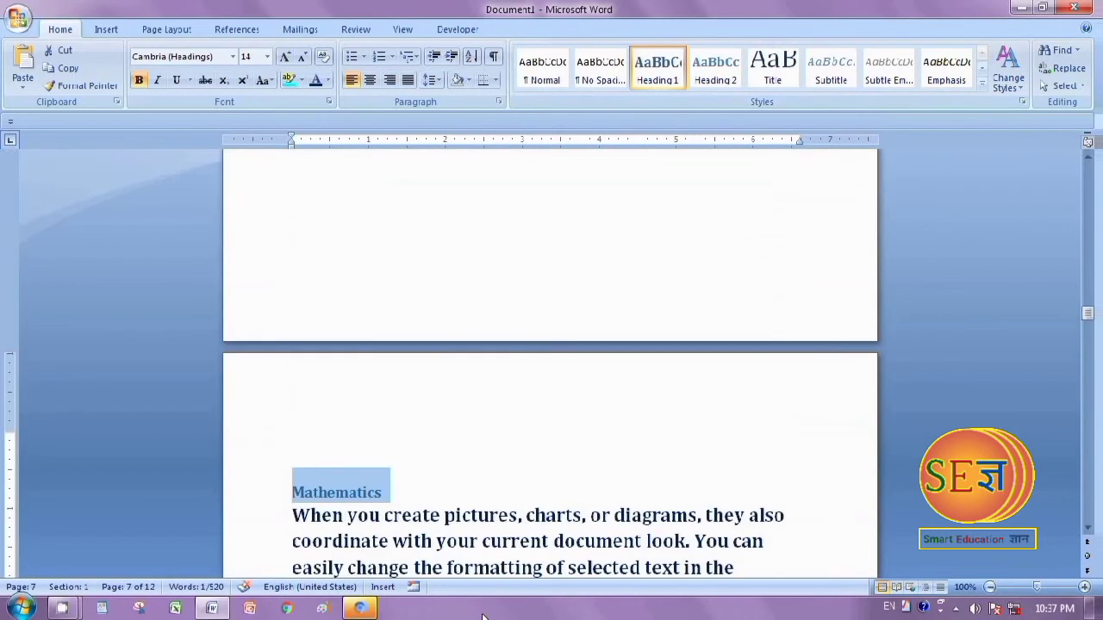
scroll(474, 491, up, 15)
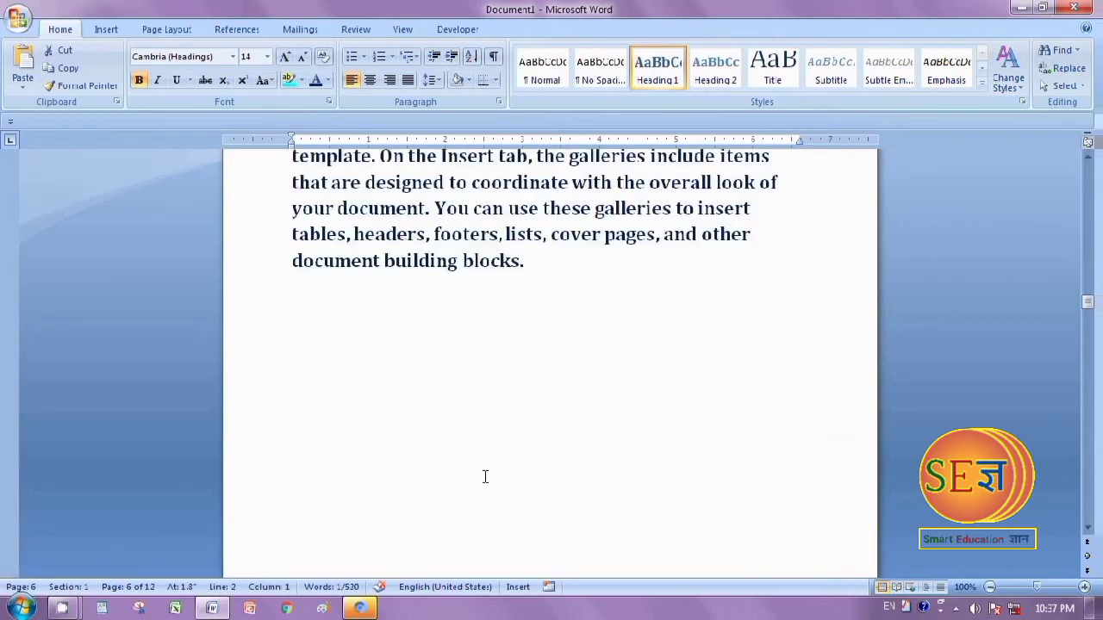
scroll(494, 540, up, 10)
scroll(496, 539, up, 8)
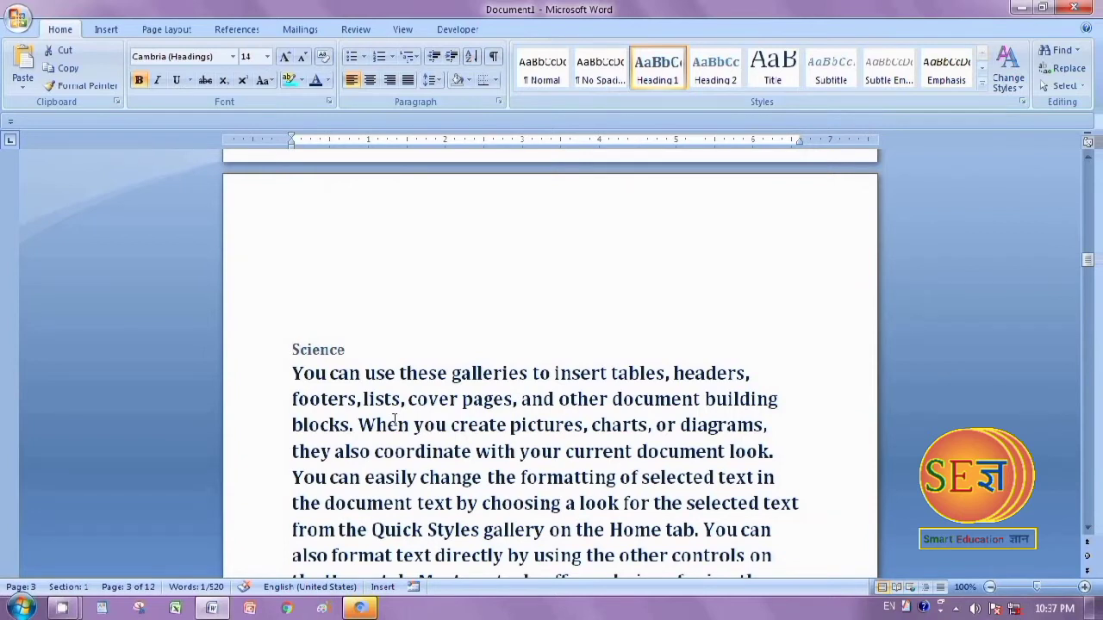
scroll(396, 422, up, 10)
scroll(421, 431, up, 10)
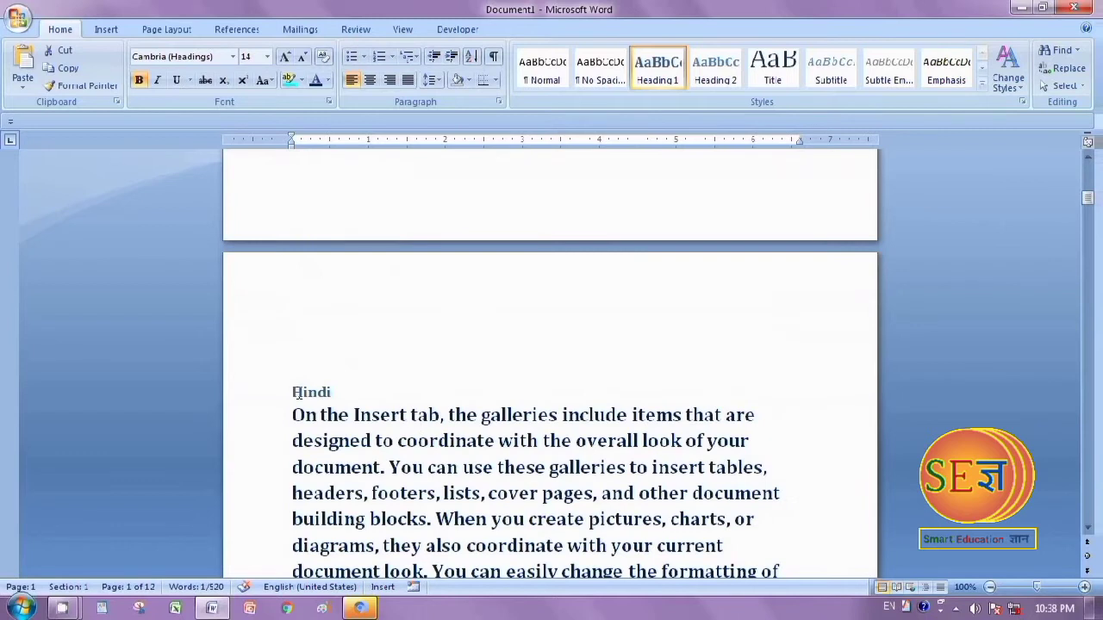
drag(293, 392, 356, 387)
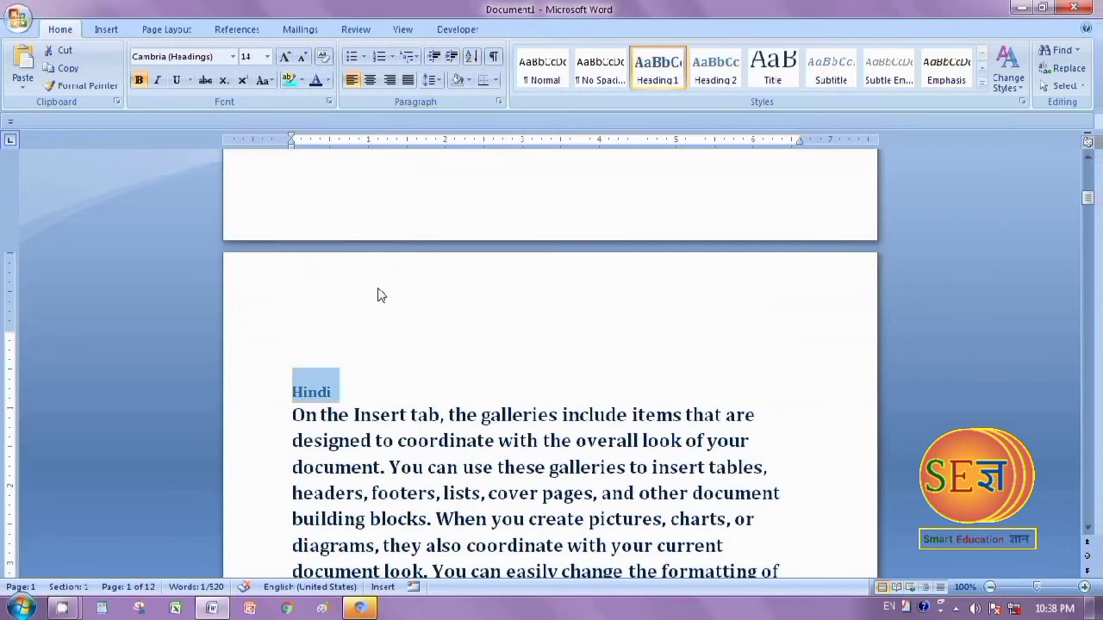
key(ctrl+shift+period)
key(ctrl+shift+period)
key(ctrl+shift+period)
Enlarge the "English" heading on its subject page to a font size of 20
scroll(255, 342, down, 10)
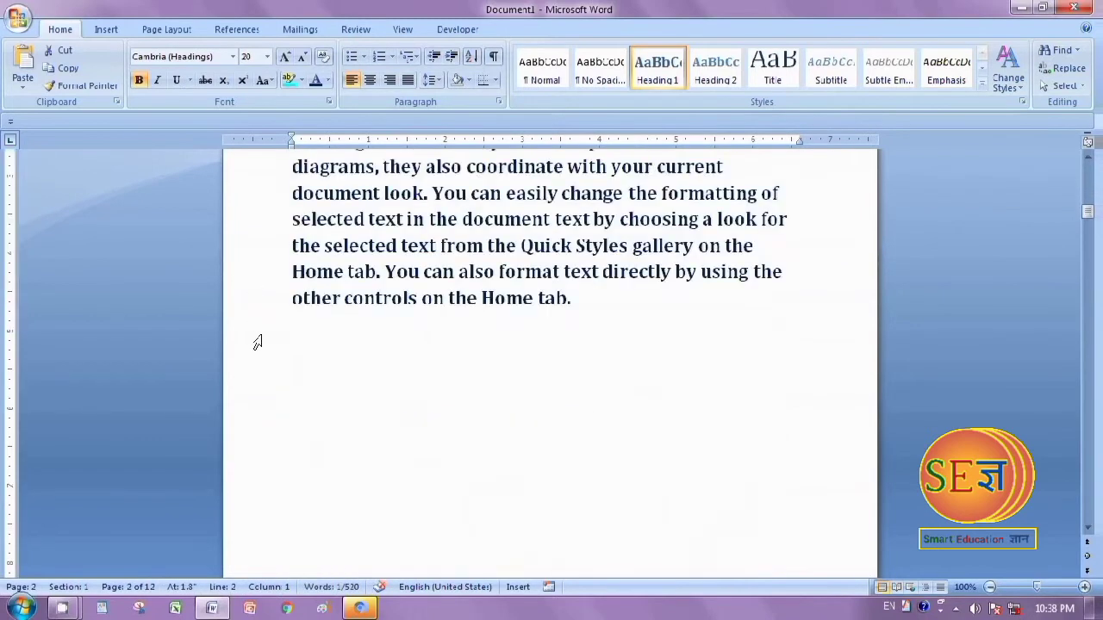
scroll(286, 385, down, 5)
drag(291, 319, 463, 348)
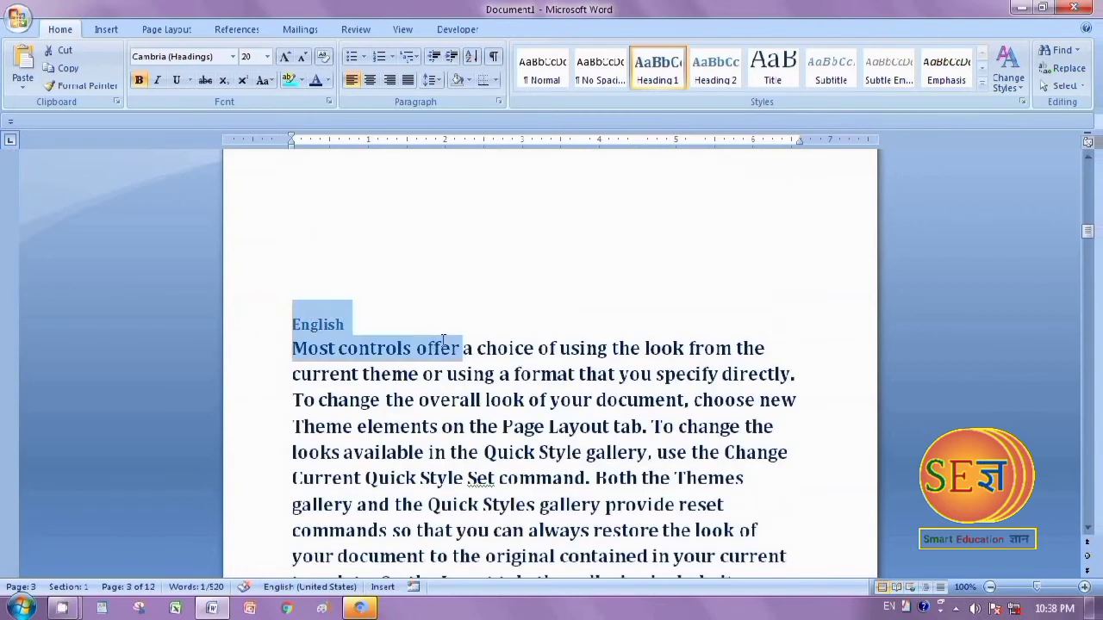
click(347, 323)
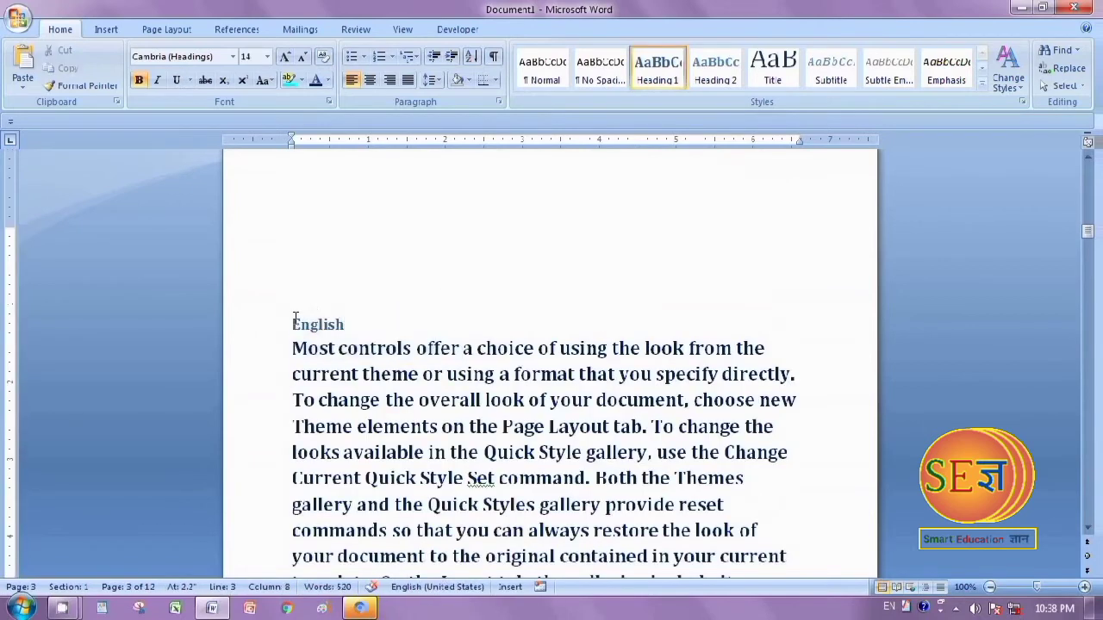
drag(294, 317, 348, 310)
key(ctrl+shift+period)
key(ctrl+shift+period)
key(ctrl+shift+period)
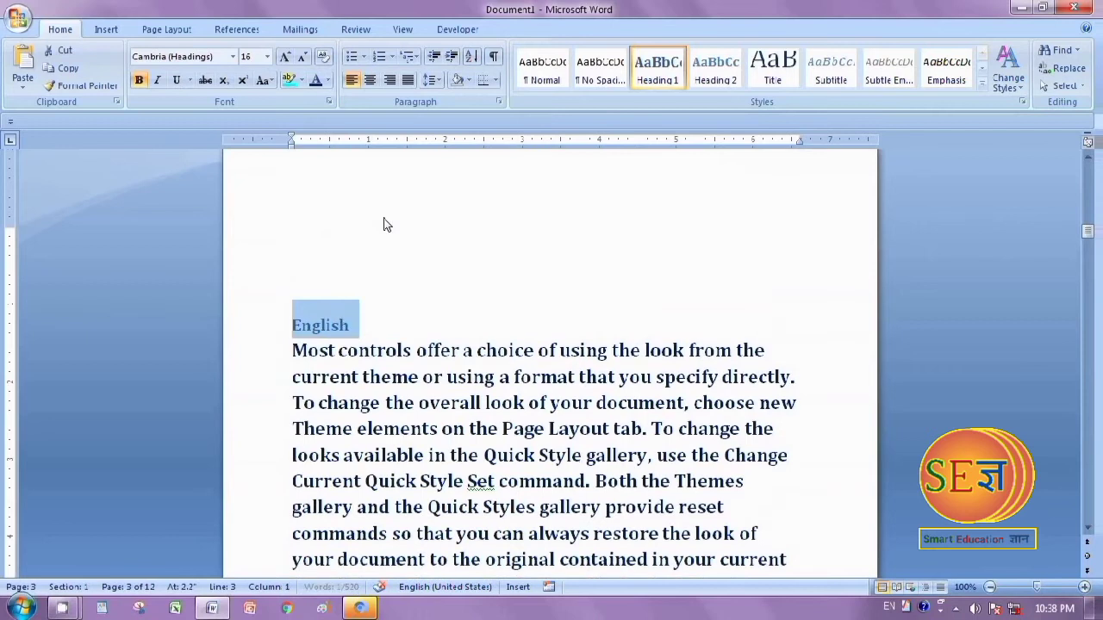
Enlarge the "Science" heading on its subject page to a font size of 20
scroll(372, 224, down, 10)
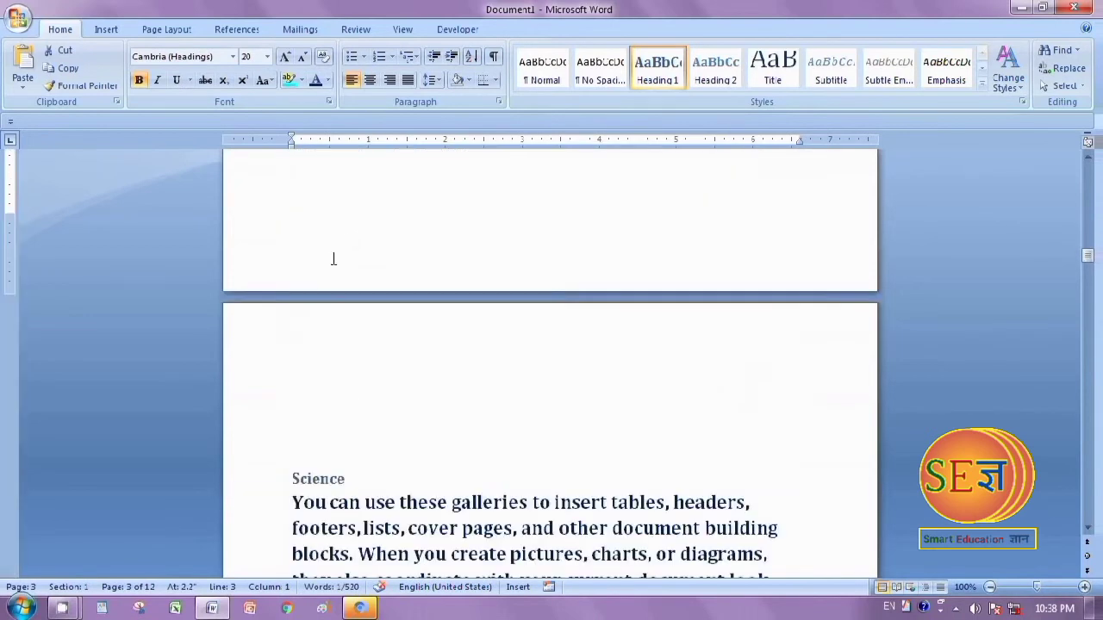
drag(285, 472, 386, 466)
key(ctrl+shift+period)
key(ctrl+shift+period)
key(ctrl+shift+period)
Enlarge the "Social science" heading on its subject page to a font size of 20
scroll(392, 461, down, 12)
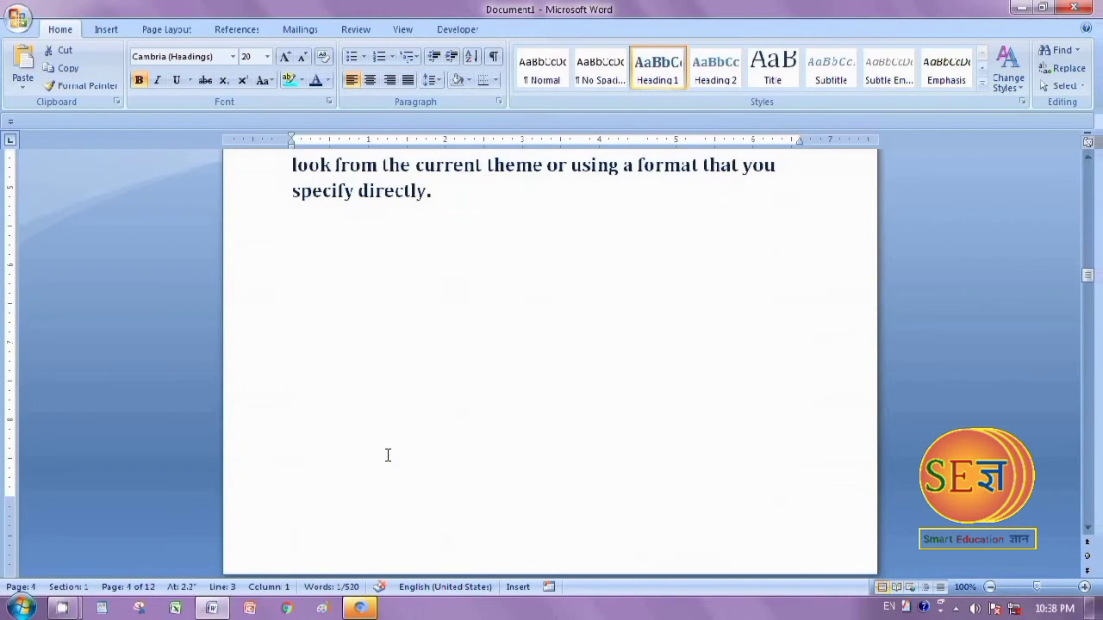
scroll(388, 454, down, 1)
drag(292, 269, 495, 278)
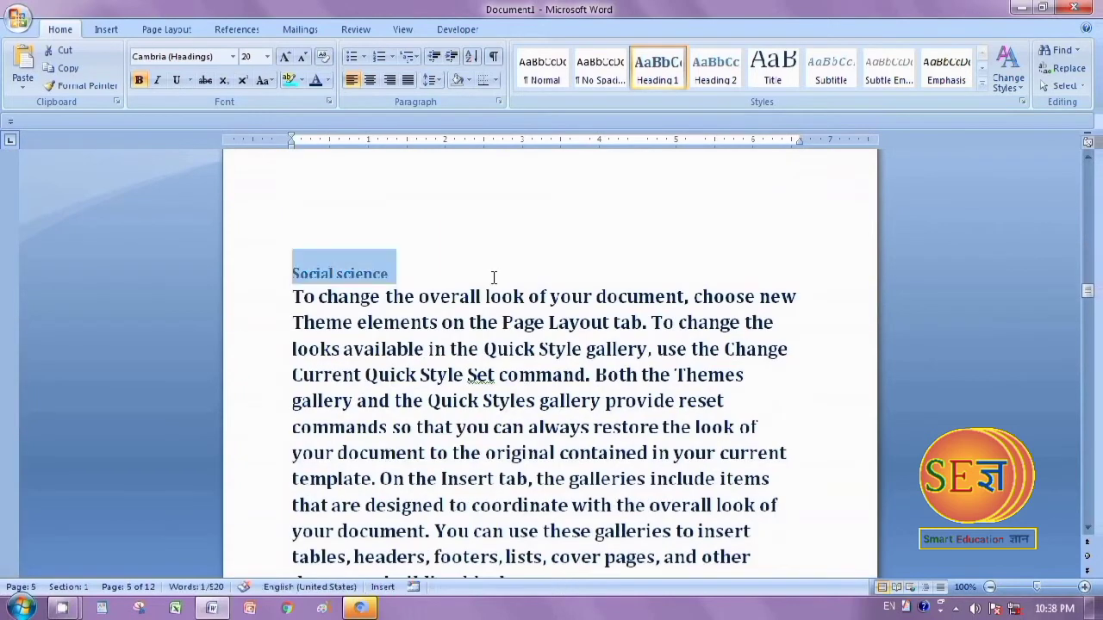
key(ctrl+shift+period)
key(ctrl+shift+period)
key(ctrl+shift+period)
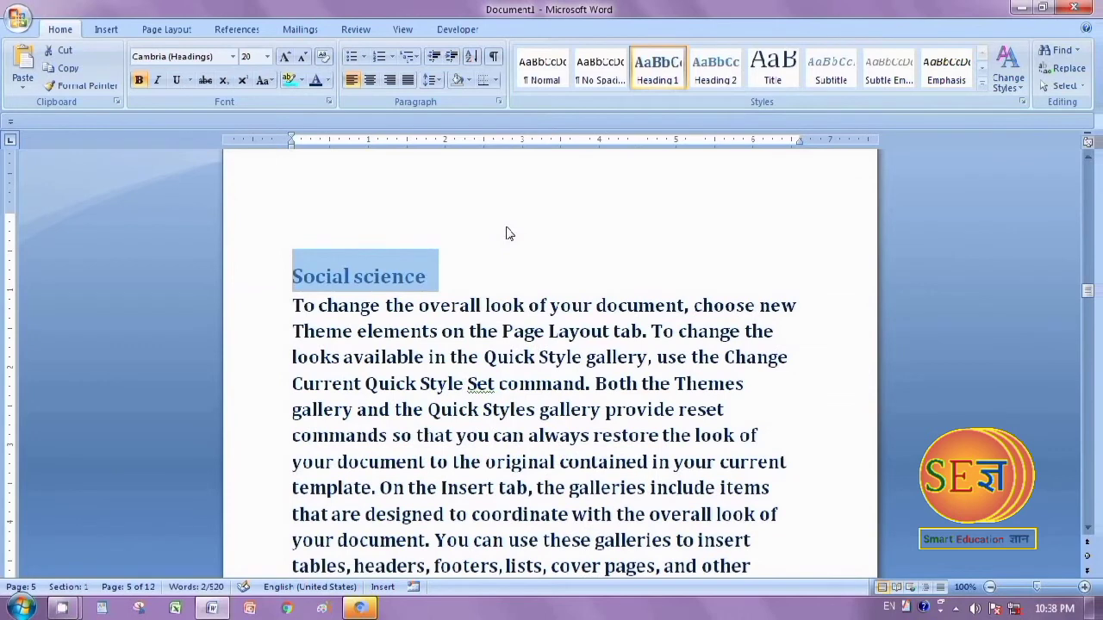
Enlarge the "Mathematics" heading on its subject page to match the other subject headings
scroll(508, 233, down, 4)
scroll(499, 286, down, 5)
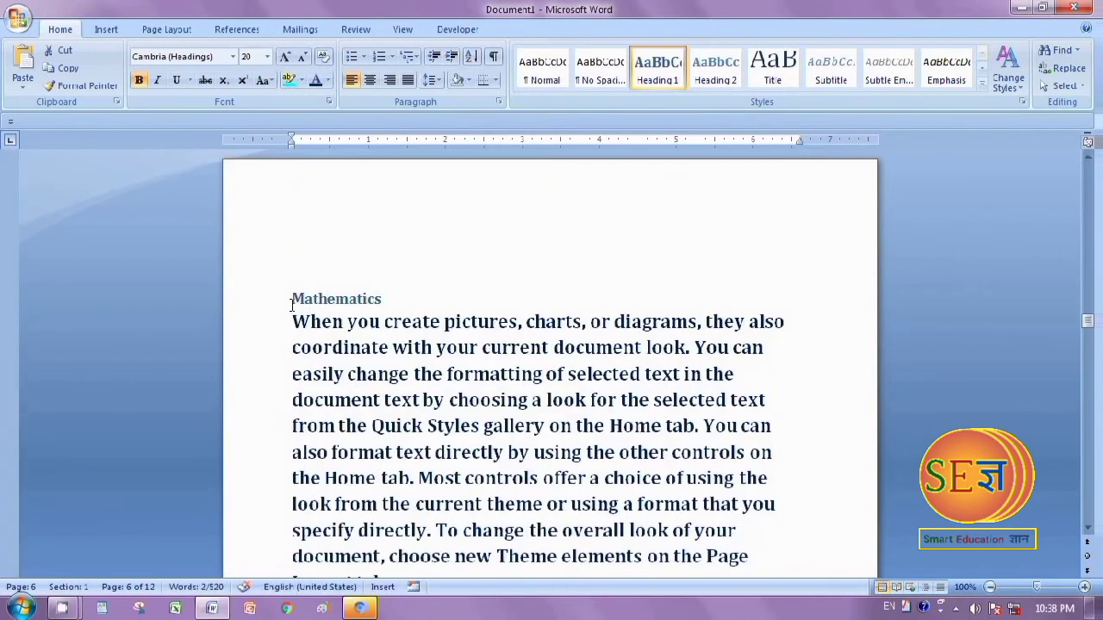
drag(291, 298, 440, 299)
key(ctrl+shift+period)
key(ctrl+shift+period)
key(ctrl+shift+period)
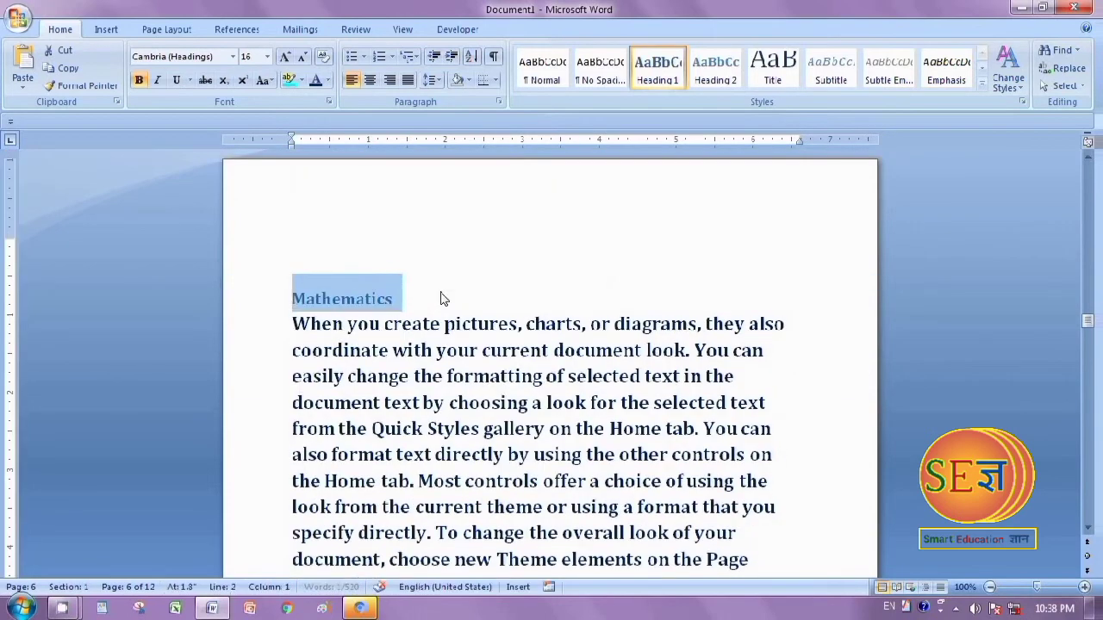
scroll(440, 298, down, 3)
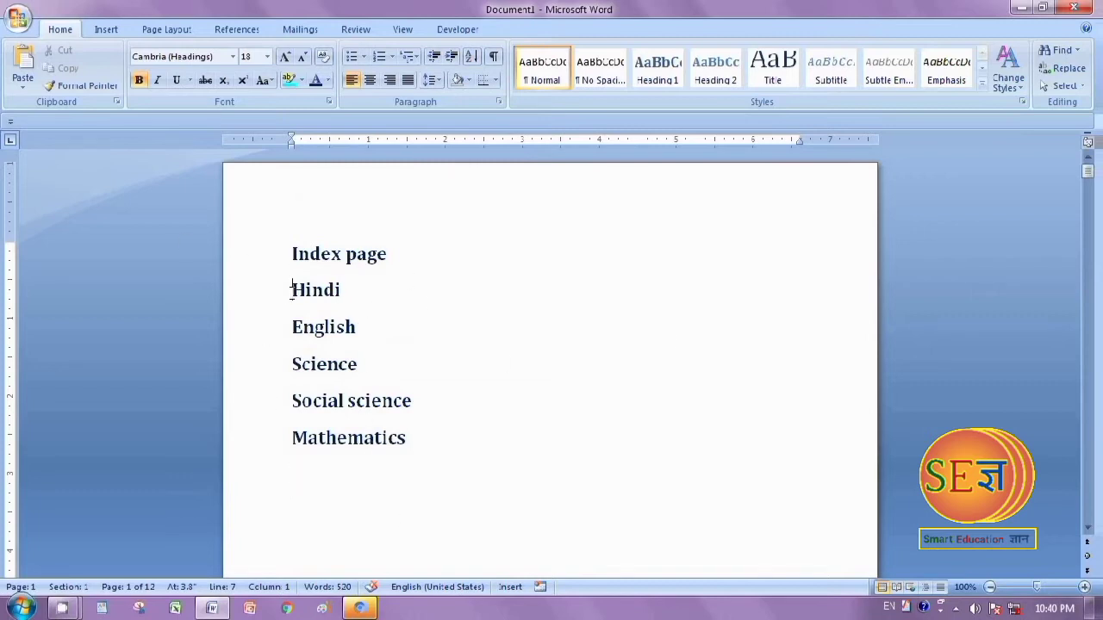
drag(291, 289, 408, 308)
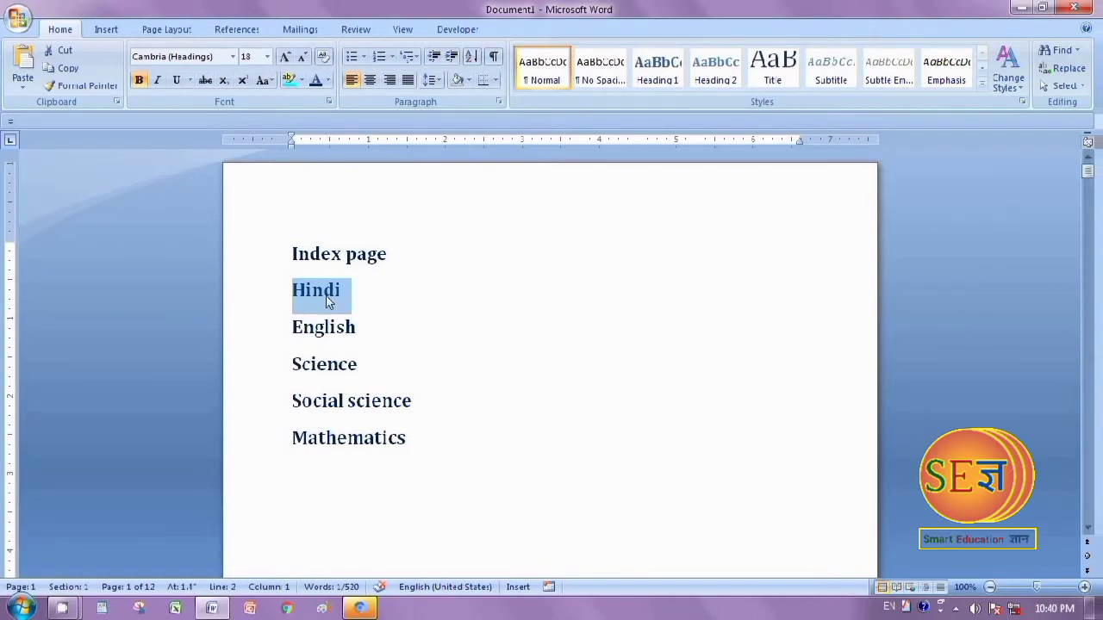
right_click(326, 295)
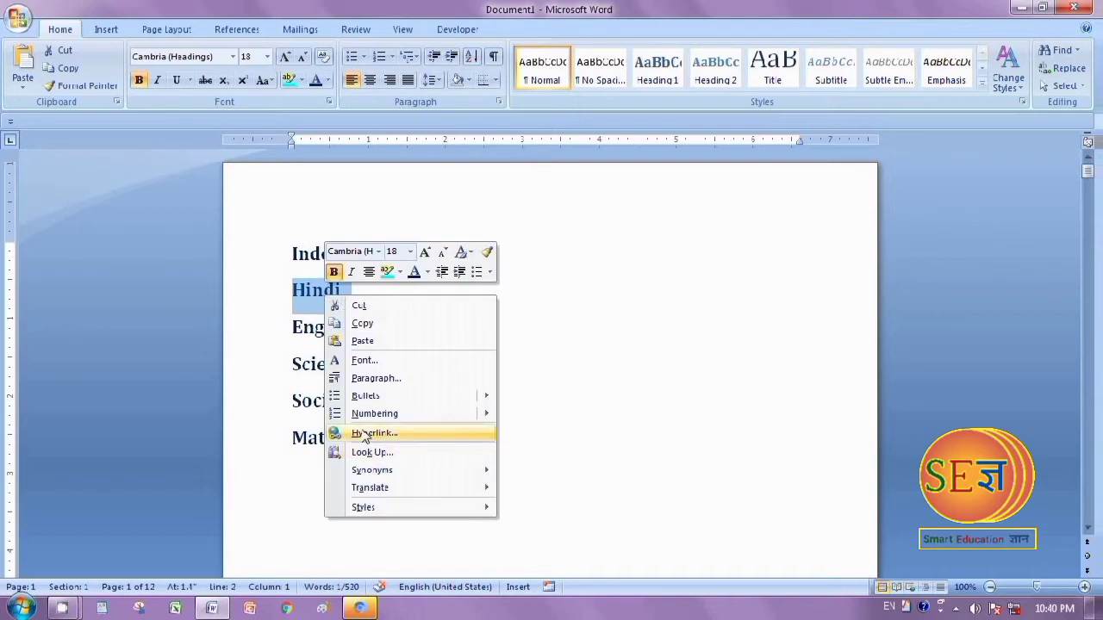
click(598, 363)
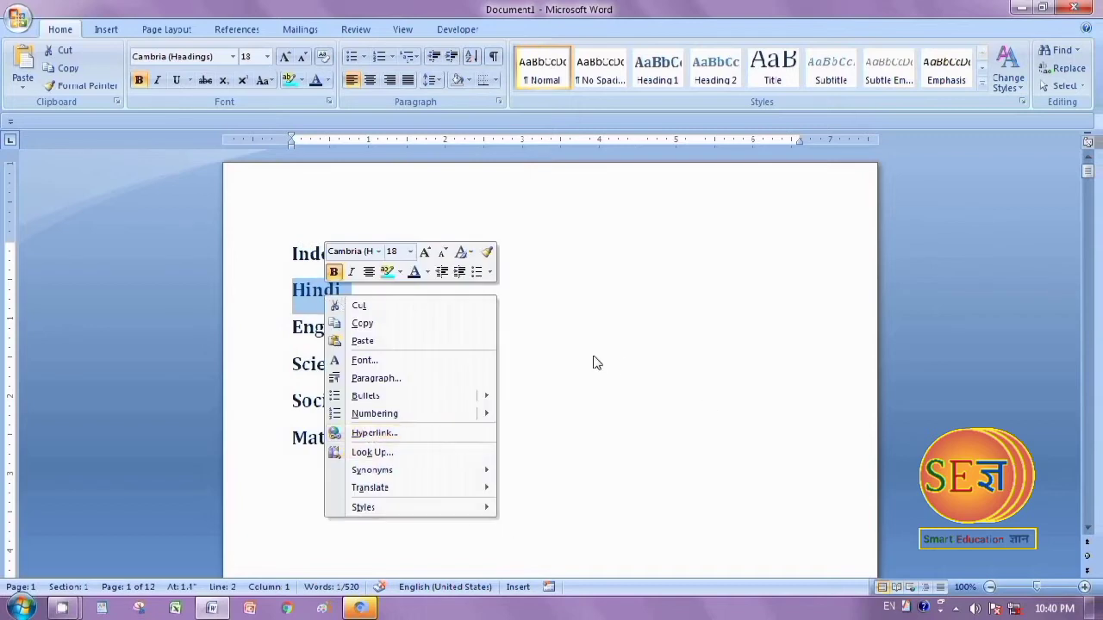
click(106, 31)
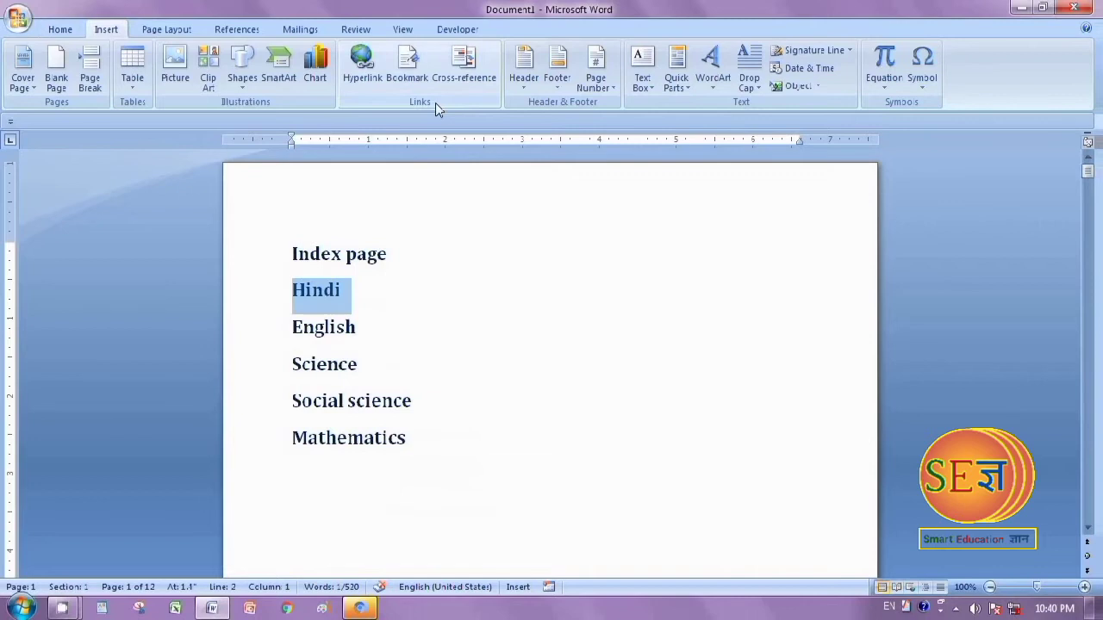
click(362, 65)
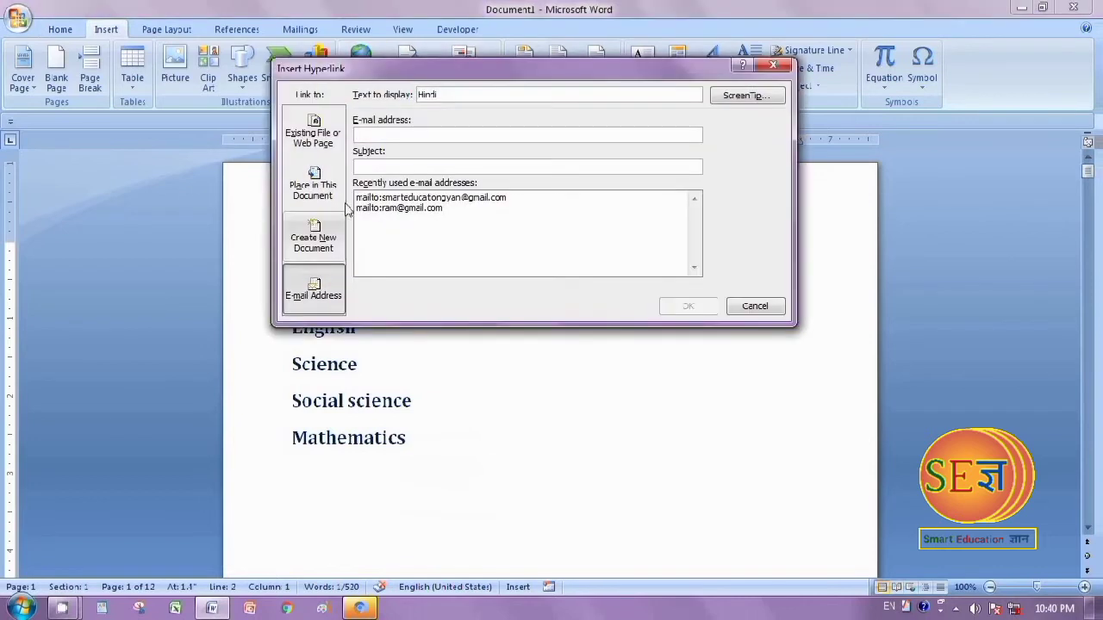
click(773, 67)
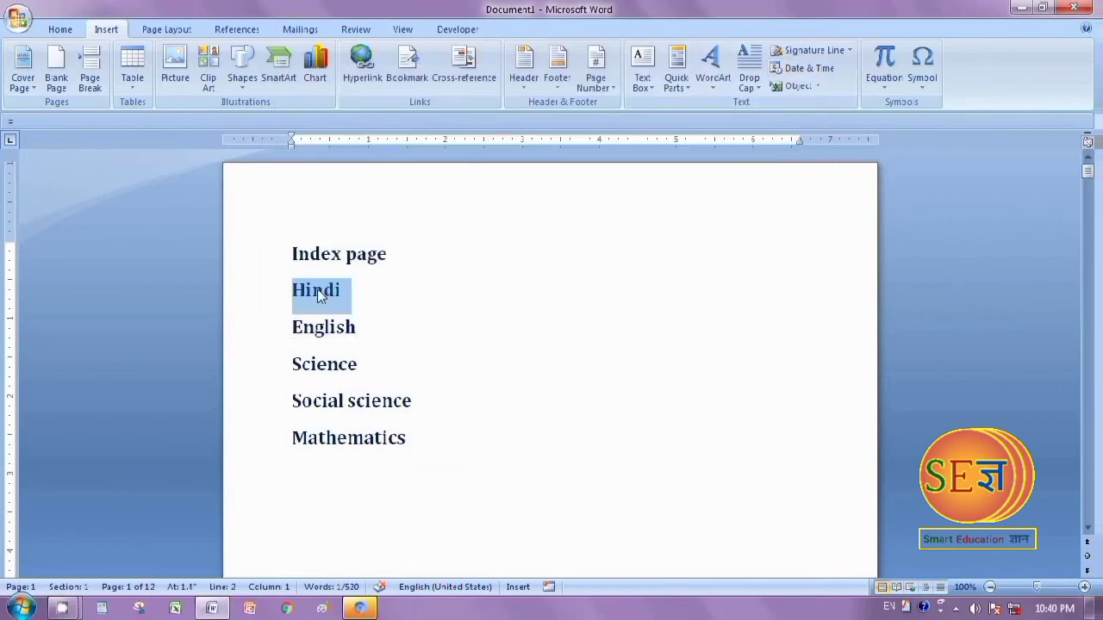
Hyperlink the "Hindi" entry on the index page to the Hindi heading as a place in this document
right_click(317, 289)
click(371, 428)
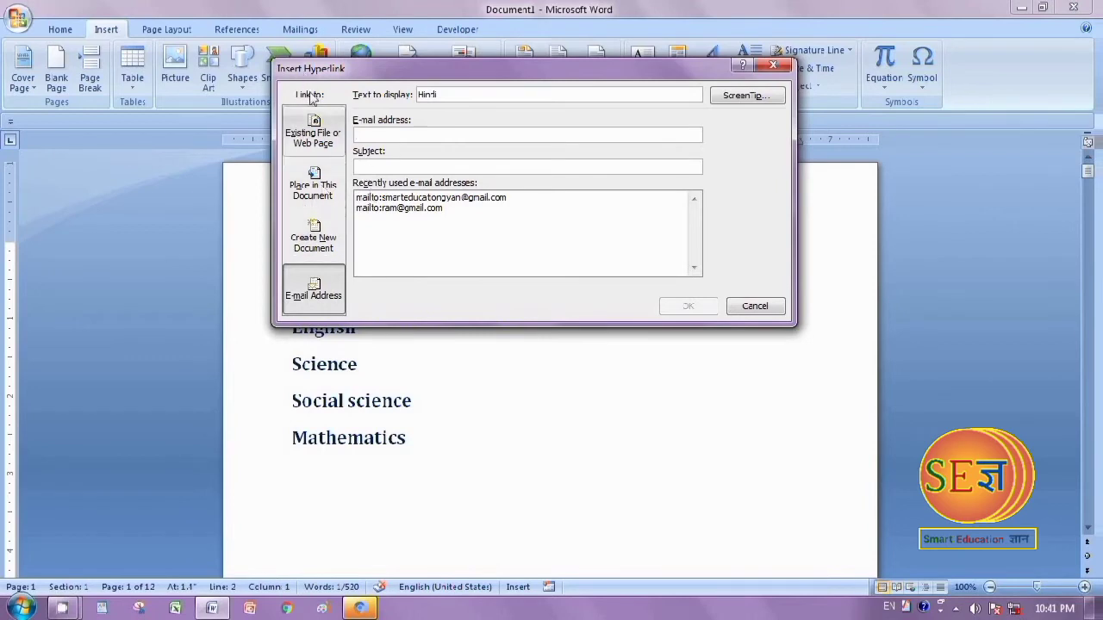
click(317, 177)
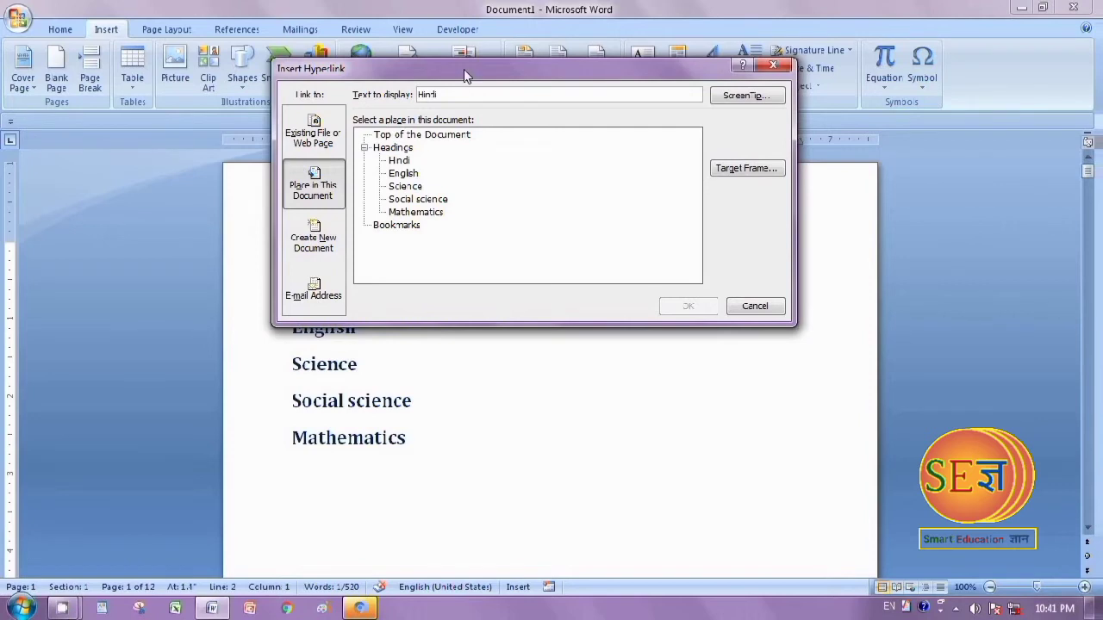
drag(463, 69, 653, 65)
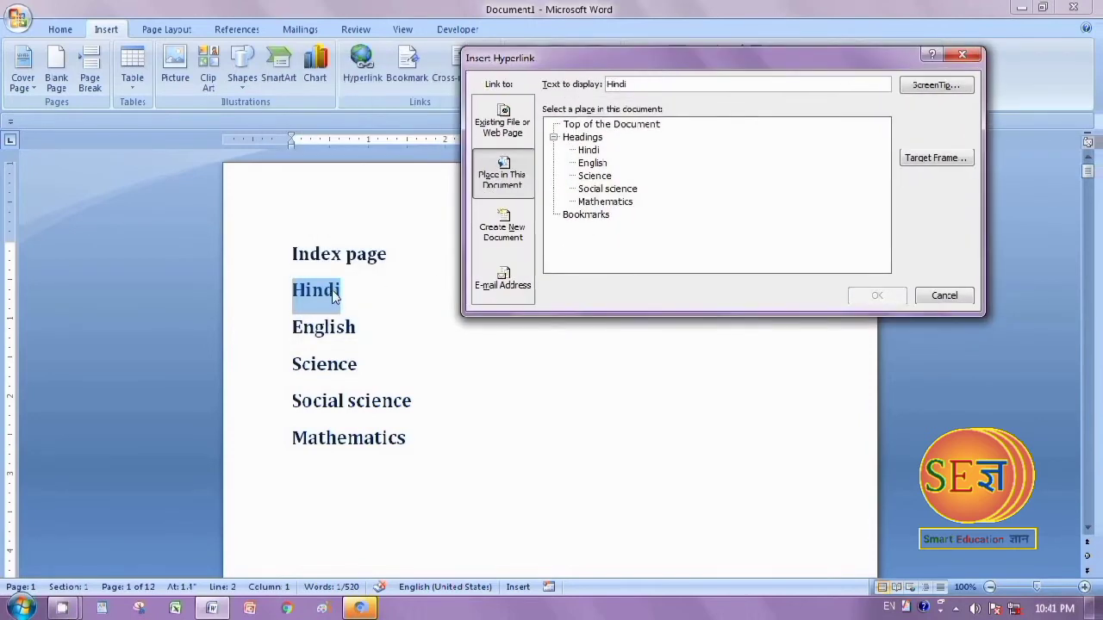
click(586, 150)
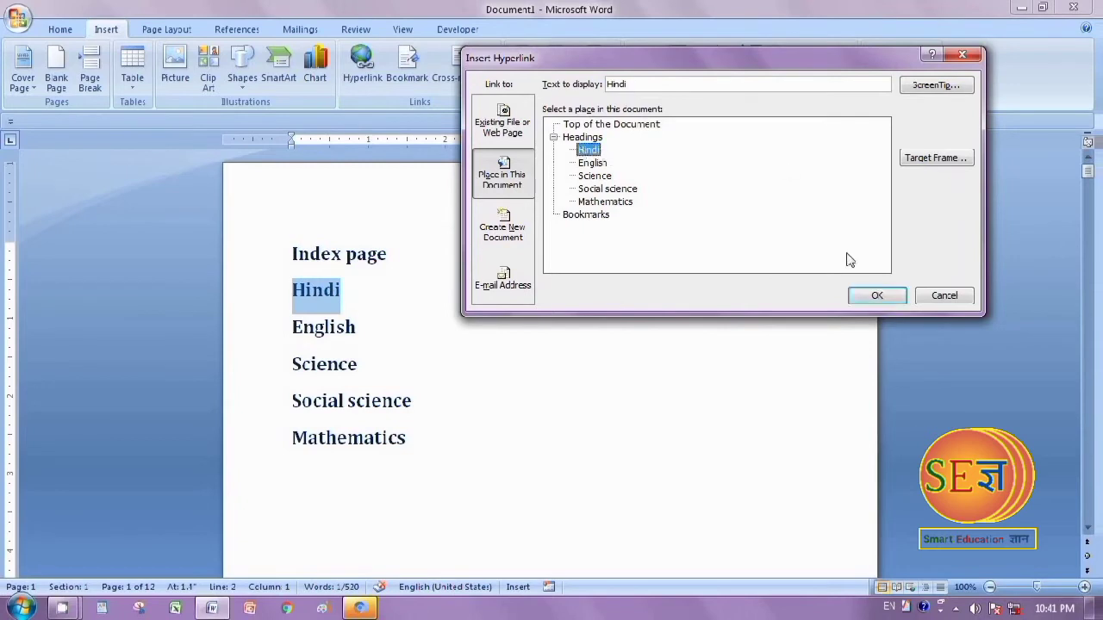
click(858, 295)
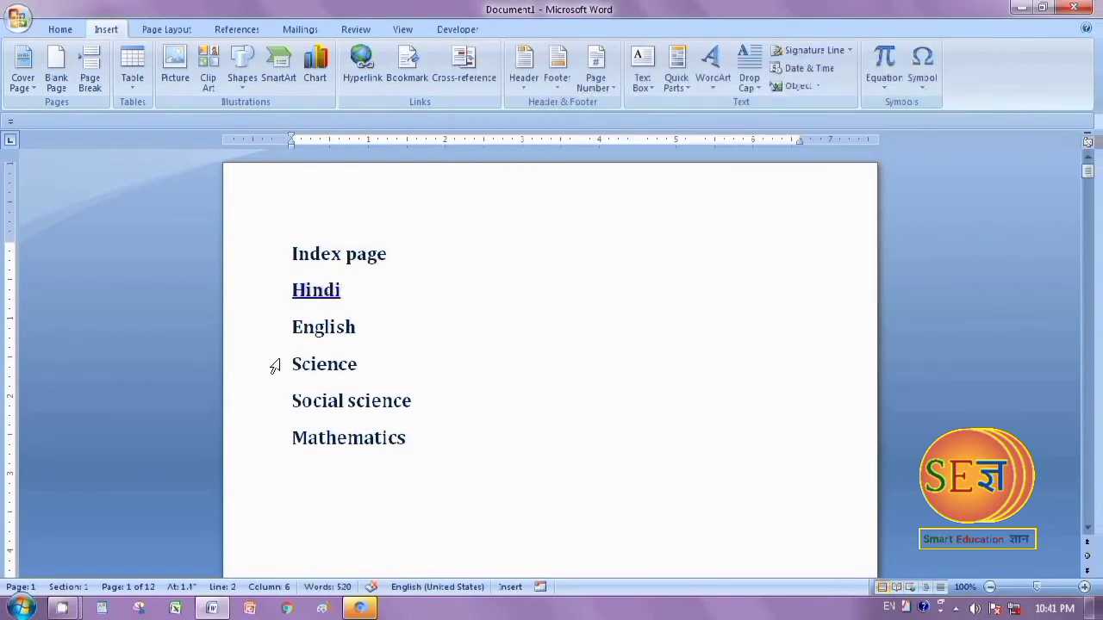
Hyperlink the "English" entry on the index page to the English heading in this document
drag(290, 324, 387, 344)
right_click(341, 335)
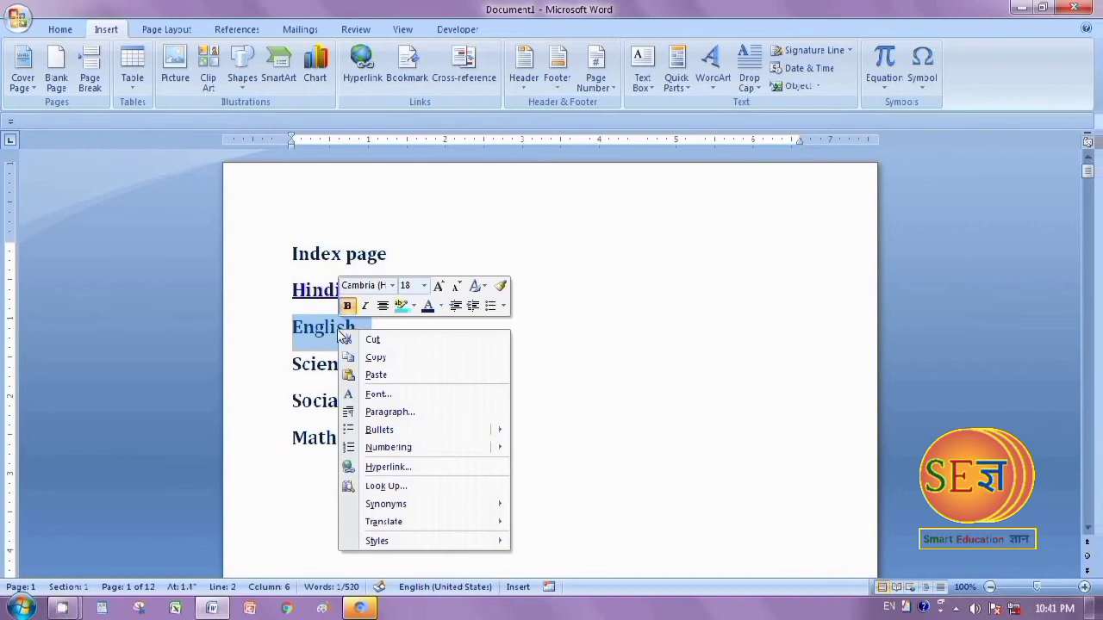
click(388, 467)
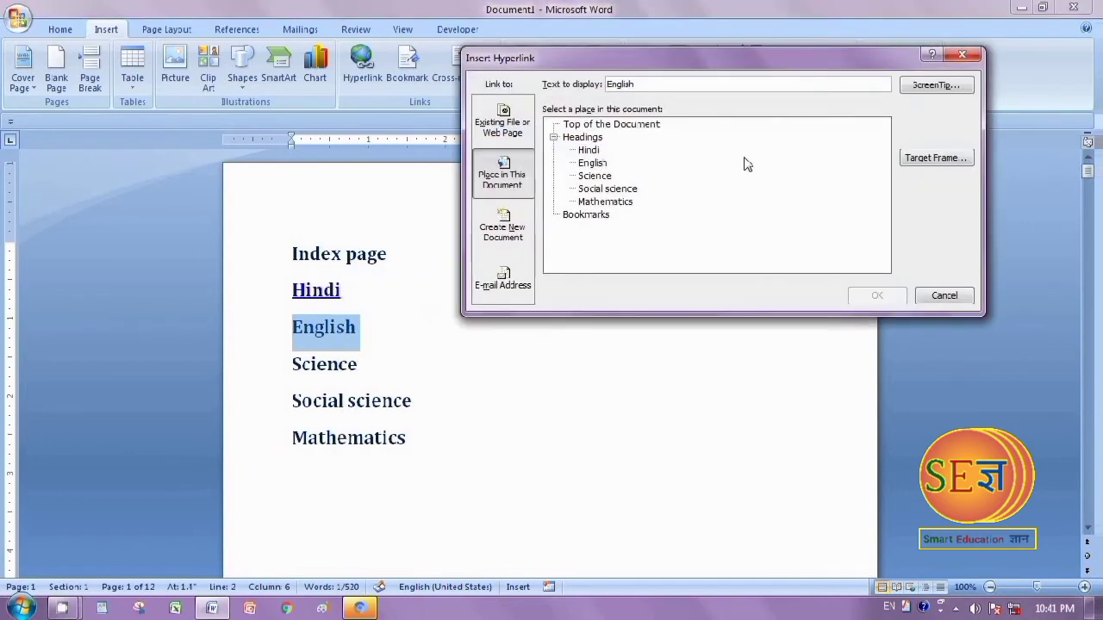
click(593, 166)
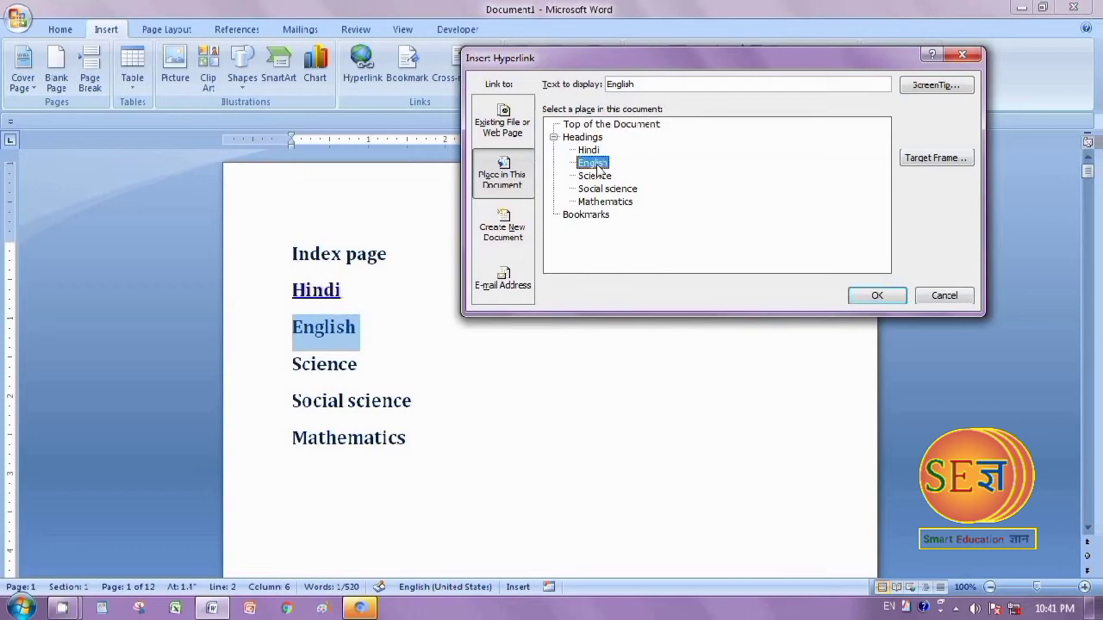
click(879, 295)
Hyperlink the "Science" entry on the index page to the Science heading in this document
double_click(332, 371)
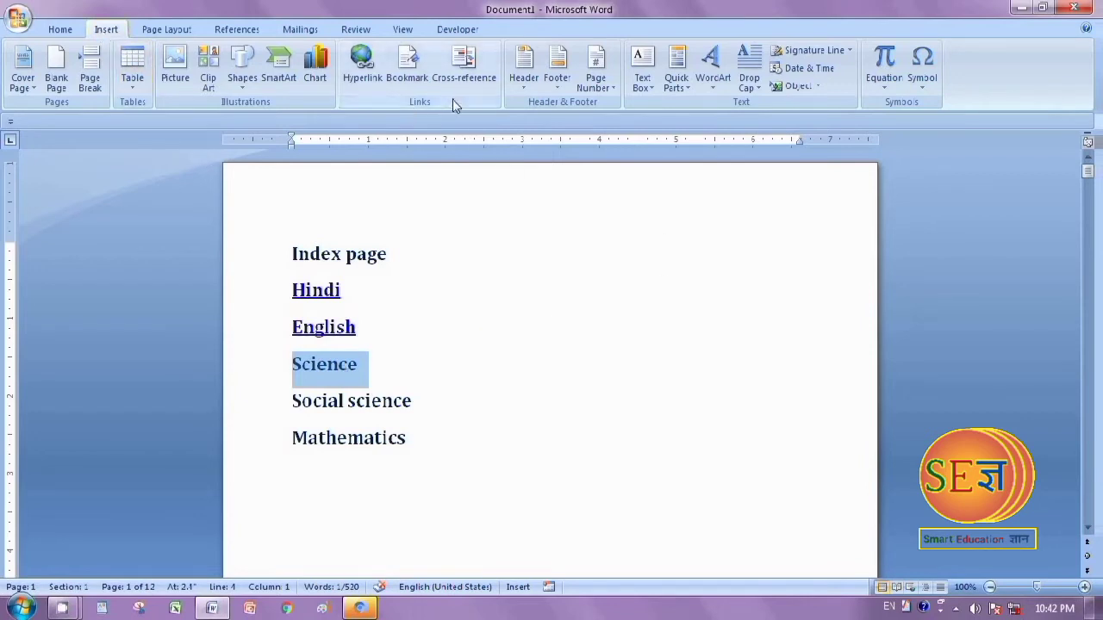
click(360, 65)
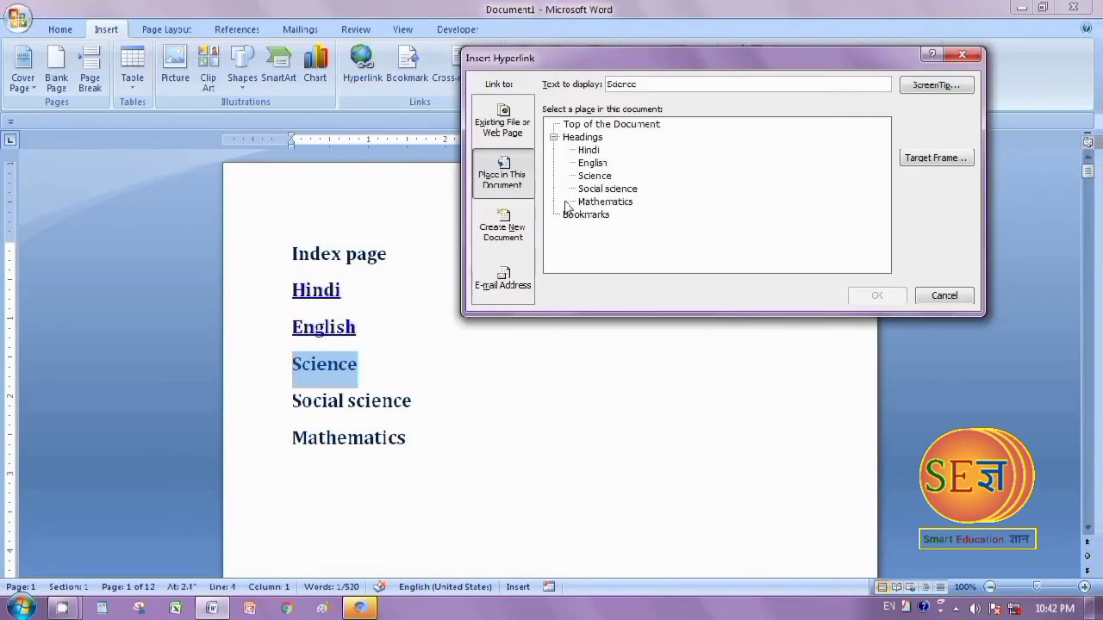
click(601, 176)
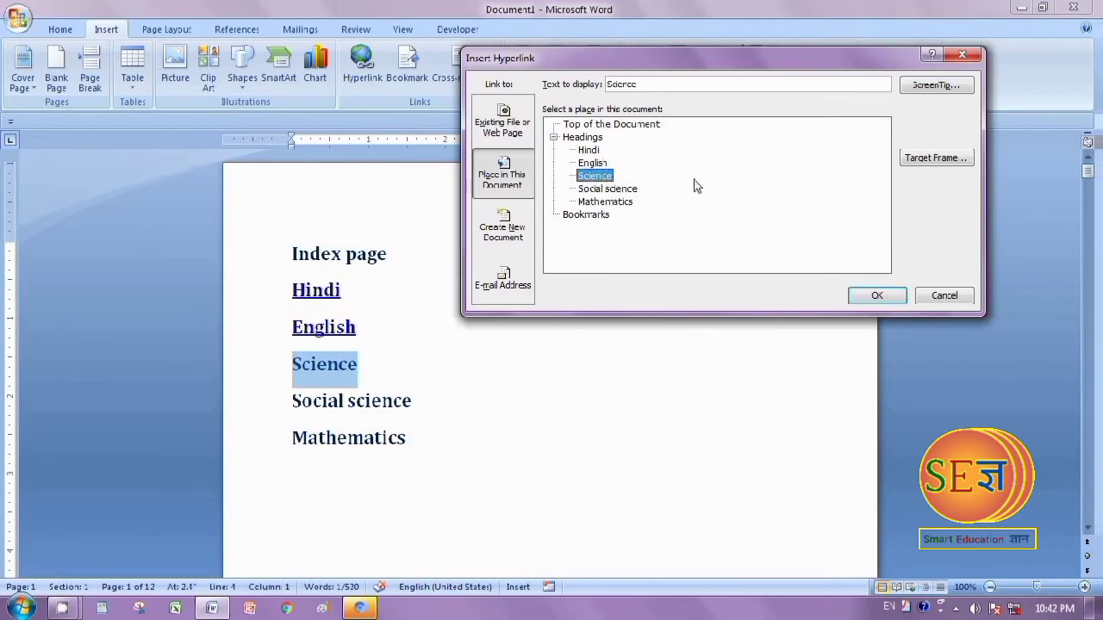
click(864, 297)
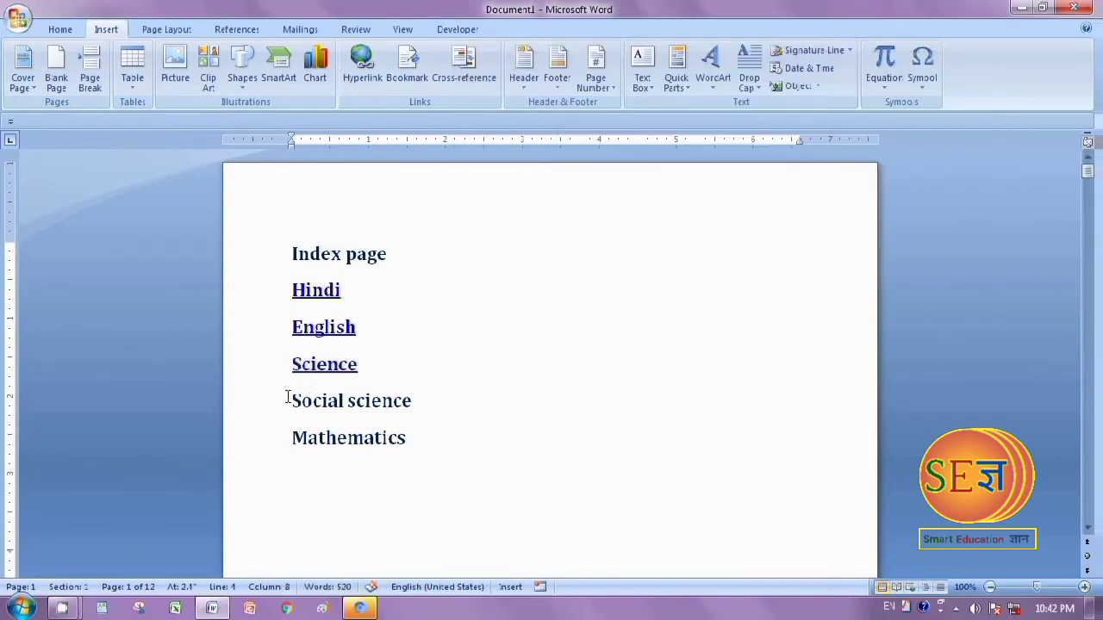
Hyperlink the "Social science" entry on the index page to the Social science heading in this document
drag(293, 401, 411, 415)
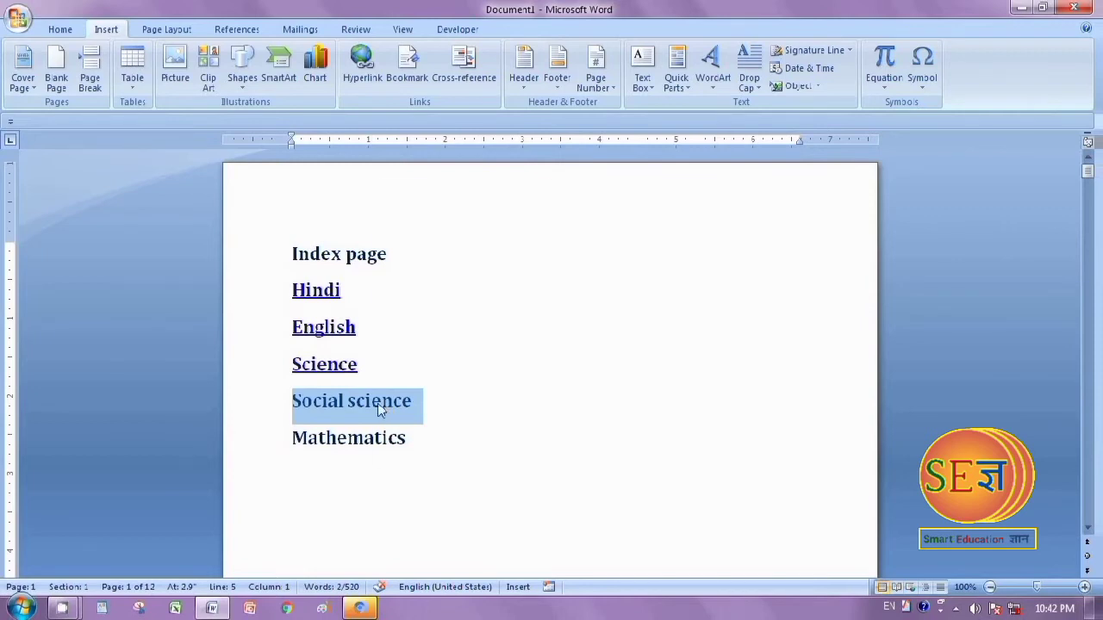
right_click(380, 411)
click(429, 320)
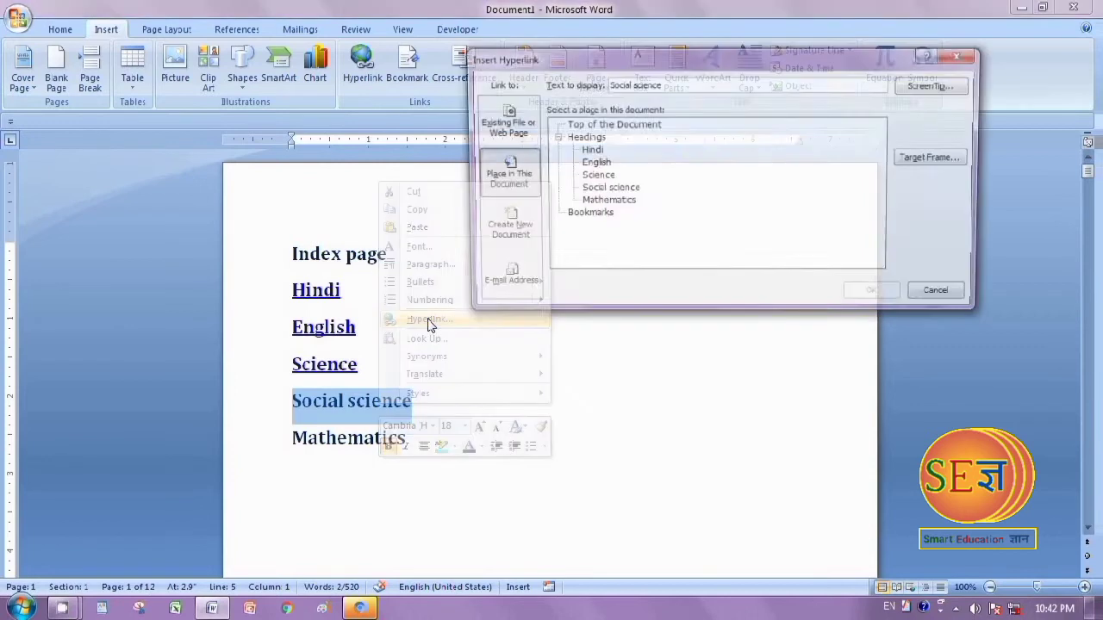
click(603, 188)
click(872, 296)
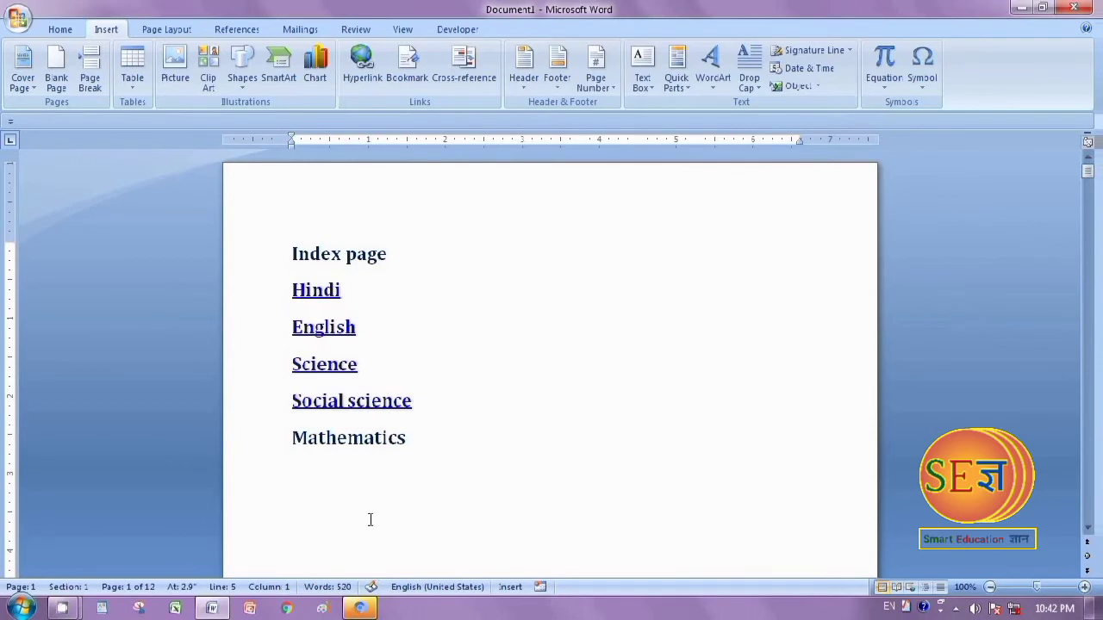
Hyperlink the "Mathematics" entry on the index page to the Mathematics heading in this document
drag(291, 438, 388, 437)
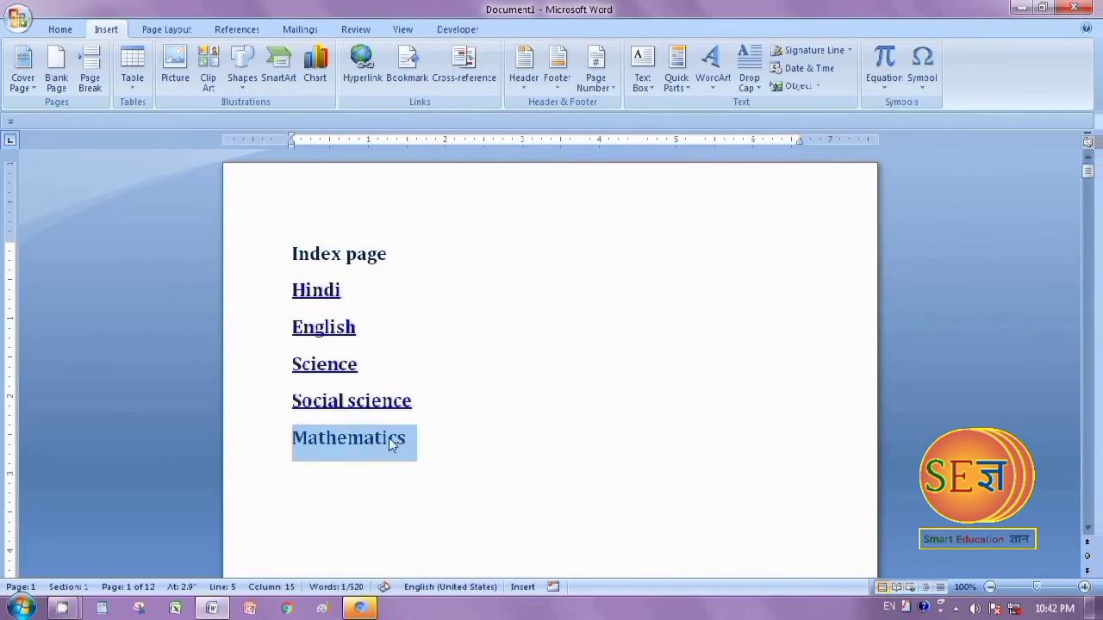
right_click(388, 438)
click(439, 351)
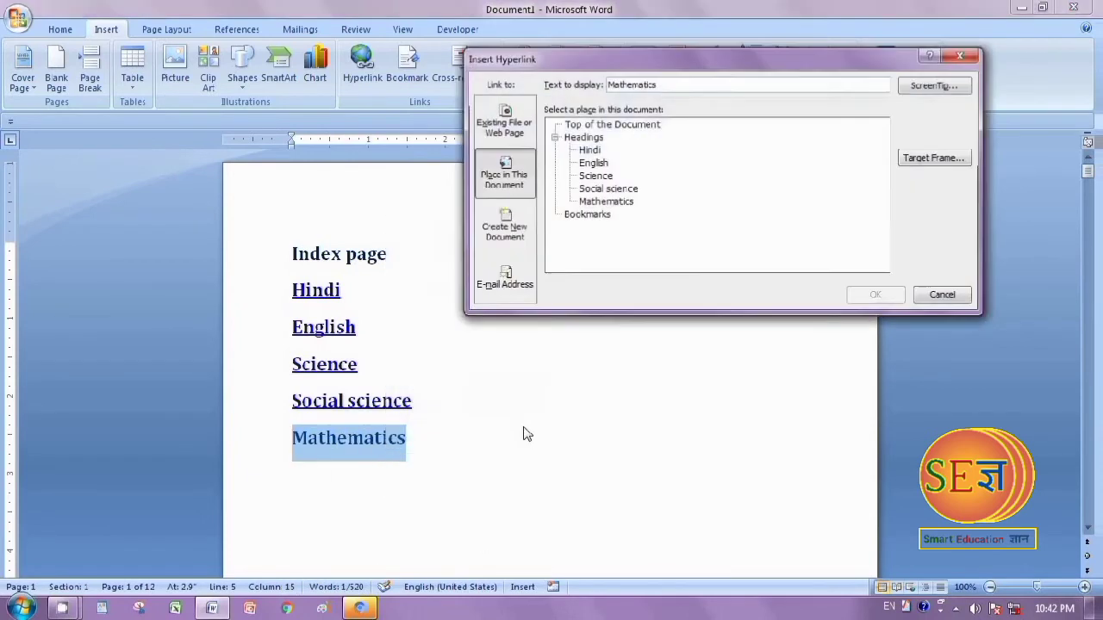
click(603, 202)
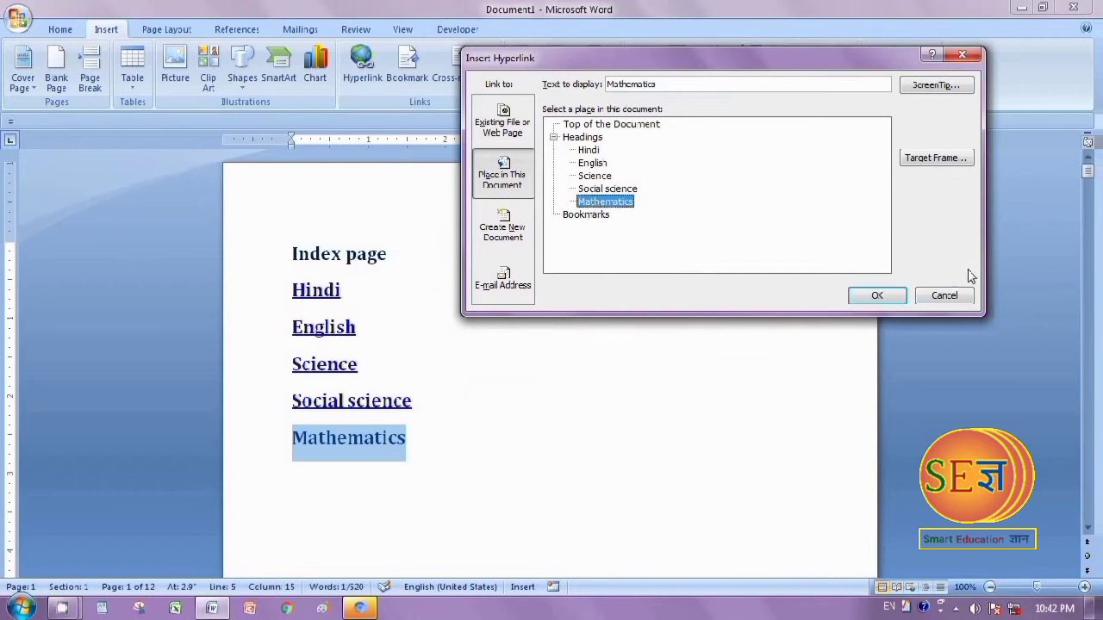
click(873, 295)
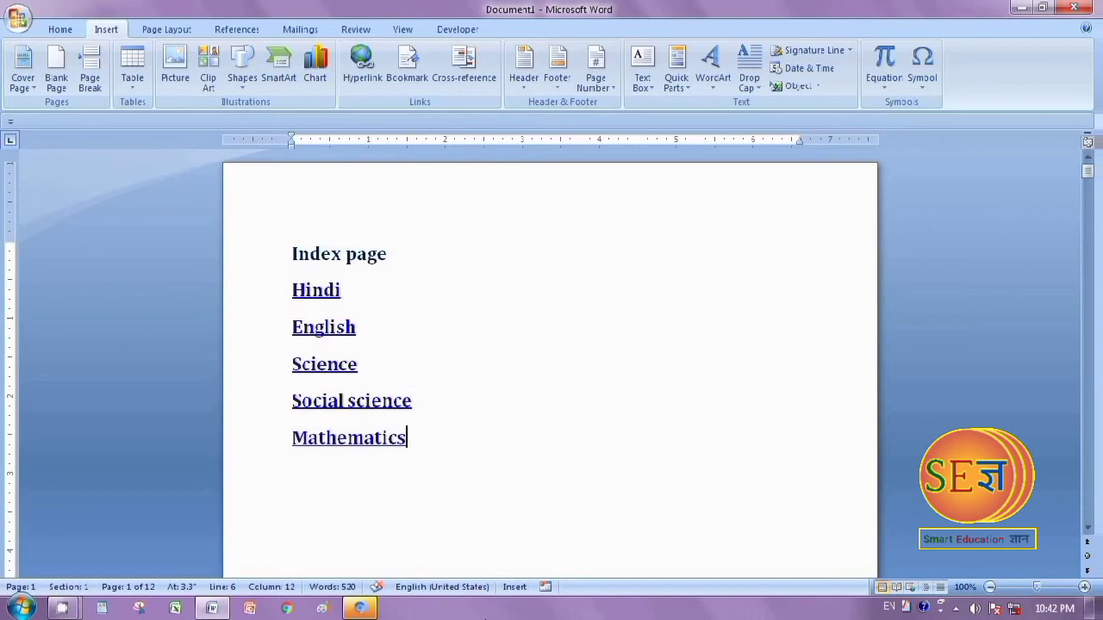
Look through the document from the index page down to the Mathematics subject page
scroll(485, 618, down, 14)
scroll(485, 617, up, 8)
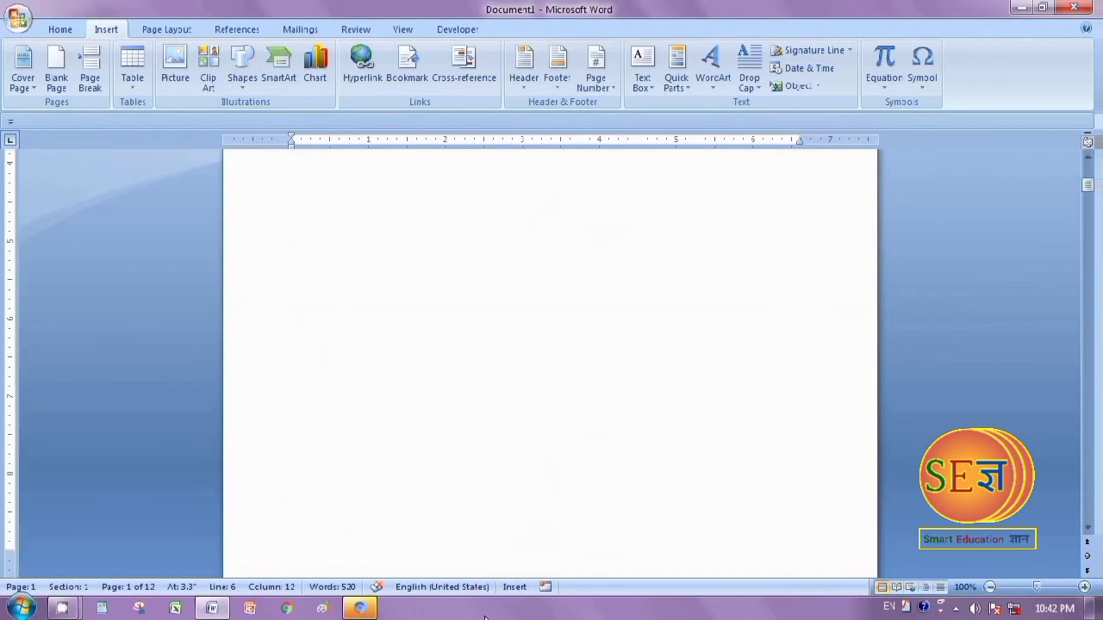
scroll(485, 617, up, 4)
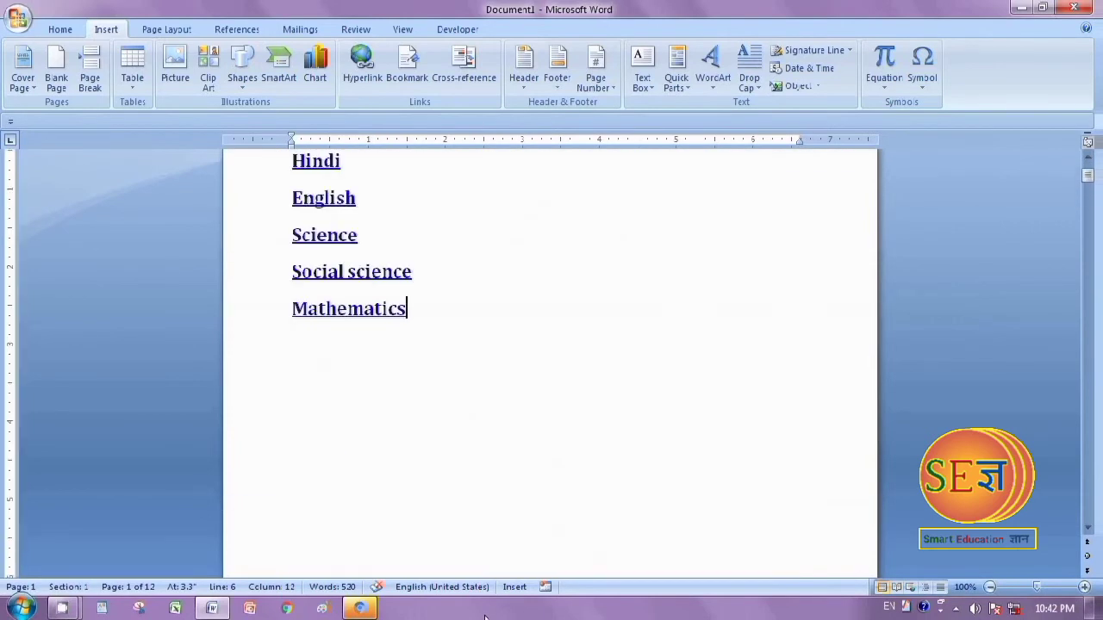
scroll(485, 618, down, 12)
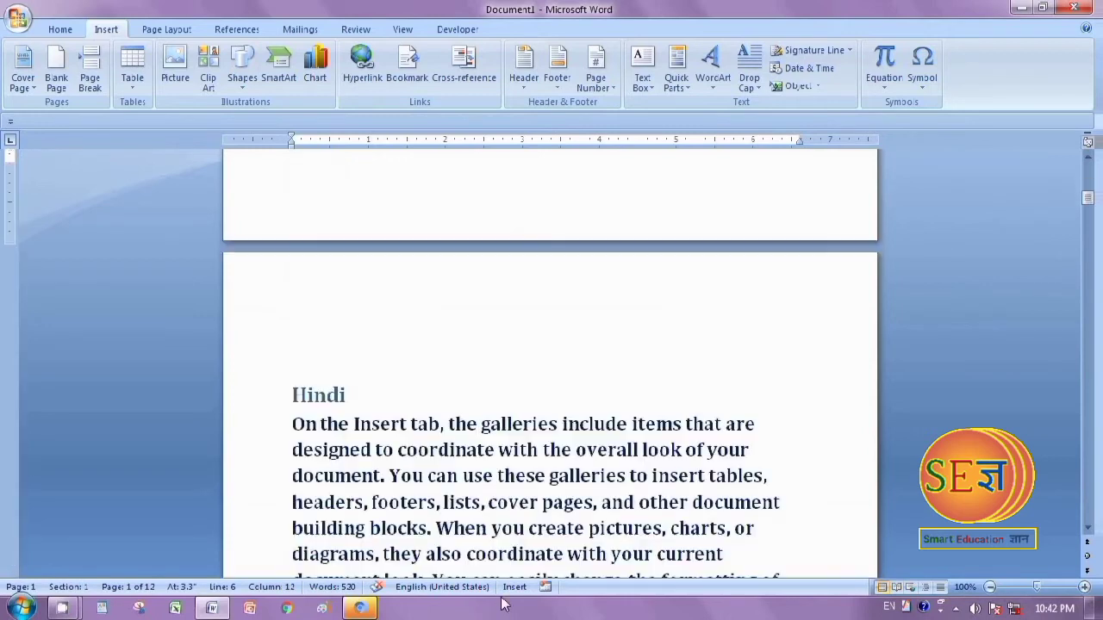
scroll(504, 606, down, 15)
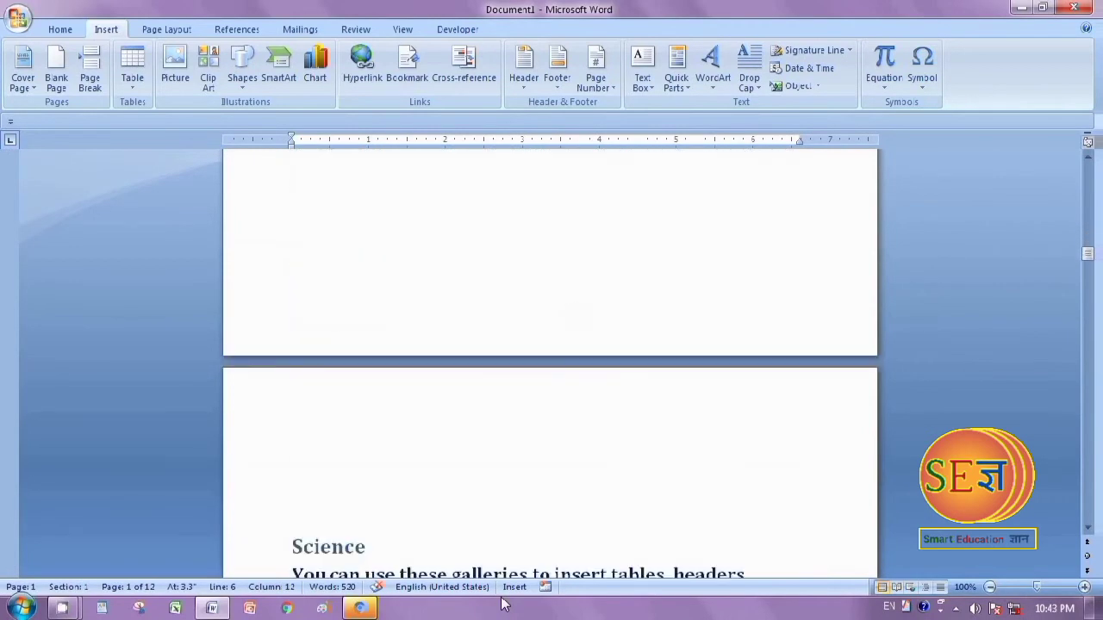
scroll(504, 606, down, 15)
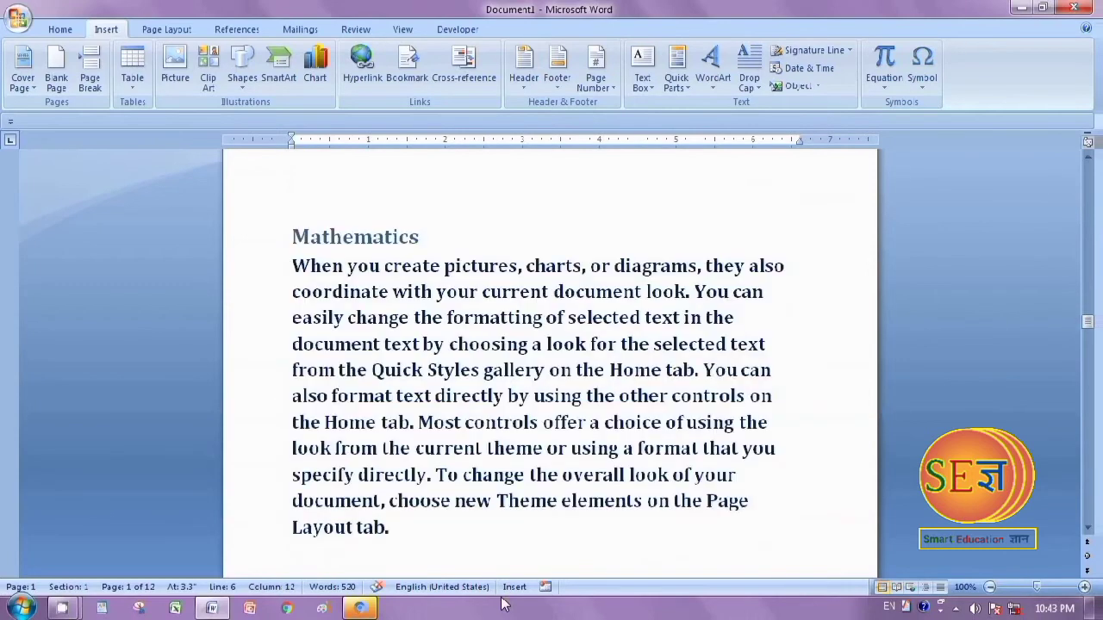
scroll(430, 316, up, 5)
scroll(485, 542, down, 4)
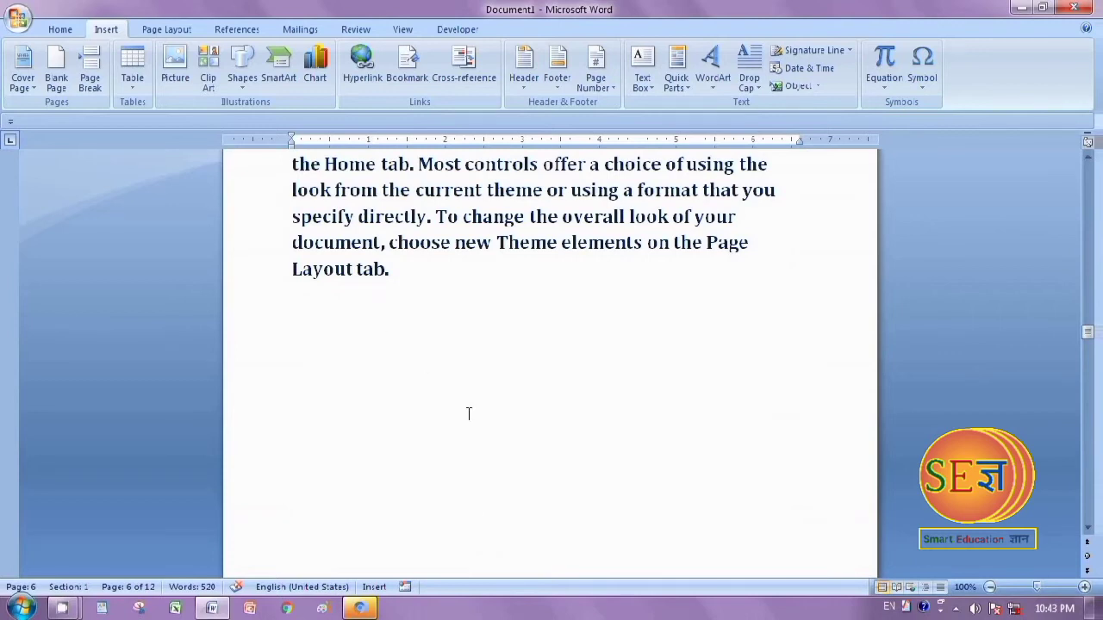
scroll(468, 414, up, 5)
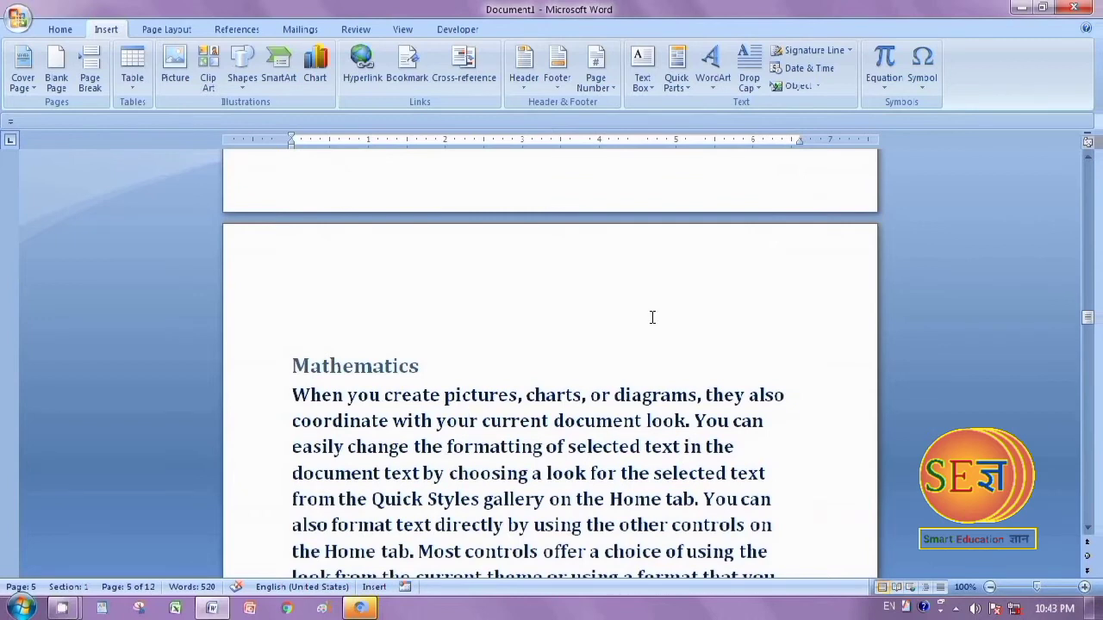
Hyperlink the closing word "tab." on the Mathematics page to Top of the Document
scroll(652, 318, down, 3)
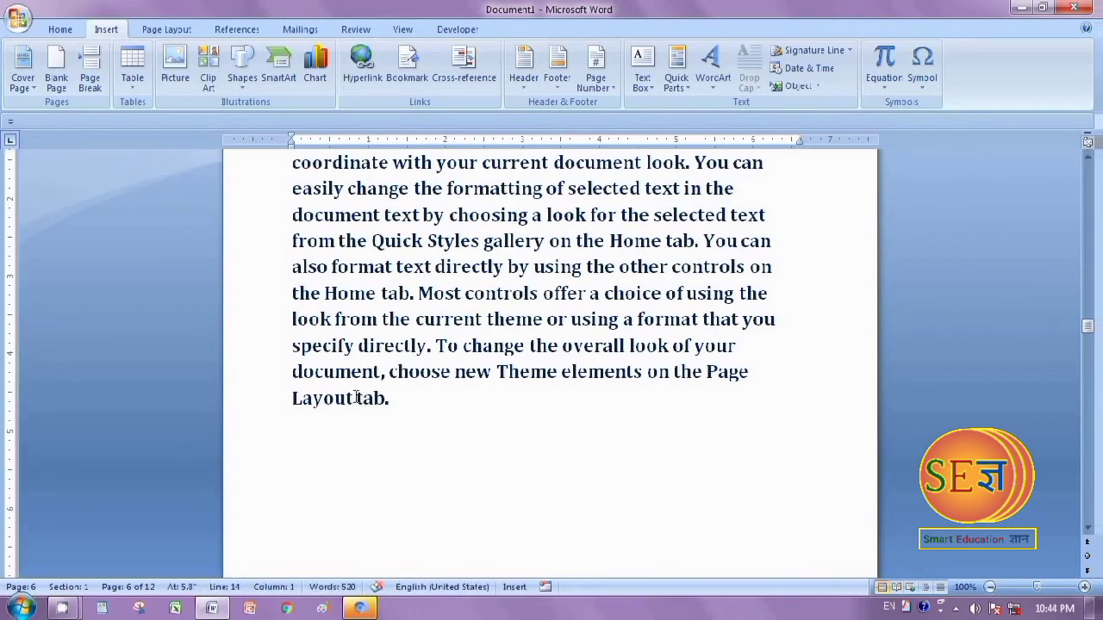
drag(356, 398, 392, 401)
right_click(375, 403)
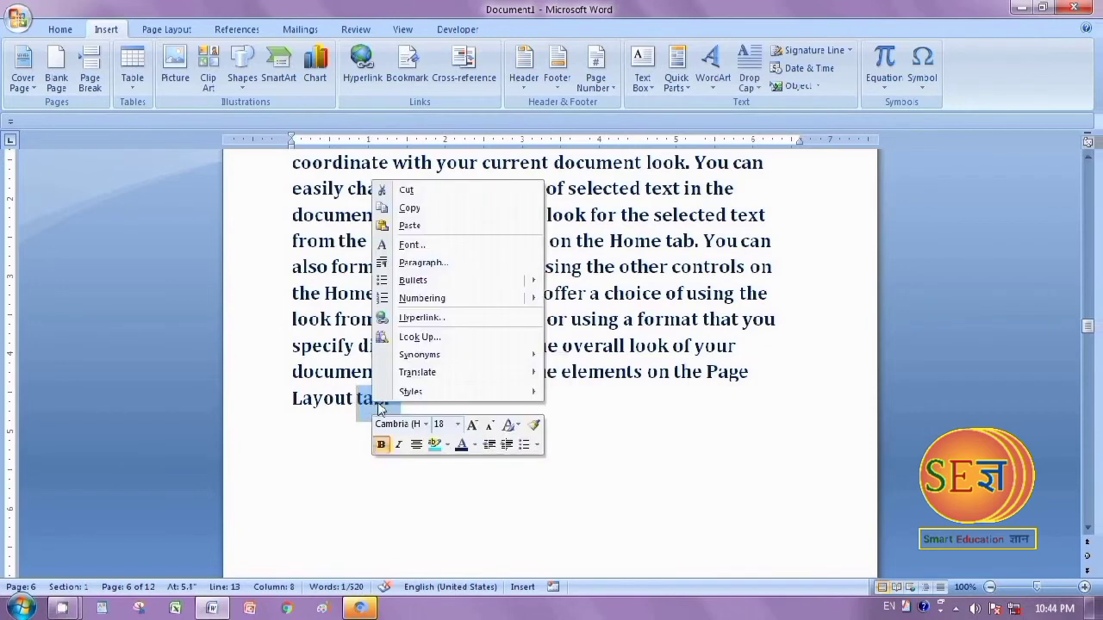
click(420, 318)
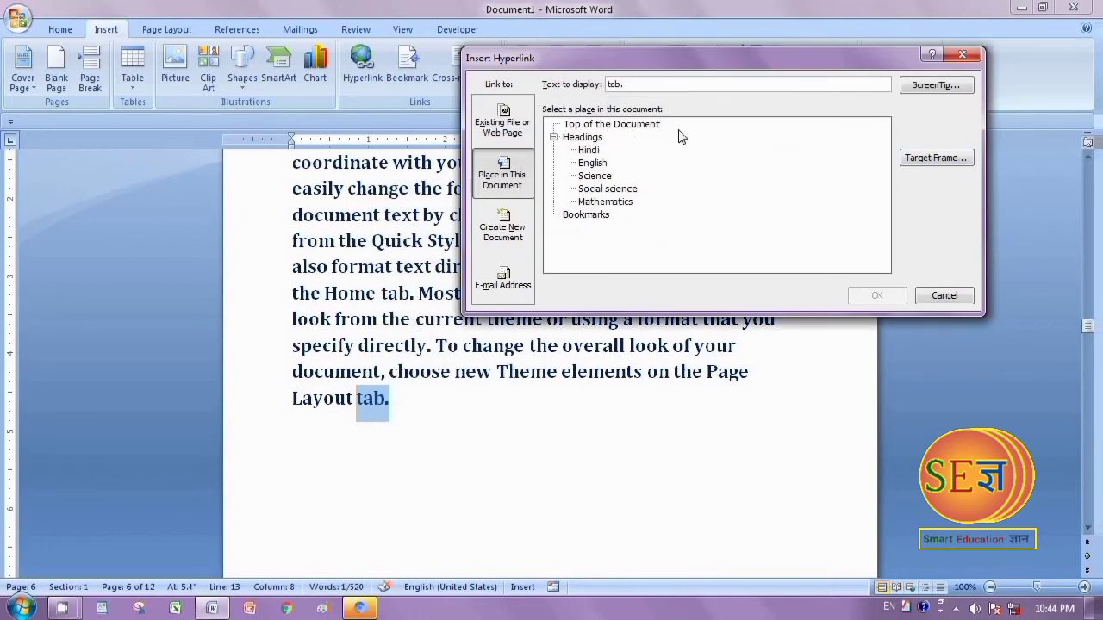
click(619, 129)
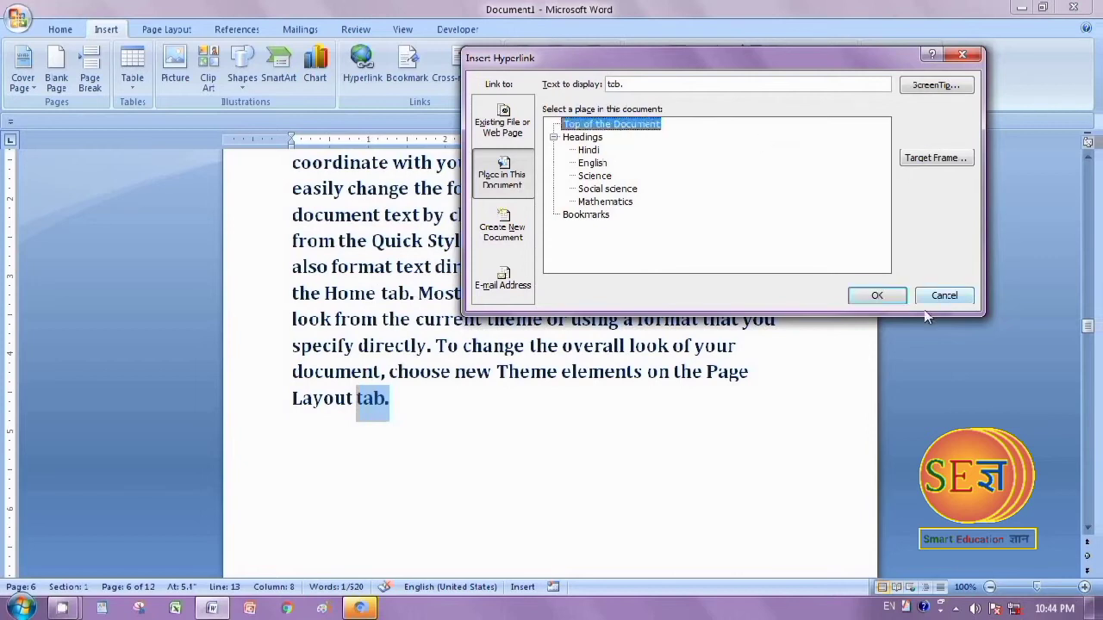
click(875, 295)
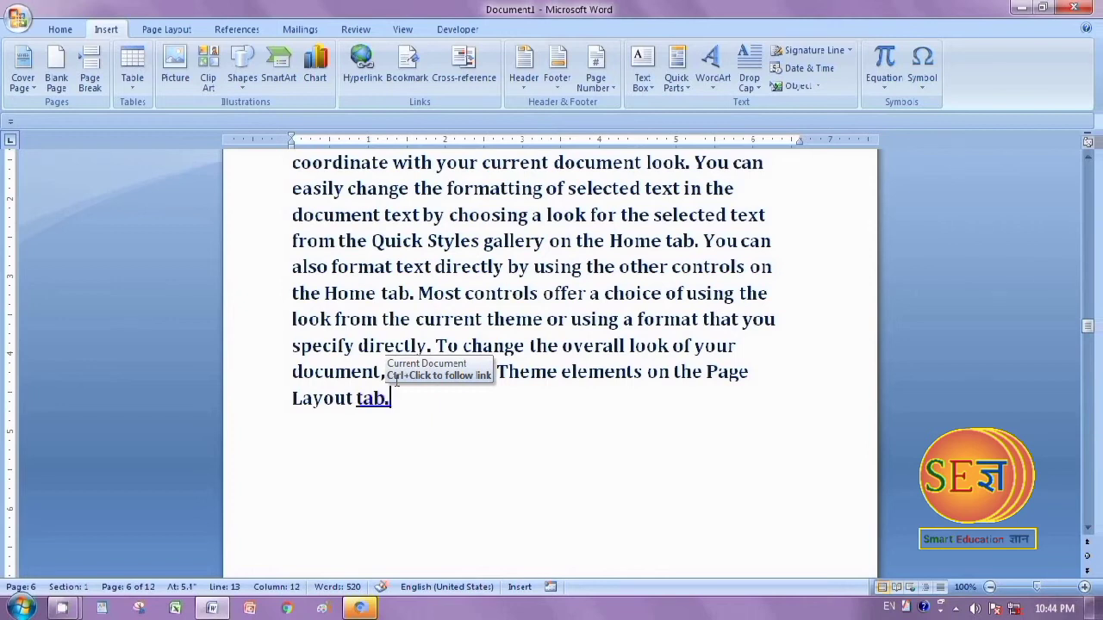
Hyperlink the closing word "blocks." on the Social science page to Top of the Document
scroll(836, 597, up, 3)
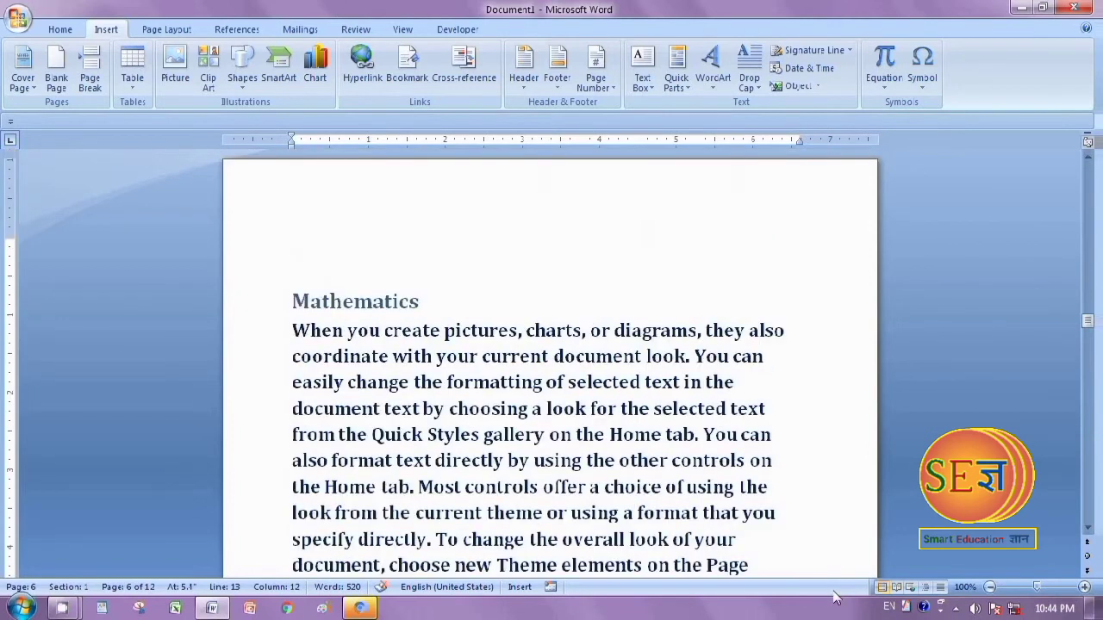
scroll(834, 597, up, 8)
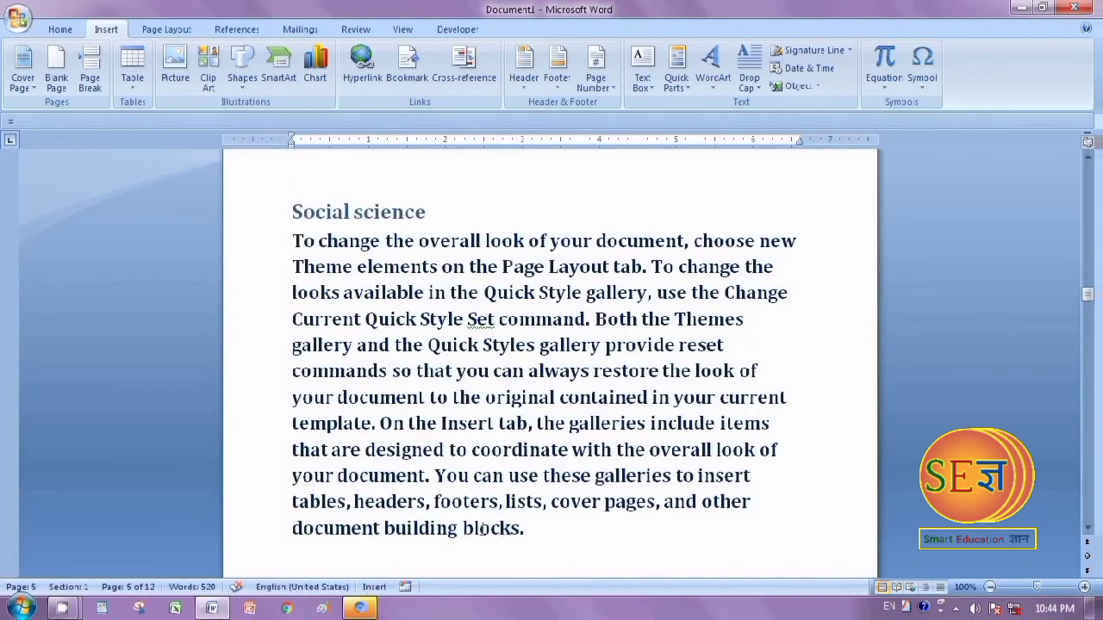
drag(462, 527, 529, 539)
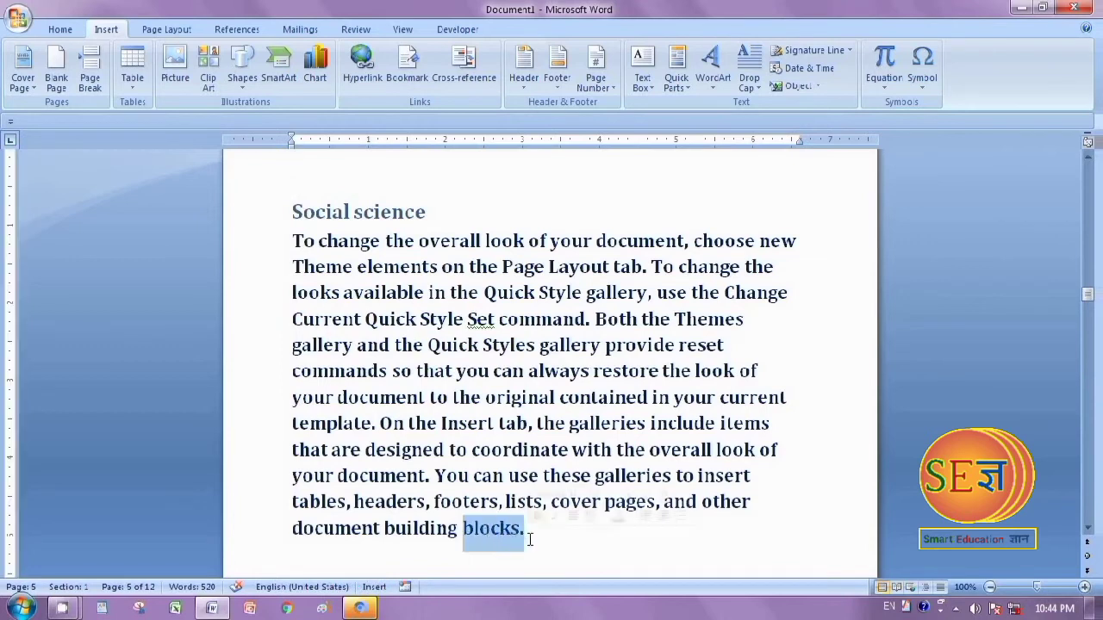
right_click(503, 529)
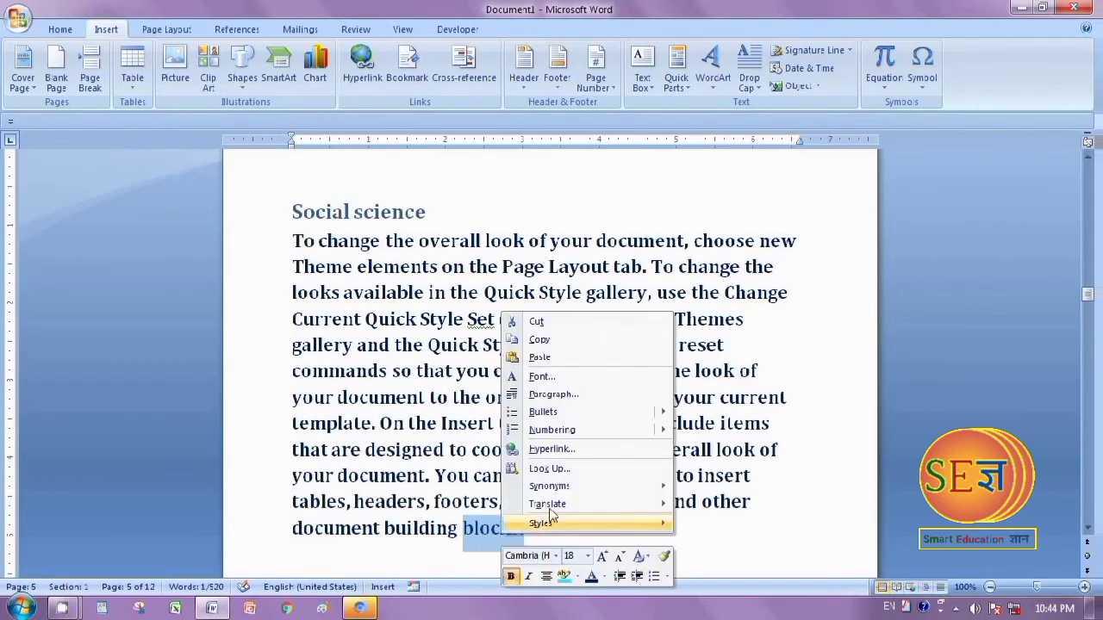
click(545, 451)
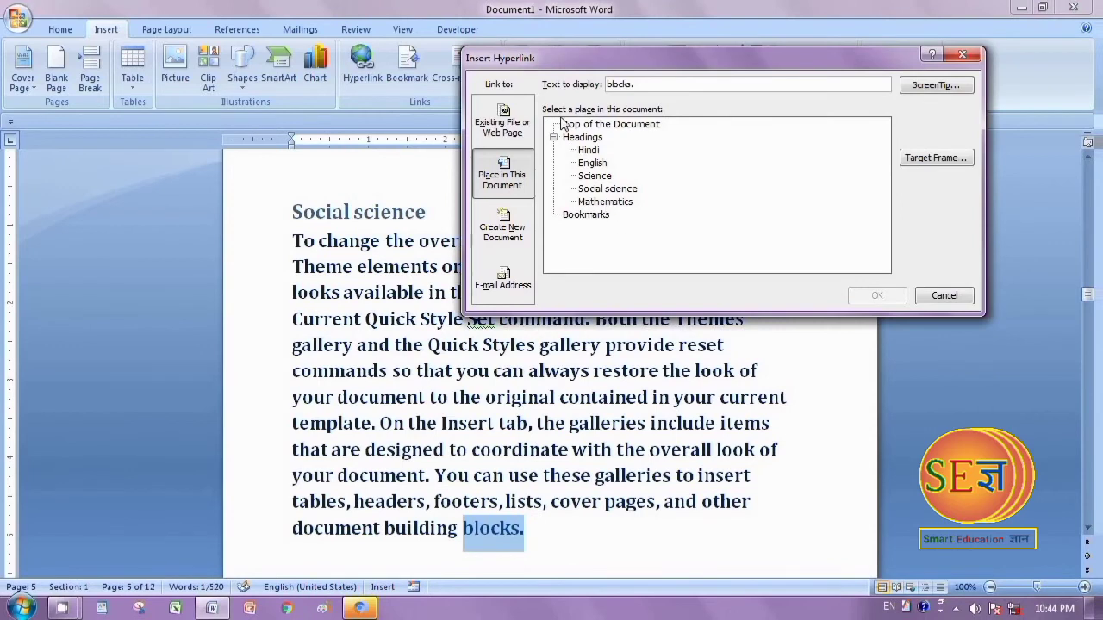
click(614, 125)
click(894, 301)
Hyperlink the closing word "directly." on the Science page to Top of the Document
scroll(560, 529, up, 10)
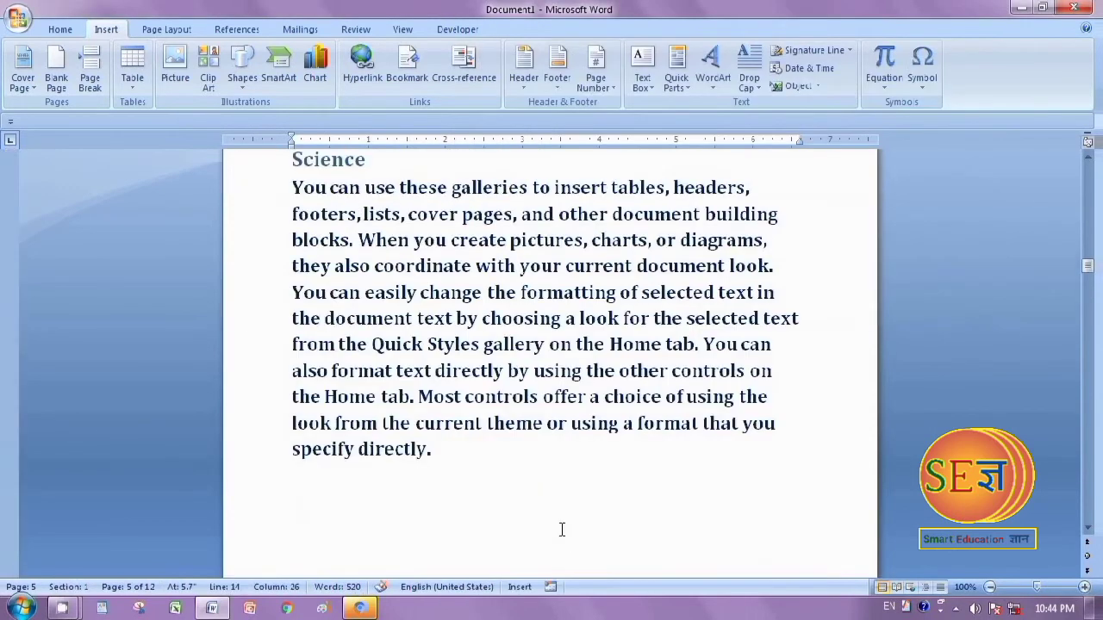
scroll(561, 529, up, 2)
scroll(448, 529, down, 4)
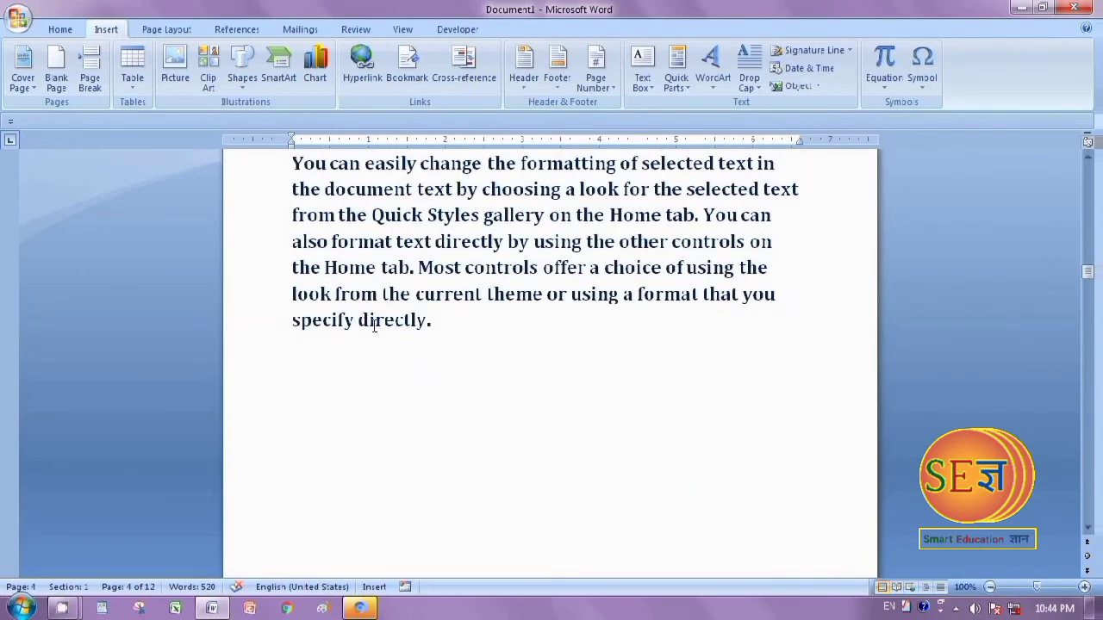
drag(358, 321, 445, 330)
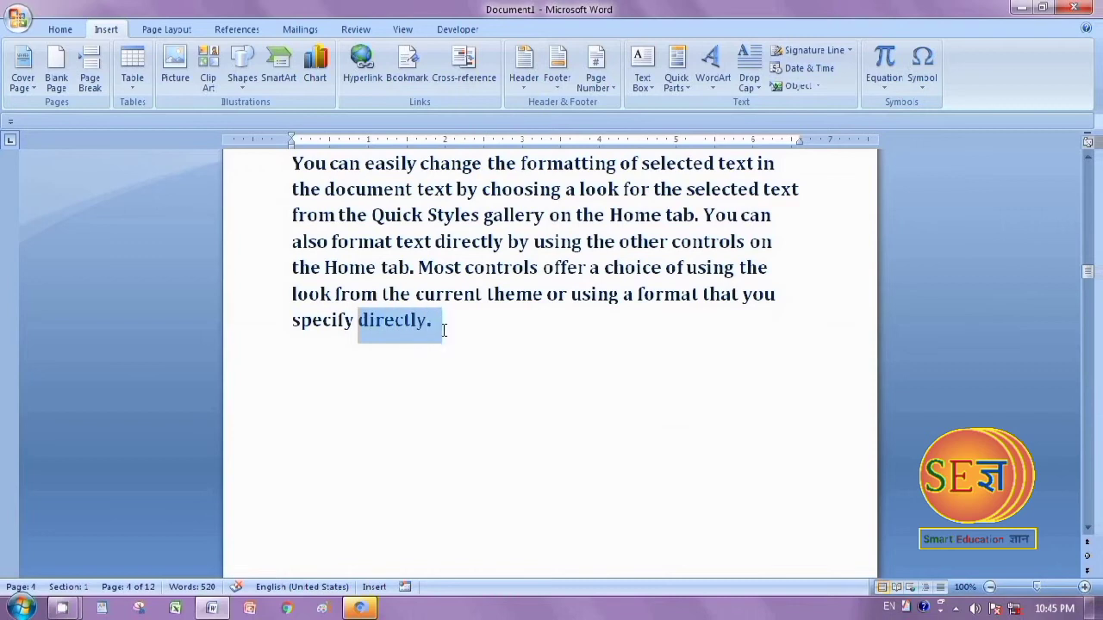
right_click(402, 322)
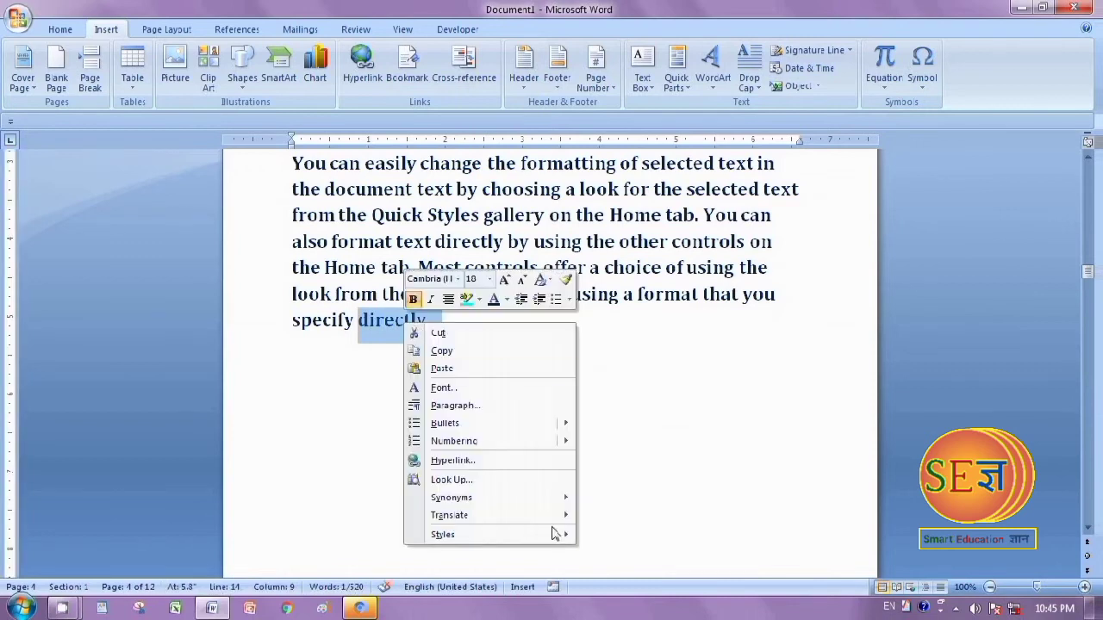
click(457, 463)
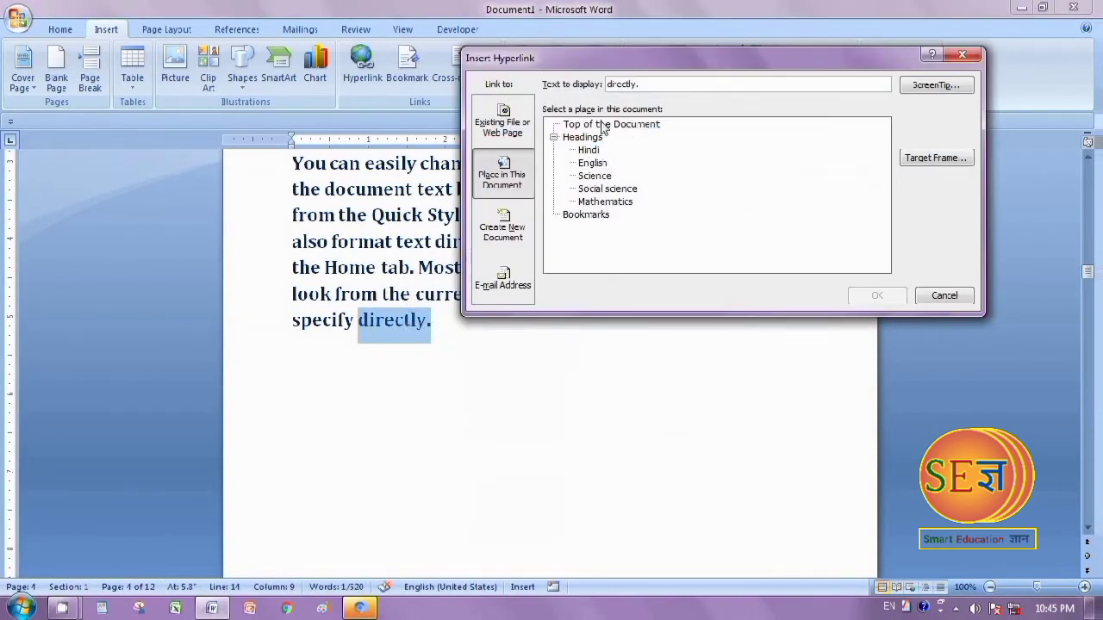
click(640, 125)
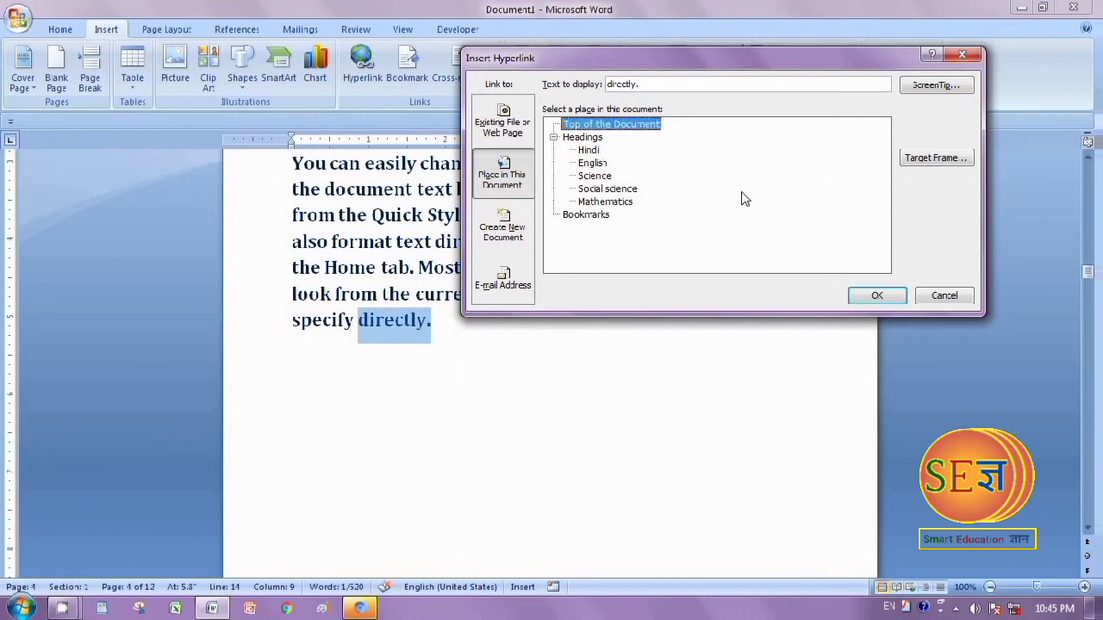
click(876, 296)
Hyperlink the closing word "document." on the English page to Top of the Document
scroll(552, 362, up, 7)
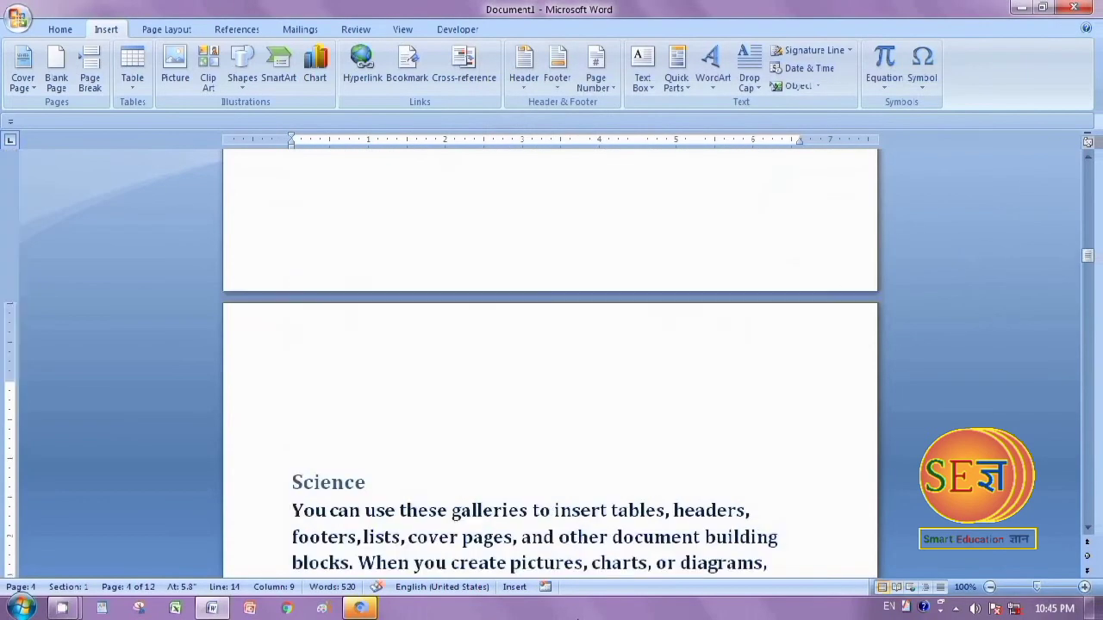
scroll(525, 564, up, 4)
drag(338, 451, 433, 460)
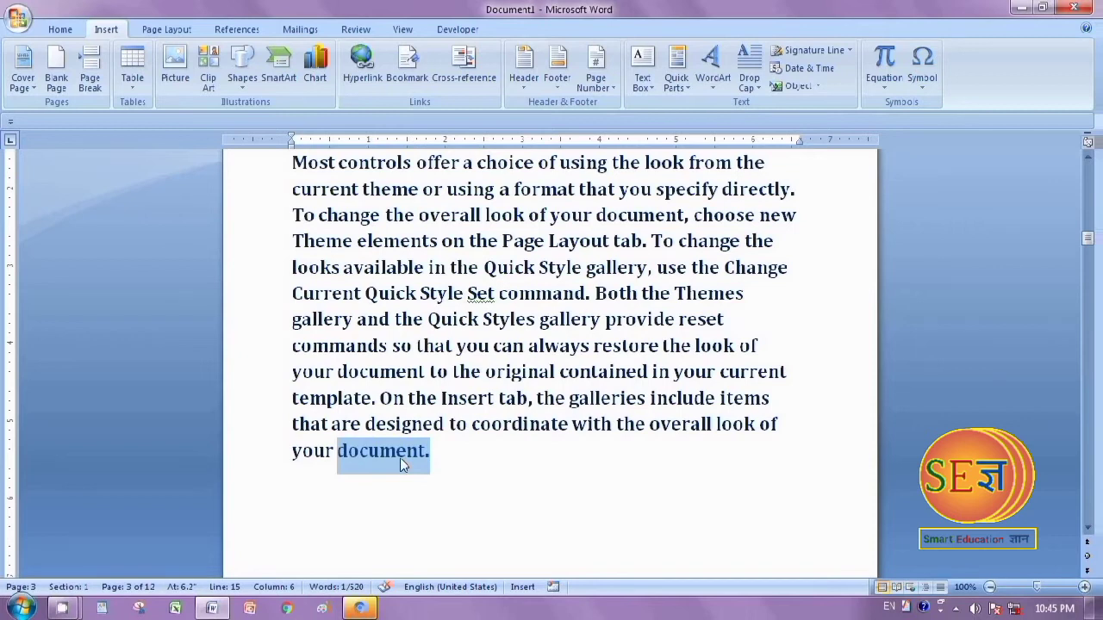
right_click(393, 455)
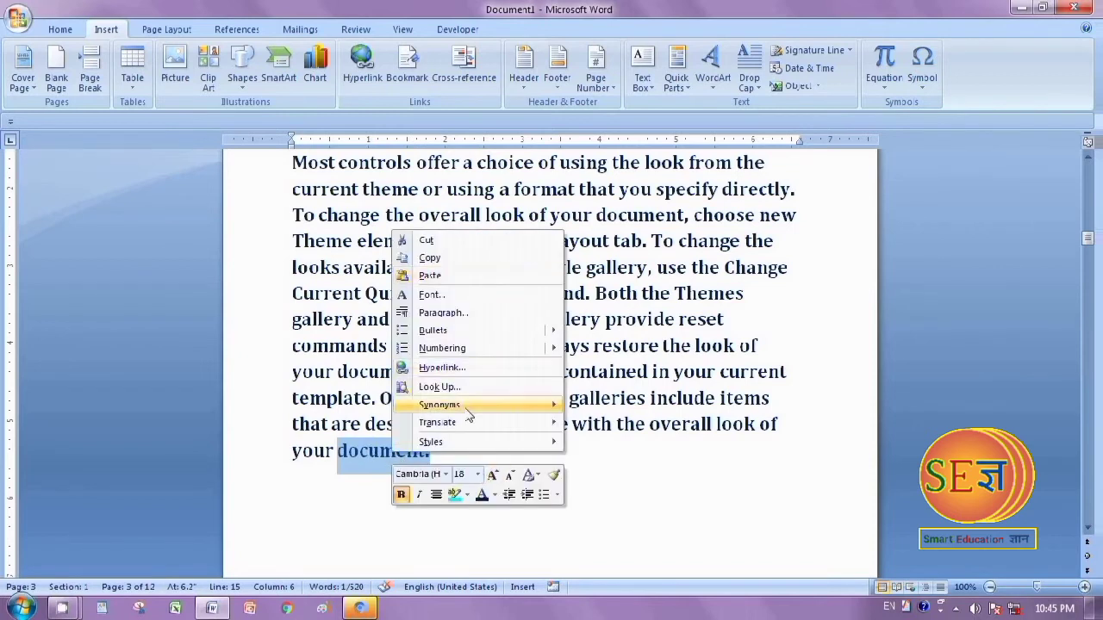
click(441, 367)
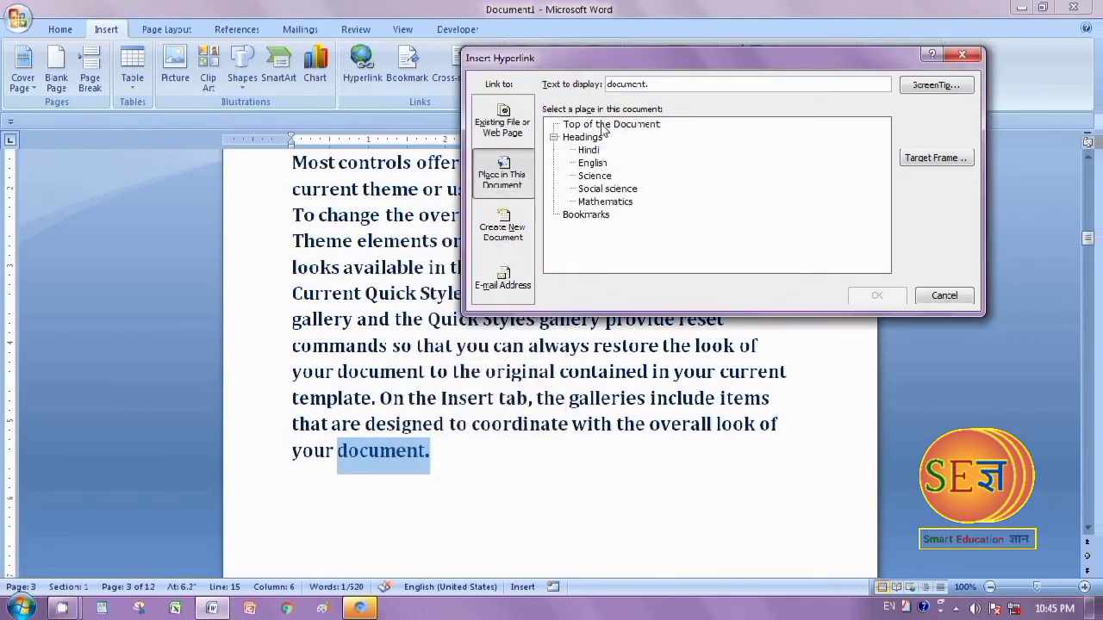
click(605, 125)
click(896, 297)
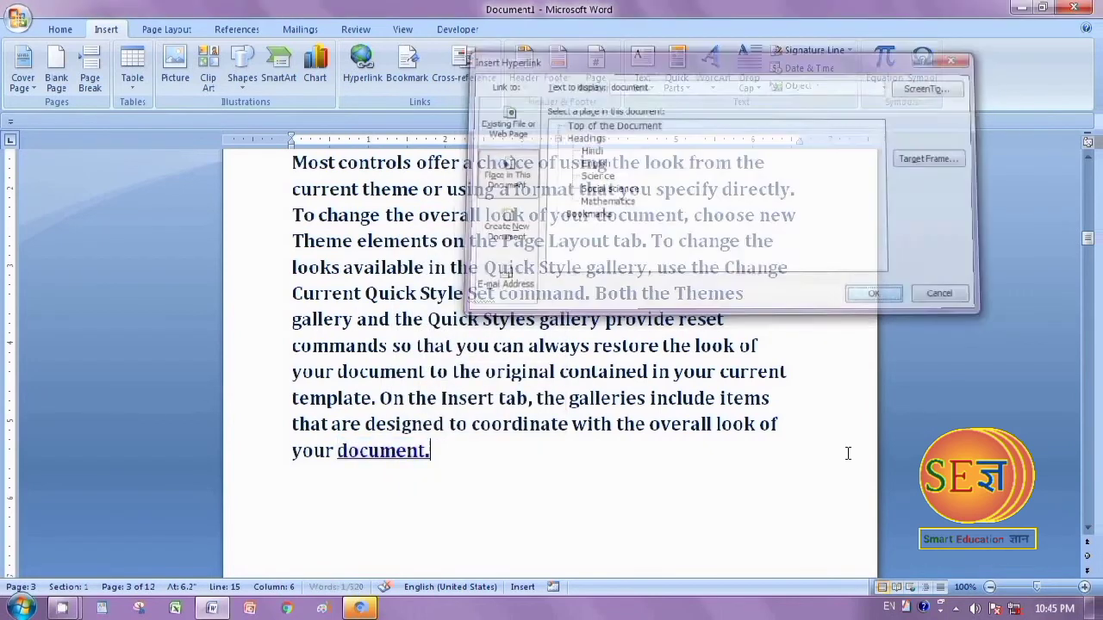
Hyperlink the closing word "tab." on the Hindi page to Top of the Document
scroll(848, 453, up, 8)
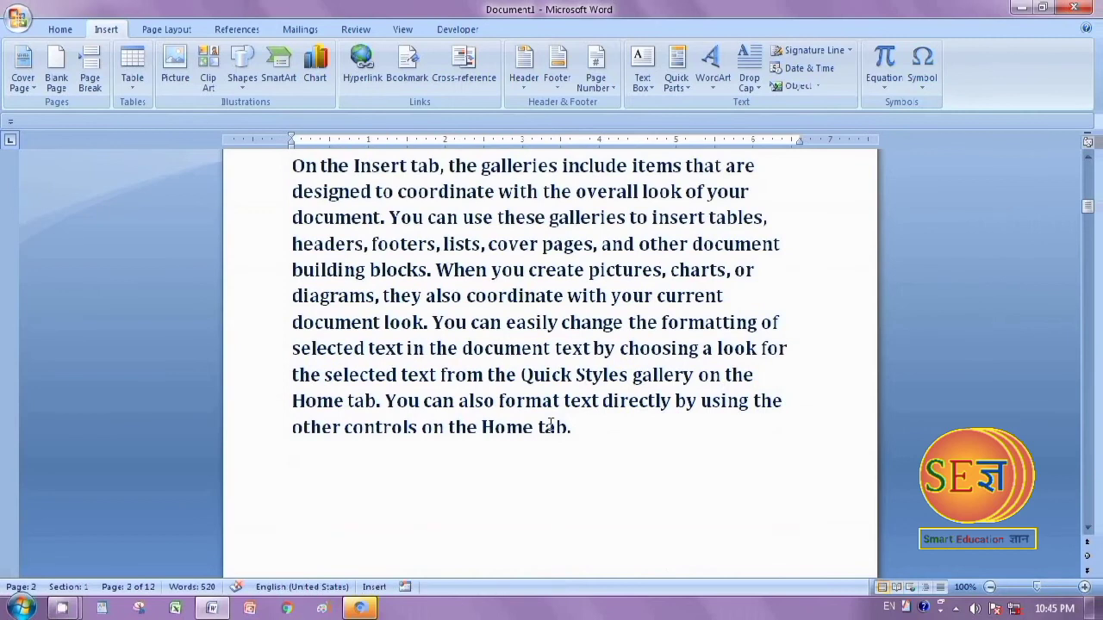
drag(538, 428, 585, 429)
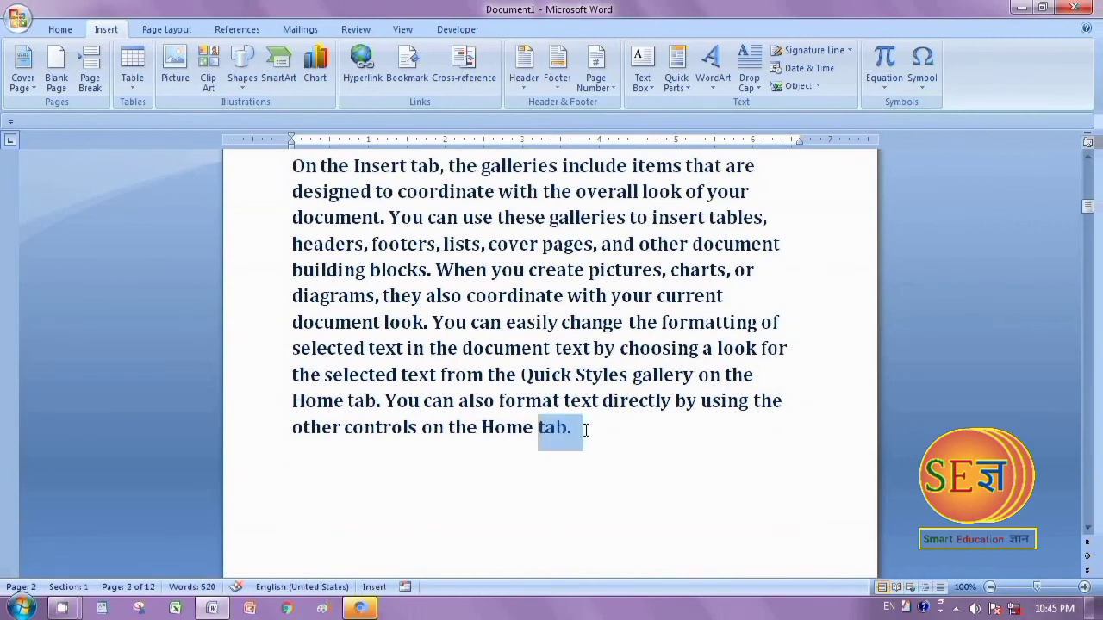
right_click(564, 429)
click(623, 342)
click(613, 124)
click(891, 291)
Follow the Hindi link on the index page and return to the index through the closing word "tab."
scroll(827, 543, up, 5)
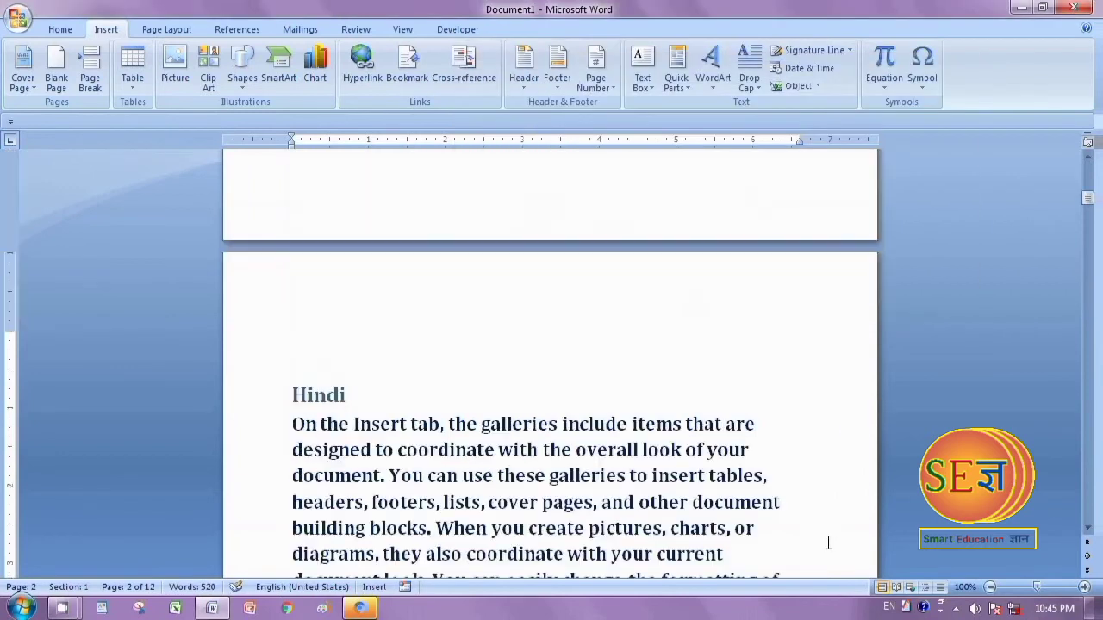
scroll(827, 543, up, 5)
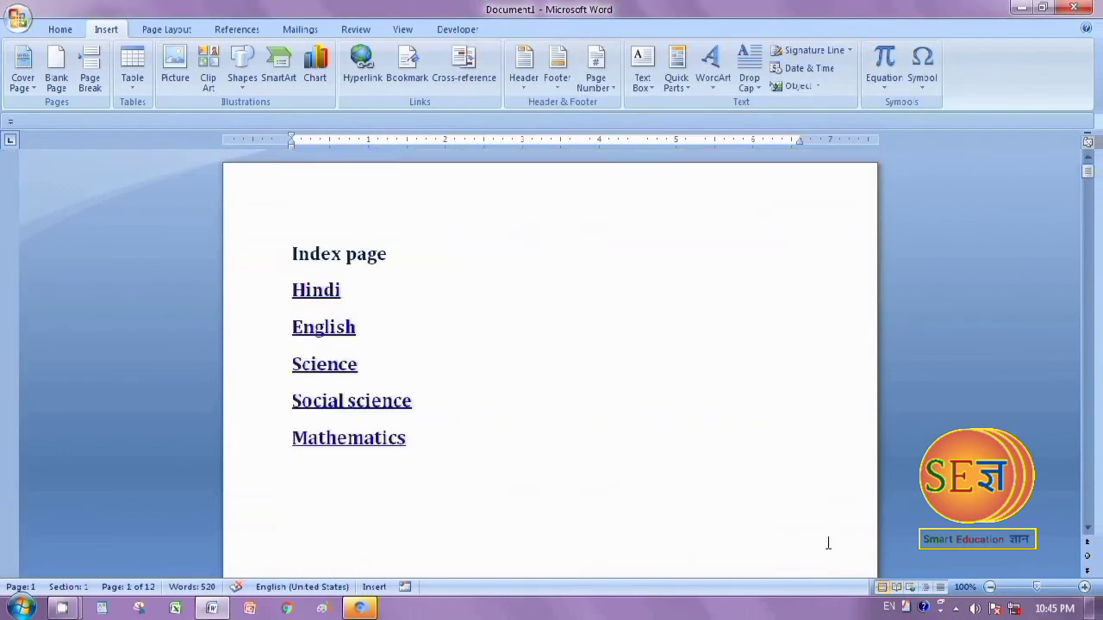
scroll(827, 543, down, 10)
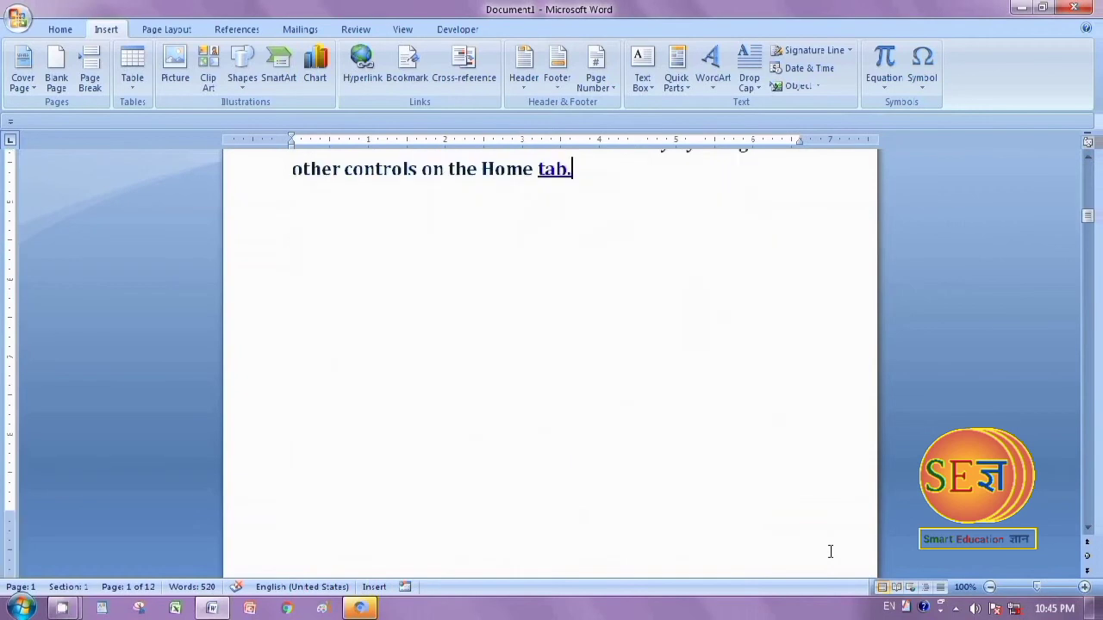
scroll(831, 551, up, 10)
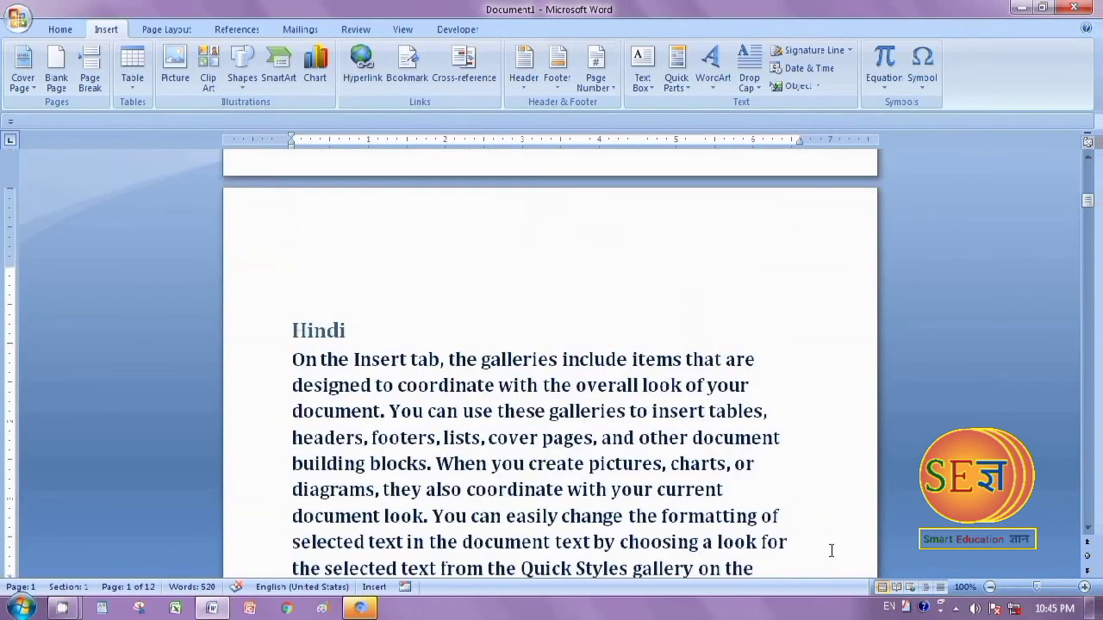
scroll(830, 552, up, 5)
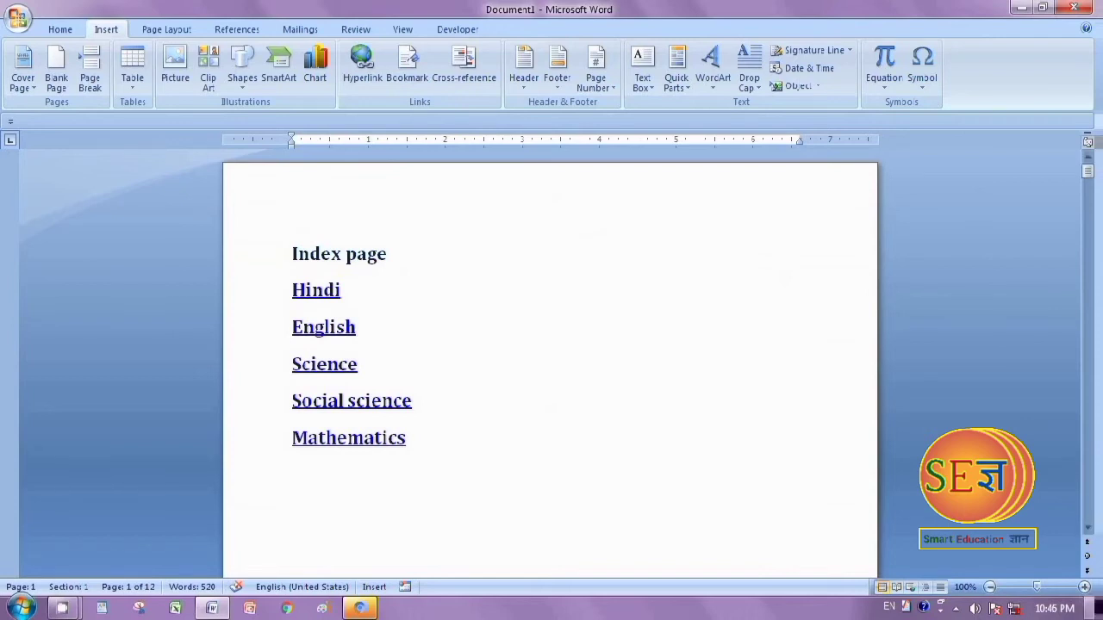
scroll(543, 468, down, 5)
scroll(542, 467, up, 5)
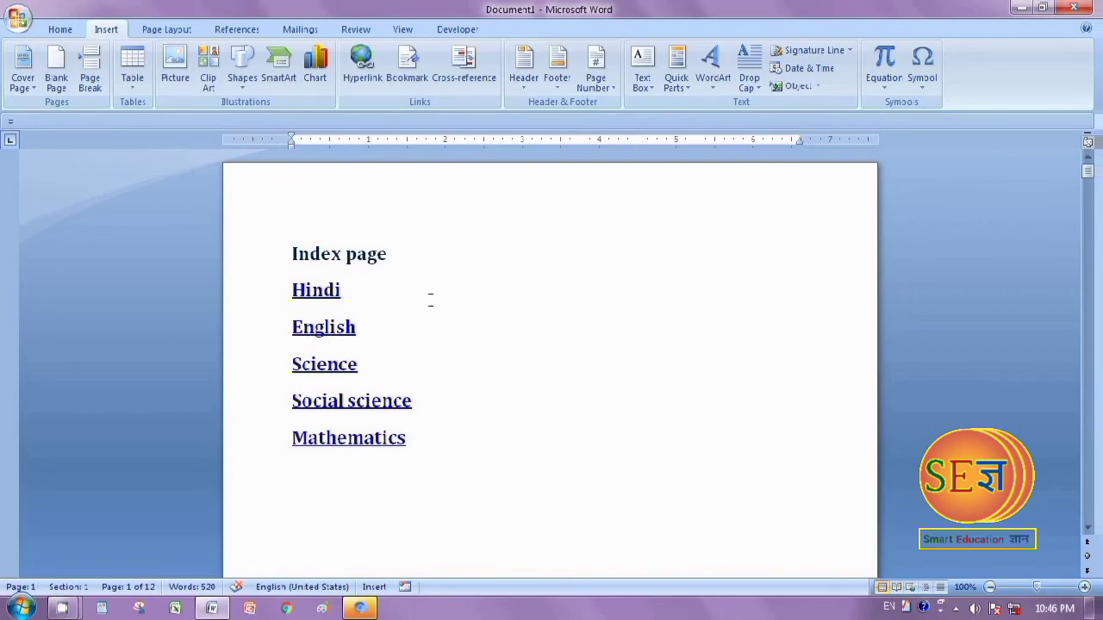
ctrl+click(312, 293)
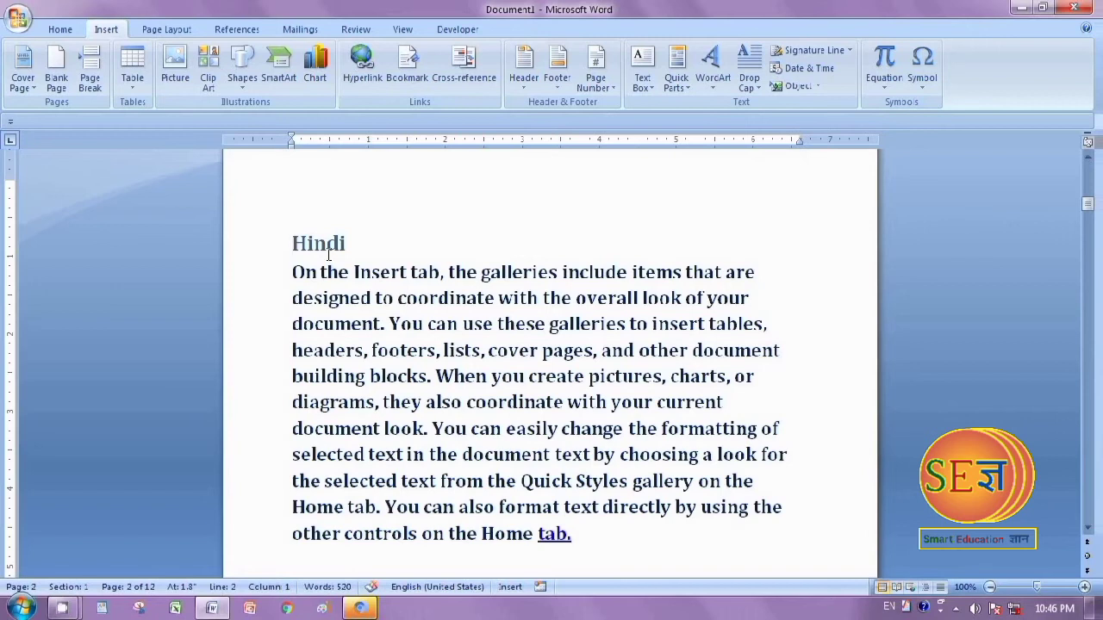
ctrl+click(556, 532)
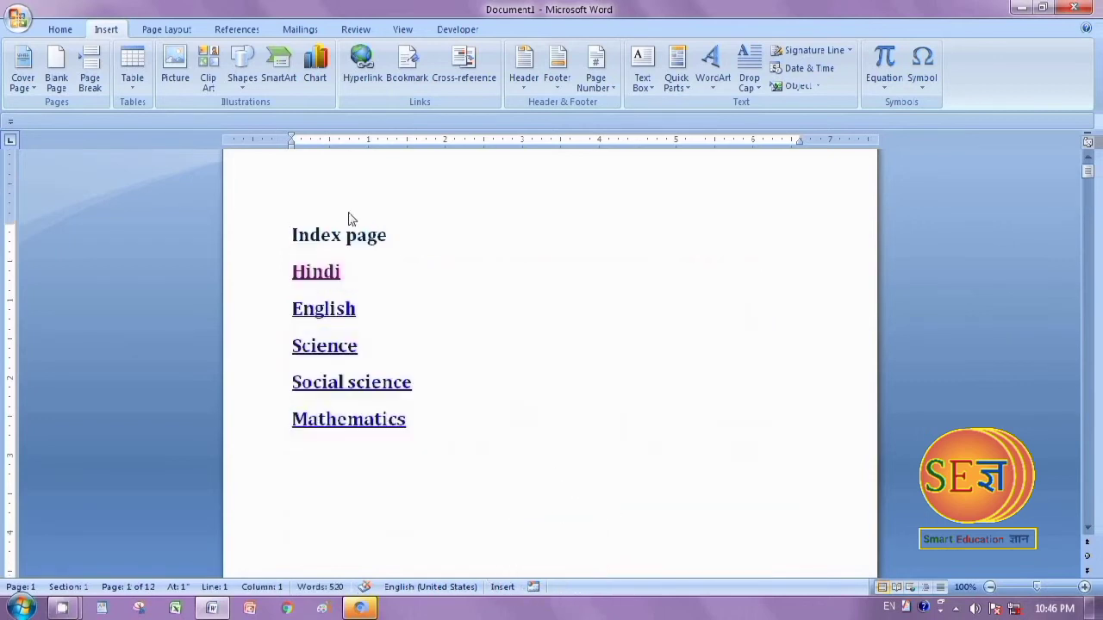
Test the English and Science index links, returning each time through the linked closing word of the section
ctrl+click(315, 309)
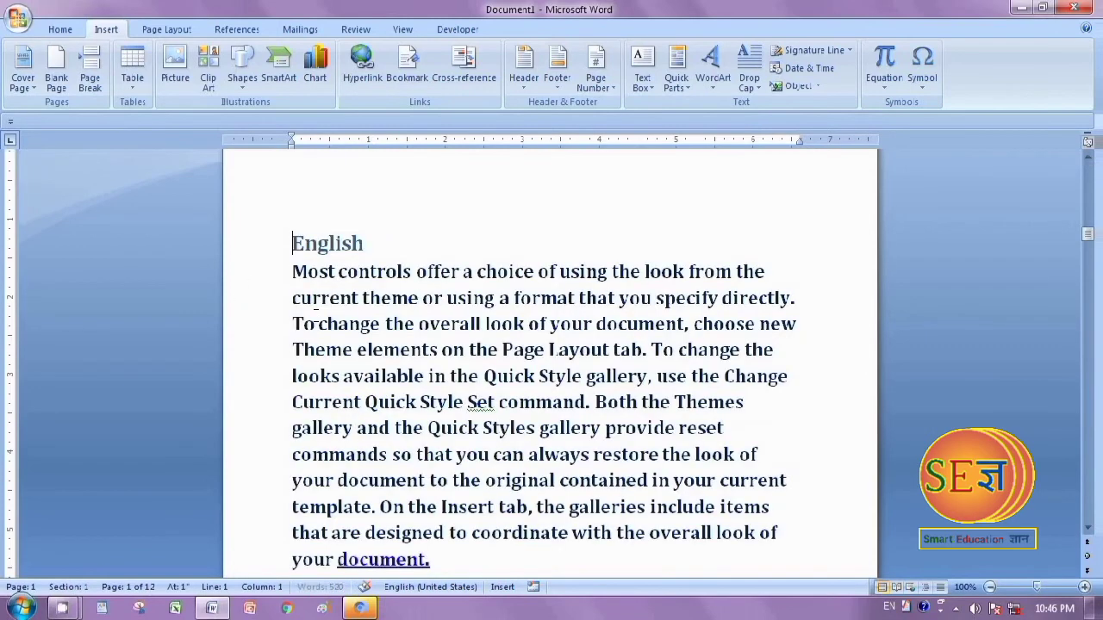
ctrl+click(374, 560)
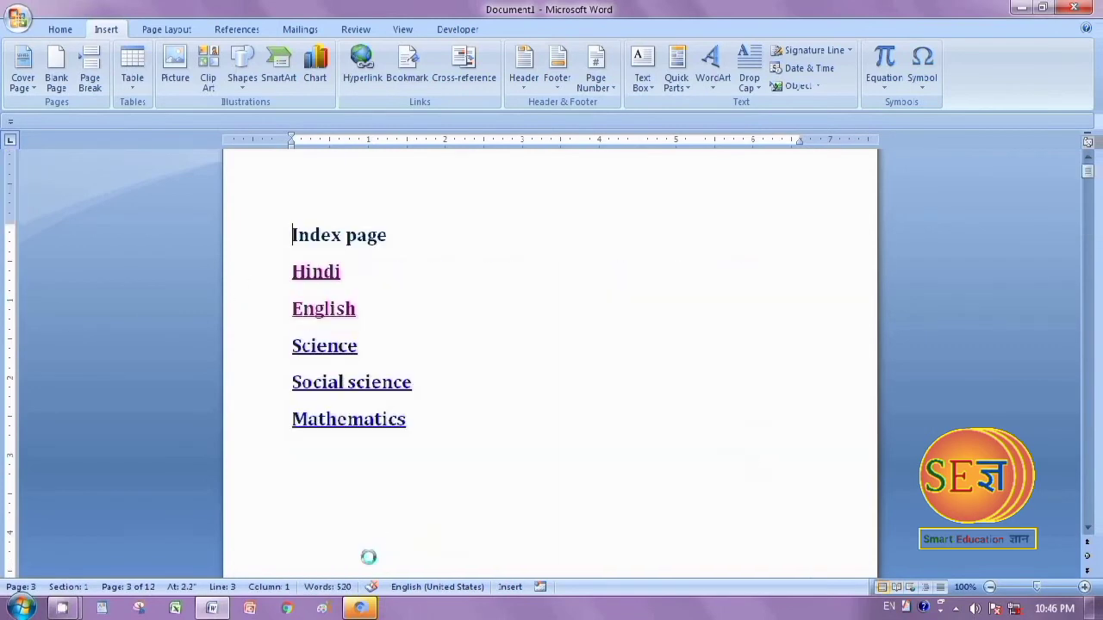
ctrl+click(318, 348)
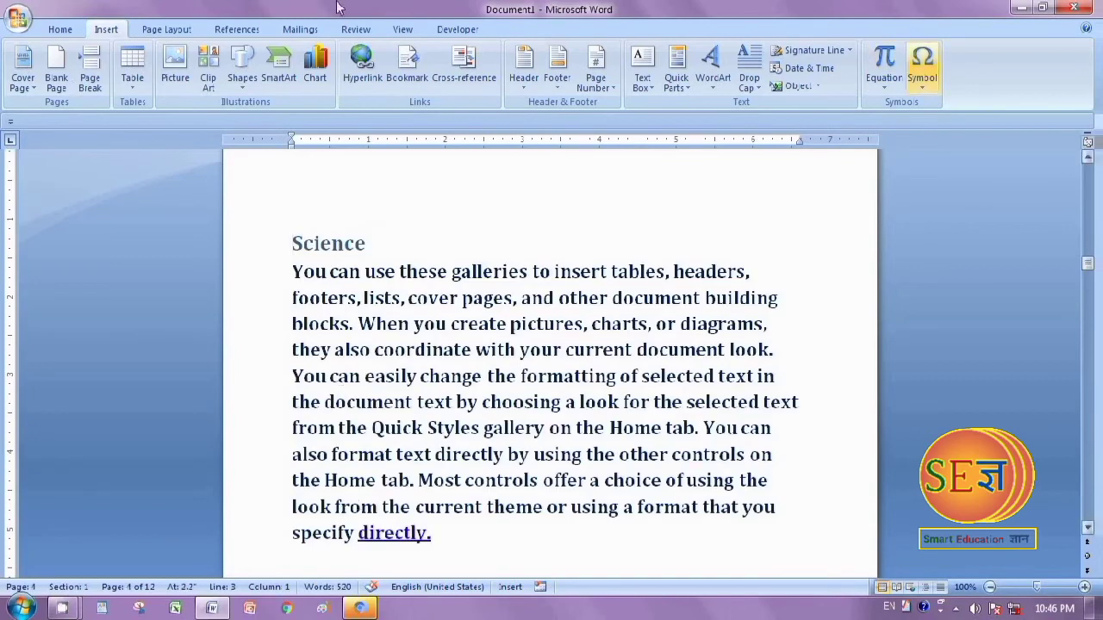
ctrl+click(405, 538)
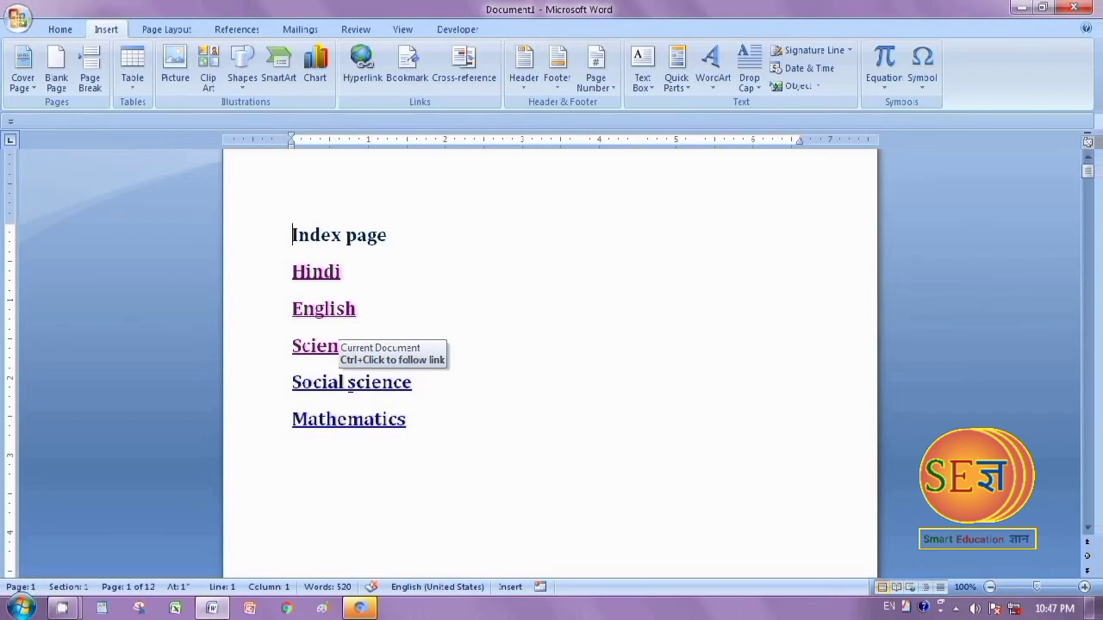
Test the Social science and Mathematics index links with their return links, and reopen the Hindi section from the index
ctrl+click(345, 382)
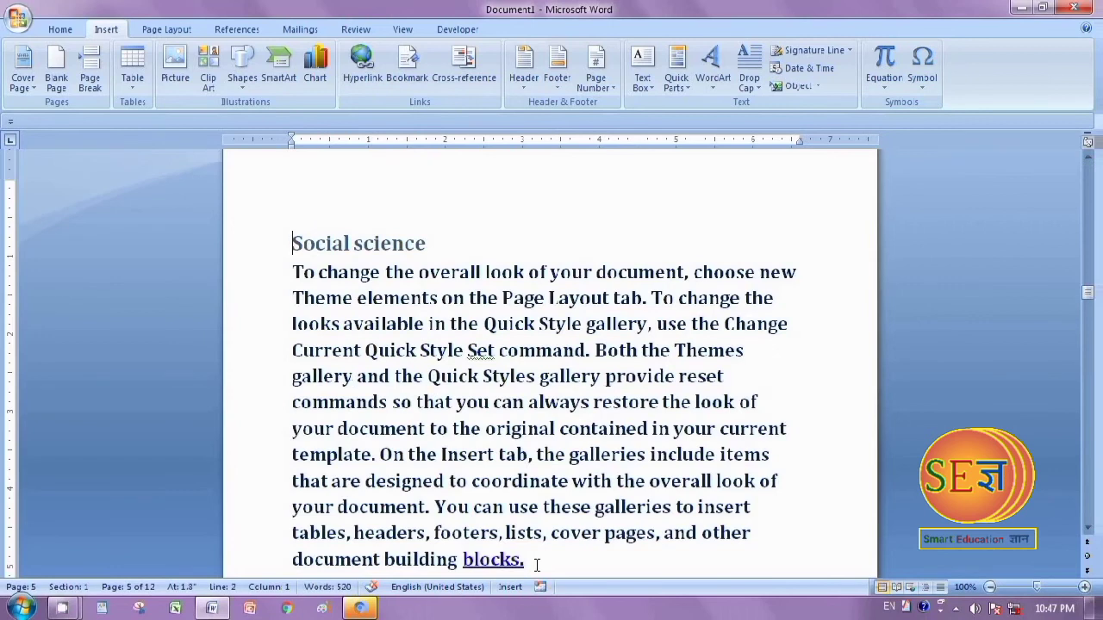
scroll(525, 517, down, 3)
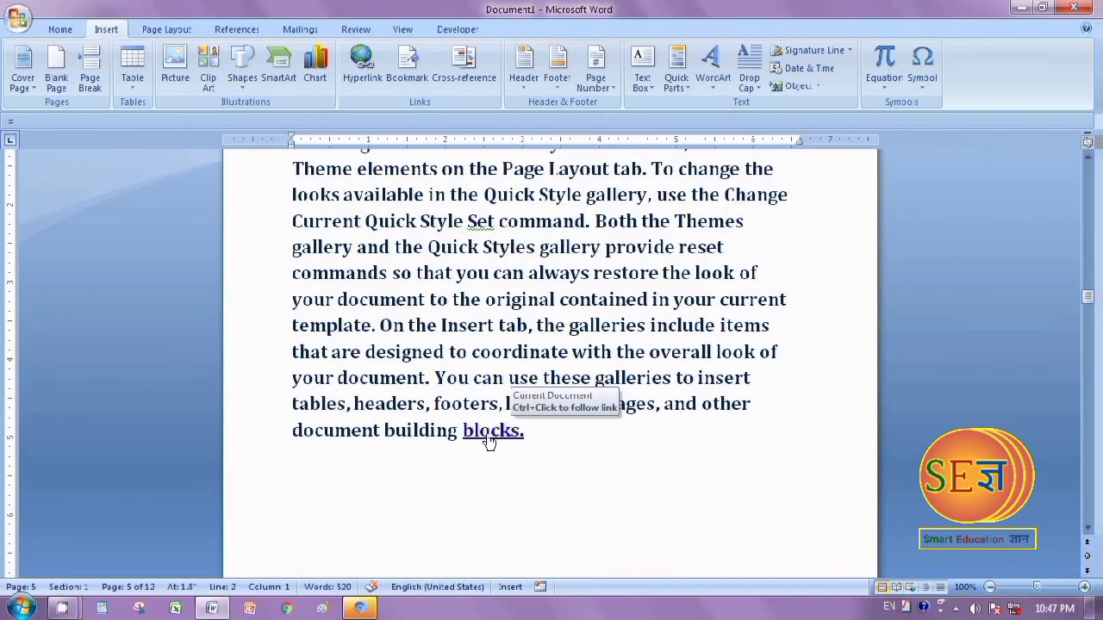
ctrl+click(489, 441)
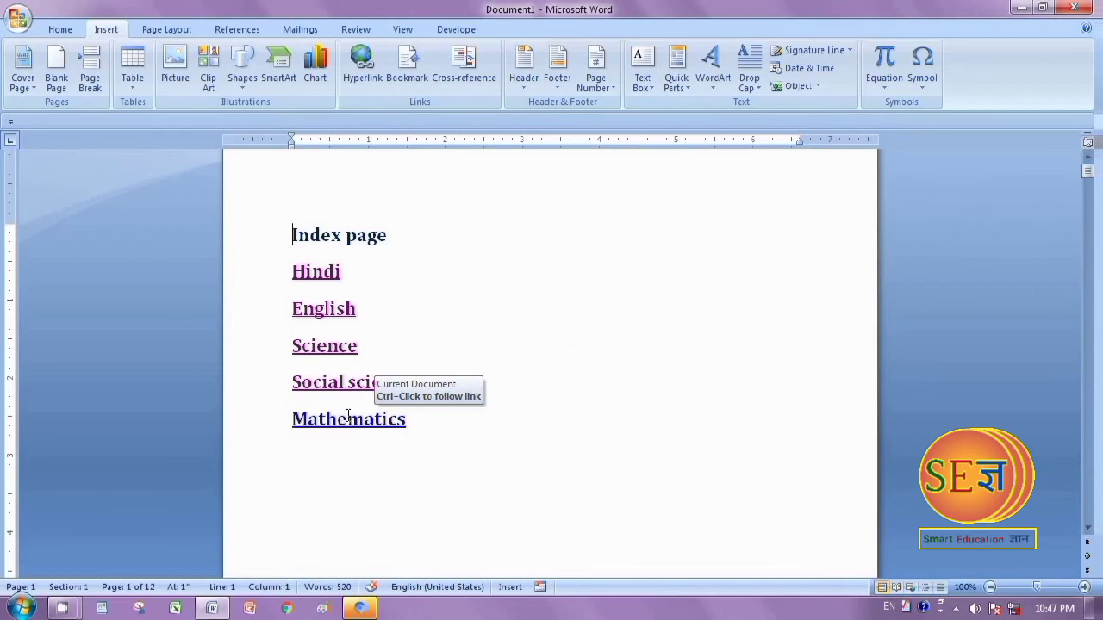
ctrl+click(348, 418)
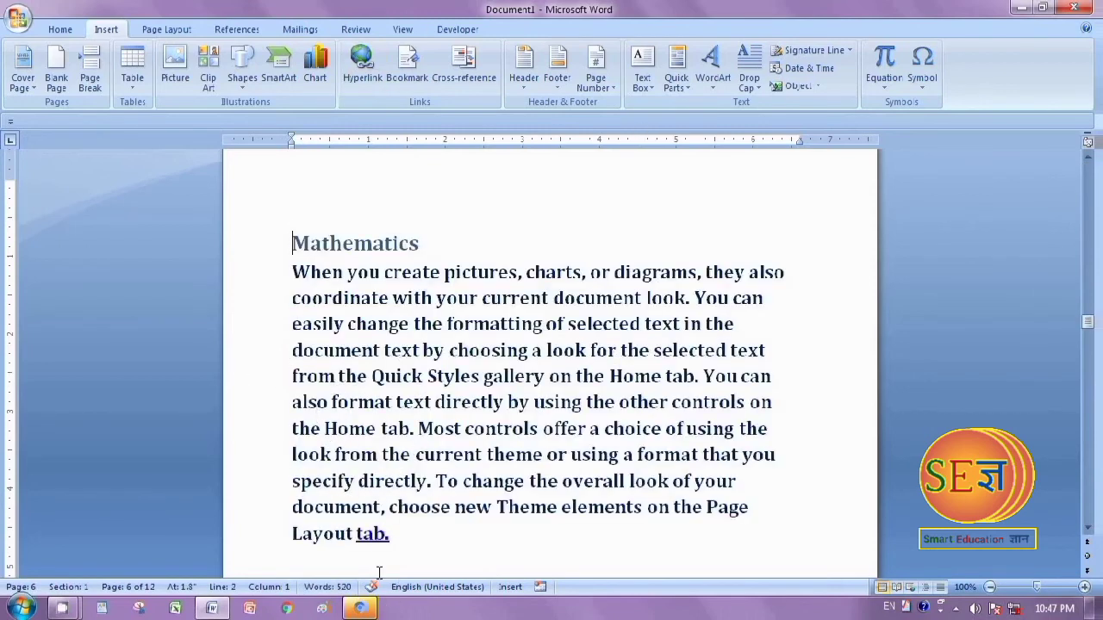
ctrl+click(368, 536)
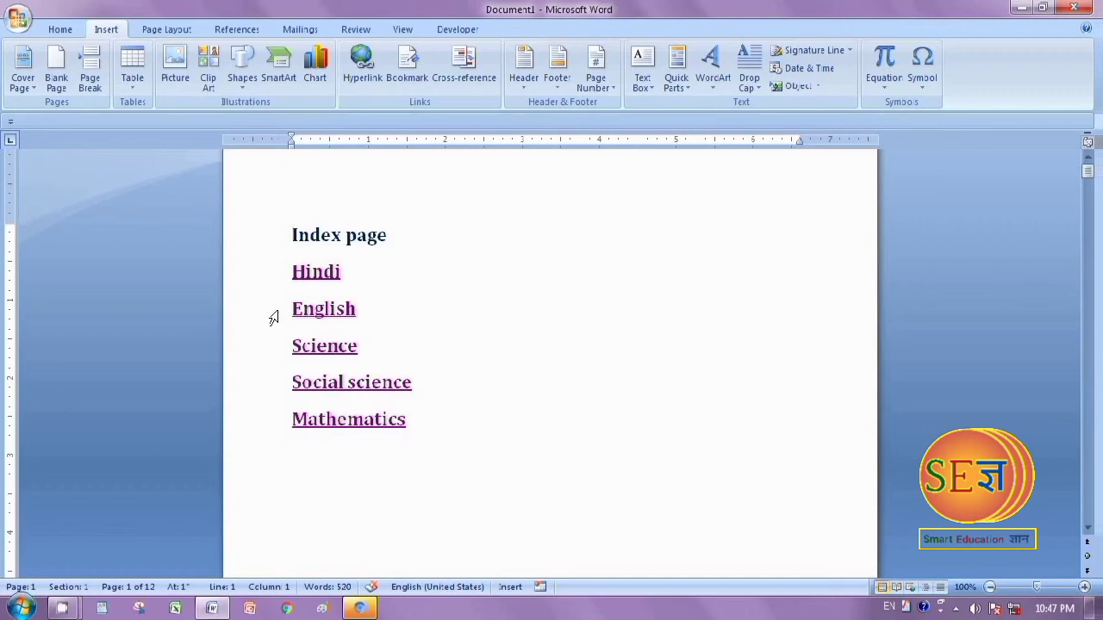
ctrl+click(326, 271)
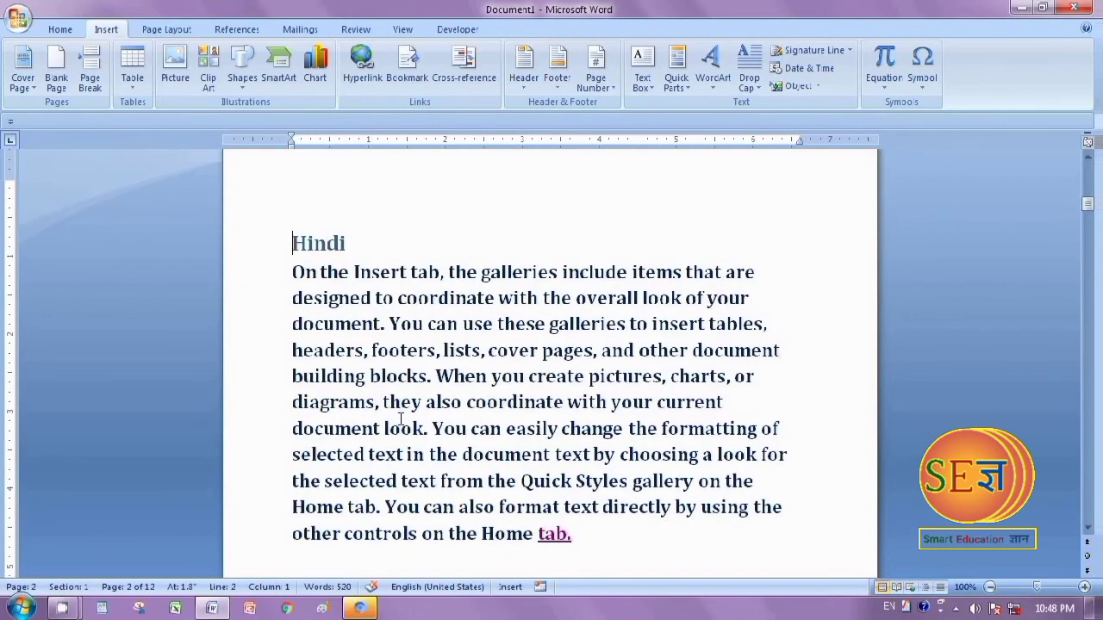
Paste the copied e-mail address on its own line below the Mathematics paragraph
scroll(391, 413, up, 15)
scroll(446, 405, down, 15)
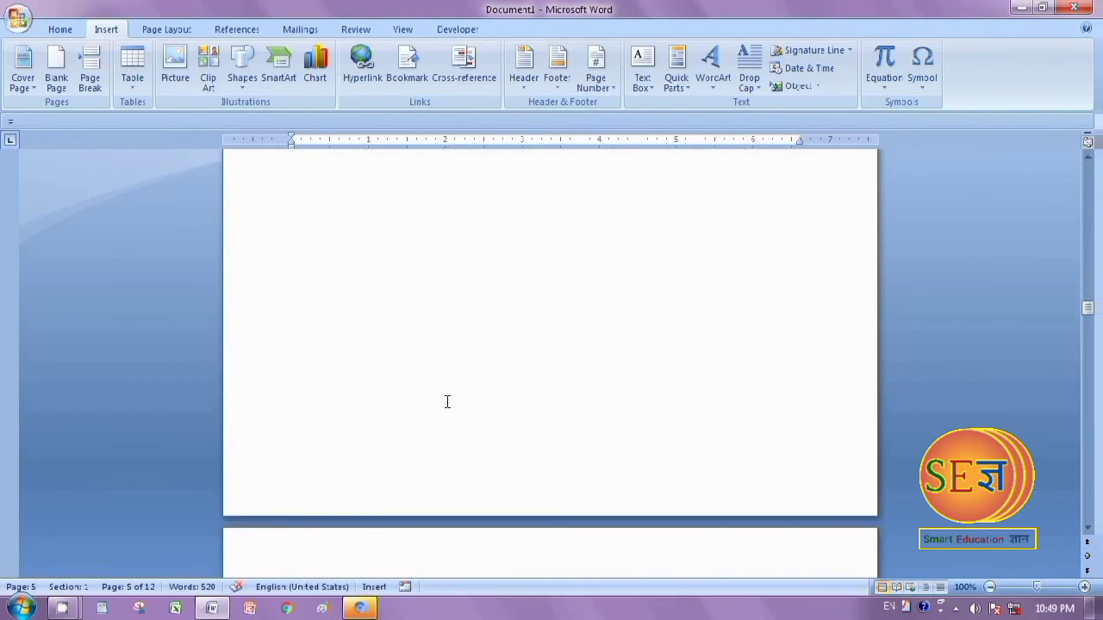
scroll(460, 396, up, 3)
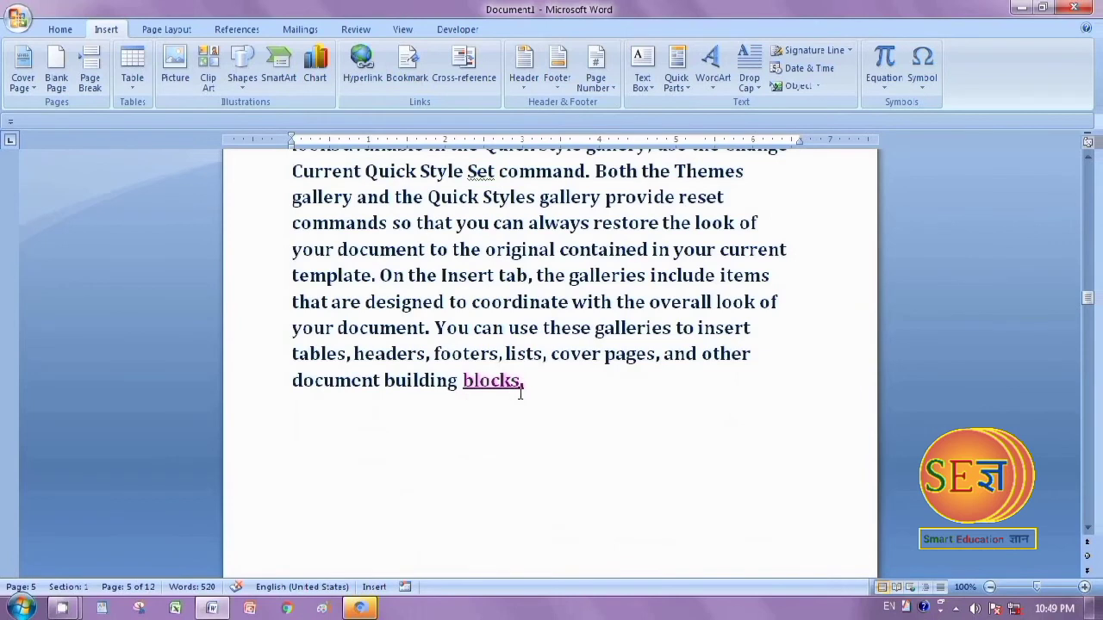
scroll(520, 394, down, 3)
scroll(521, 394, up, 5)
scroll(520, 393, down, 5)
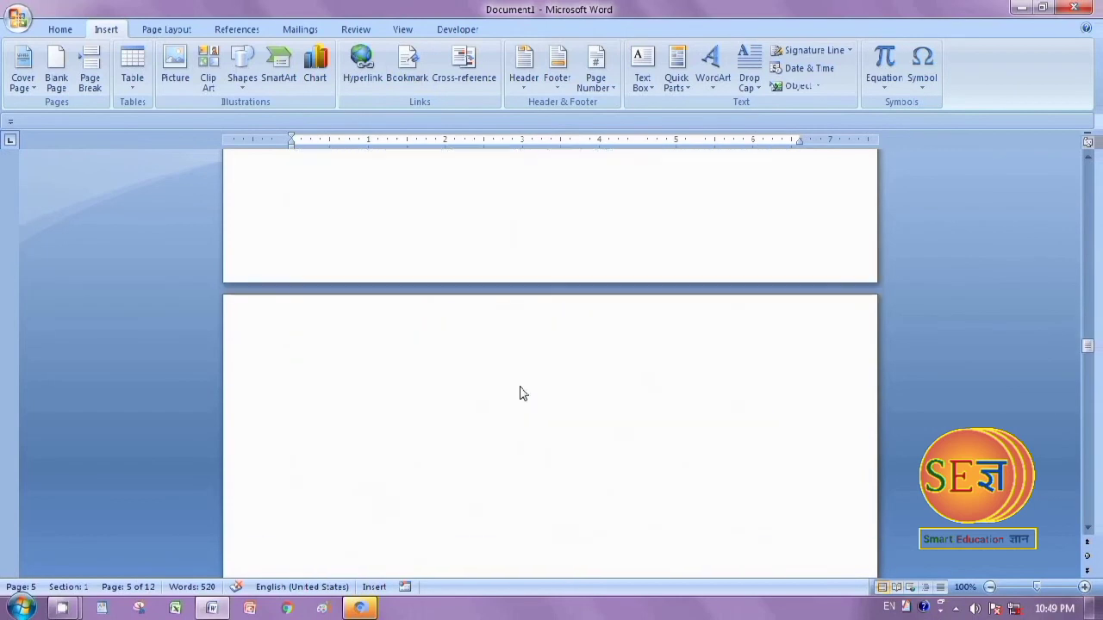
scroll(520, 393, down, 5)
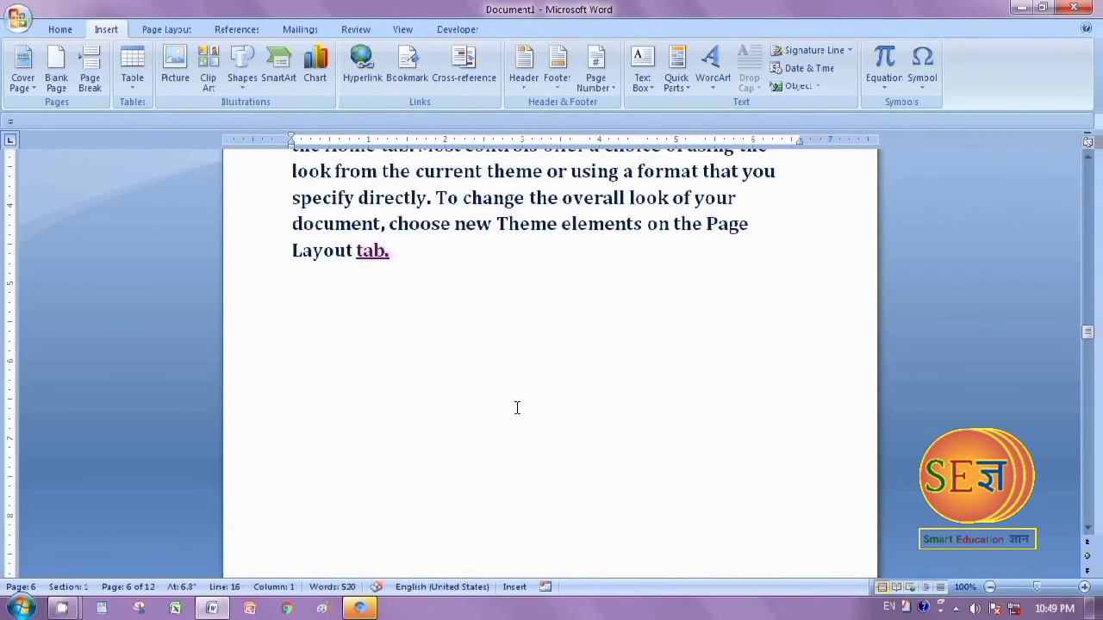
key(ctrl+v)
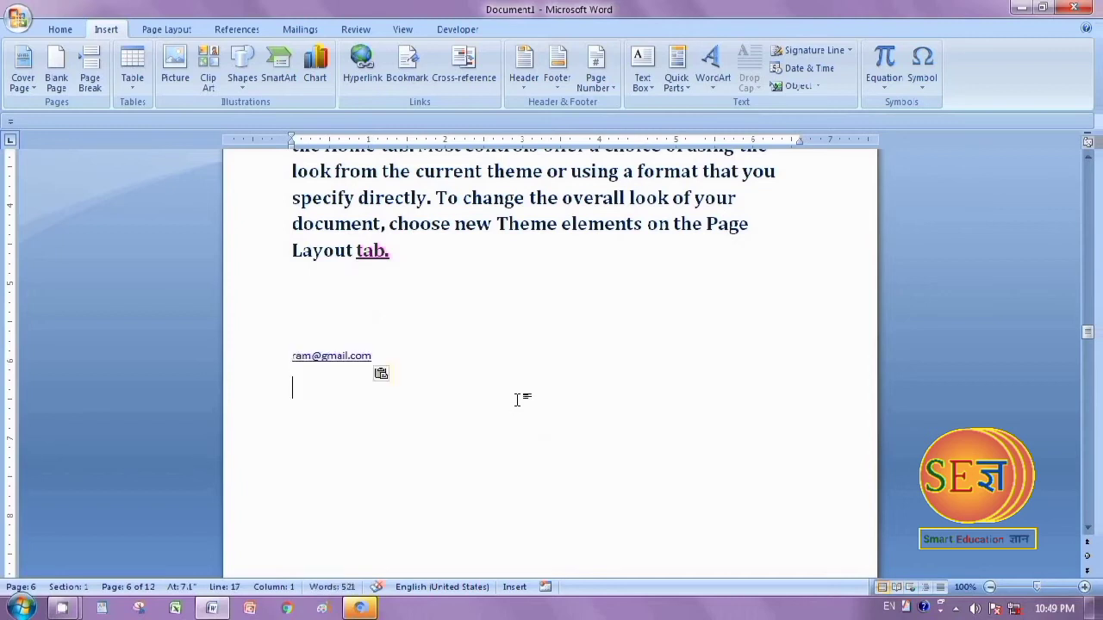
Enlarge the pasted e-mail address to 16 pt and strip its hyperlink so it is plain text
drag(293, 354, 389, 363)
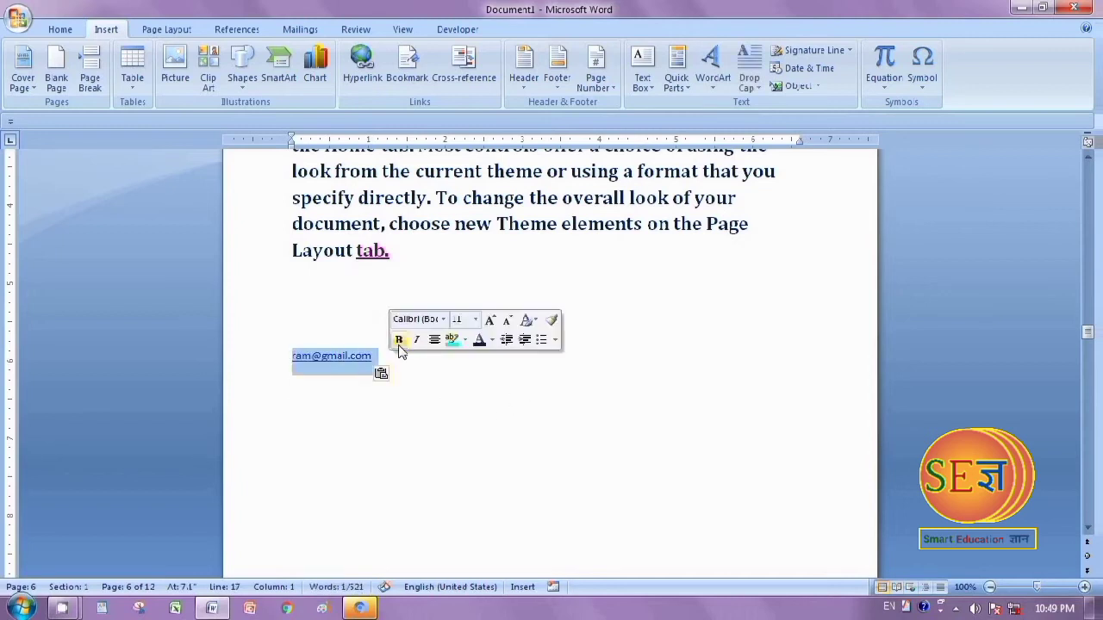
key(ctrl+shift+period)
key(ctrl+shift+period)
key(ctrl+shift+period)
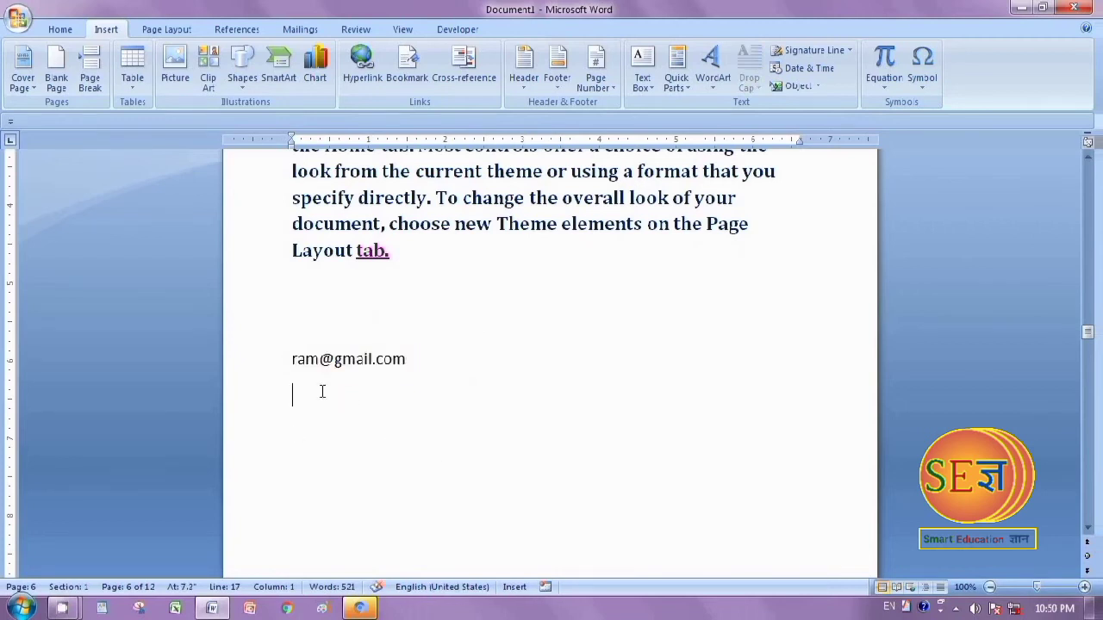
Hyperlink the e-mail address text as an E-mail Address link, entering the recipient's e-mail and leaving the subject empty
drag(291, 358, 413, 365)
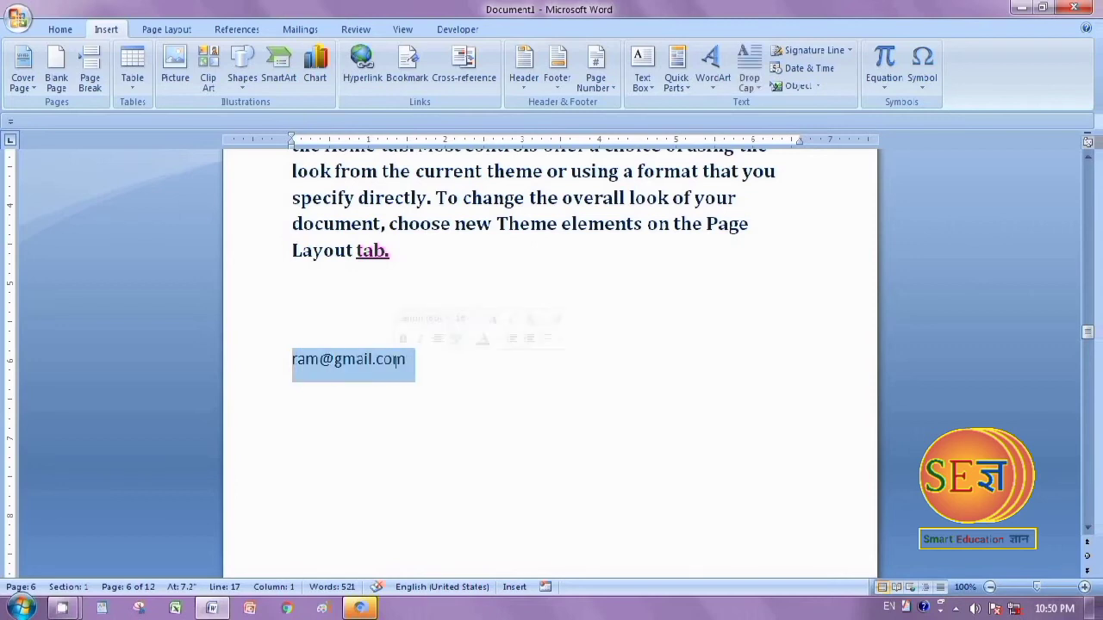
right_click(360, 368)
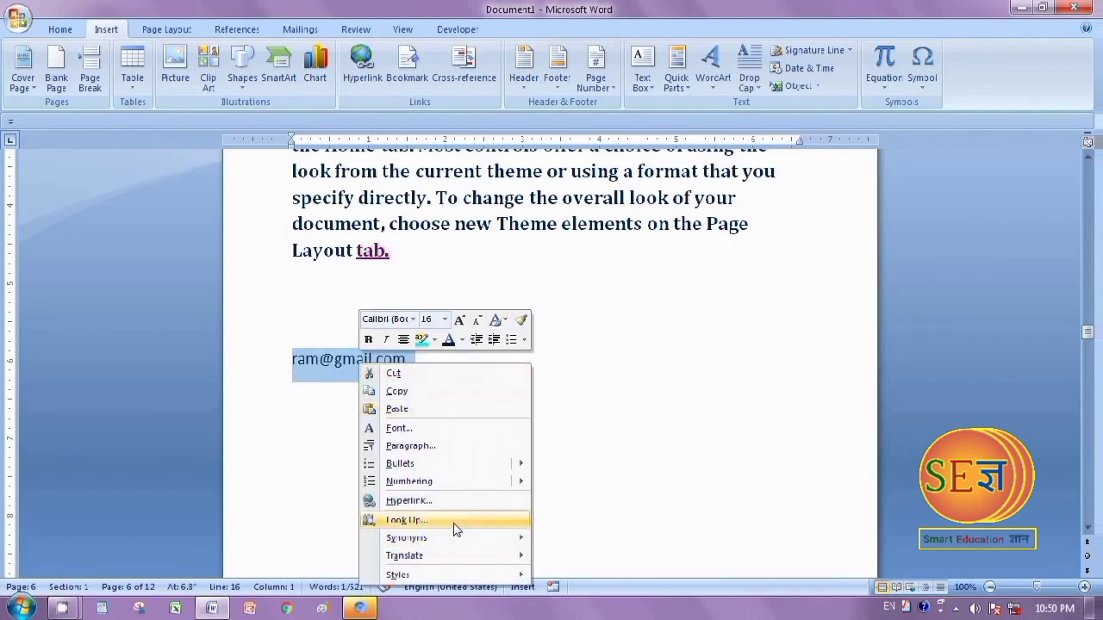
click(431, 506)
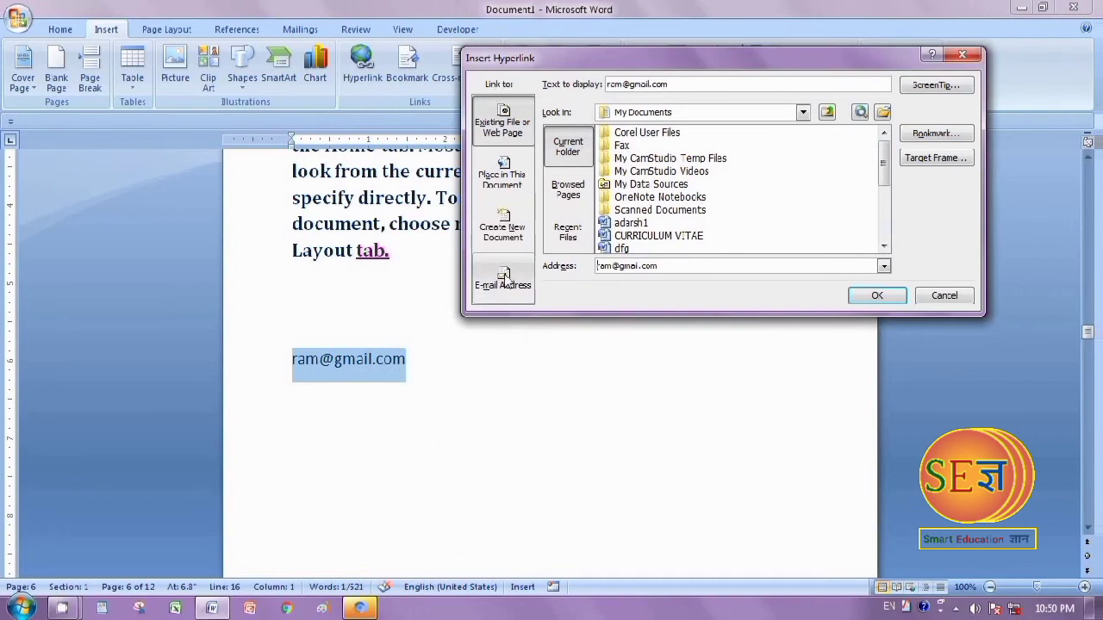
click(505, 281)
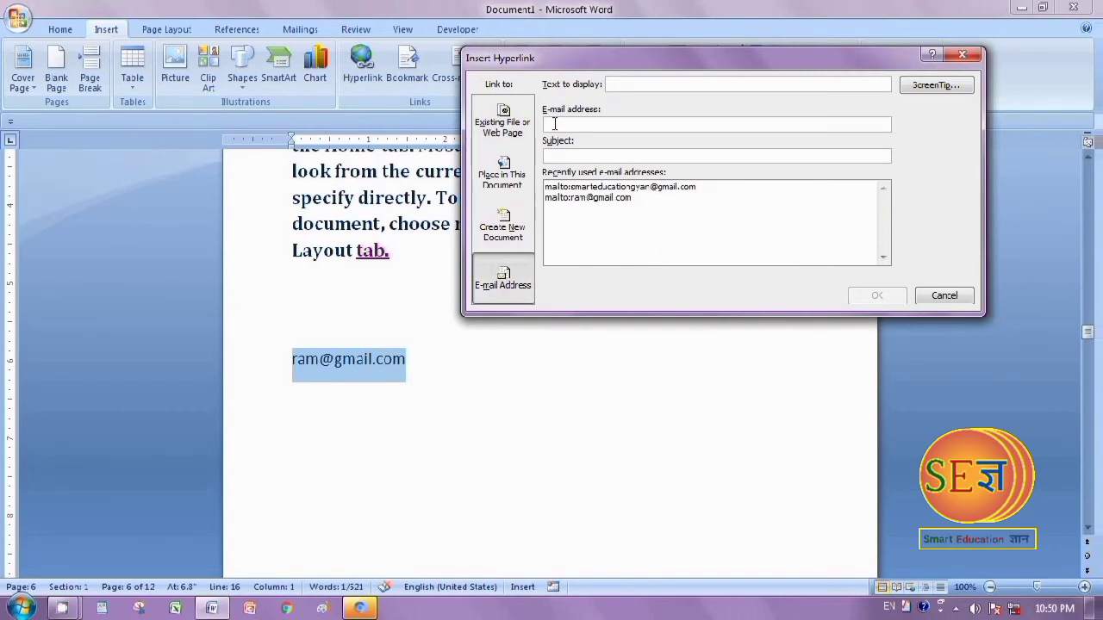
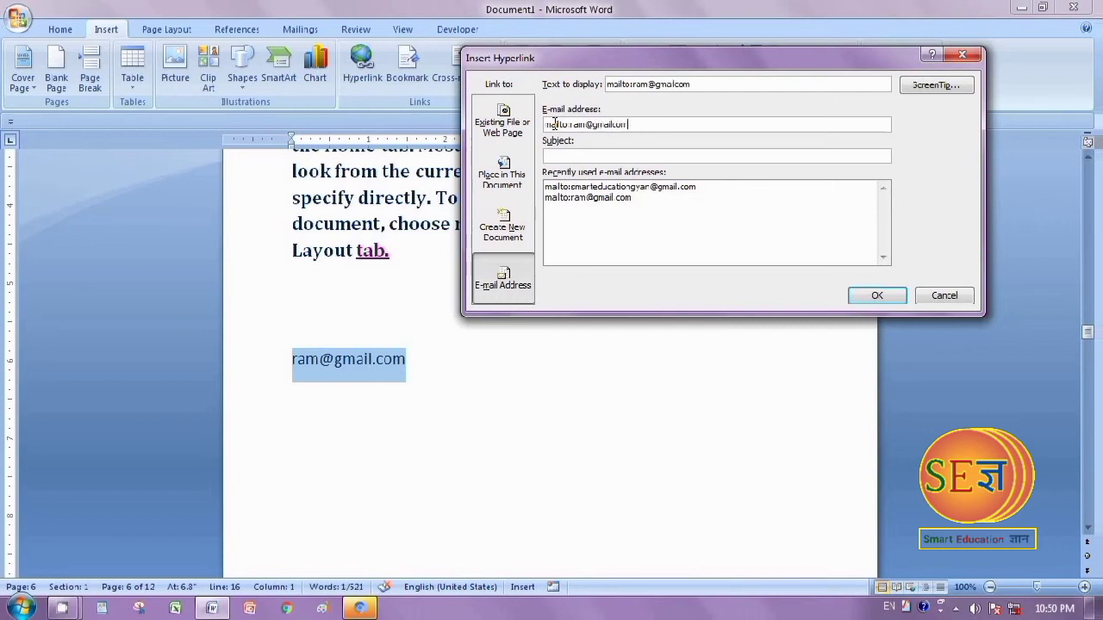
click(869, 297)
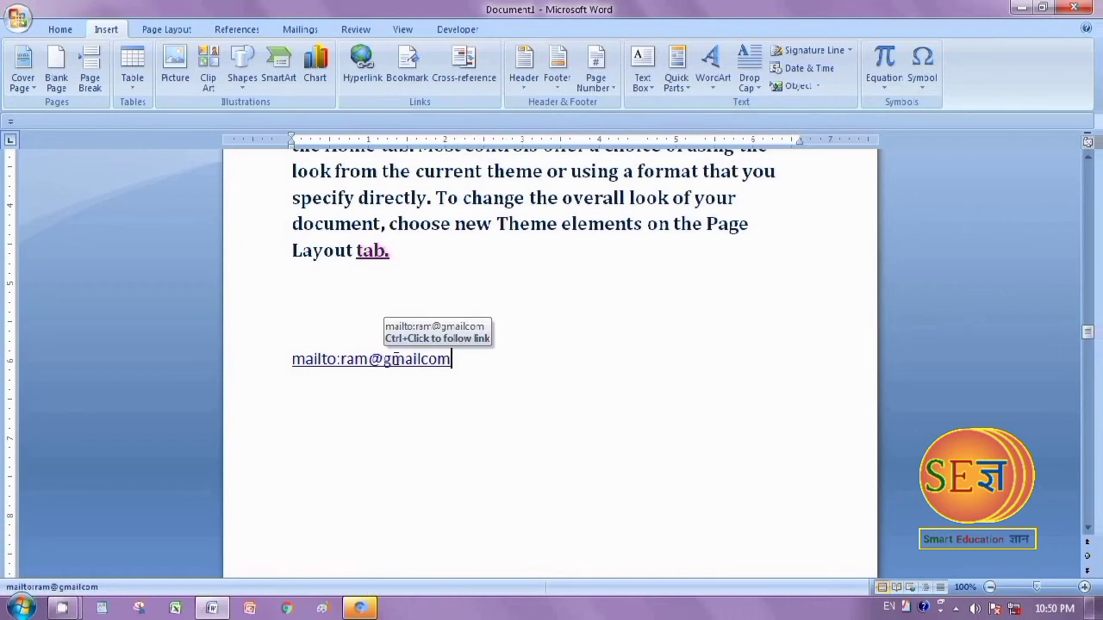
scroll(571, 504, up, 3)
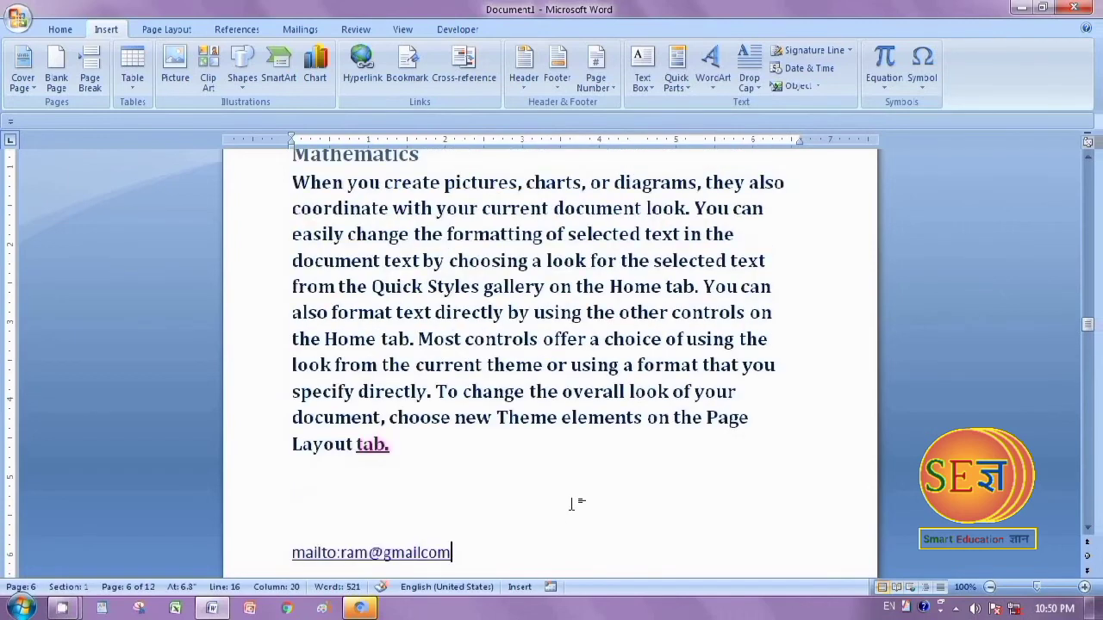
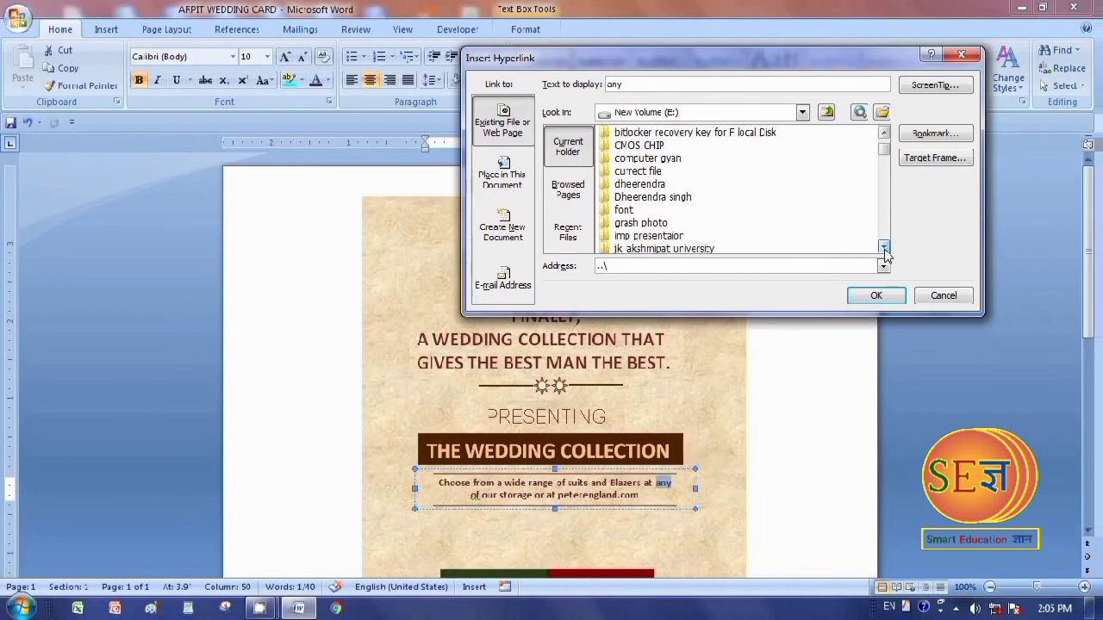
Browse to the ms file folder on New Volume (E:) for the hyperlink target of the word "any"
click(884, 247)
click(883, 248)
click(884, 247)
click(884, 247)
click(883, 247)
click(884, 247)
click(884, 248)
click(884, 247)
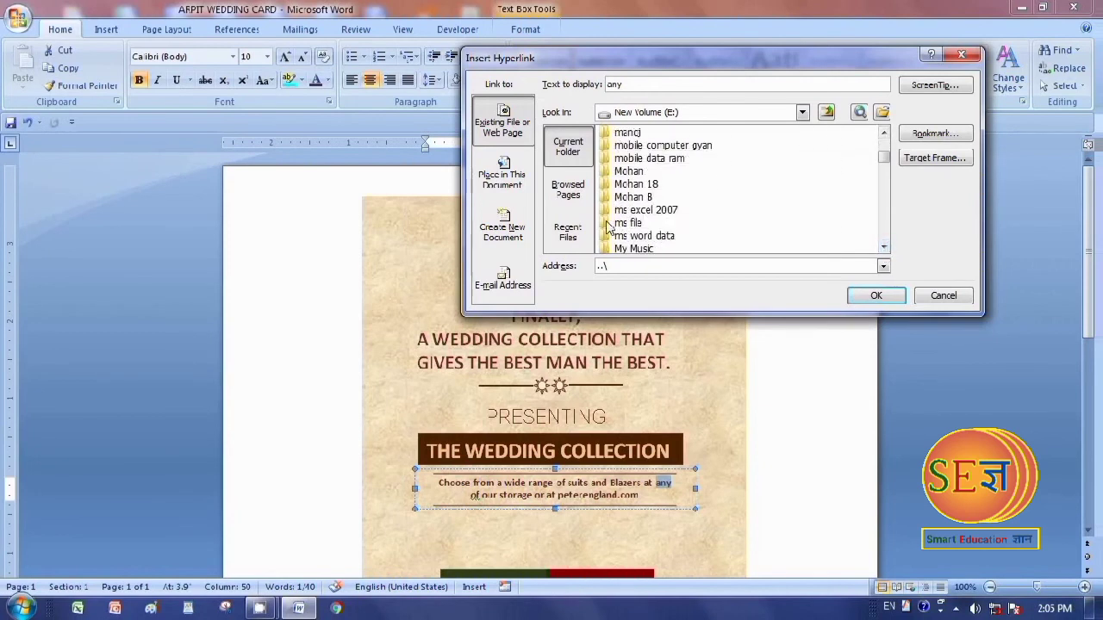
double_click(607, 223)
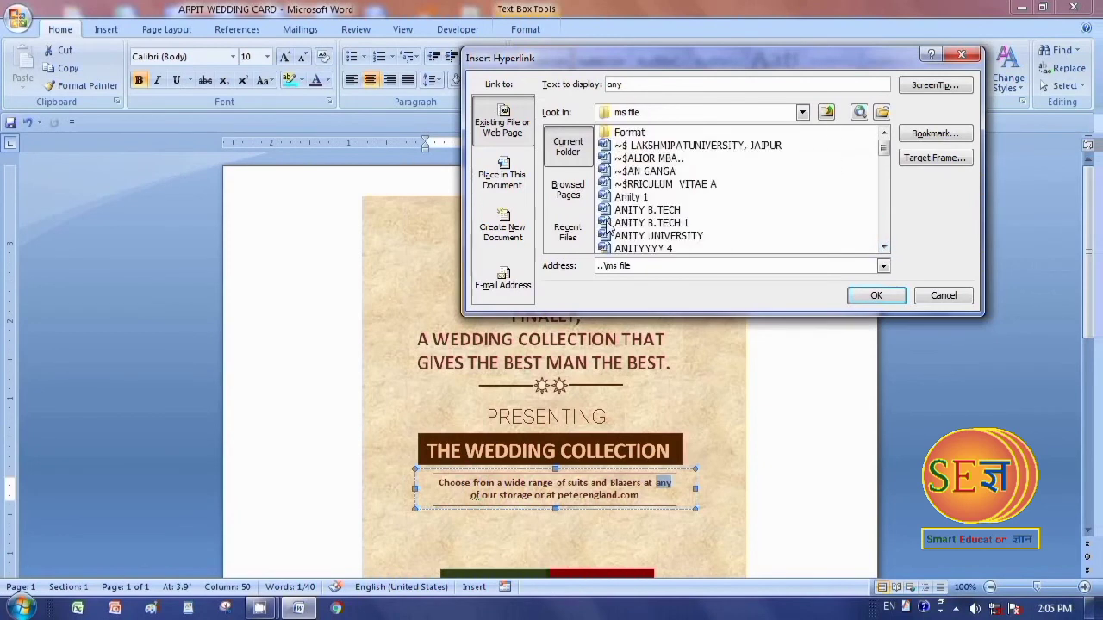
Link the word "any" in the wedding card's text box to the document gyan ganga 1.docx
click(884, 247)
click(884, 247)
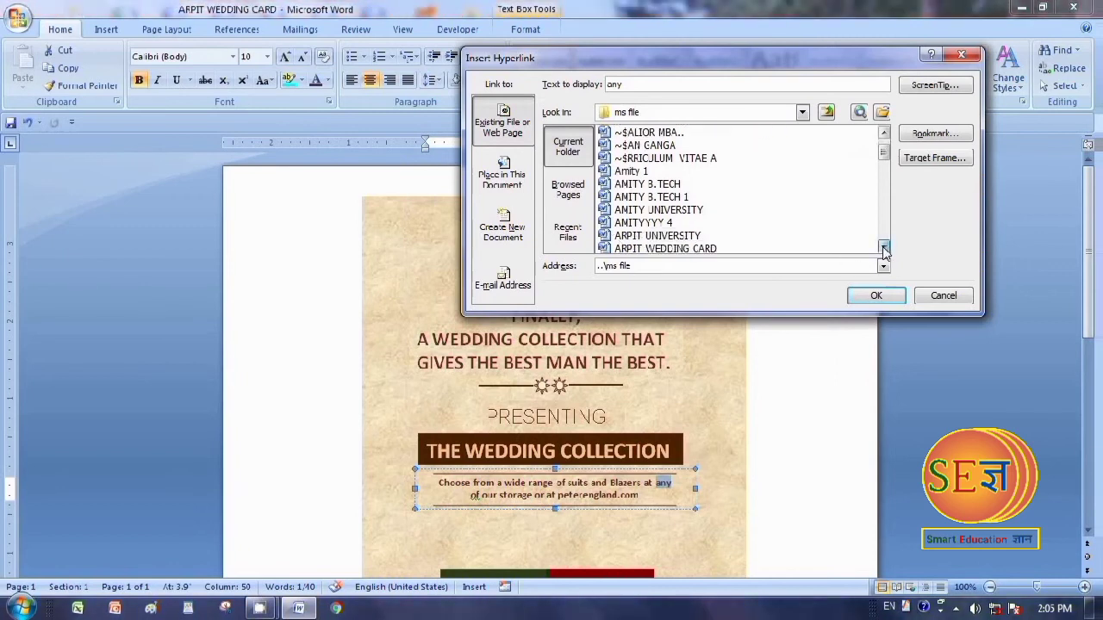
click(884, 247)
click(884, 248)
click(884, 247)
click(883, 247)
click(884, 247)
click(884, 247)
click(884, 247)
click(884, 247)
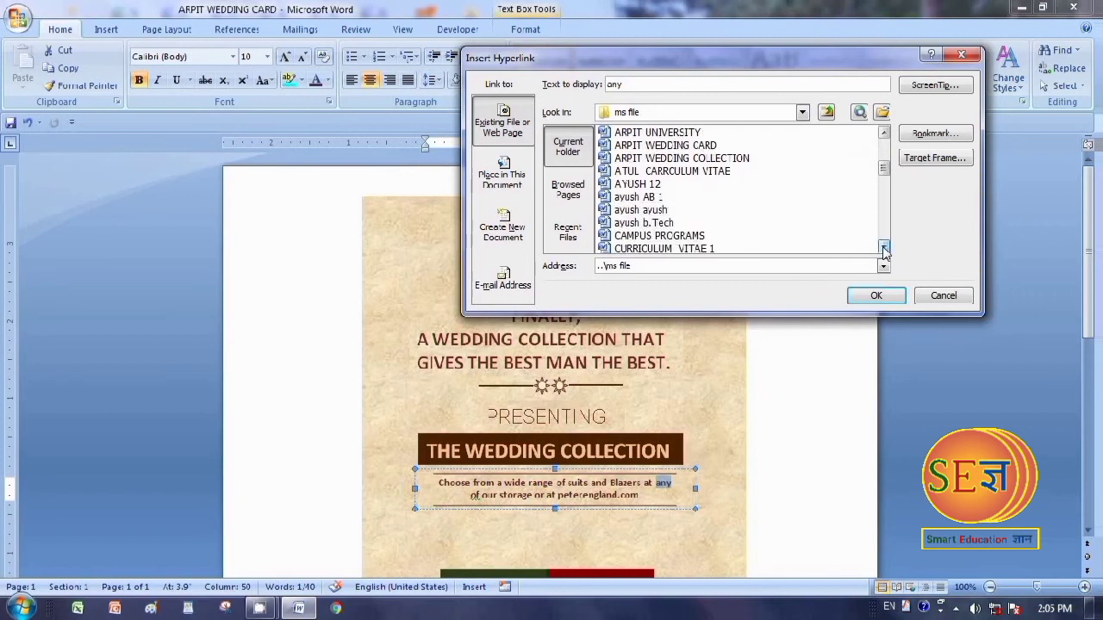
click(884, 248)
click(884, 247)
click(883, 247)
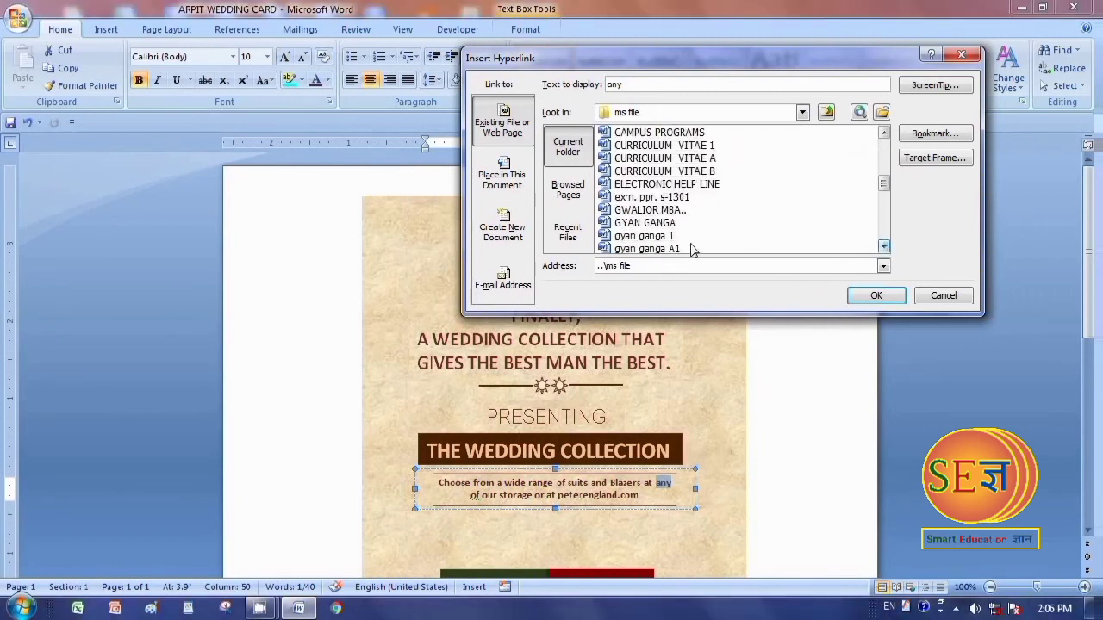
click(610, 238)
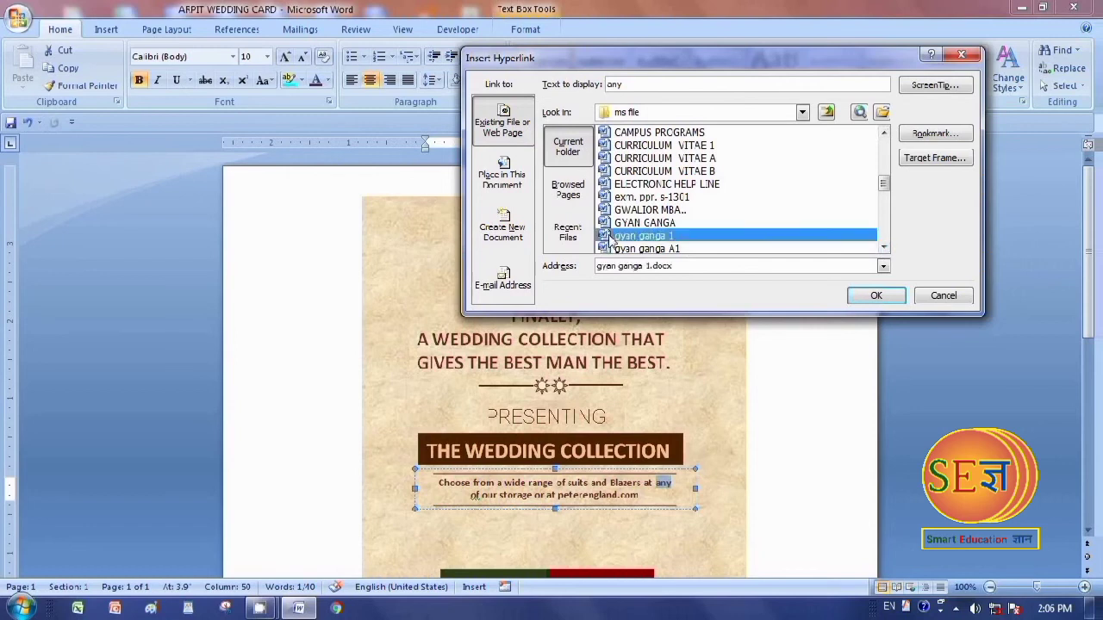
click(875, 295)
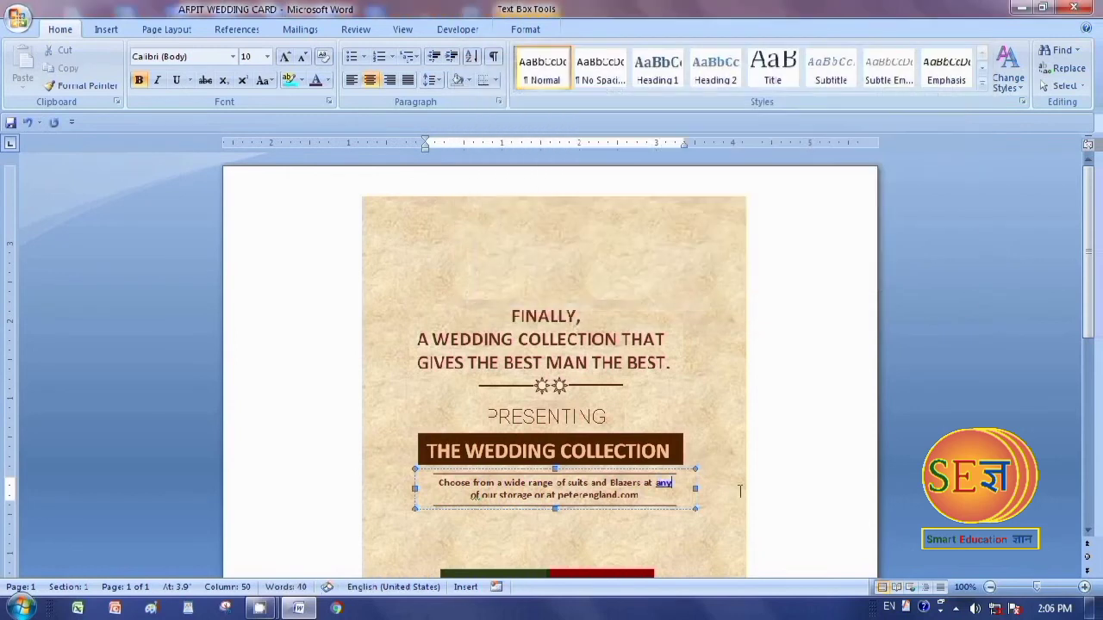
Follow the "any" link in the wedding card and look through the document it opens
click(665, 489)
mouse_move(669, 483)
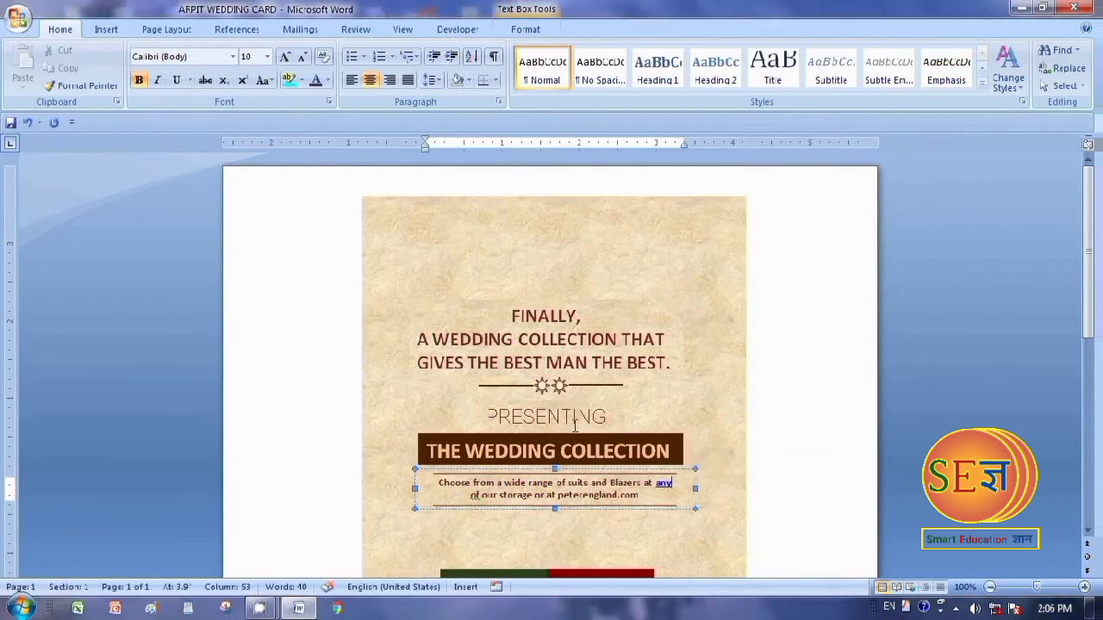
ctrl+click(665, 485)
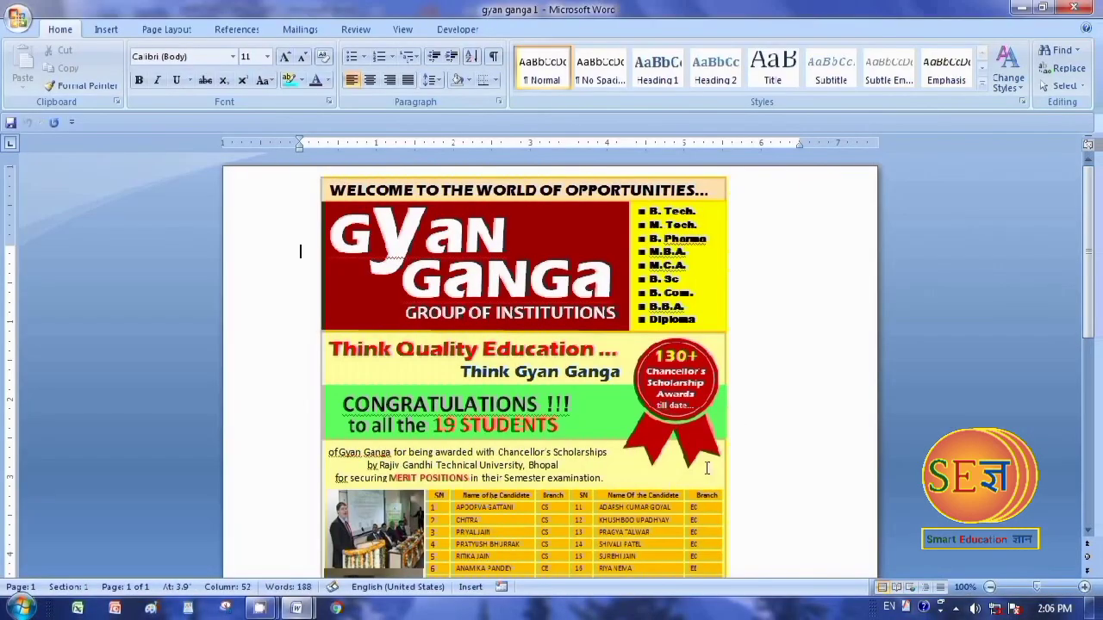
scroll(773, 441, down, 5)
scroll(773, 440, up, 5)
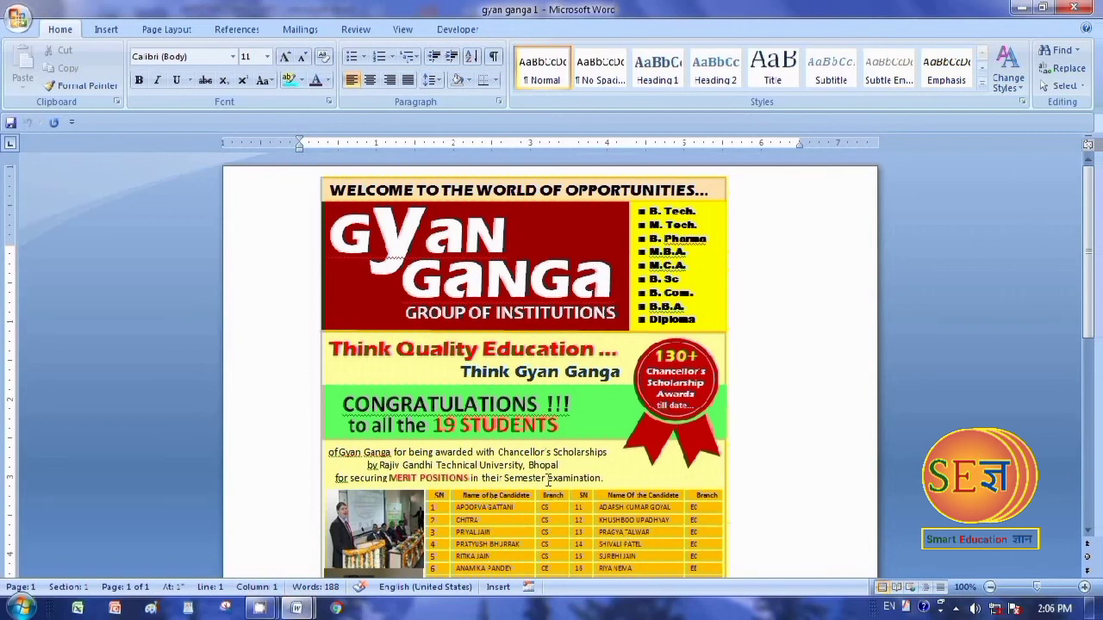
Hyperlink the word "Bhopal" below the congratulations banner to jk lakshmipat university 1.docx in the ms file folder, and follow the link
double_click(530, 464)
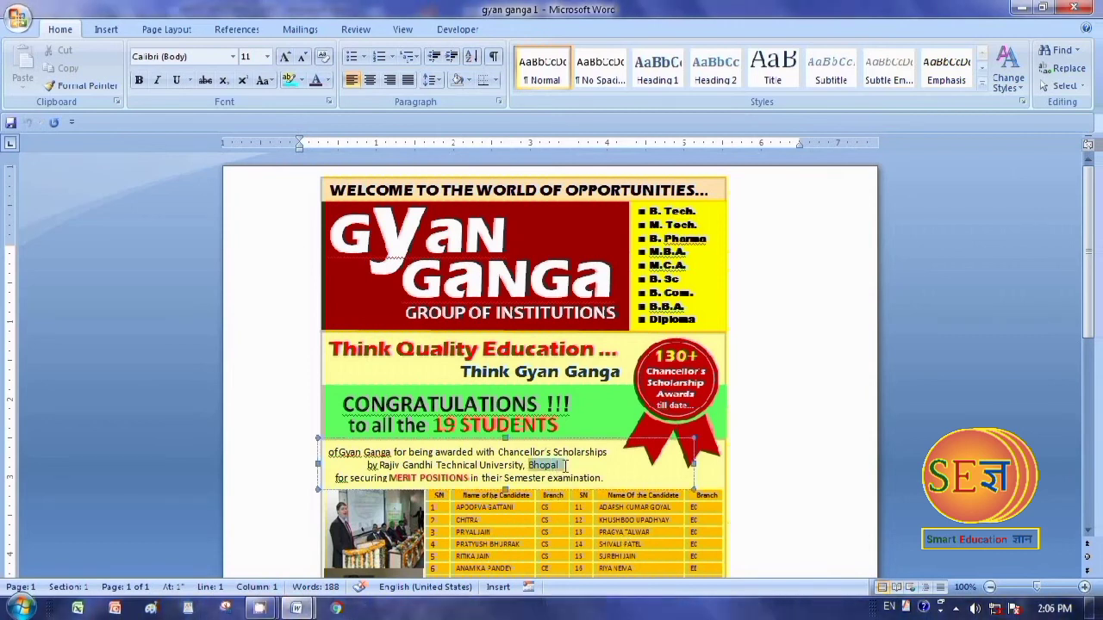
right_click(553, 468)
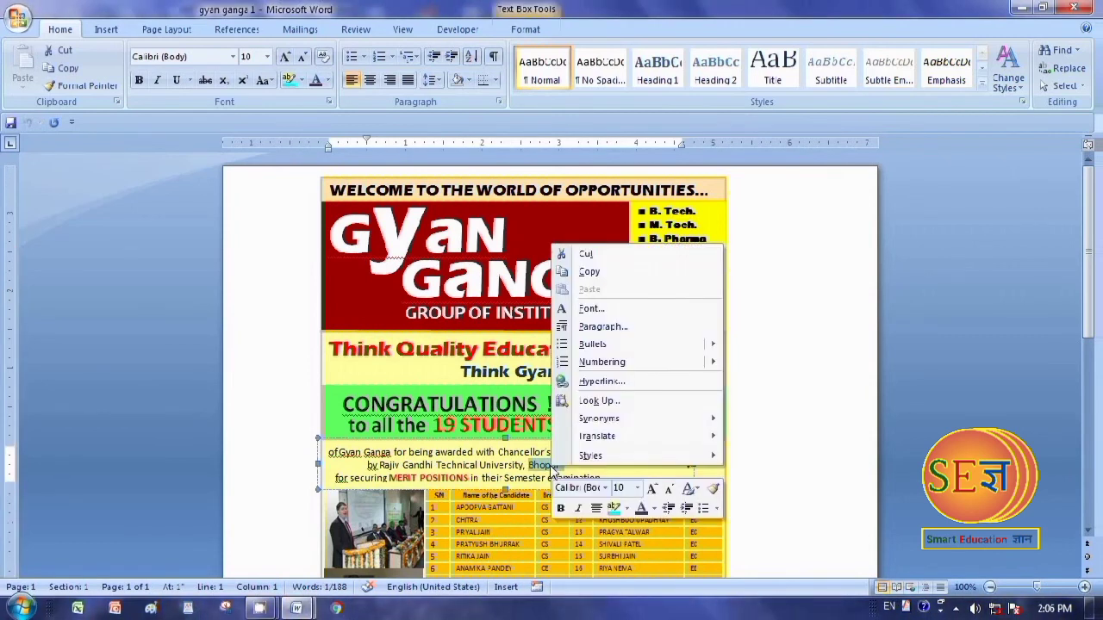
click(626, 382)
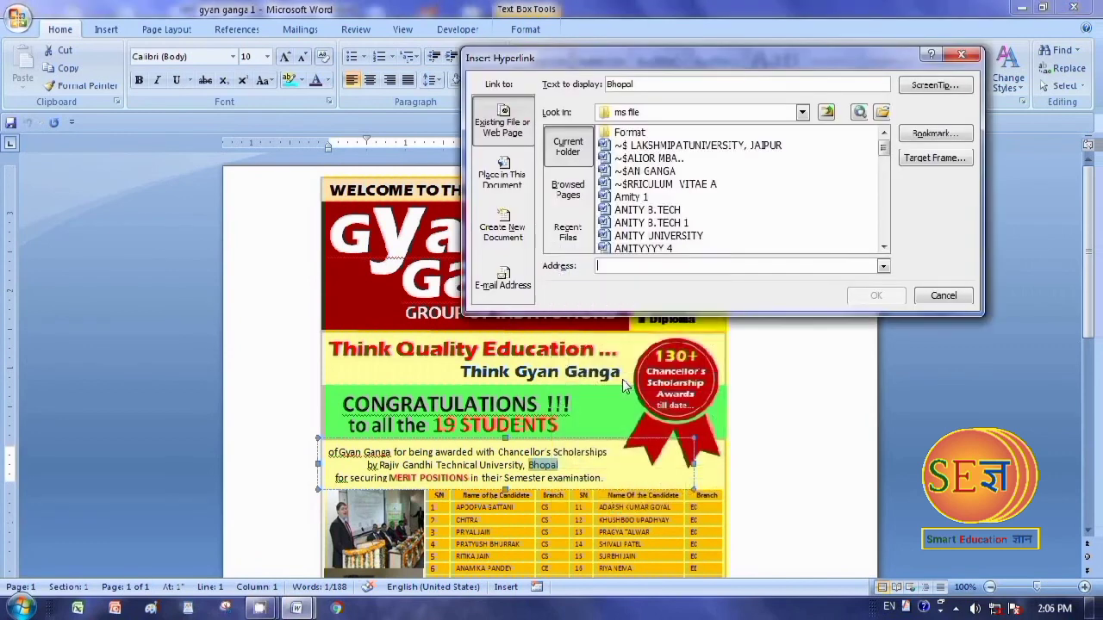
click(883, 248)
click(883, 248)
click(883, 248)
click(883, 248)
click(883, 248)
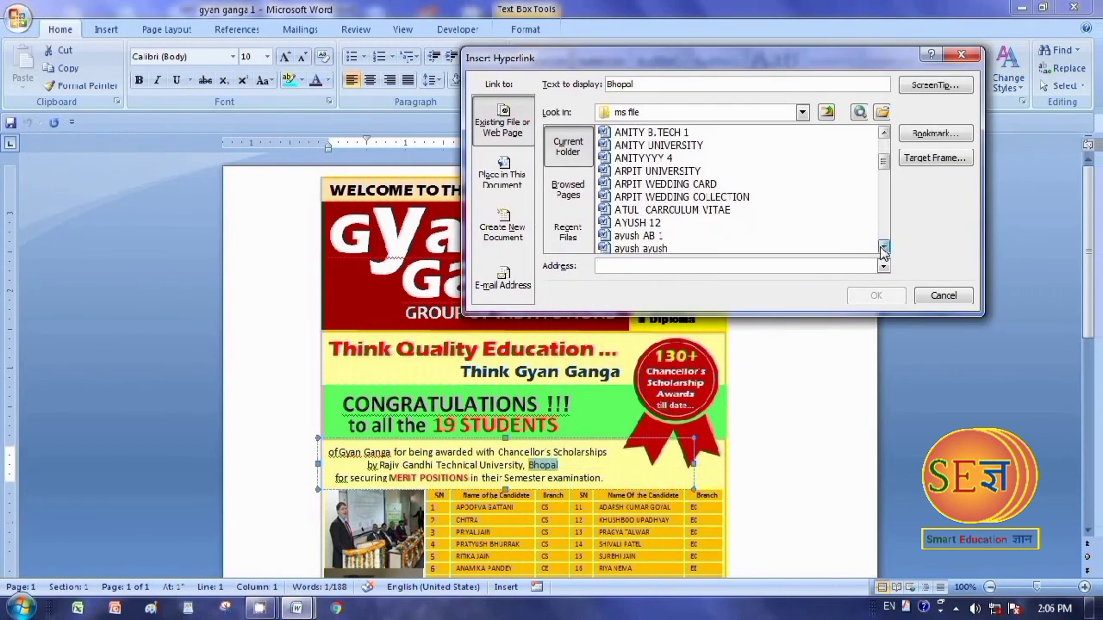
click(883, 248)
click(883, 248)
click(883, 248)
click(883, 249)
click(883, 248)
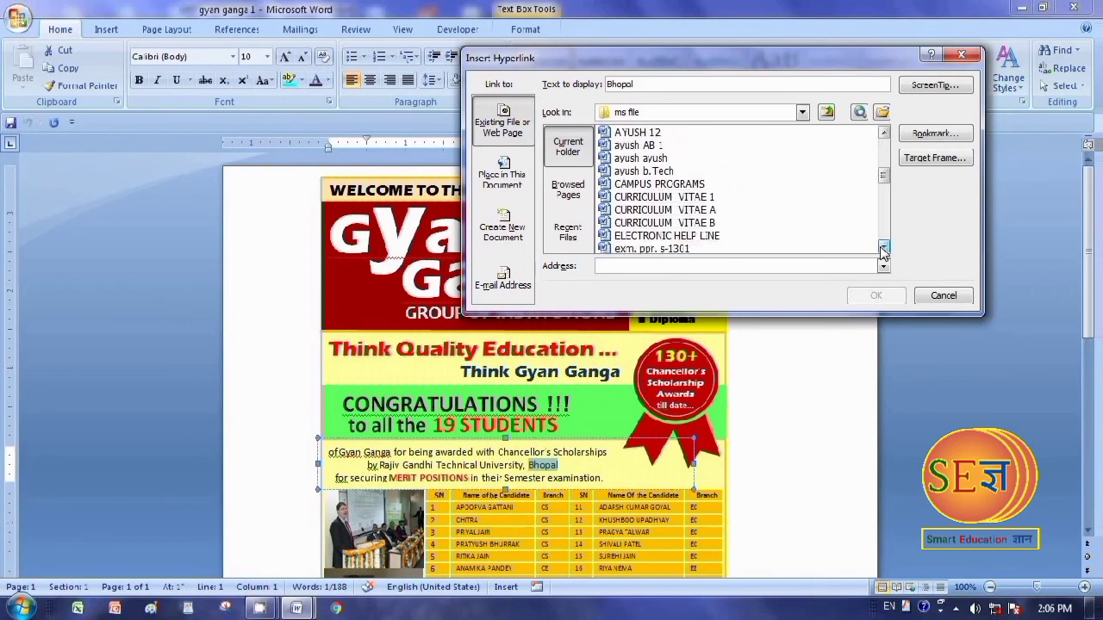
click(883, 248)
click(883, 248)
click(883, 248)
click(883, 248)
click(883, 248)
click(883, 248)
click(883, 248)
click(883, 248)
click(883, 248)
click(883, 248)
click(883, 249)
click(883, 249)
click(883, 248)
click(883, 248)
click(883, 248)
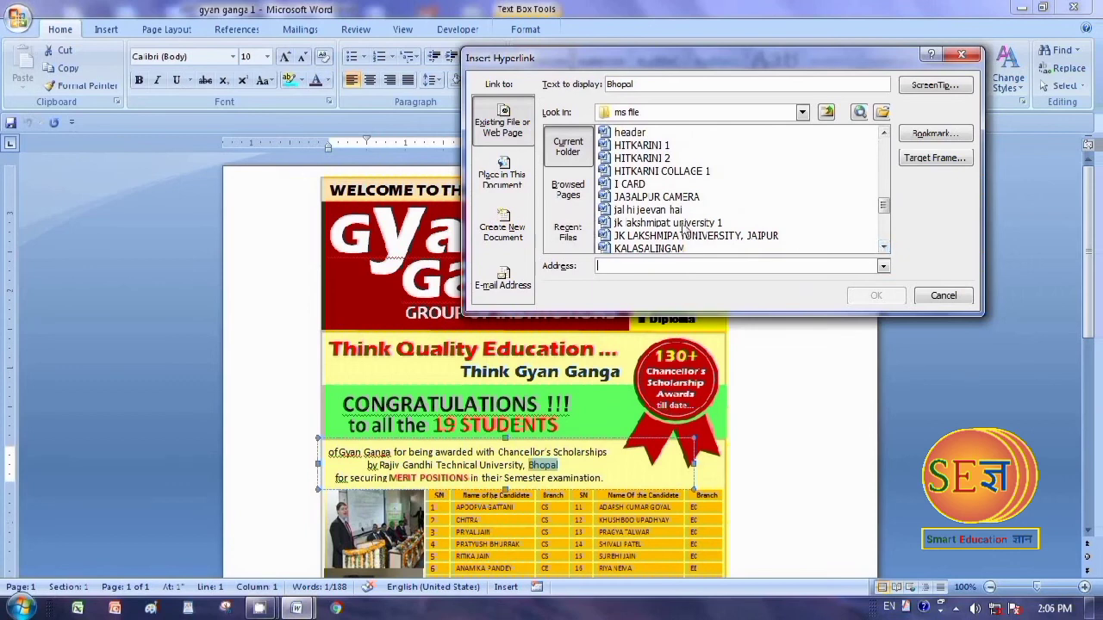
click(637, 223)
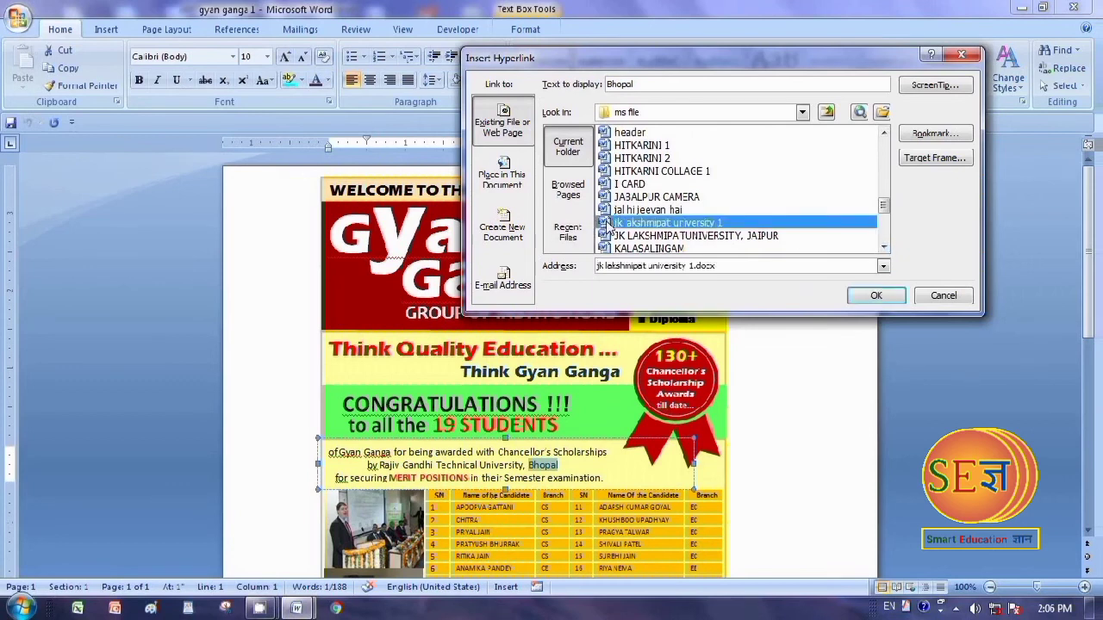
click(876, 295)
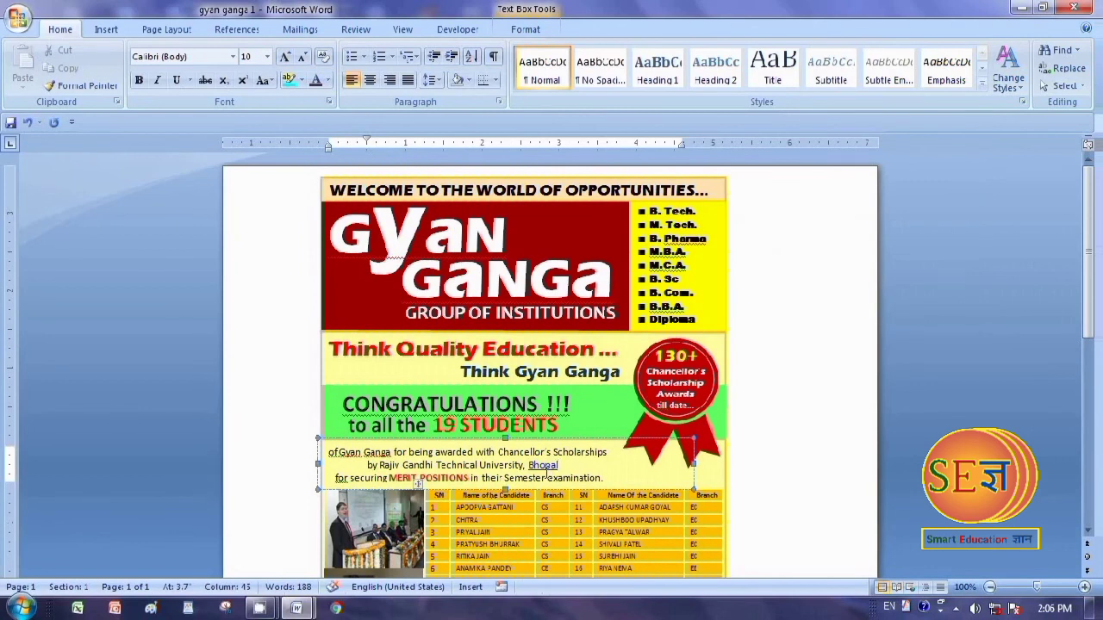
ctrl+click(551, 465)
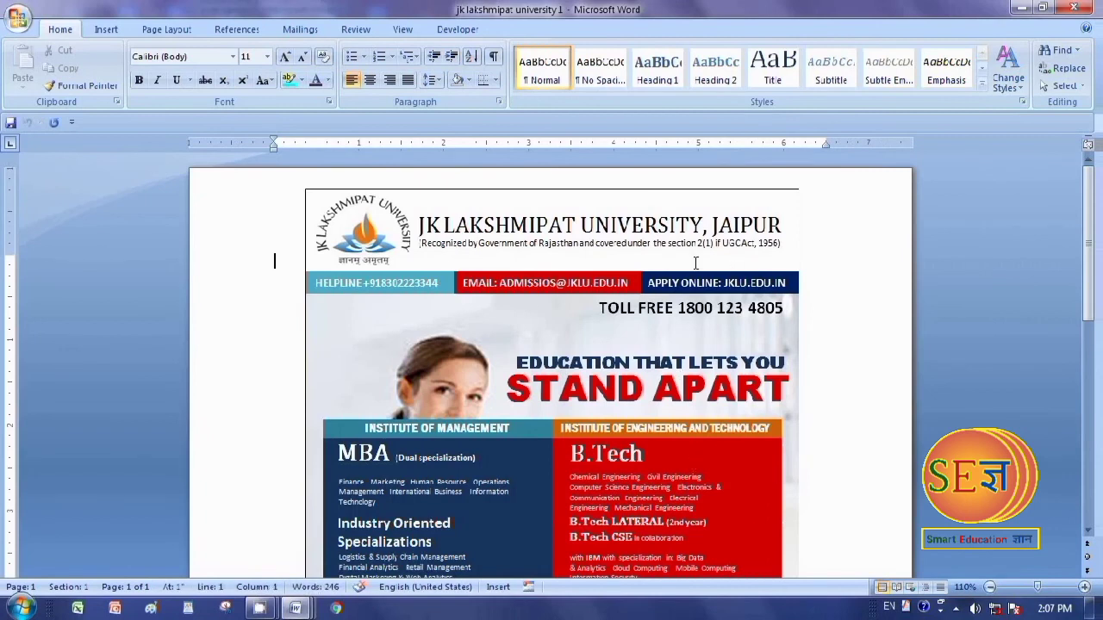
Hyperlink the word "section" in the line under the university's name to PRESTIGE.docx in the ms file folder
drag(669, 245, 696, 246)
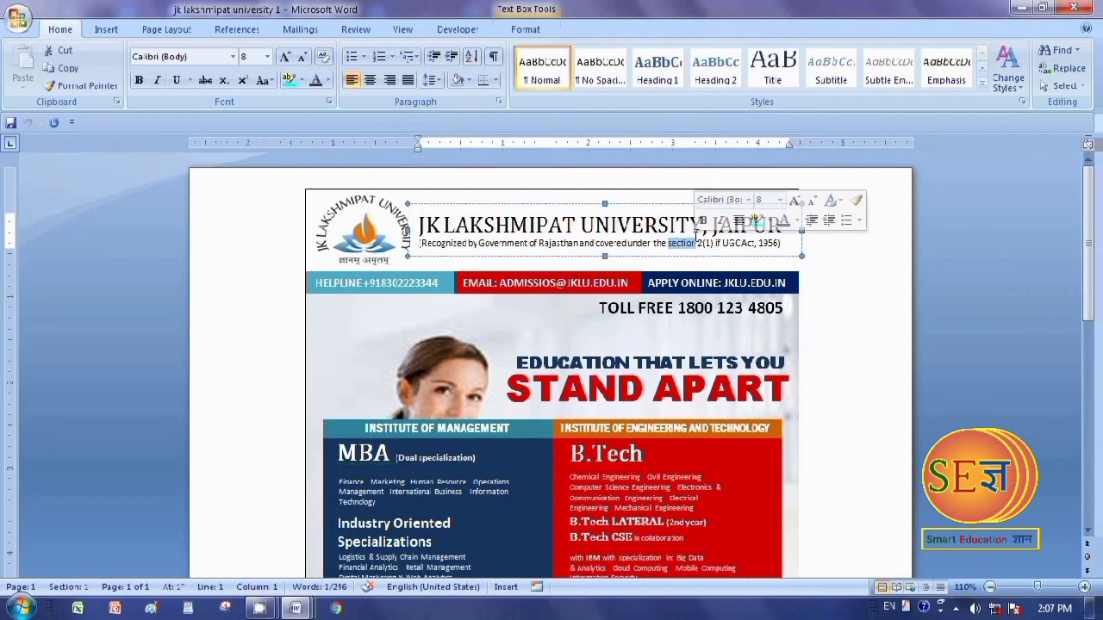
right_click(684, 247)
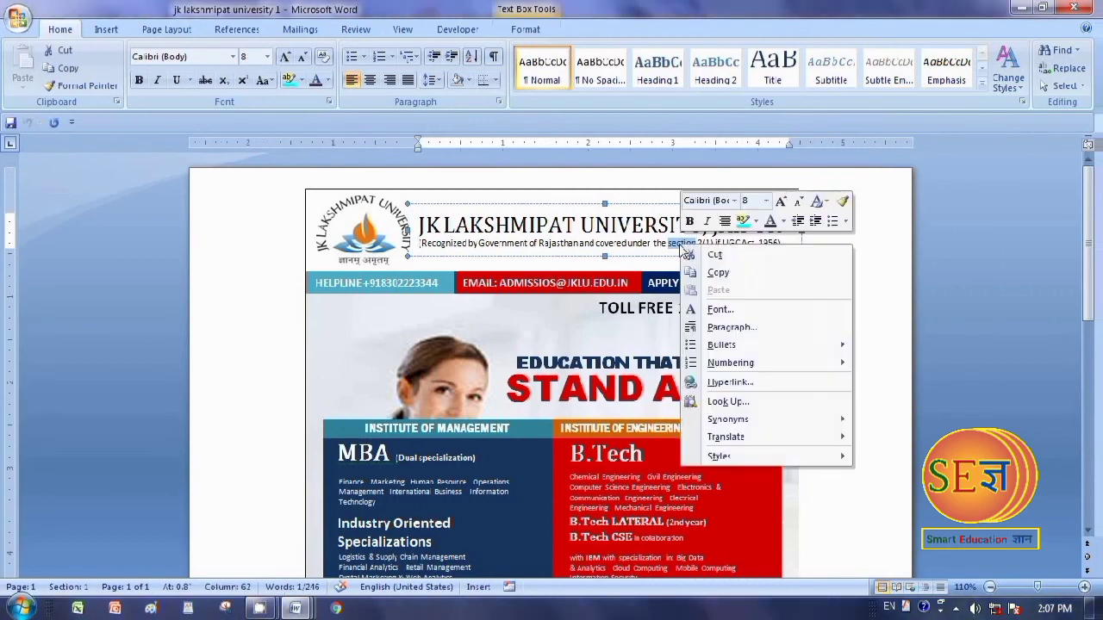
click(724, 382)
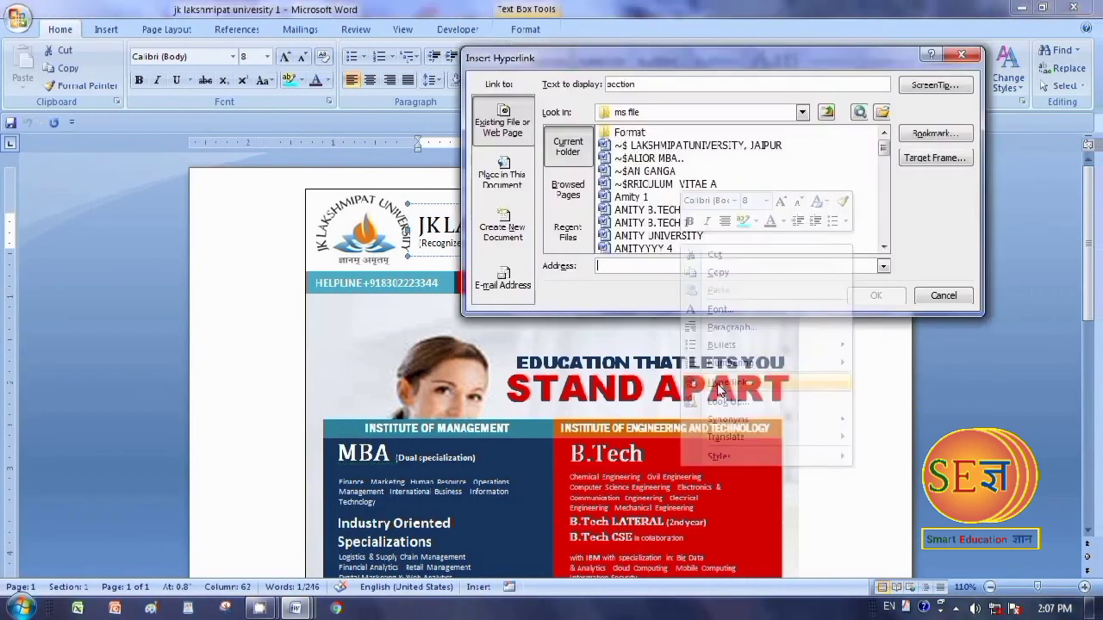
click(883, 249)
click(882, 249)
click(882, 249)
click(882, 249)
click(882, 249)
double_click(882, 249)
click(882, 249)
double_click(883, 249)
double_click(882, 249)
click(882, 249)
double_click(882, 249)
click(882, 249)
click(883, 249)
double_click(882, 249)
click(882, 249)
click(882, 249)
double_click(882, 249)
click(883, 249)
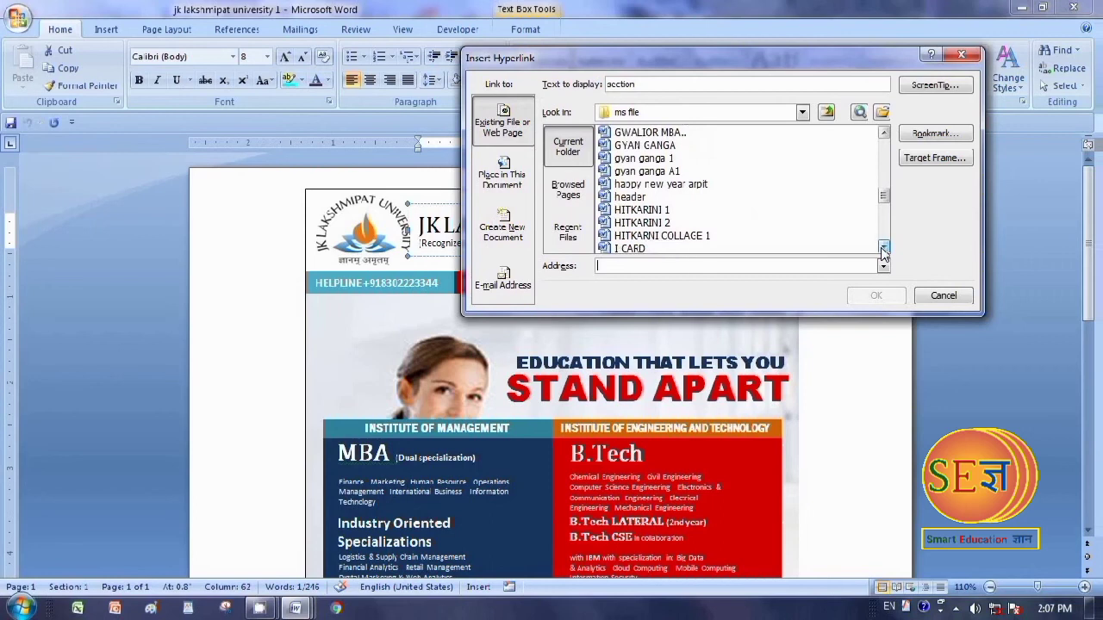
double_click(882, 249)
click(883, 249)
click(882, 249)
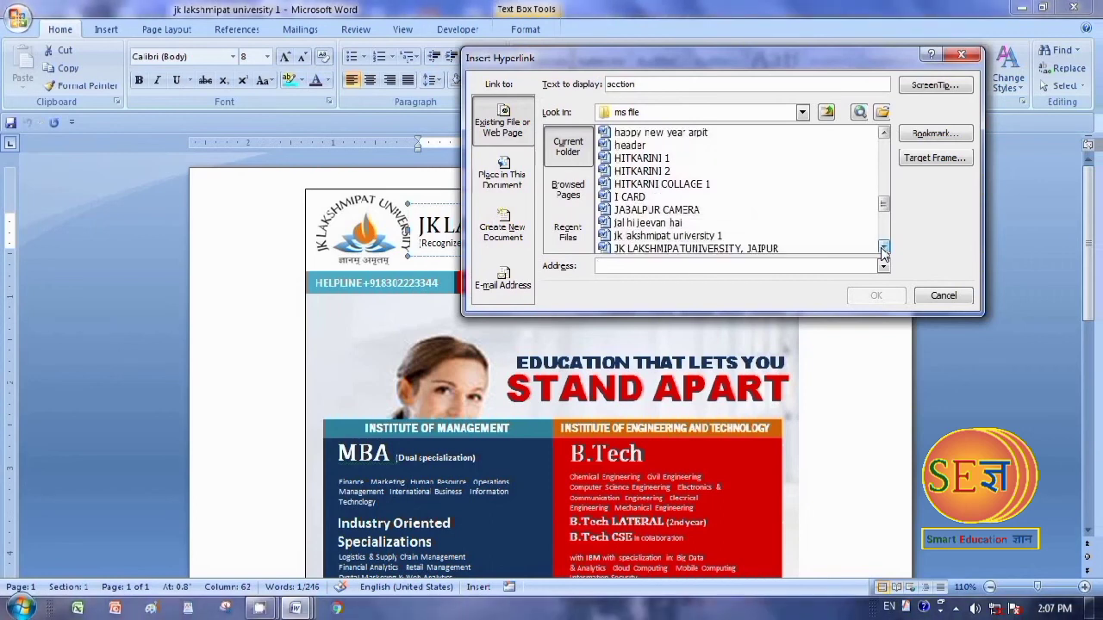
double_click(882, 249)
double_click(883, 249)
double_click(882, 249)
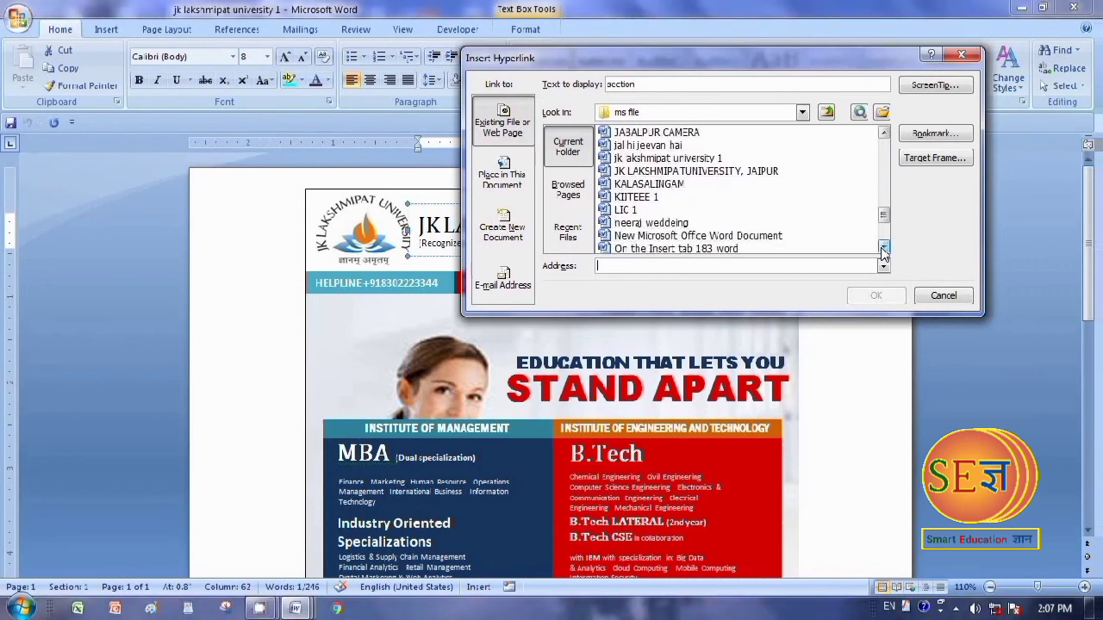
double_click(882, 249)
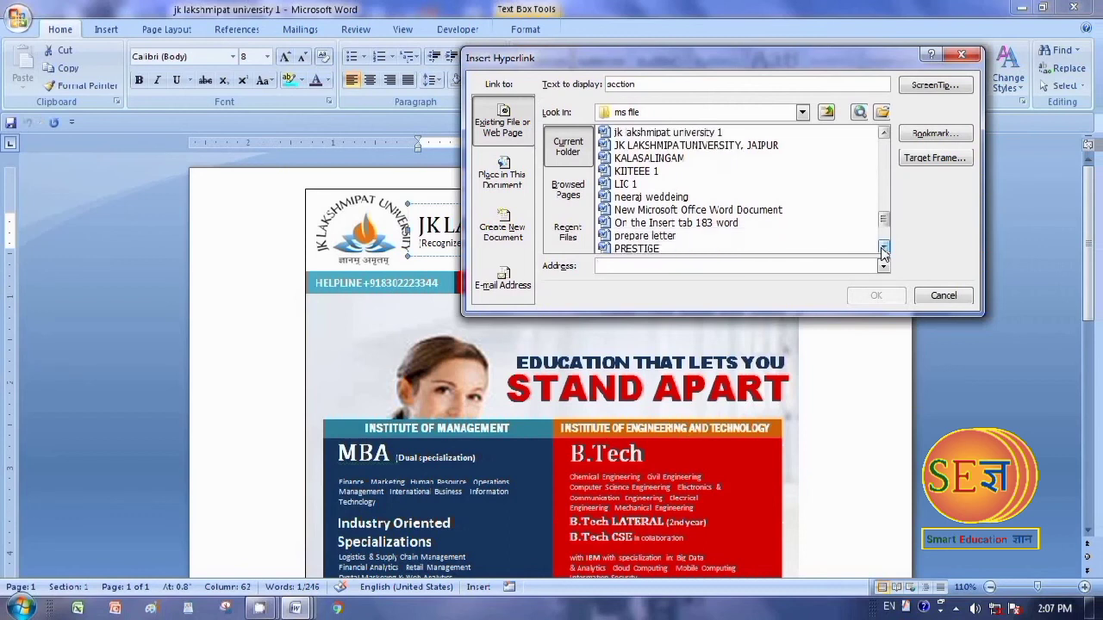
click(882, 249)
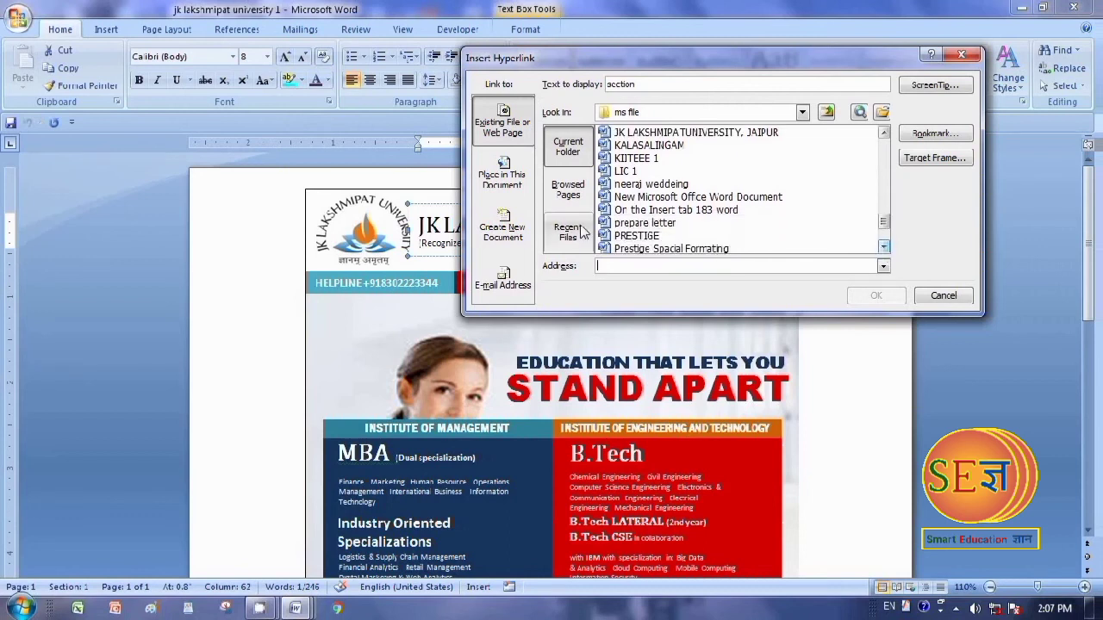
click(624, 239)
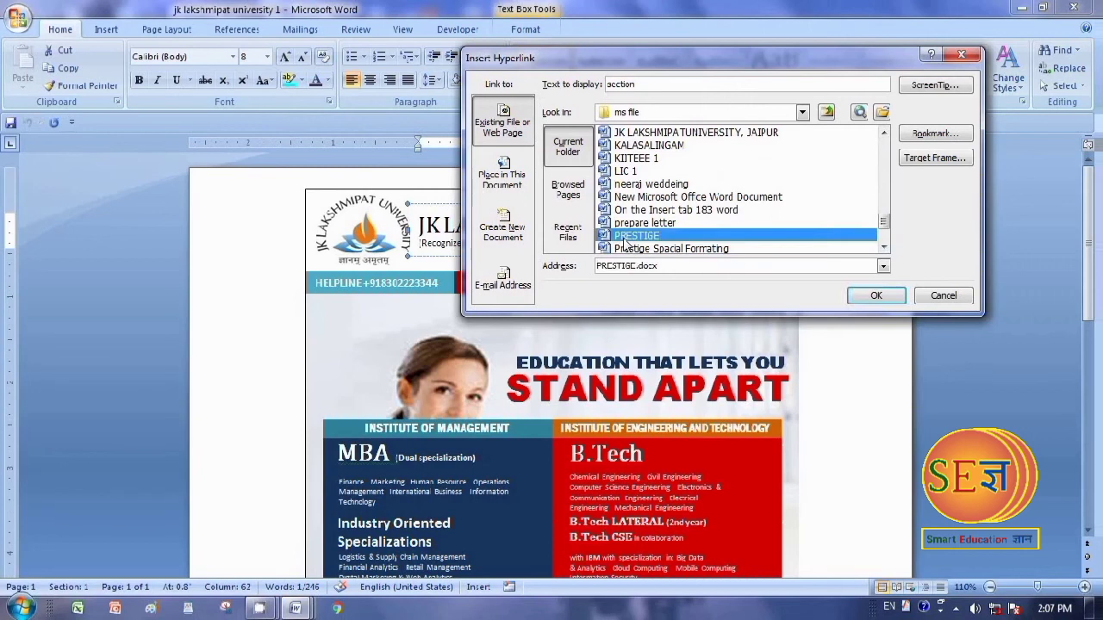
click(883, 248)
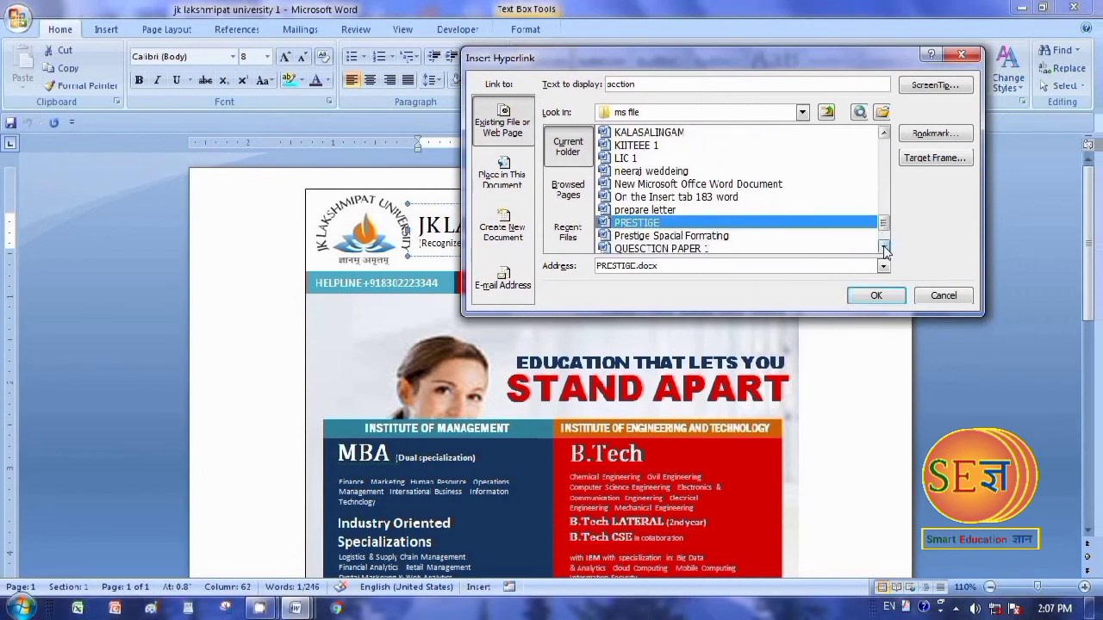
click(876, 296)
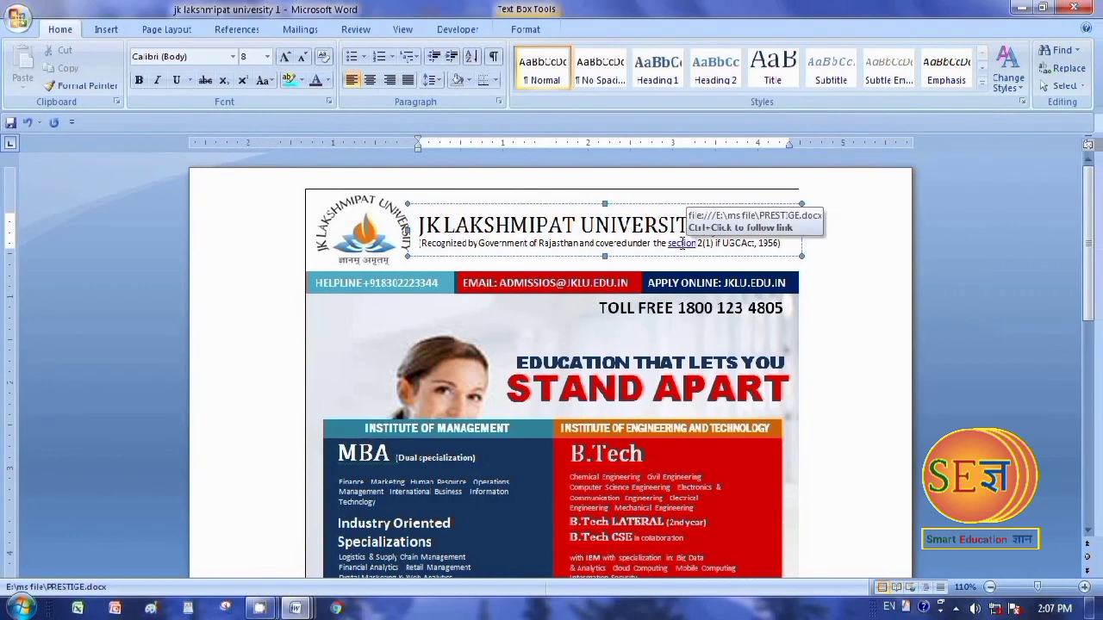
Follow the "section" link, look through the document it opens and return to its beginning
ctrl+click(680, 243)
scroll(793, 560, down, 4)
scroll(792, 559, down, 3)
key(ctrl+Home)
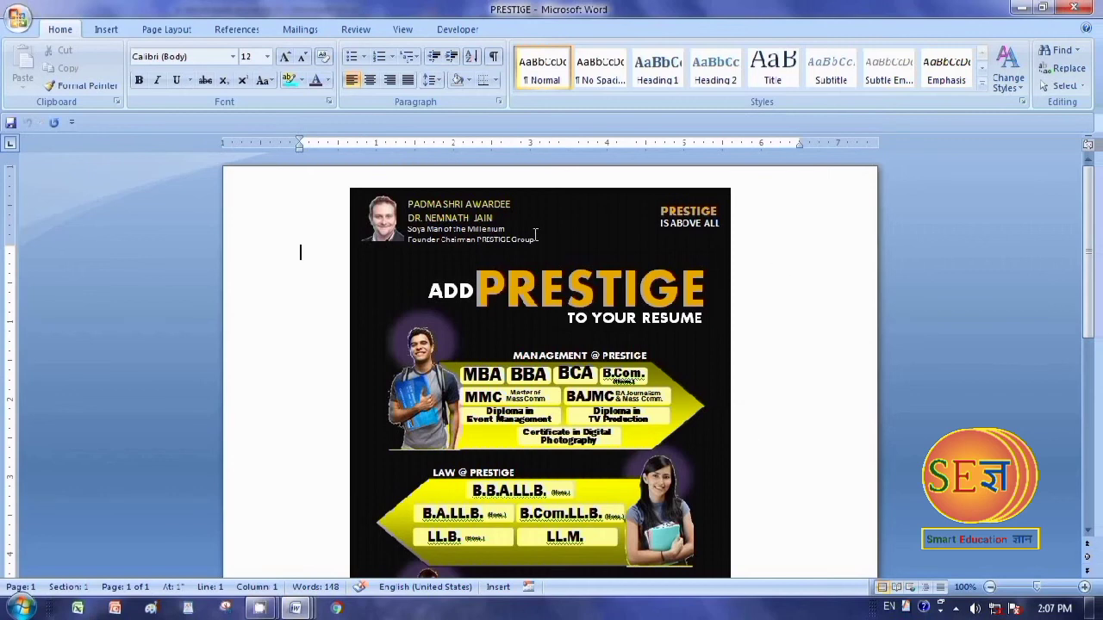
Hyperlink the word "Group" in the founder chairman line to ARPIT WEDDING CARD.docx in the ms file folder
click(512, 238)
drag(511, 239, 536, 237)
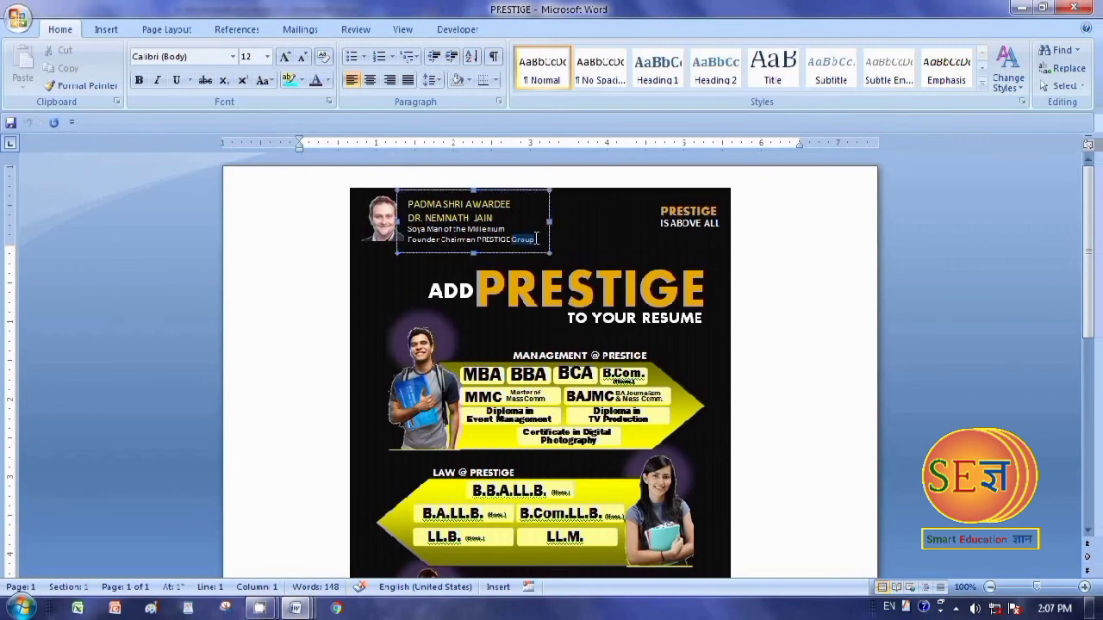
right_click(528, 239)
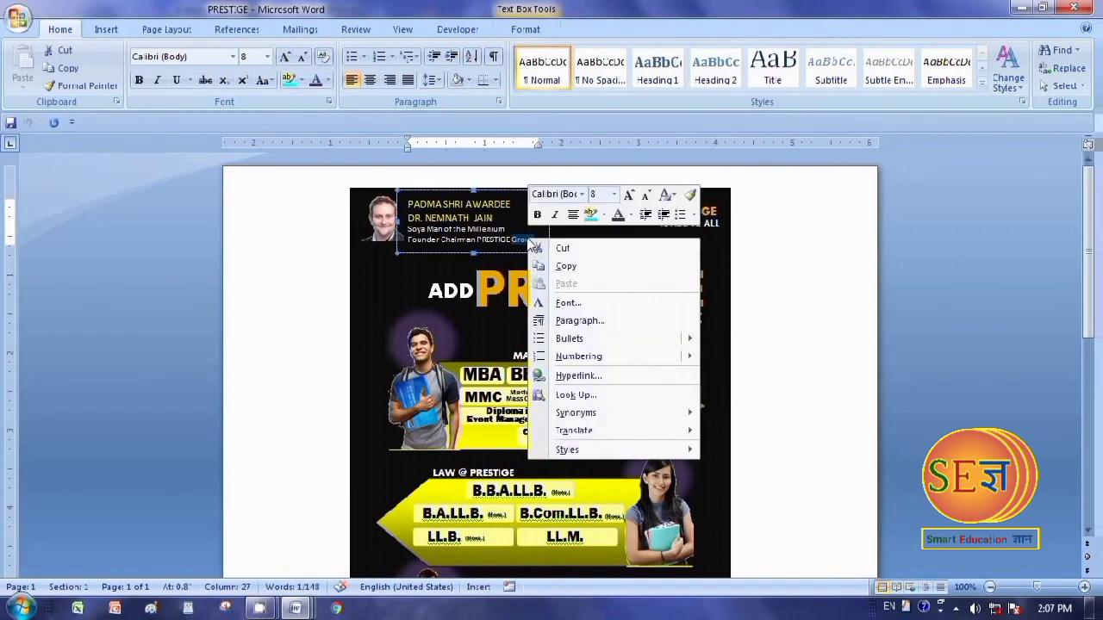
click(579, 376)
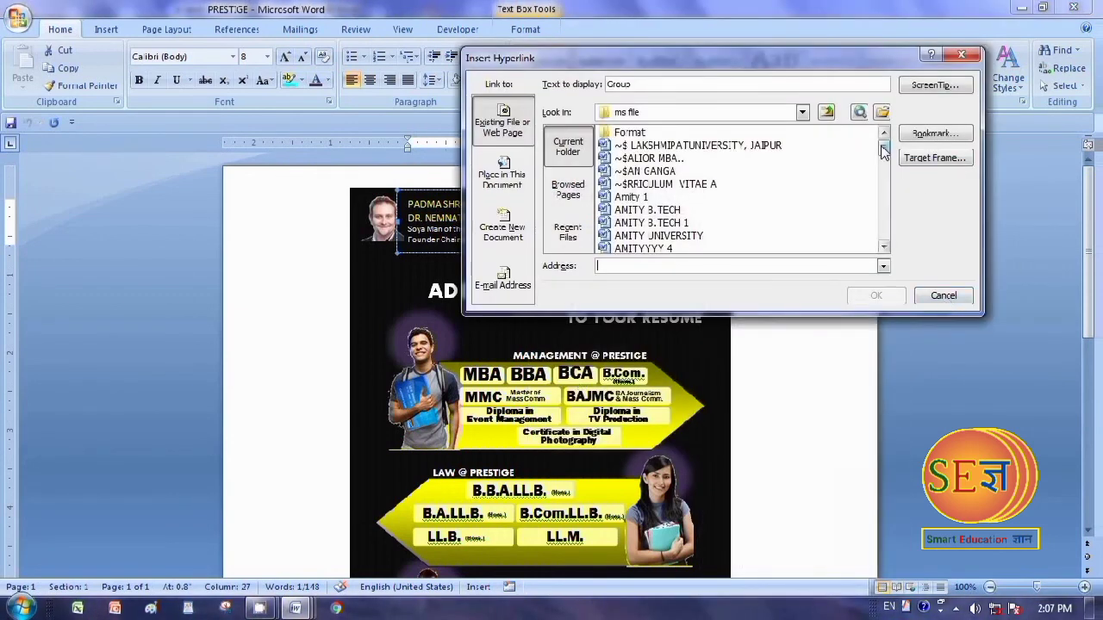
drag(883, 154, 883, 165)
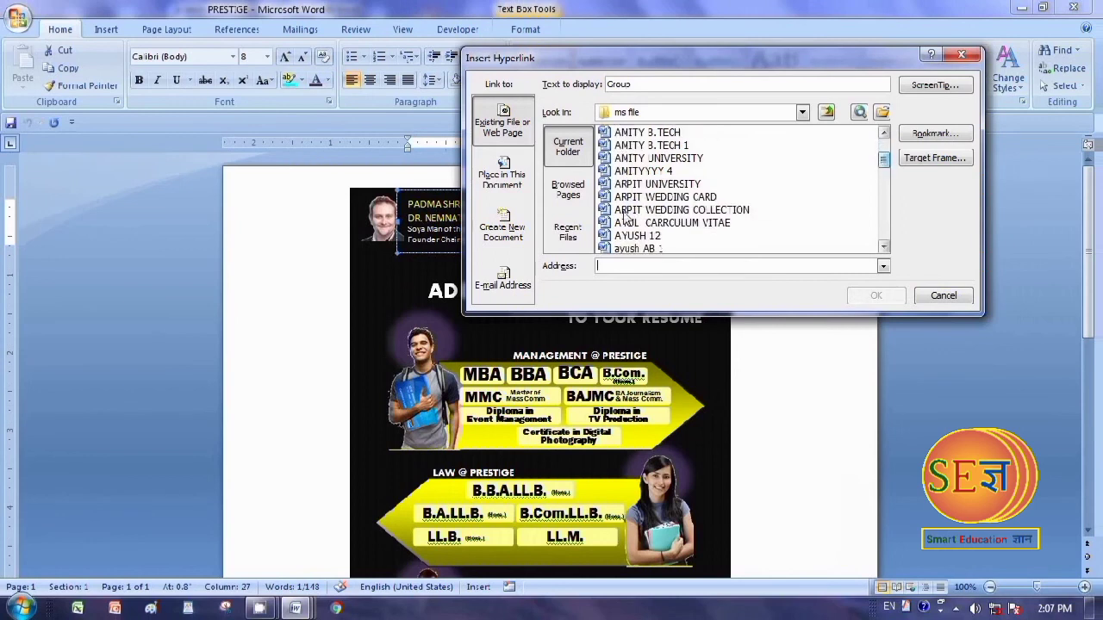
click(682, 197)
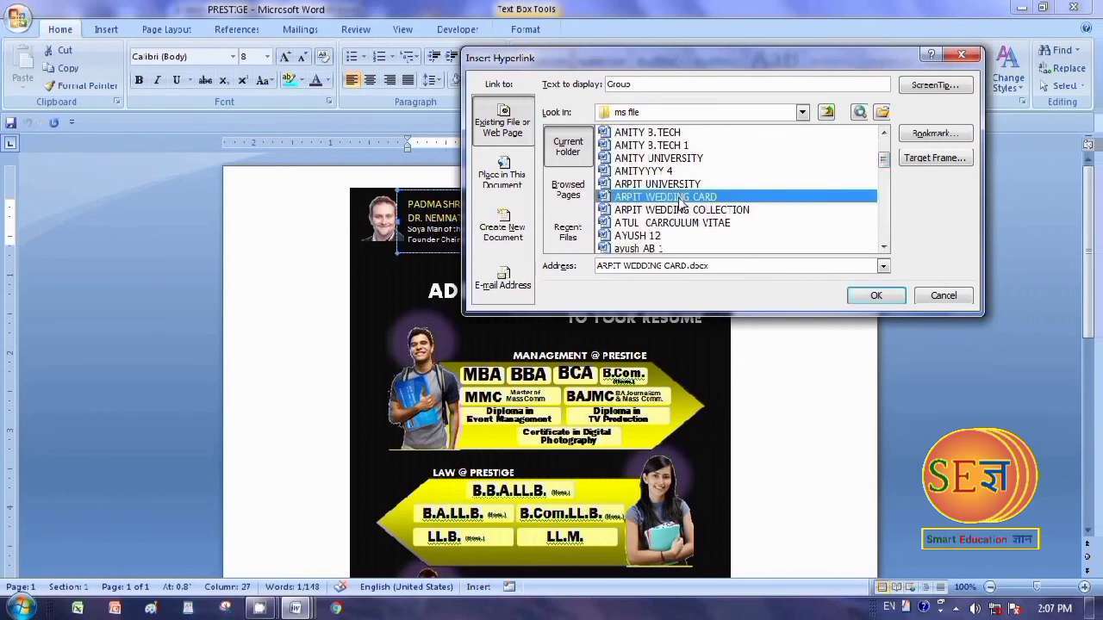
click(876, 295)
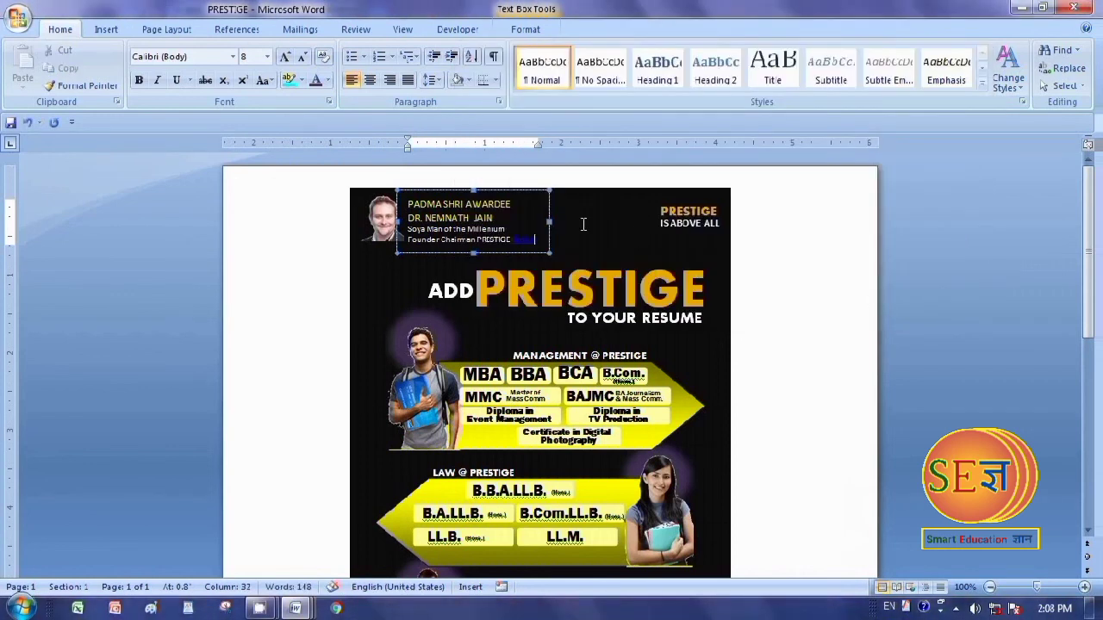
click(583, 224)
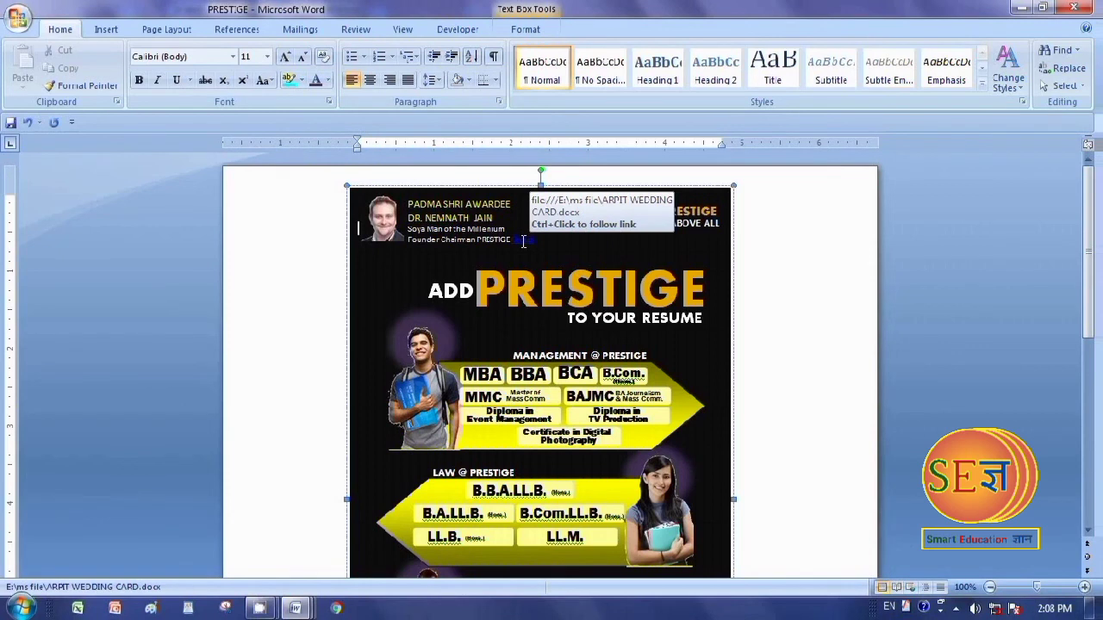
Follow the "Group" link, look through the wedding card and return to its beginning
ctrl+click(523, 241)
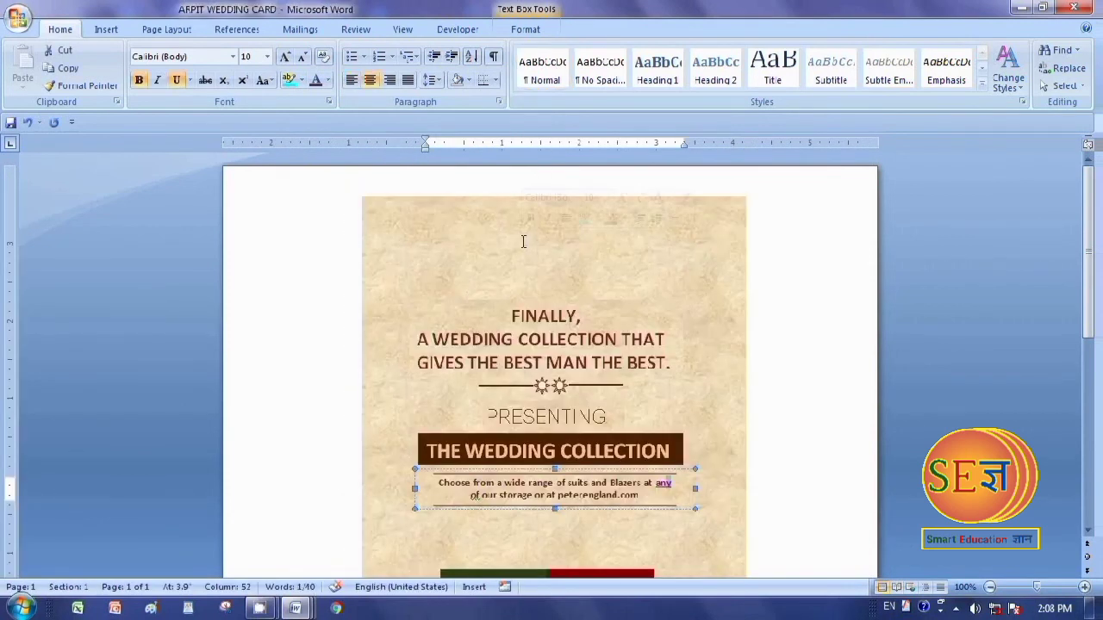
scroll(773, 449, down, 3)
scroll(765, 445, up, 3)
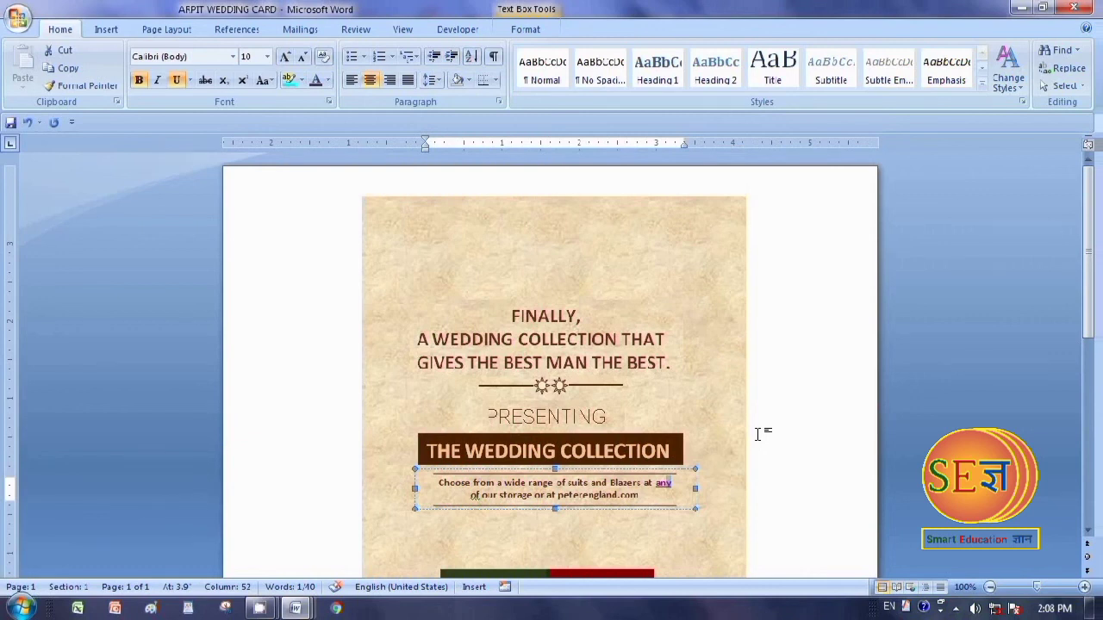
Follow the chain of links "any", "Bhopal", "section" and "Group" through the four documents back to the wedding card
ctrl+click(663, 483)
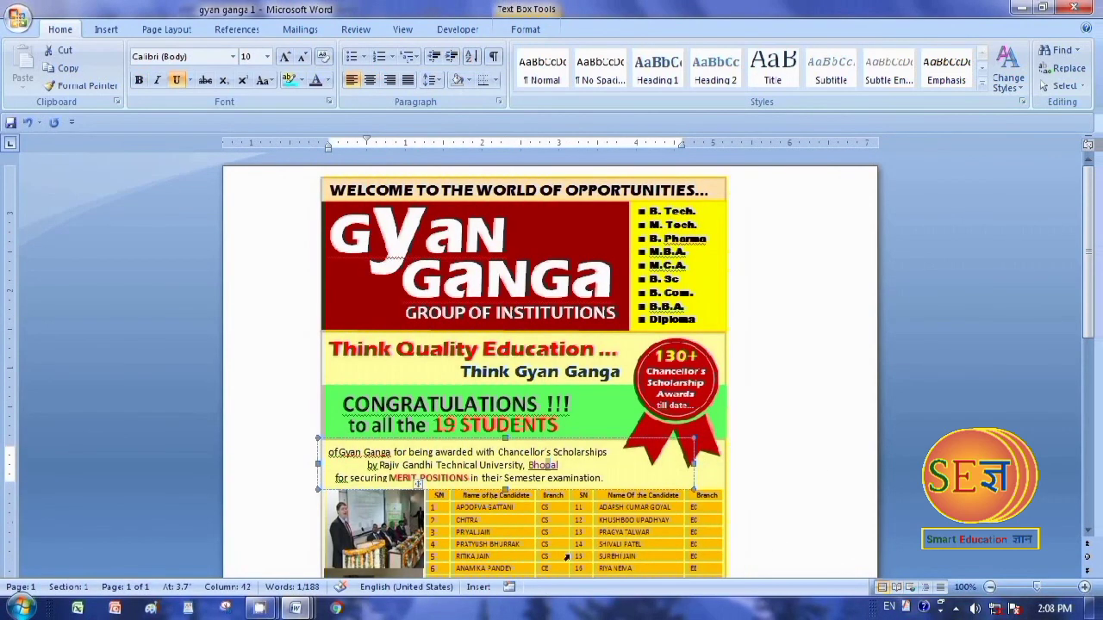
ctrl+click(545, 465)
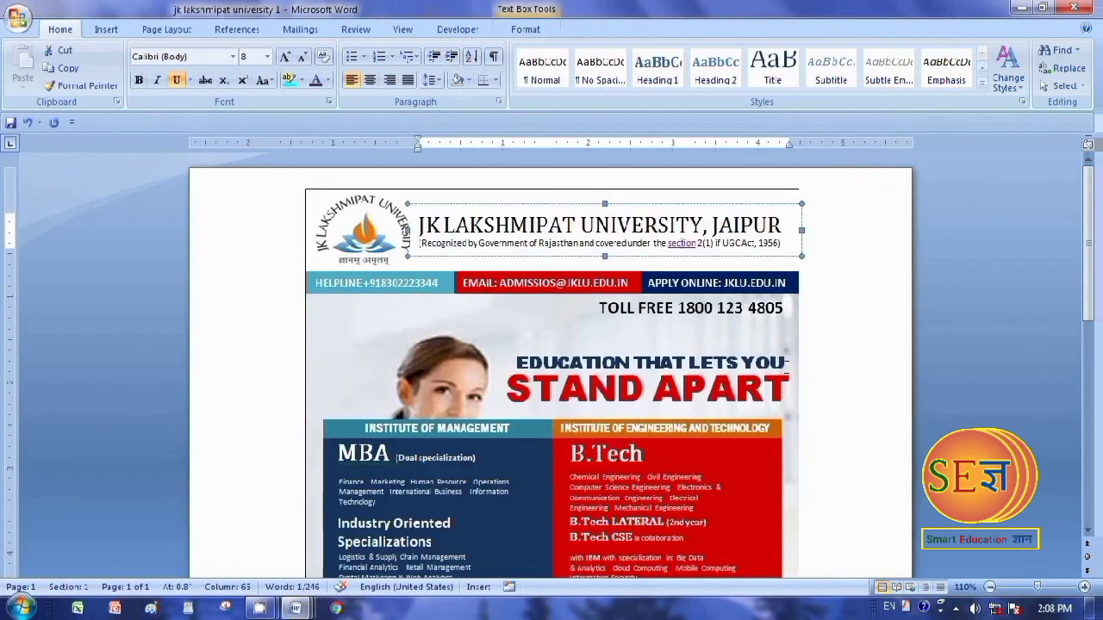
ctrl+click(682, 245)
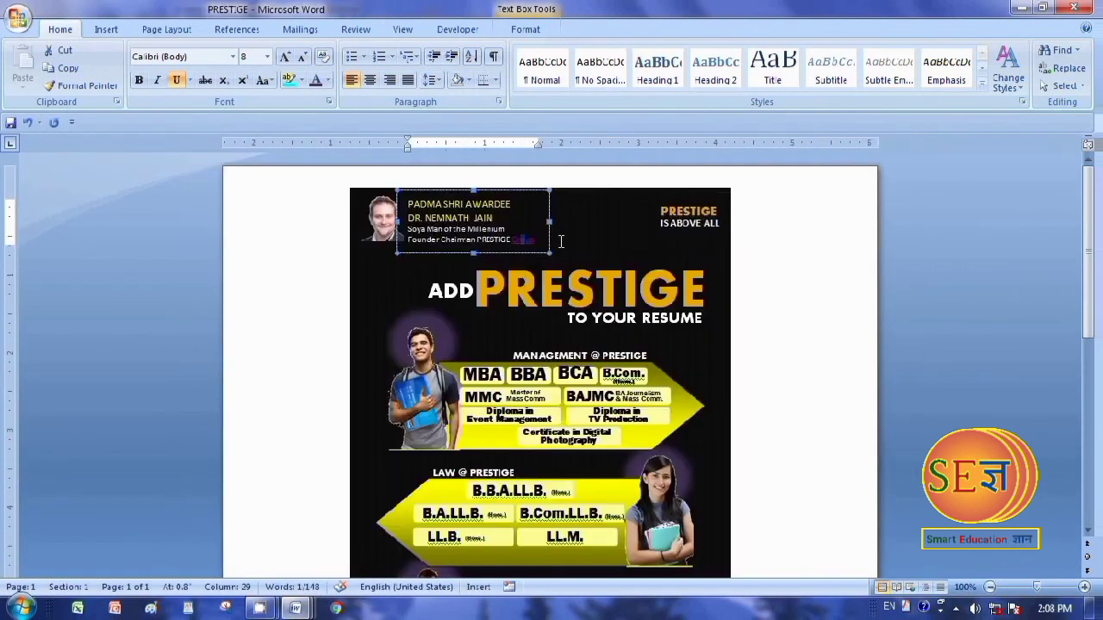
ctrl+click(523, 240)
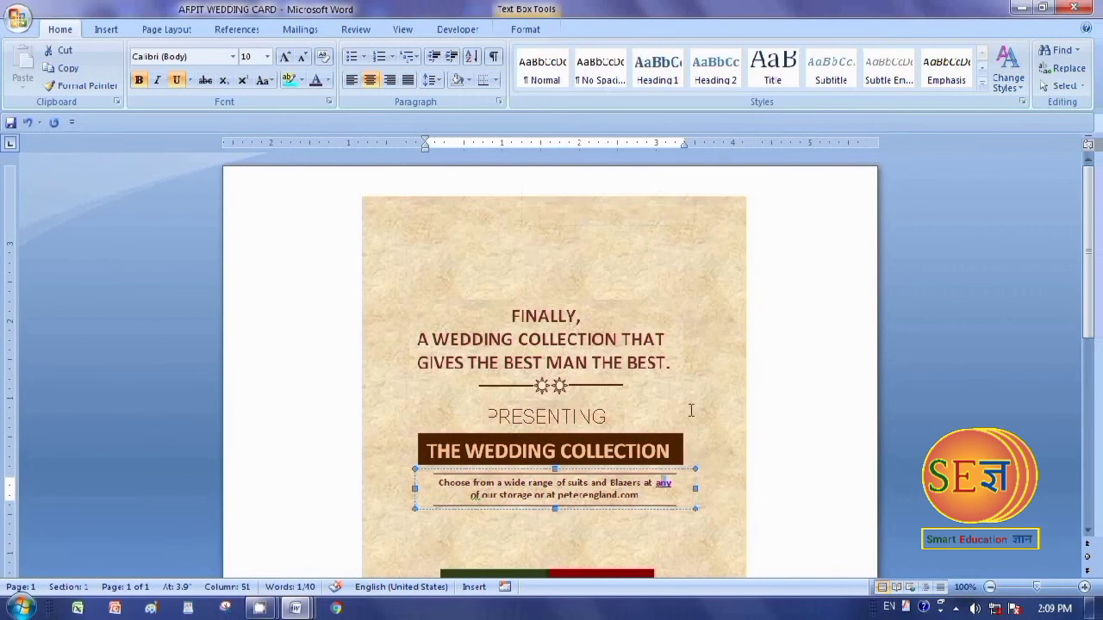
Remove the hyperlink from the word "any" in the wedding card and close the document without saving
click(755, 505)
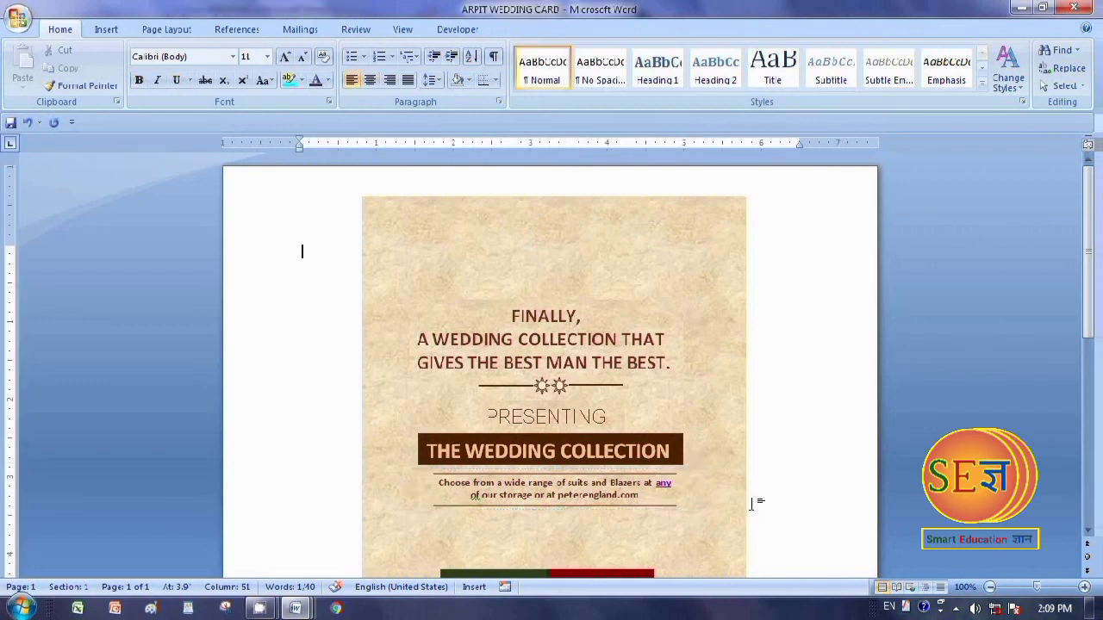
click(663, 485)
right_click(664, 485)
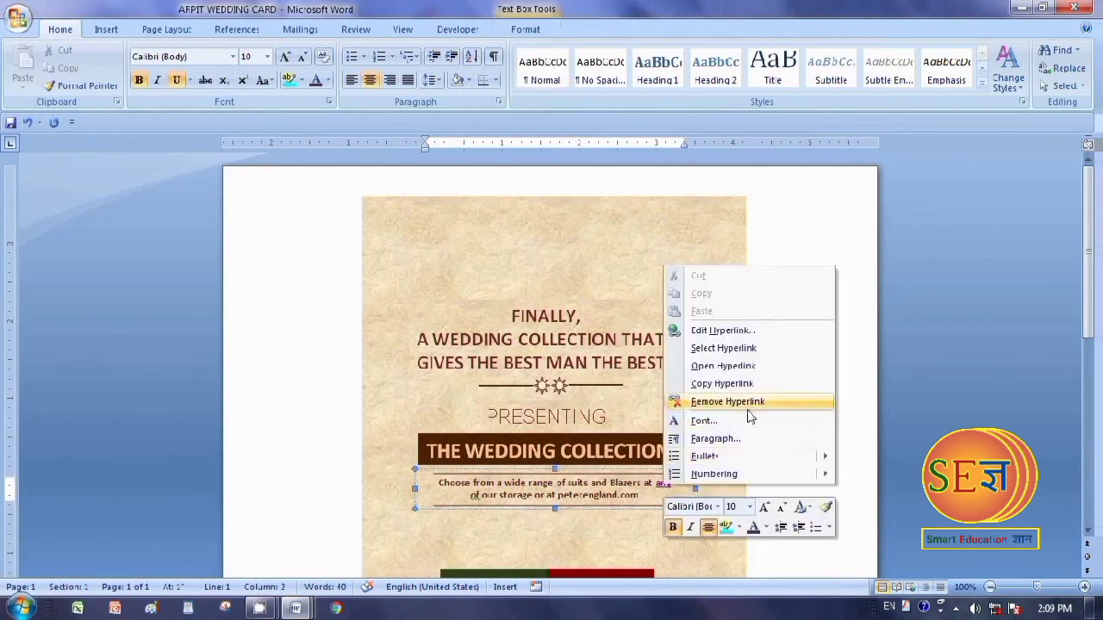
click(713, 402)
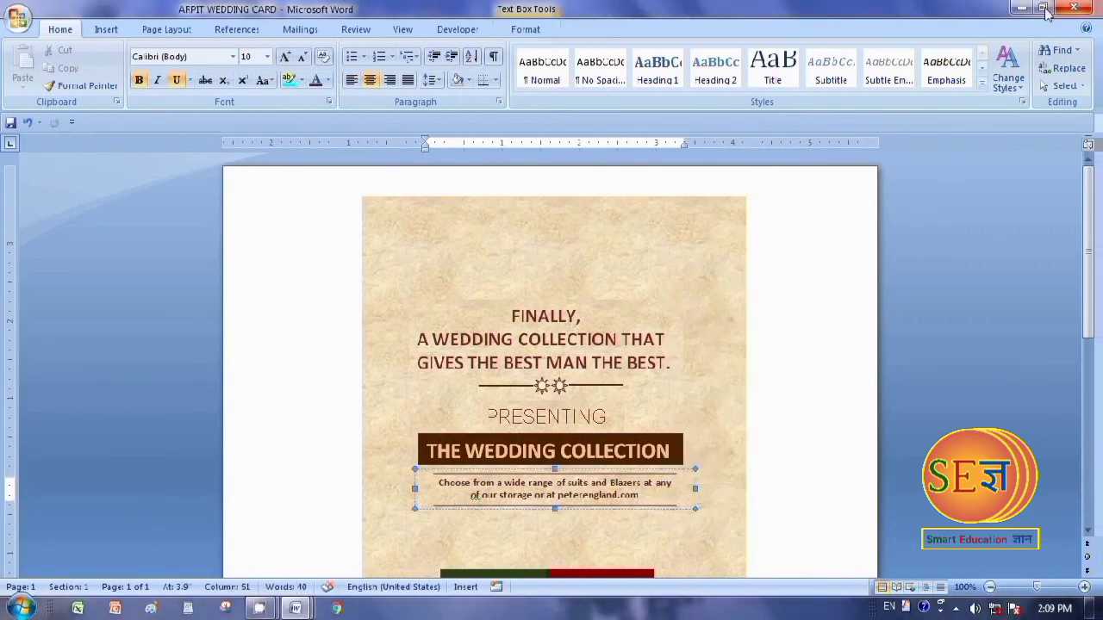
click(1073, 7)
click(547, 346)
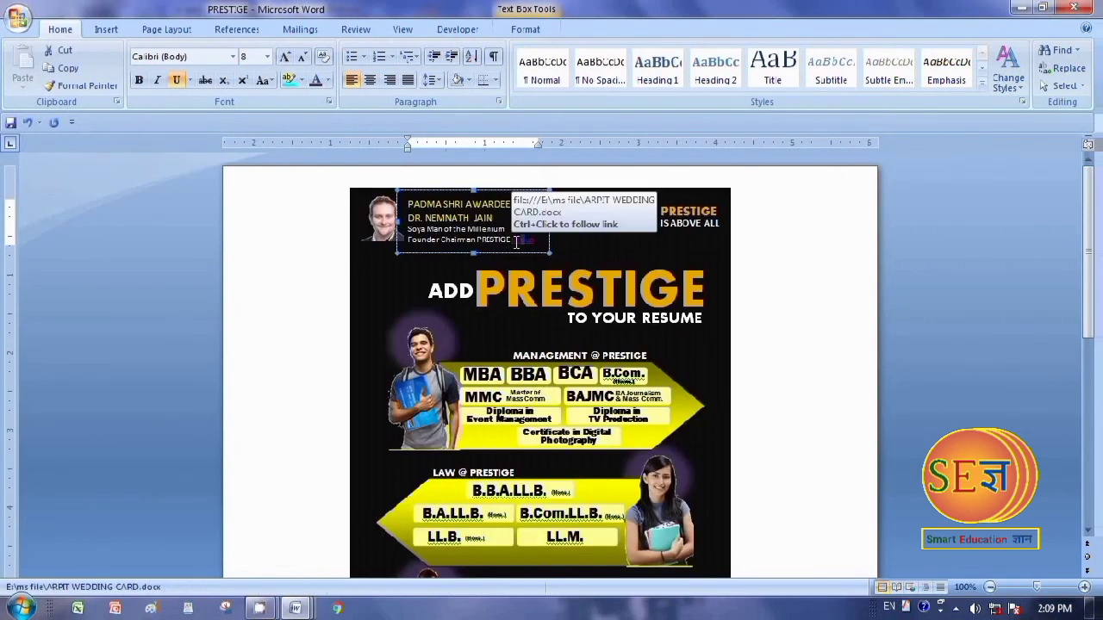
Remove the hyperlink from the word "Group" in the PRESTIGE document and close it without saving
right_click(514, 241)
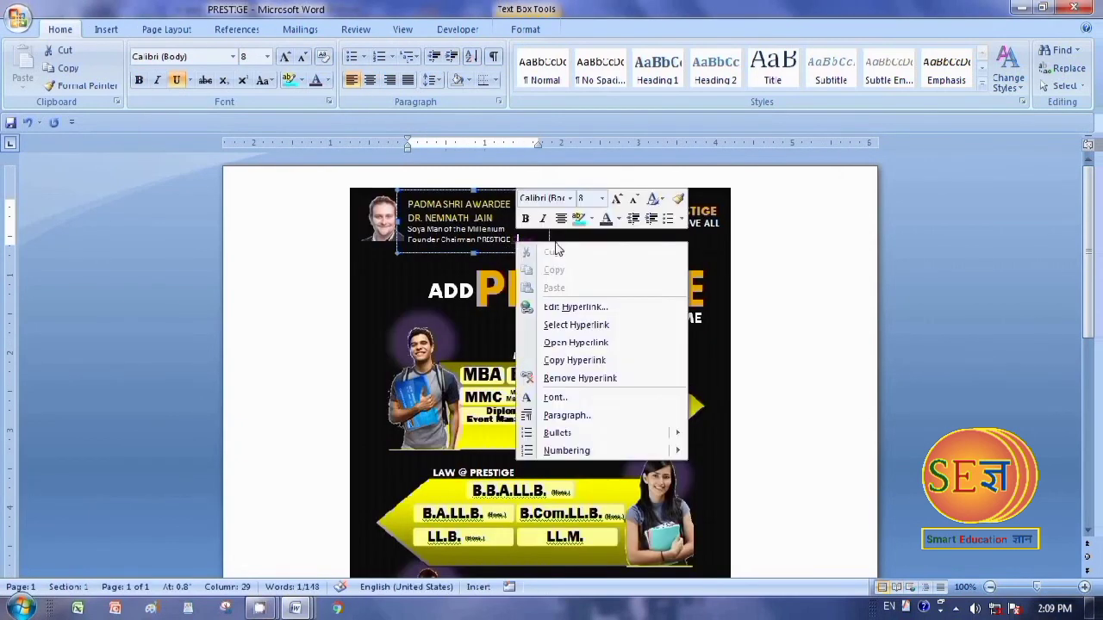
click(575, 379)
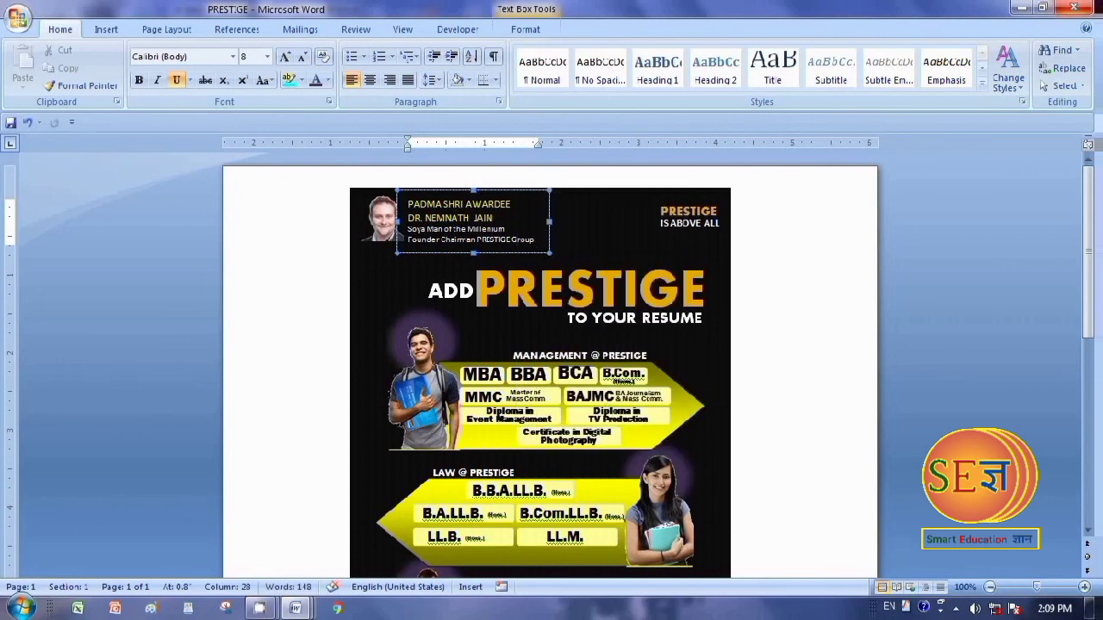
click(1072, 7)
click(548, 347)
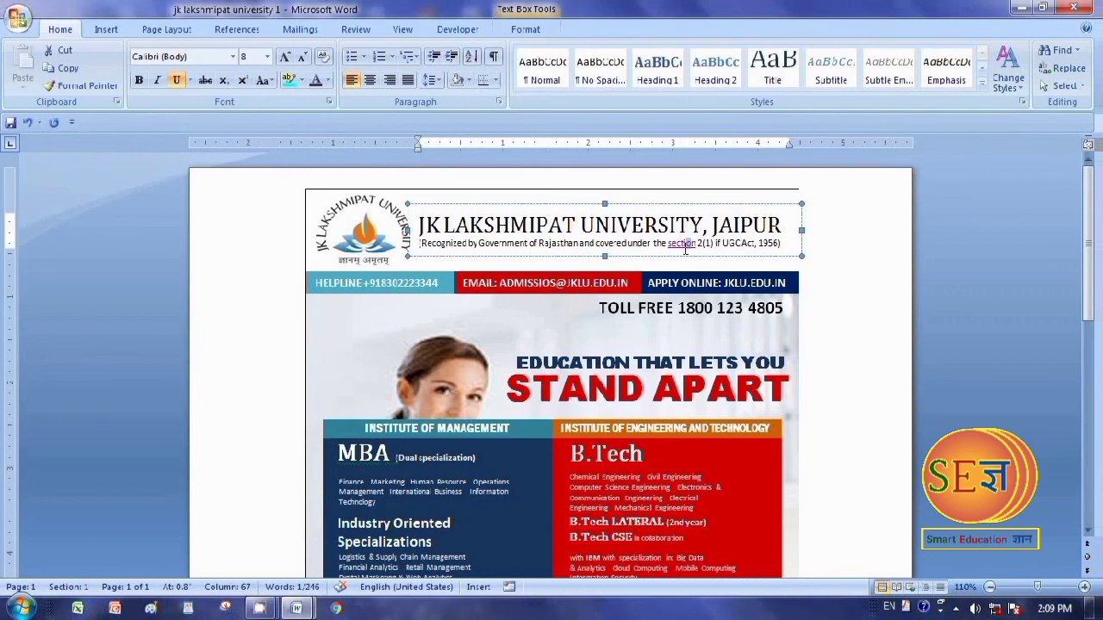
Remove the hyperlink from the word "section" under the university's name and close the document without saving
mouse_move(682, 248)
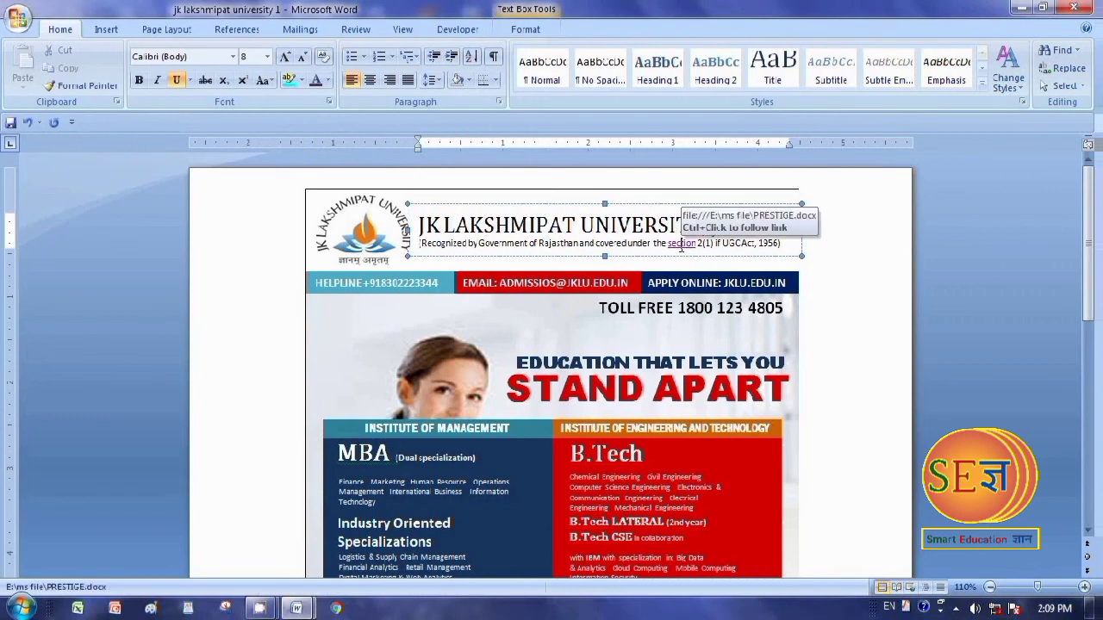
right_click(681, 249)
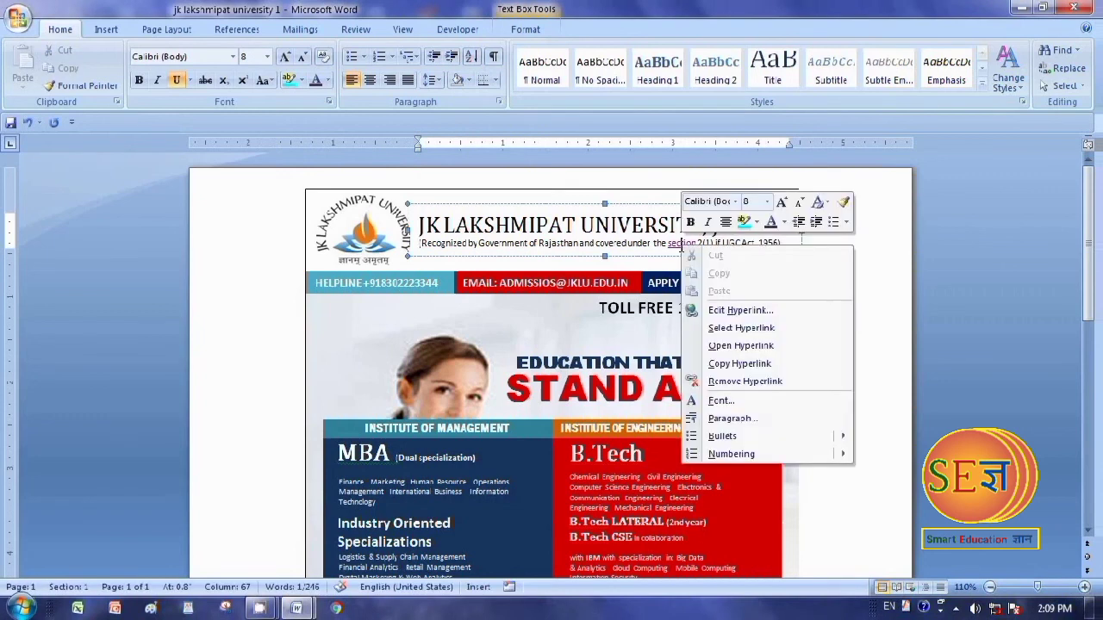
click(715, 385)
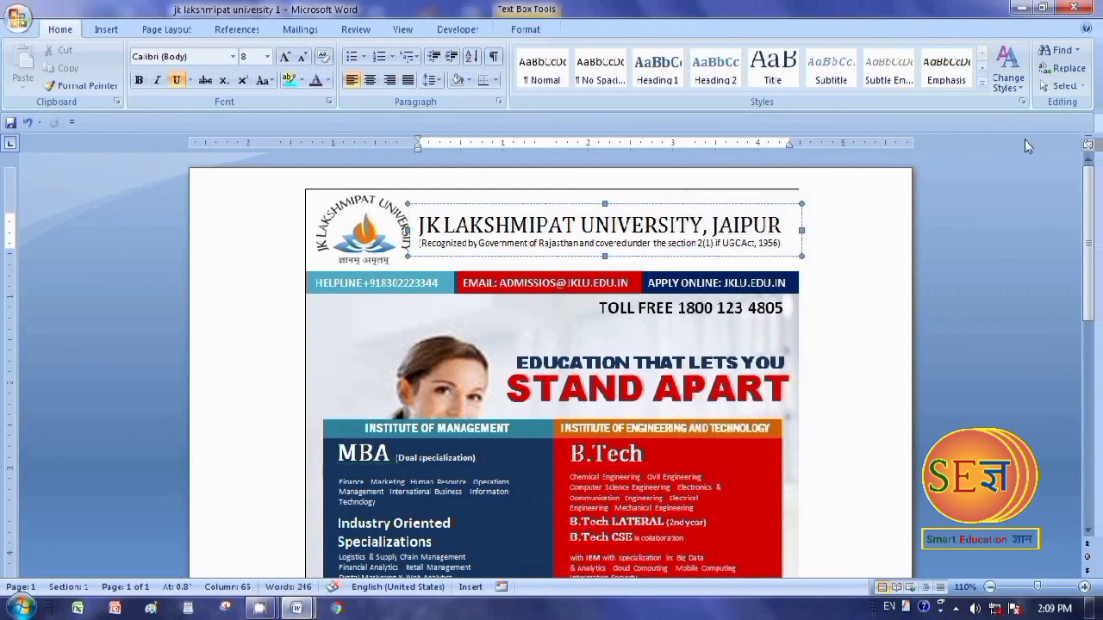
click(1075, 9)
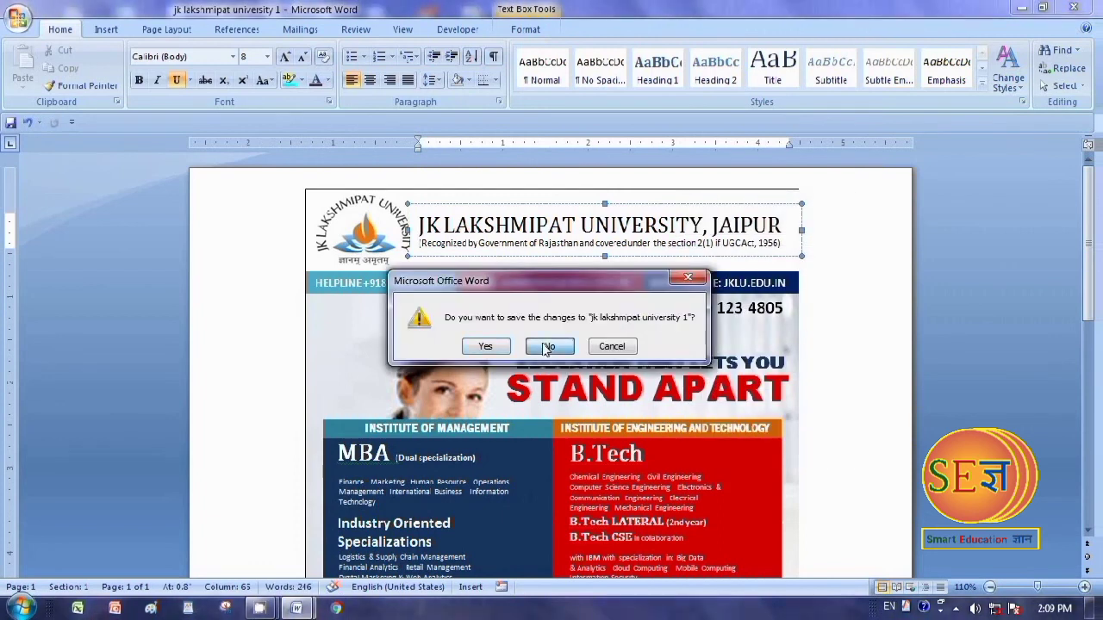
click(549, 345)
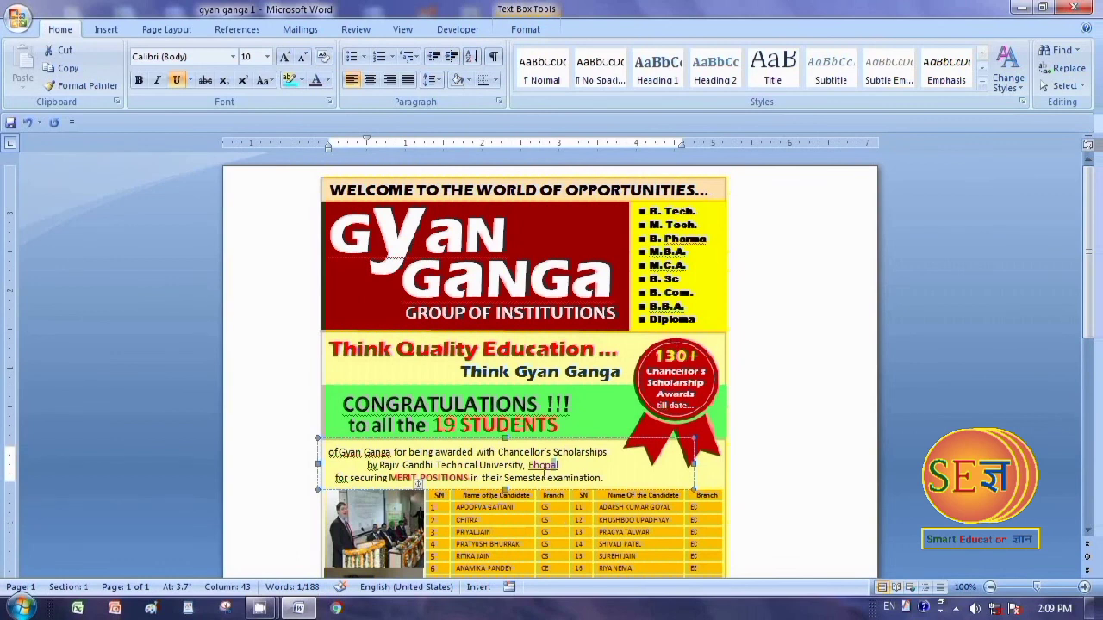
Remove the hyperlink from the word "Bhopal" in the gyan ganga 1 document and close the document
right_click(543, 467)
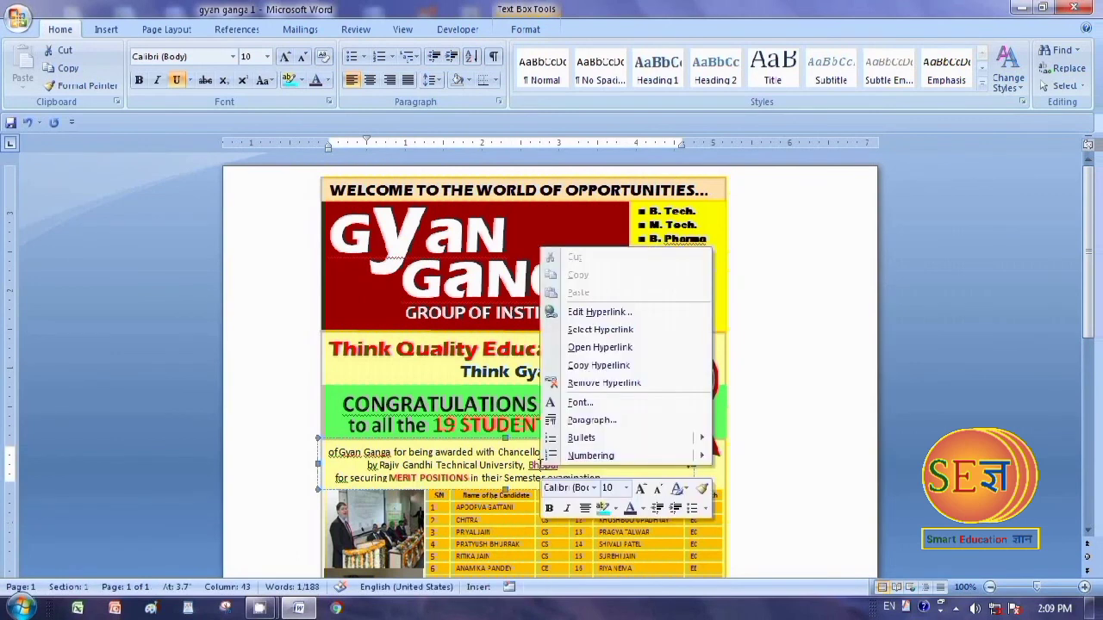
click(594, 382)
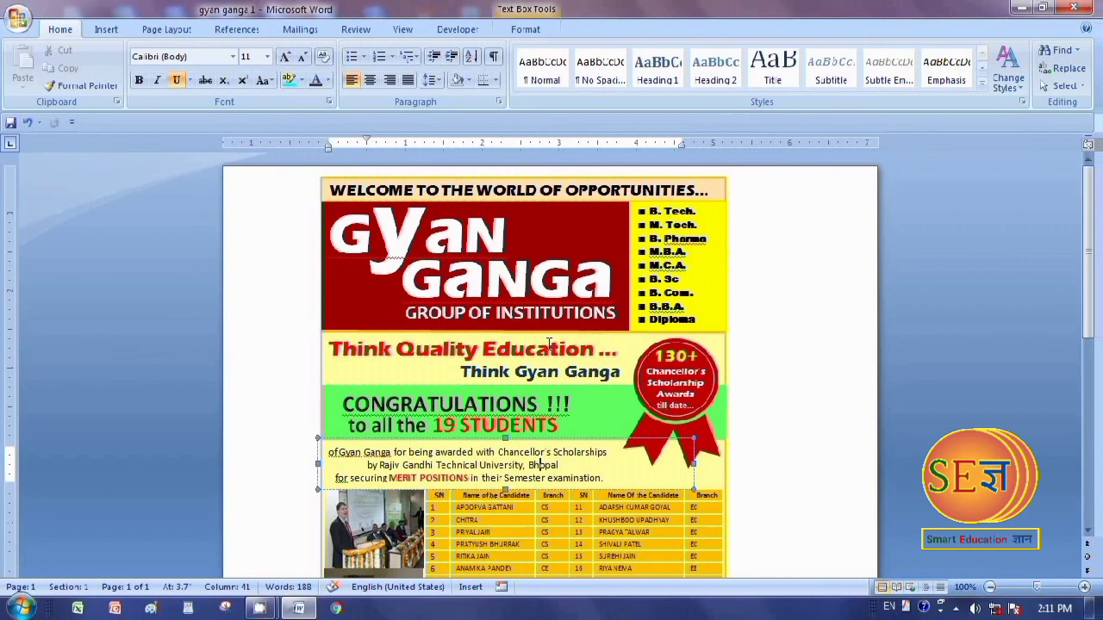
click(1075, 7)
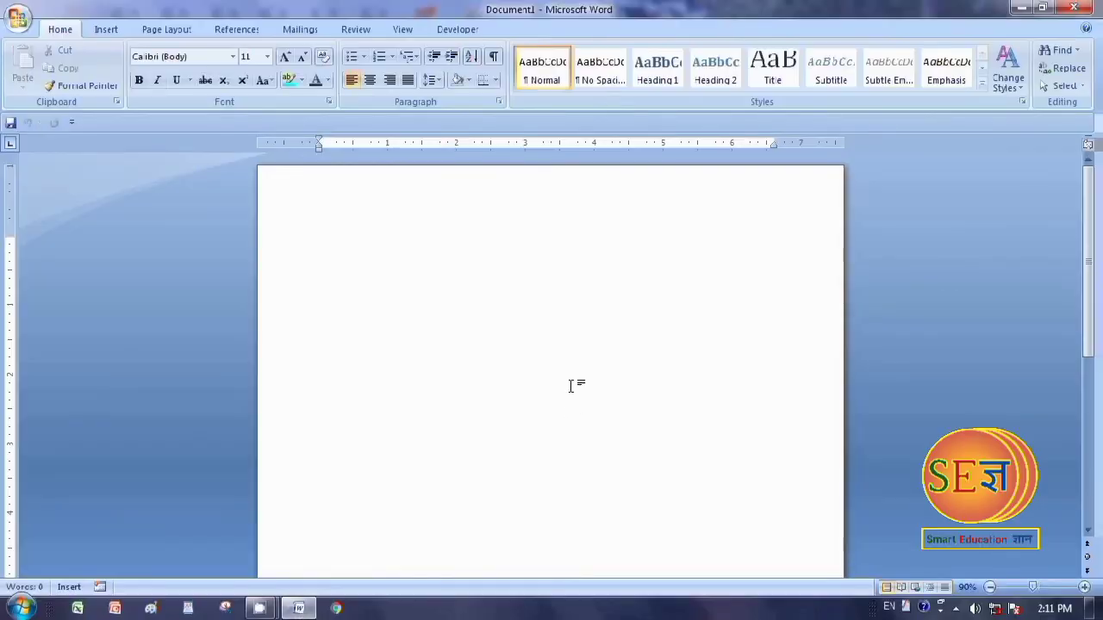